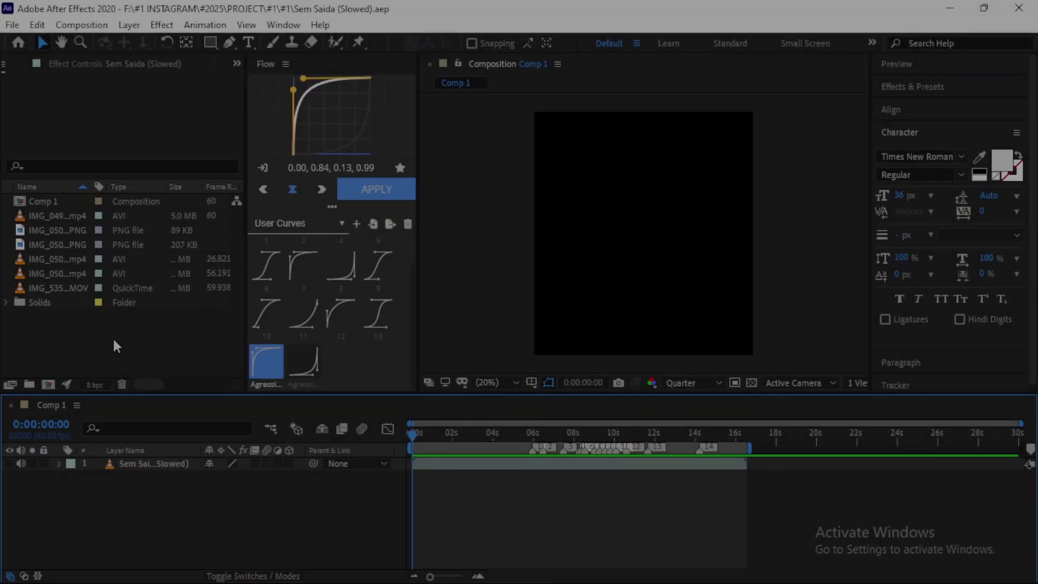
# - Add the phone screen recording to Comp 1 and scale it to 166%
pyautogui.click(54, 273)
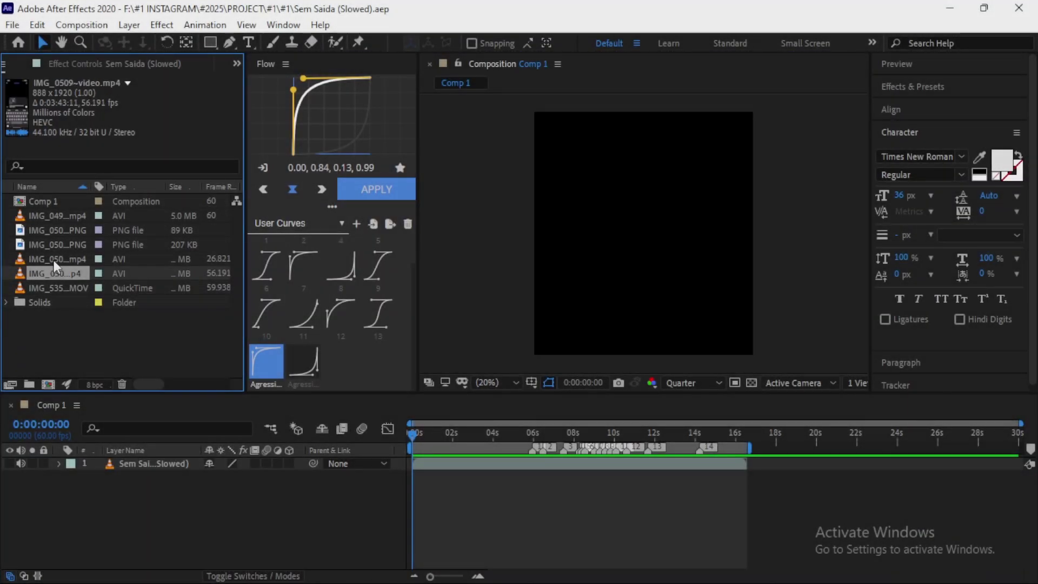
pyautogui.moveTo(56, 273); pyautogui.dragTo(302, 523)
pyautogui.click(72, 490)
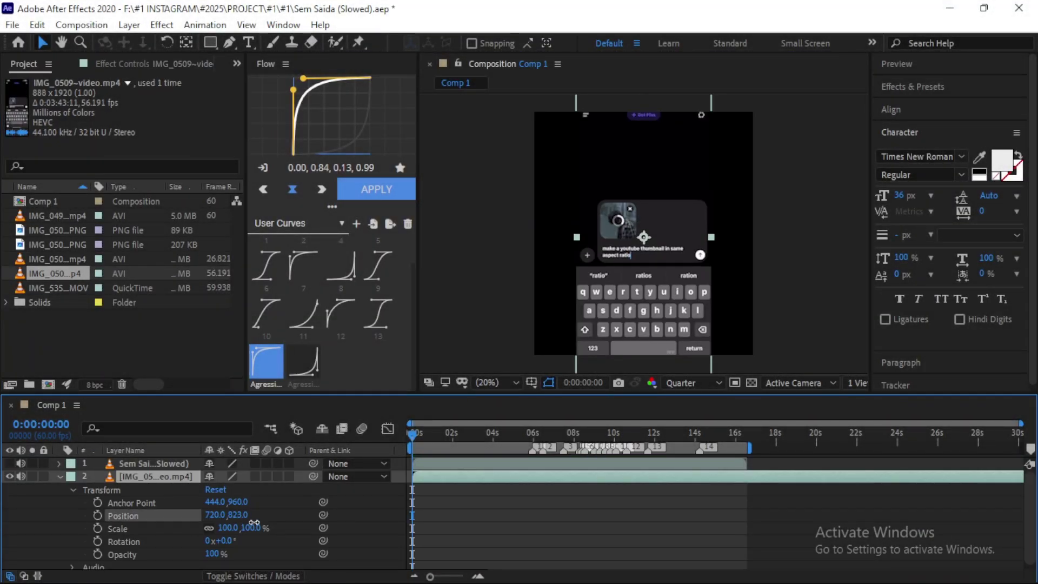
pyautogui.moveTo(227, 527); pyautogui.dragTo(292, 541)
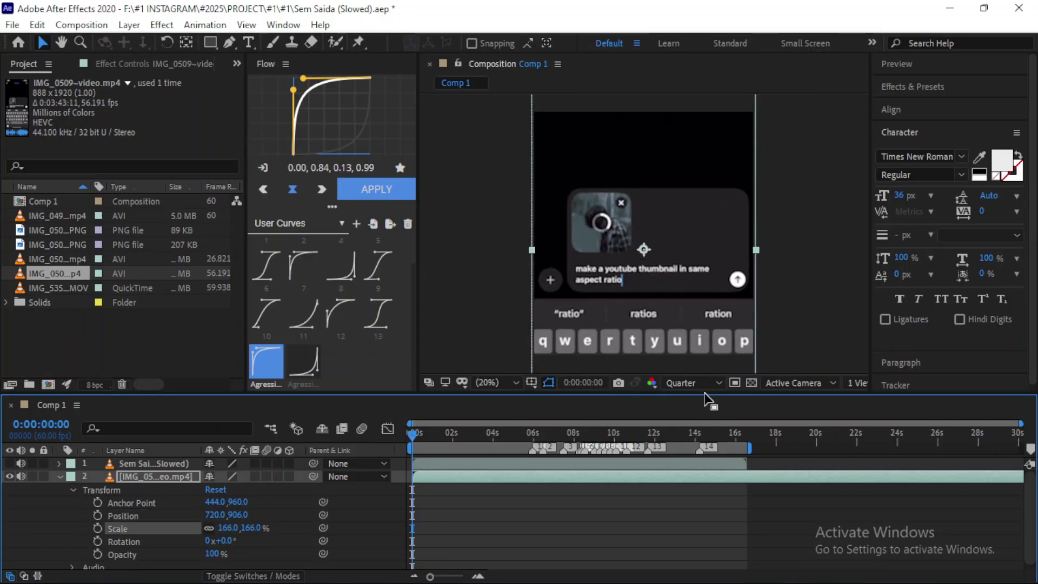
# - Zoom the view to 12.5% and draw a rectangle mask over the keyboard area
pyautogui.scroll(2, 492, 340)
pyautogui.scroll(1, 501, 297)
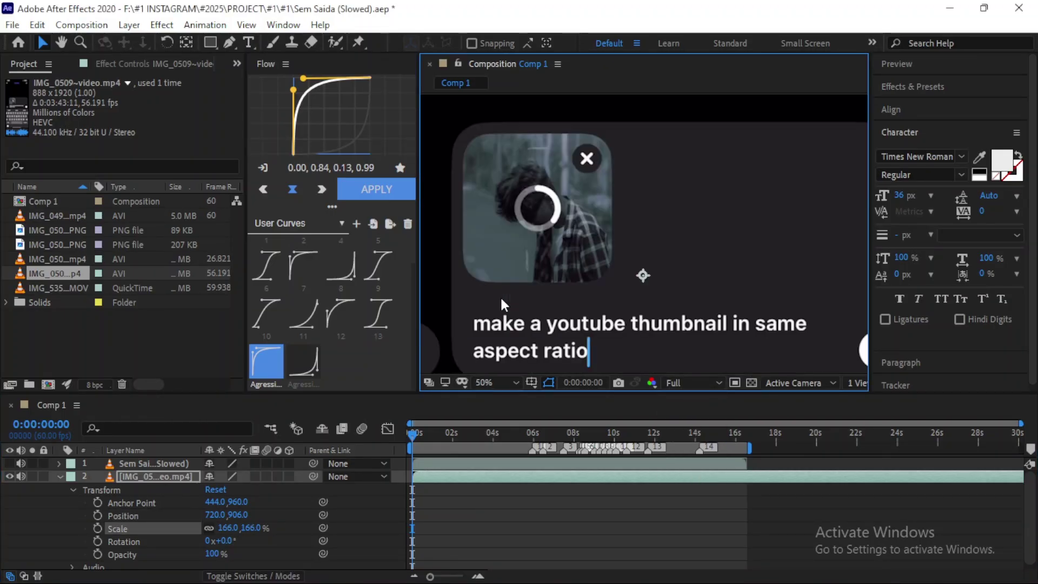
pyautogui.scroll(-4, 501, 296)
pyautogui.scroll(2, 497, 303)
pyautogui.click(496, 382)
pyautogui.click(500, 197)
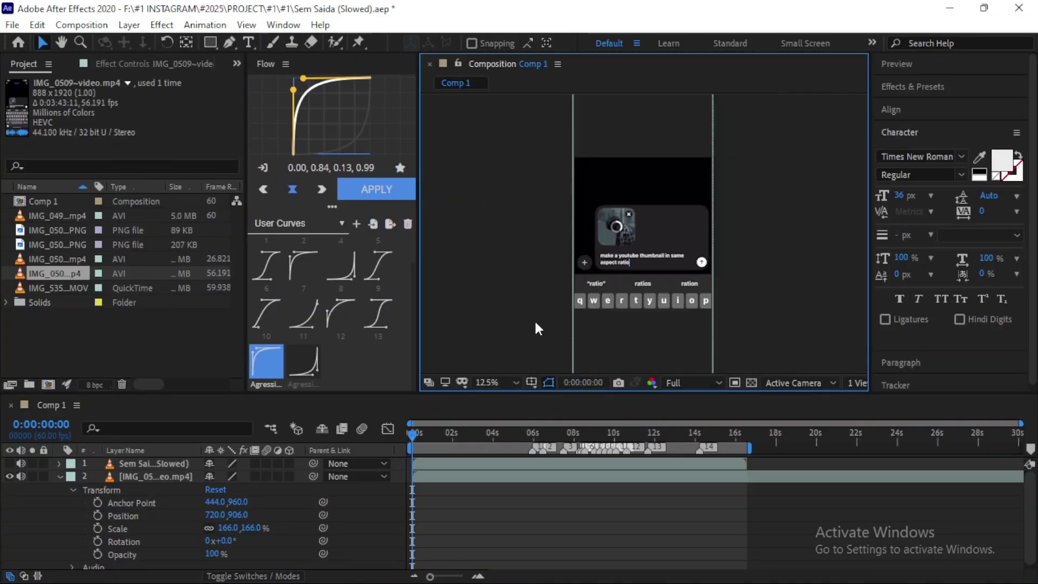
pyautogui.press('q')
pyautogui.moveTo(756, 335); pyautogui.dragTo(547, 270)
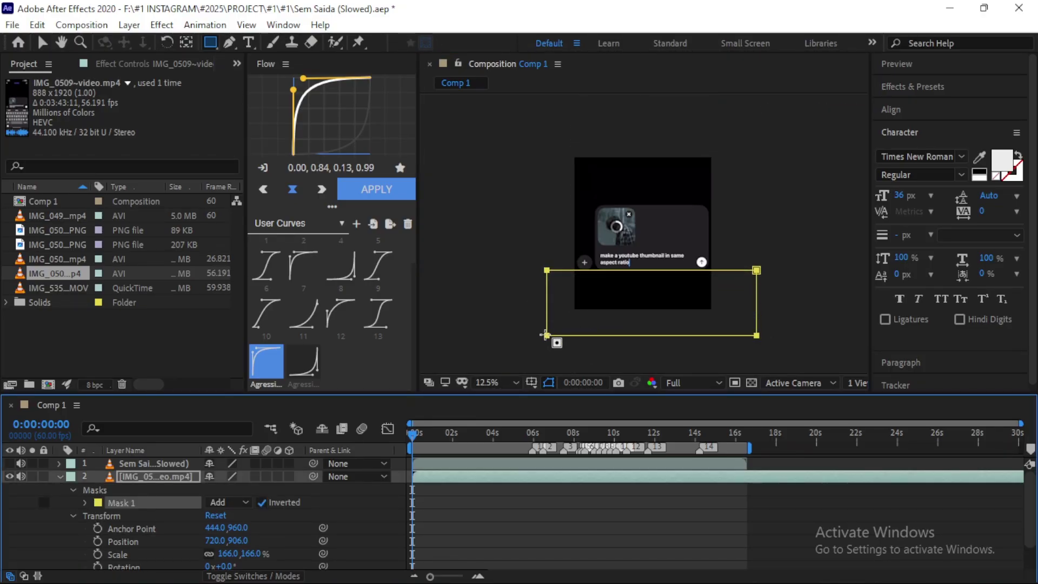
pyautogui.hotkey('ctrl', 'z')
# - Lower the footage layer to Position Y 1191
pyautogui.click(232, 539)
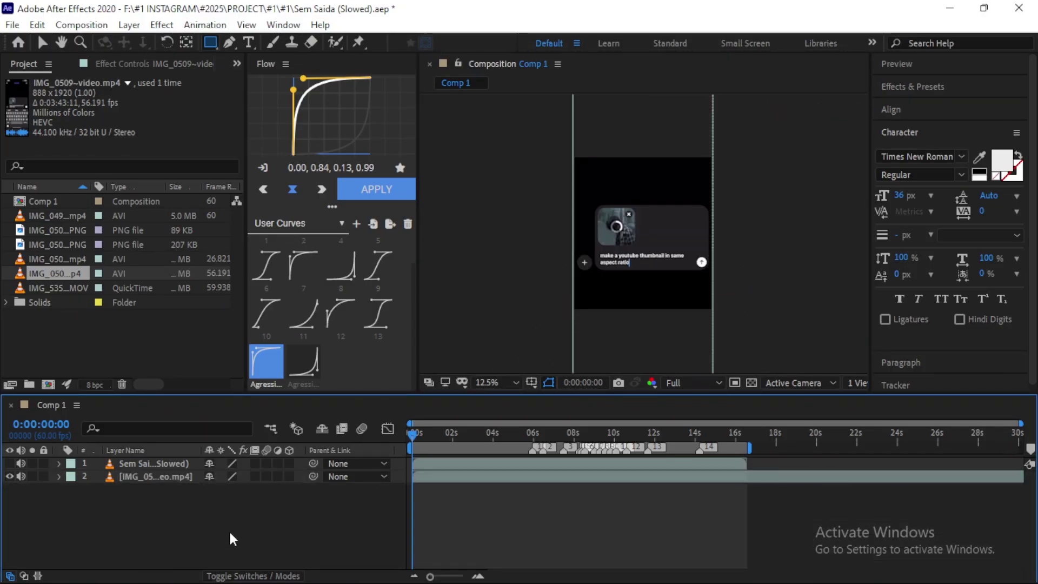
pyautogui.click(162, 476)
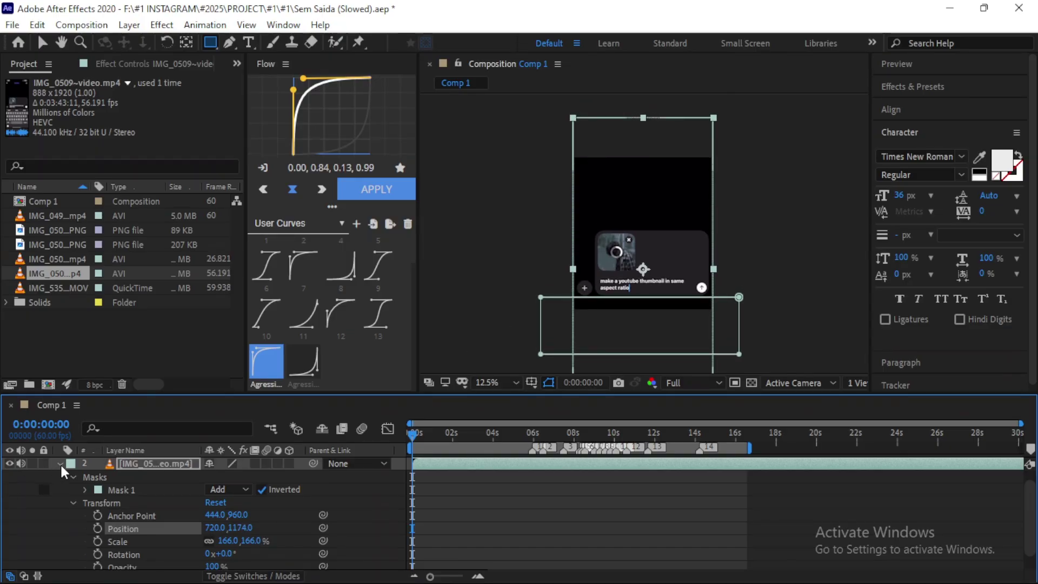
pyautogui.moveTo(237, 527); pyautogui.dragTo(248, 535)
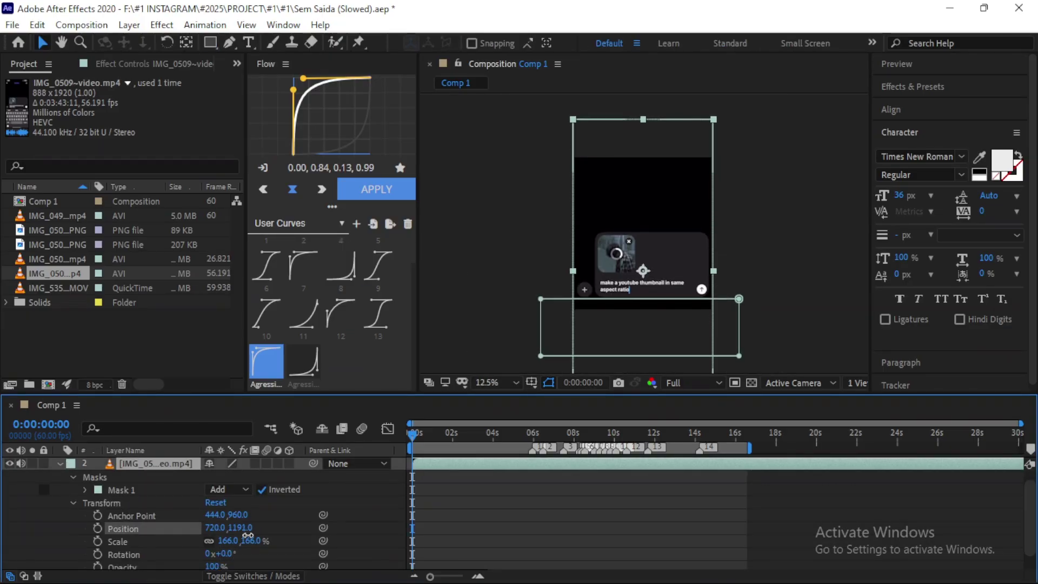
pyautogui.click(60, 463)
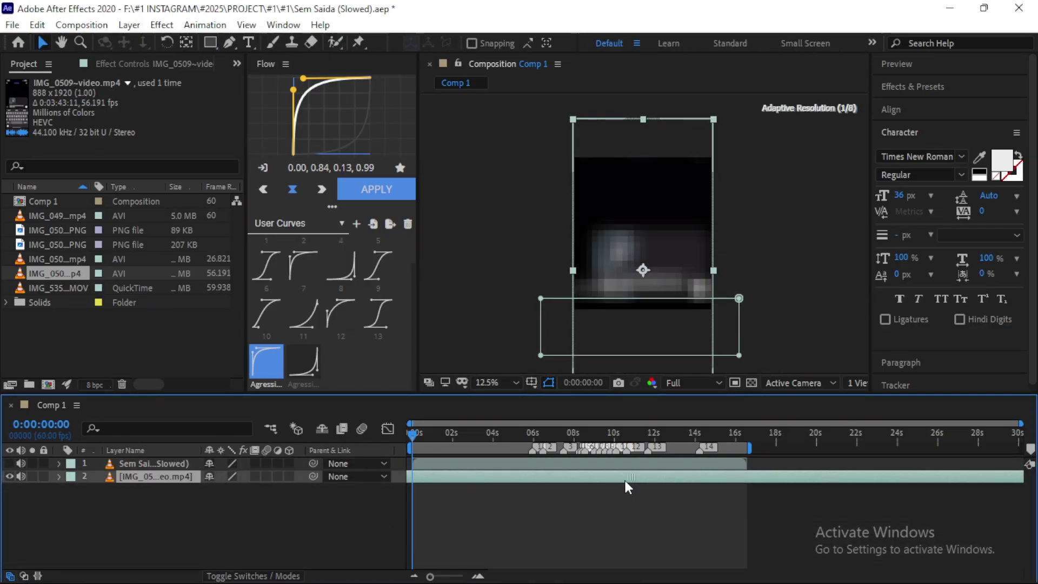
pyautogui.moveTo(625, 481); pyautogui.dragTo(651, 479)
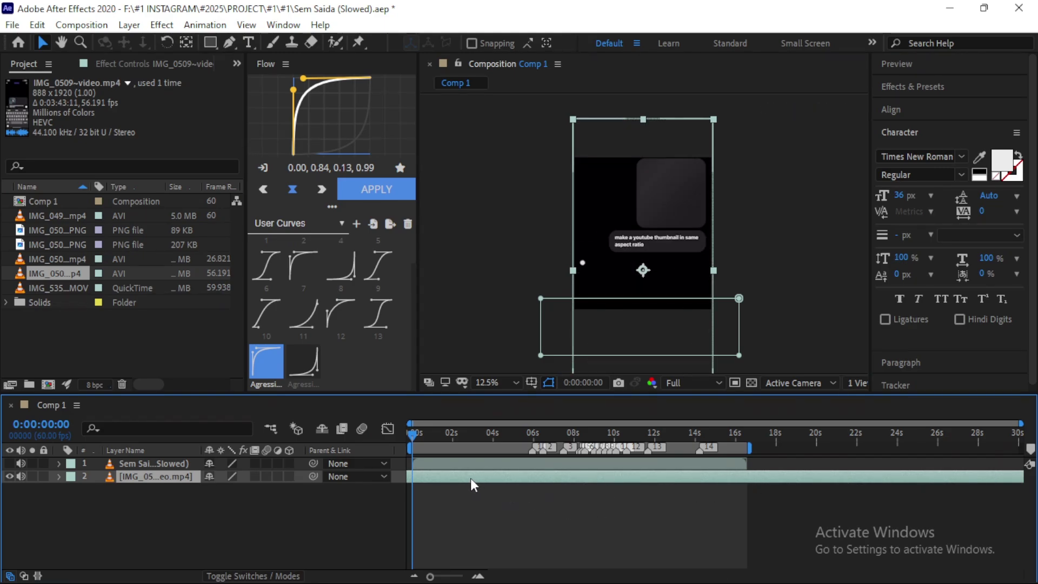
pyautogui.click(692, 383)
pyautogui.click(690, 398)
pyautogui.press(';')
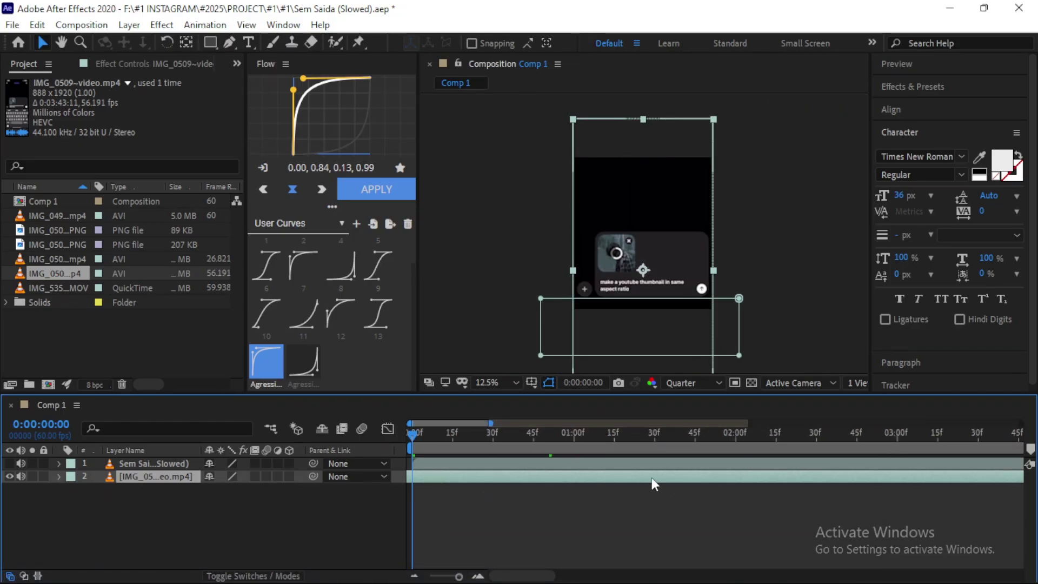
pyautogui.click(363, 524)
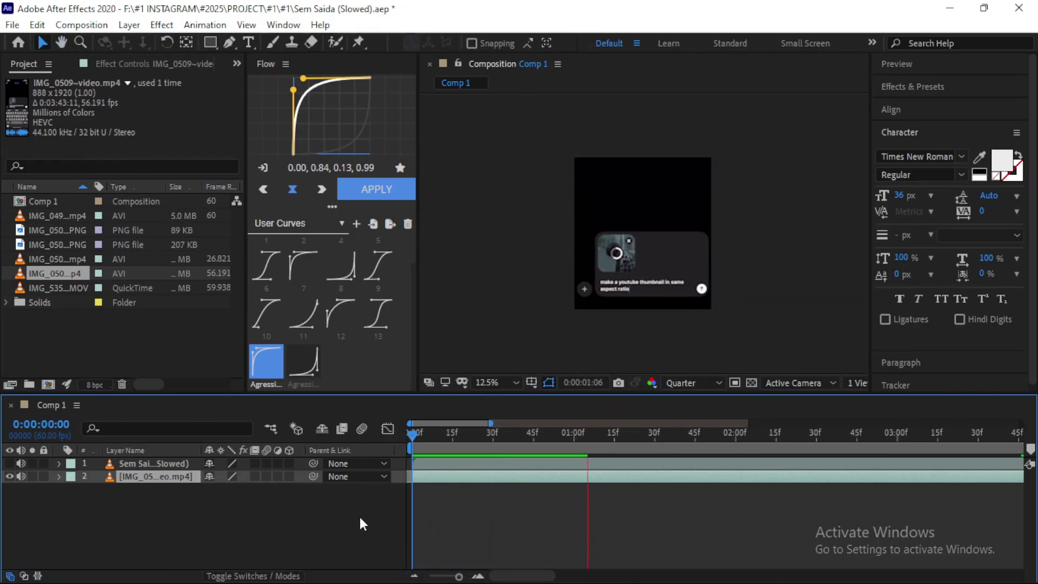
pyautogui.click(414, 576)
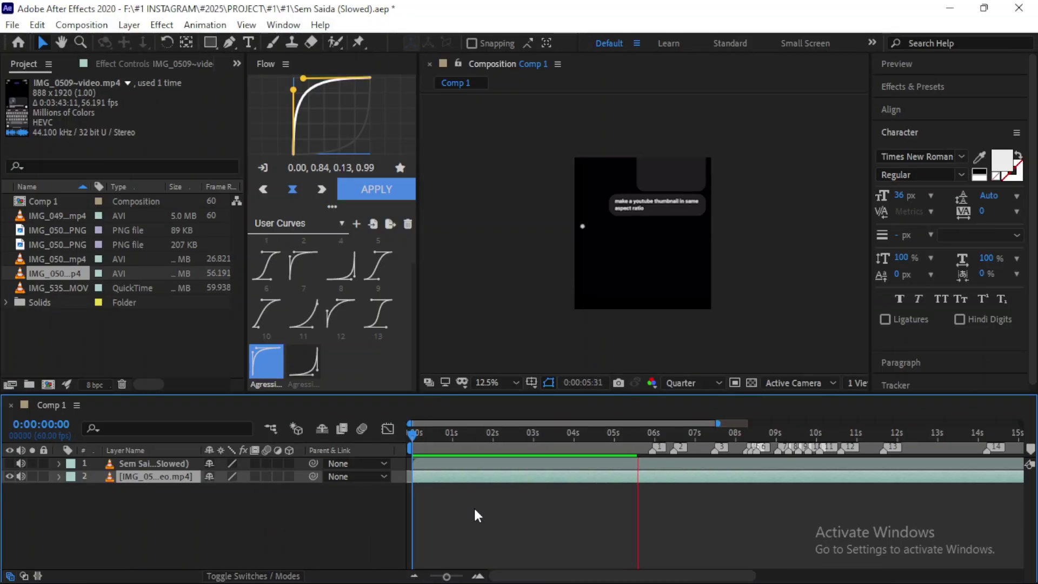
pyautogui.click(602, 447)
pyautogui.moveTo(602, 447); pyautogui.dragTo(453, 466)
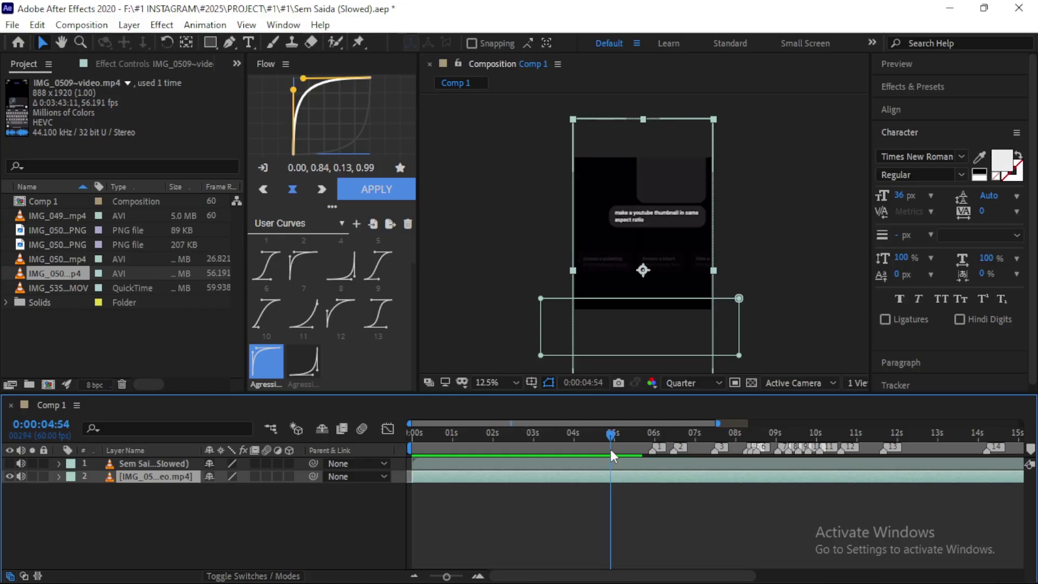
pyautogui.press('=')
pyautogui.press('space')
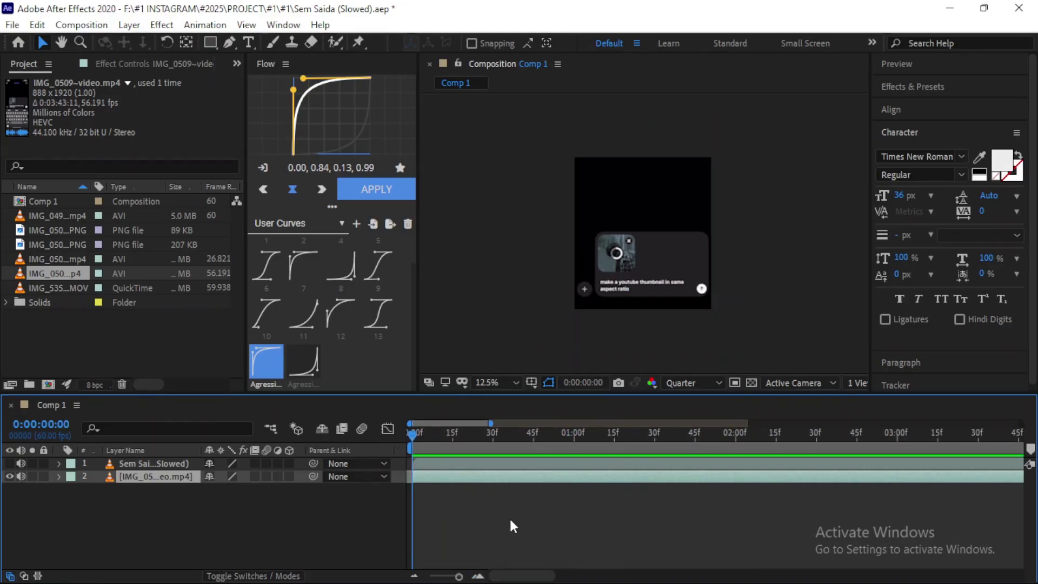
pyautogui.press('space')
pyautogui.press('-')
pyautogui.press('Home')
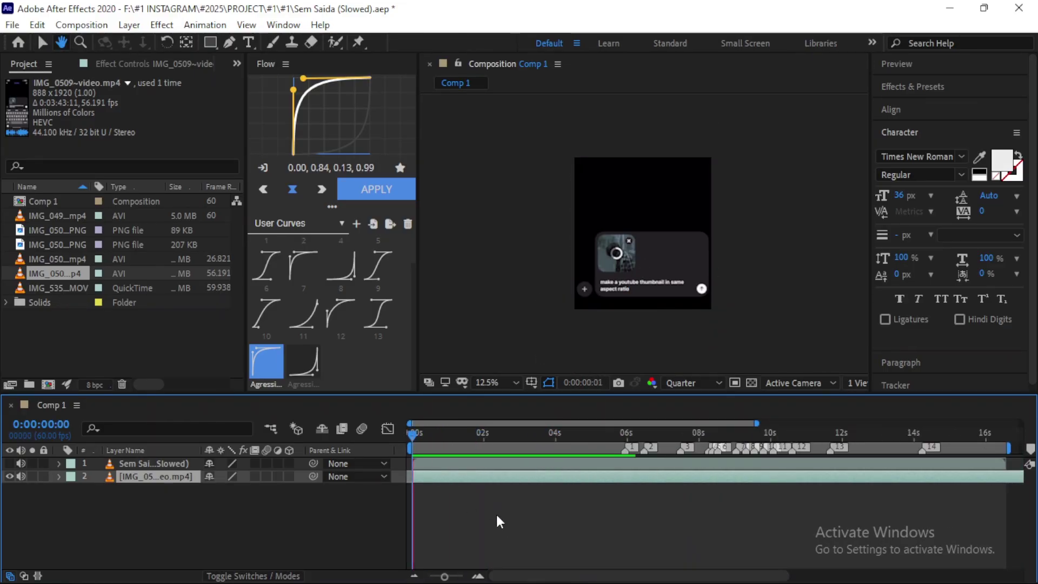
pyautogui.press('space')
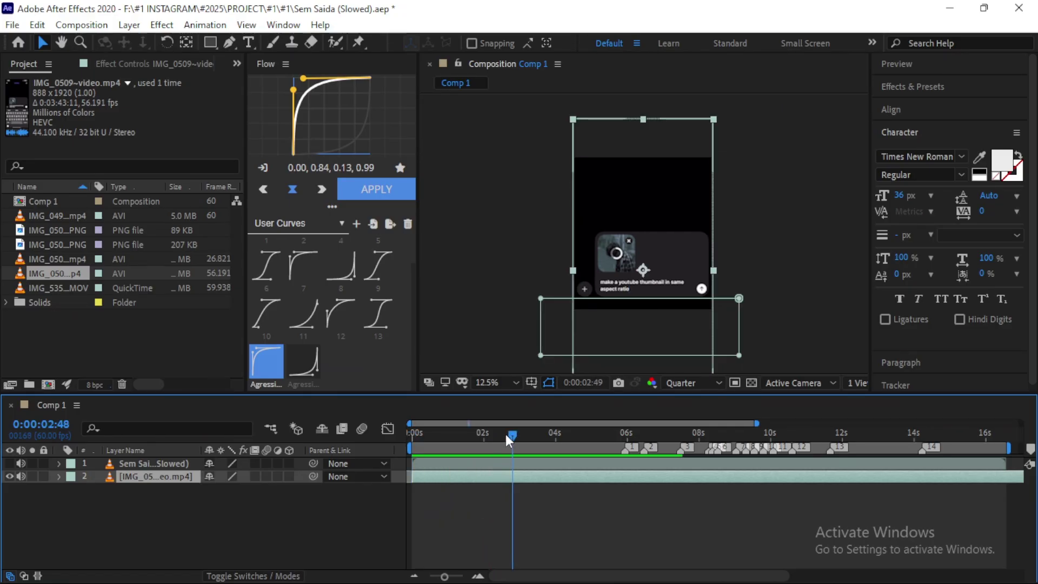
pyautogui.press('space')
pyautogui.press('space')
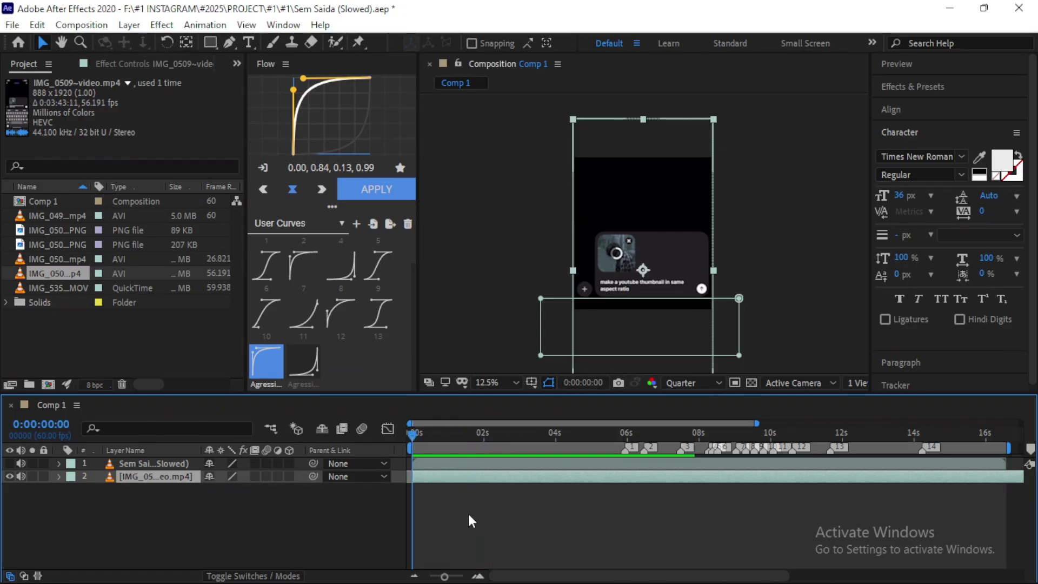
pyautogui.press('space')
pyautogui.press('space')
pyautogui.press('Home')
pyautogui.click(337, 513)
pyautogui.press('.')
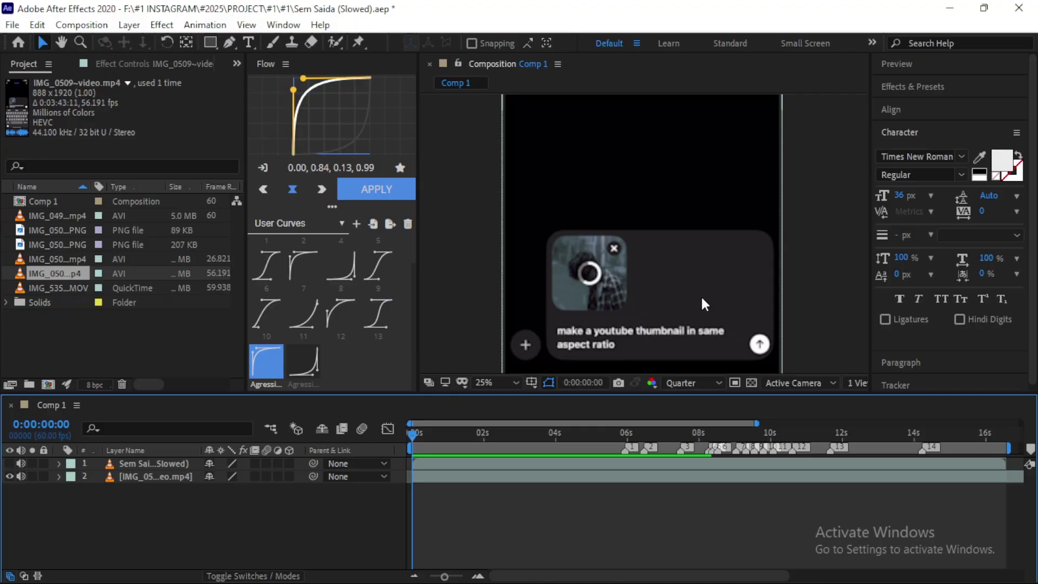
pyautogui.scroll(3, 674, 320)
pyautogui.scroll(-3, 596, 308)
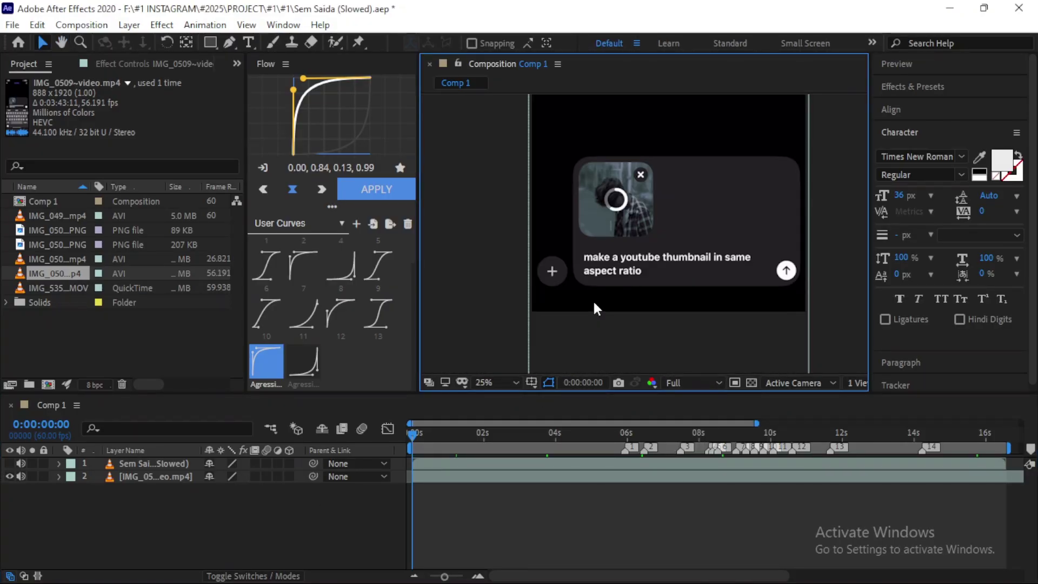
# - Add a new solid and mask it to a circle around the card's plus button
pyautogui.rightClick(250, 500)
pyautogui.click(427, 381)
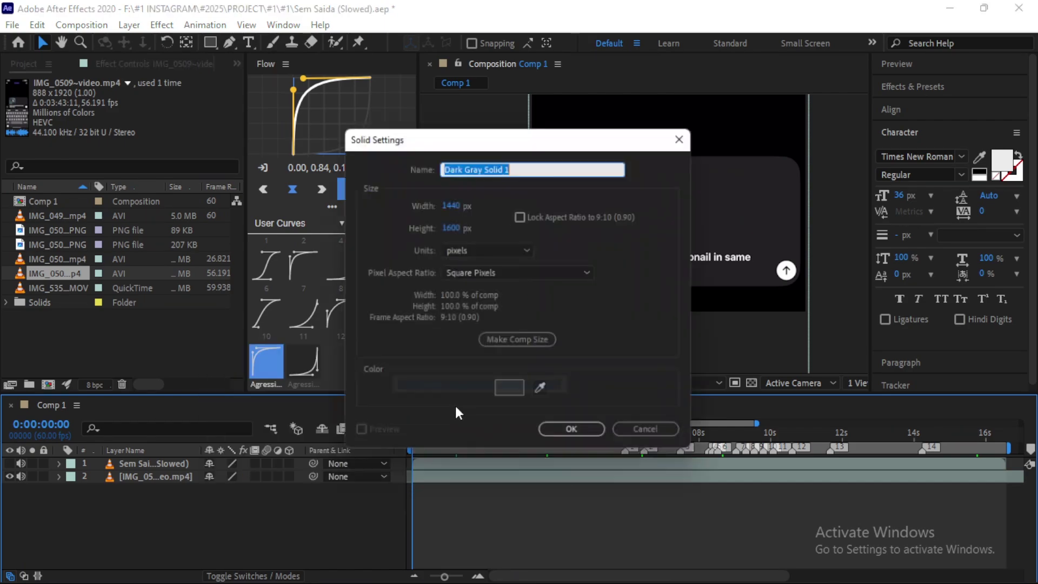
pyautogui.click(461, 522)
pyautogui.click(9, 463)
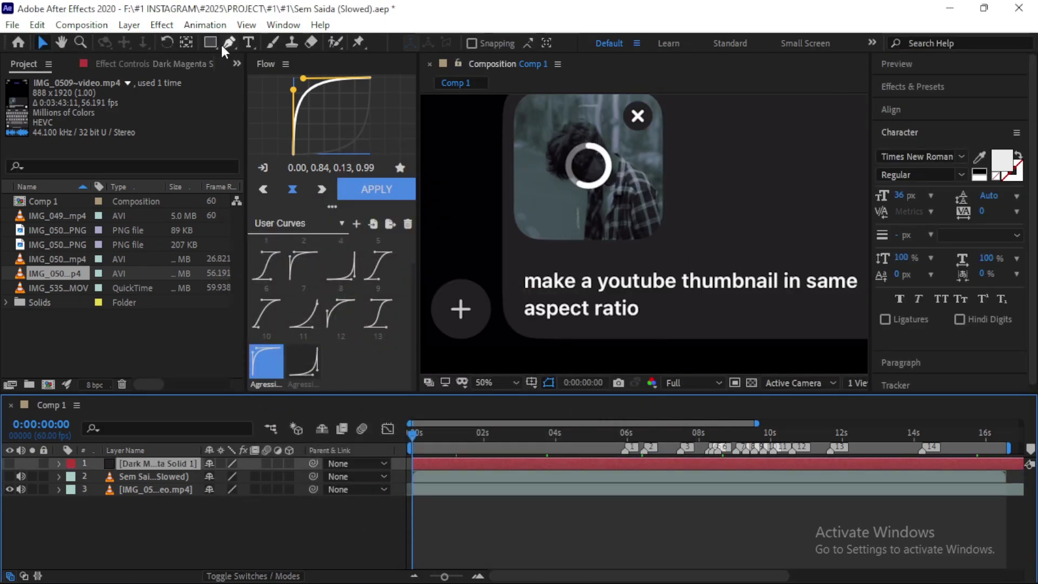
pyautogui.press('.')
pyautogui.moveTo(541, 303); pyautogui.dragTo(602, 252)
pyautogui.moveTo(498, 229); pyautogui.dragTo(556, 285)
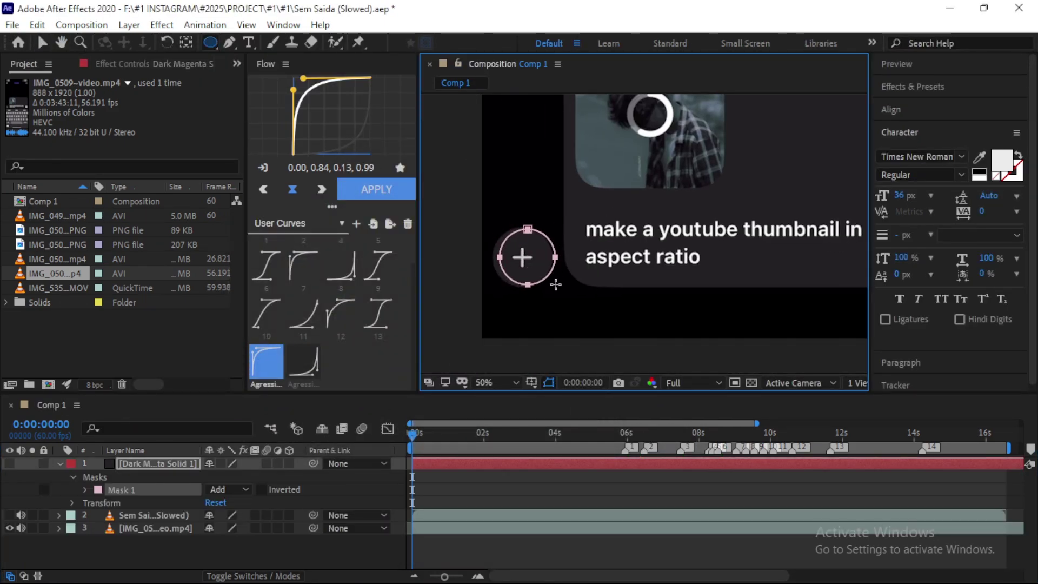
pyautogui.click(447, 473)
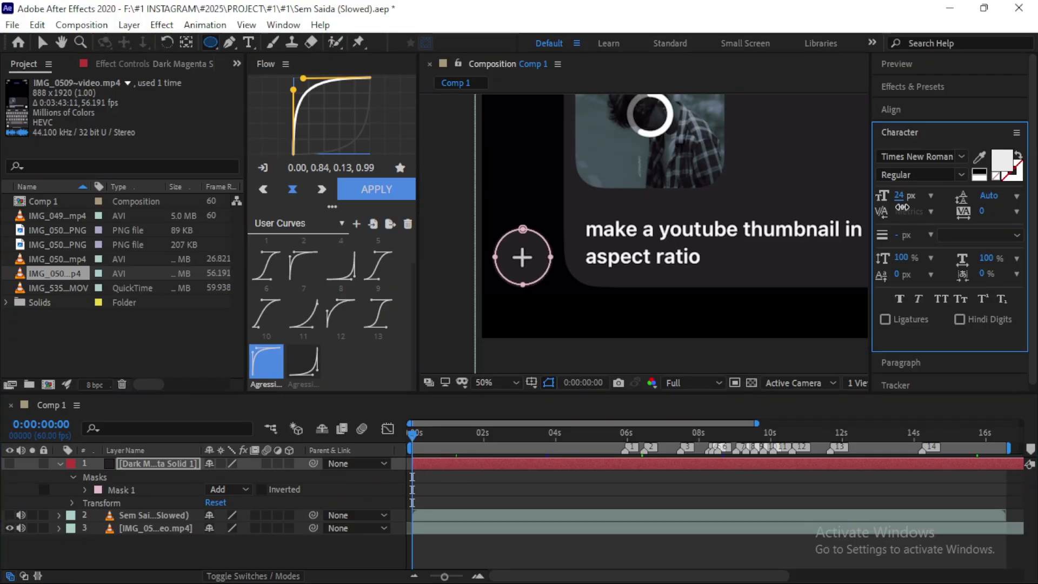
# - Rearrange the workspace panels, closing the unwanted one
pyautogui.click(910, 135)
pyautogui.click(283, 25)
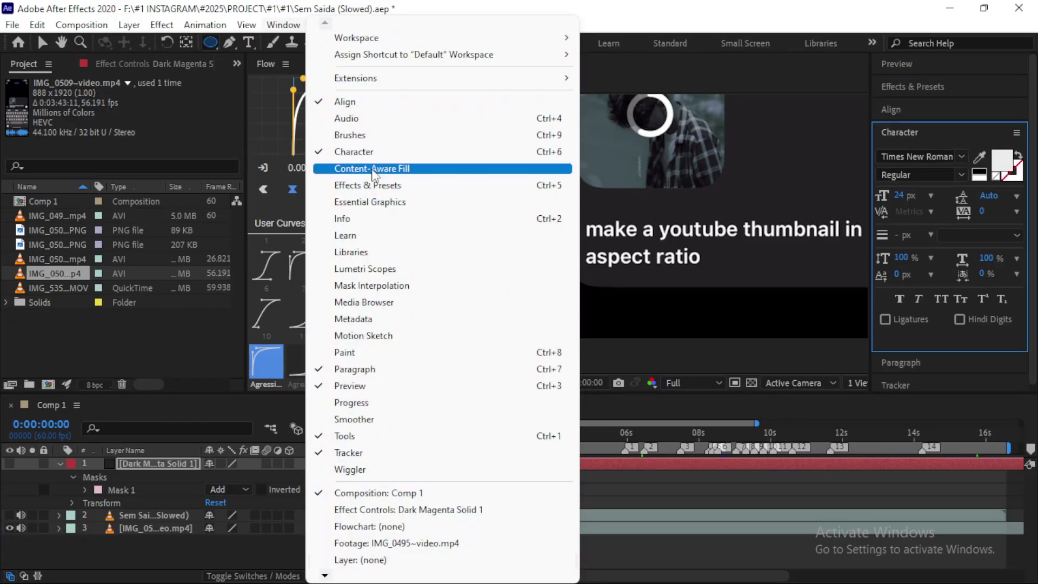
pyautogui.click(370, 202)
pyautogui.click(283, 24)
pyautogui.click(379, 335)
pyautogui.click(1016, 177)
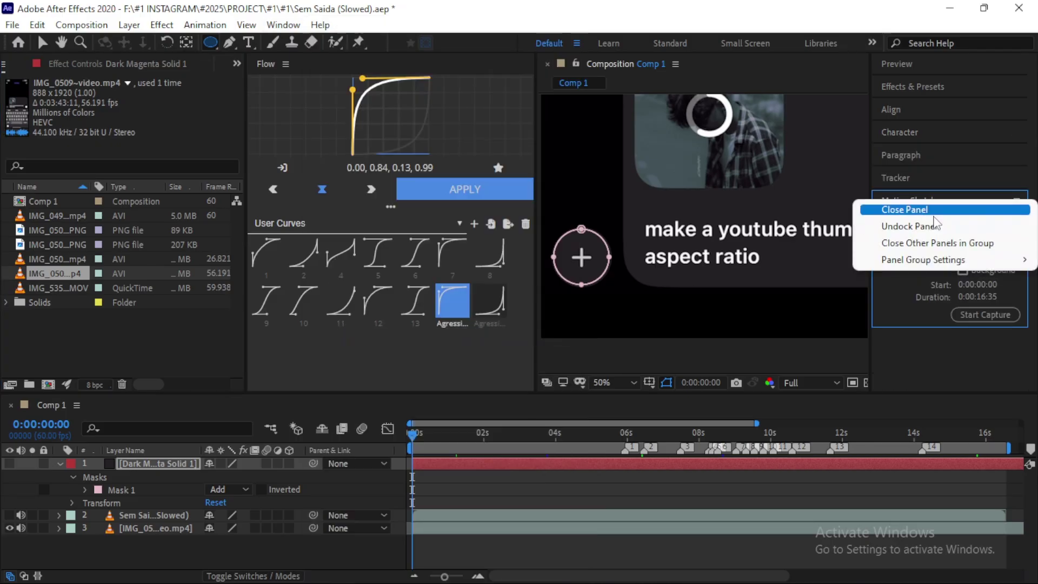
# - Centre the solid's anchor point on its circle (121,1387) and hide the screen recording
pyautogui.click(886, 204)
pyautogui.rightClick(229, 542)
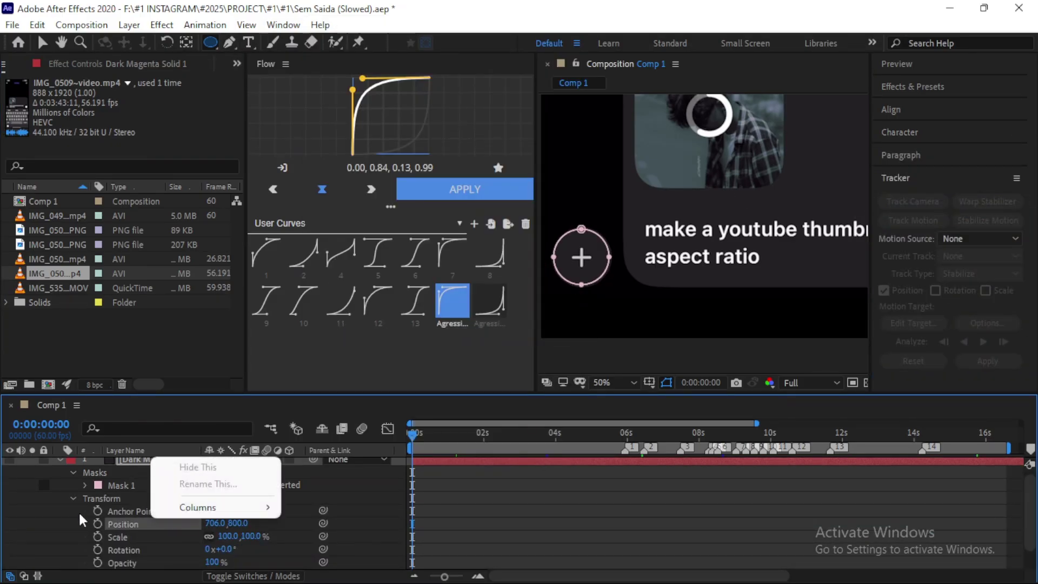
pyautogui.click(431, 278)
pyautogui.click(225, 541)
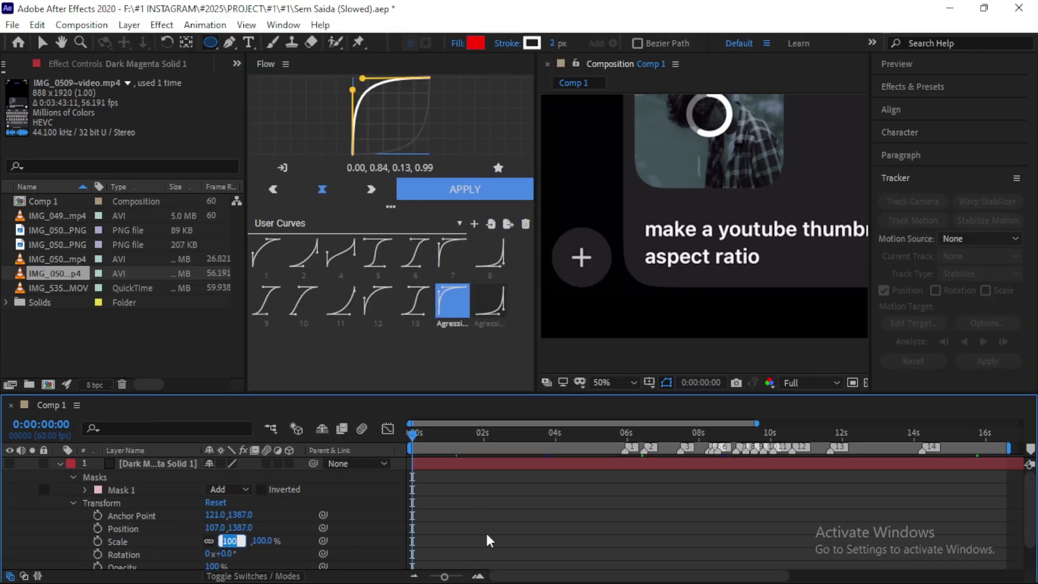
pyautogui.press('u')
pyautogui.click(10, 476)
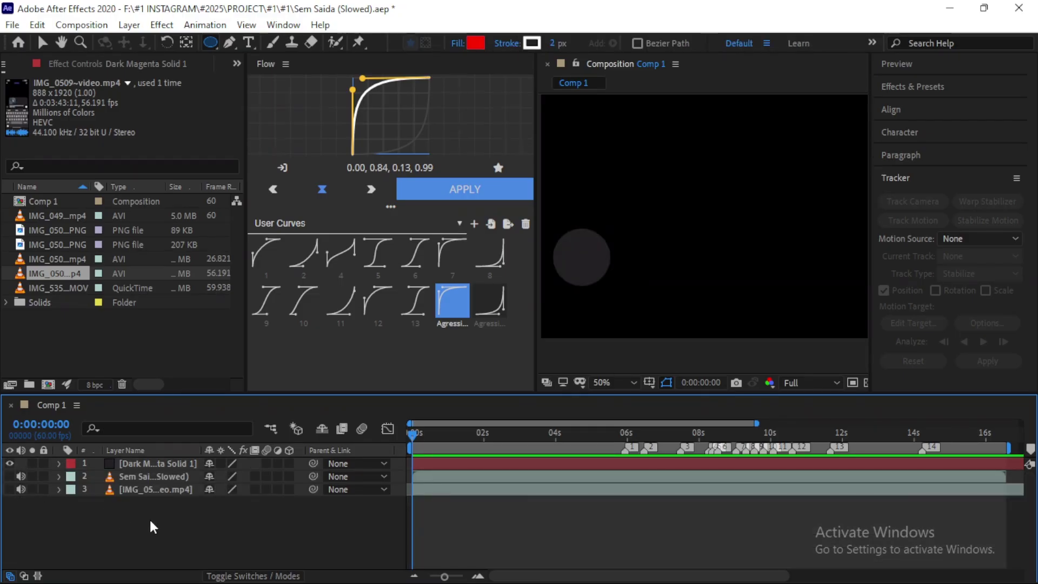
# - Add a hidden white solid and mask it to a circle over the send button
pyautogui.rightClick(204, 518)
pyautogui.moveTo(241, 345)
pyautogui.click(468, 385)
pyautogui.press('Return')
pyautogui.click(10, 464)
pyautogui.scroll(1, 587, 190)
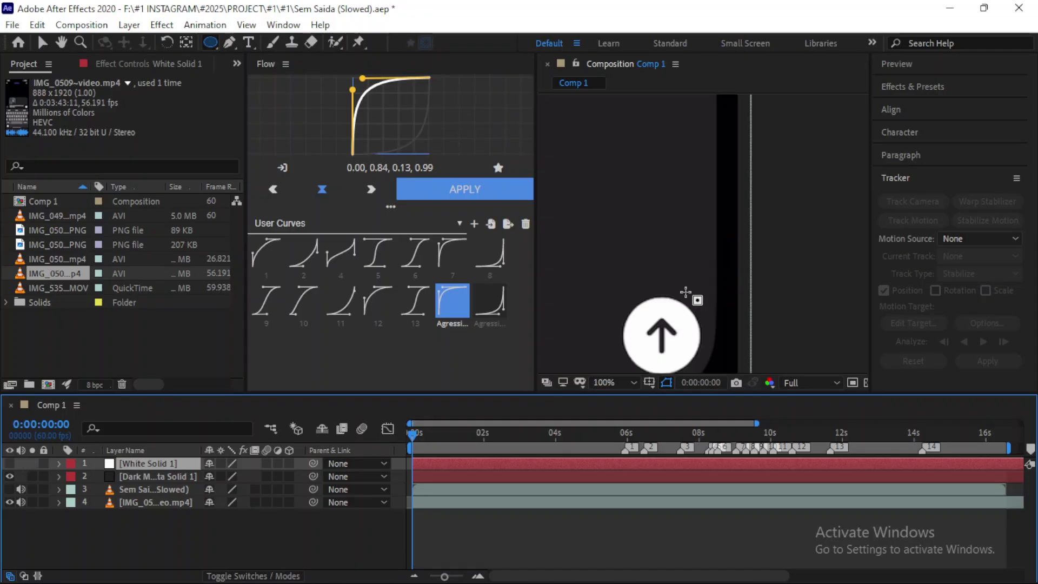
pyautogui.scroll(1, 586, 190)
pyautogui.moveTo(586, 190); pyautogui.dragTo(661, 270)
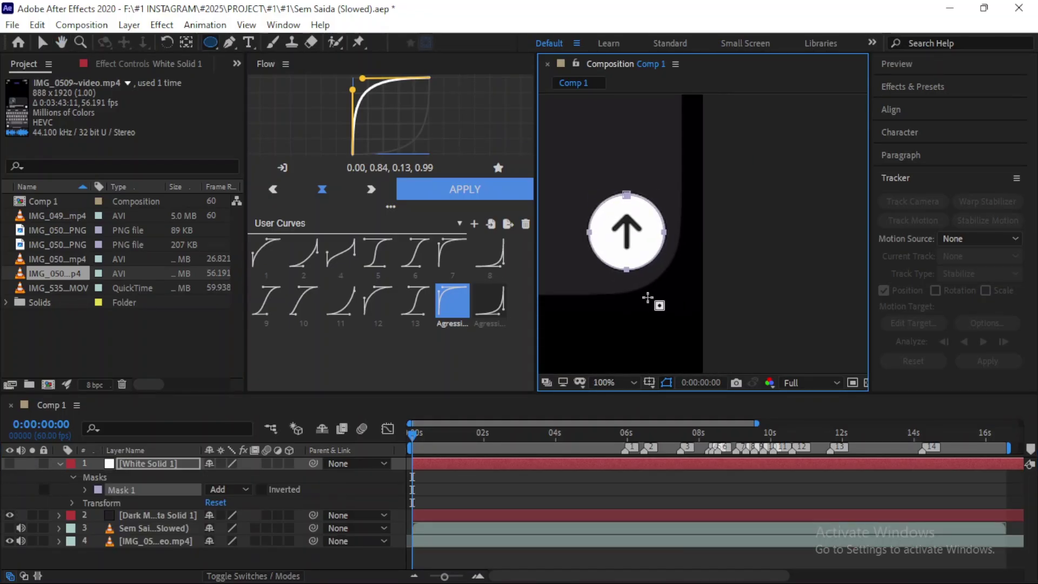
# - Dock the Flow panel under Tracker to give the composition view more room
pyautogui.click(179, 541)
pyautogui.scroll(-2, 660, 243)
pyautogui.scroll(-2, 660, 244)
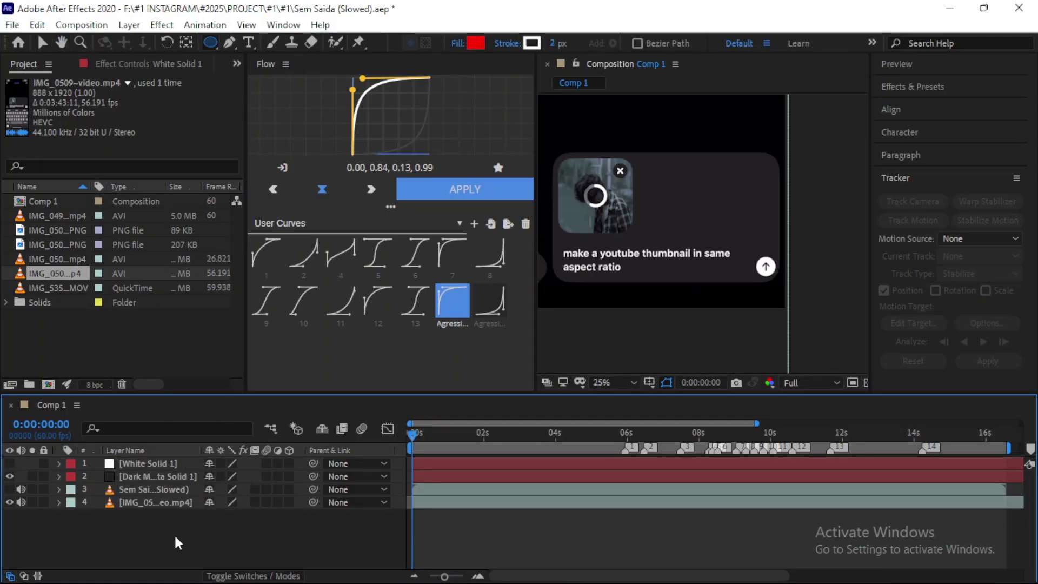
pyautogui.moveTo(265, 64); pyautogui.dragTo(946, 216)
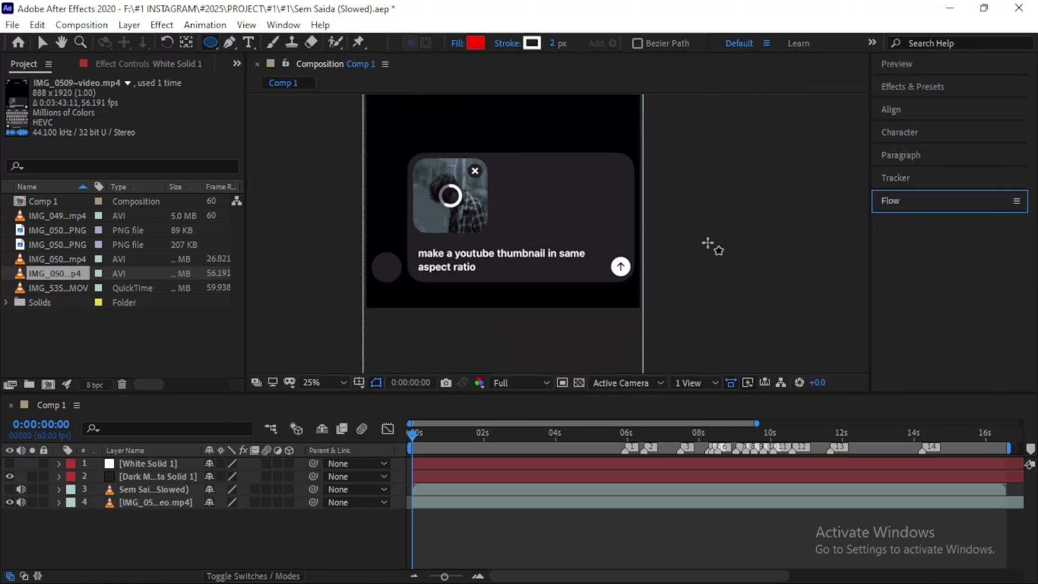
# - Add a dark solid masked to the card's rectangle, then undo it
pyautogui.rightClick(132, 534)
pyautogui.moveTo(162, 352)
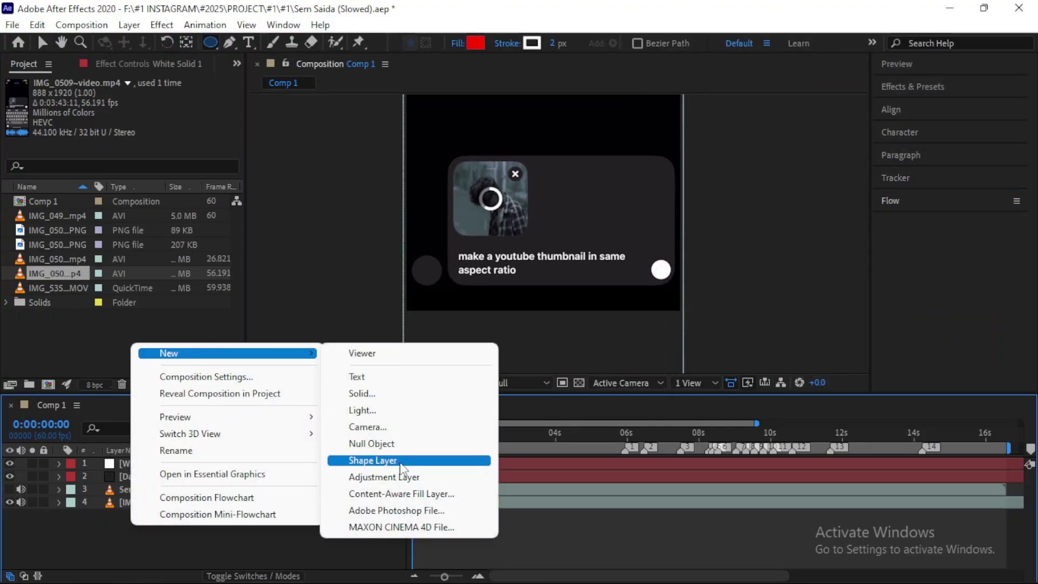
pyautogui.click(352, 391)
pyautogui.press('Return')
pyautogui.moveTo(446, 156); pyautogui.dragTo(671, 284)
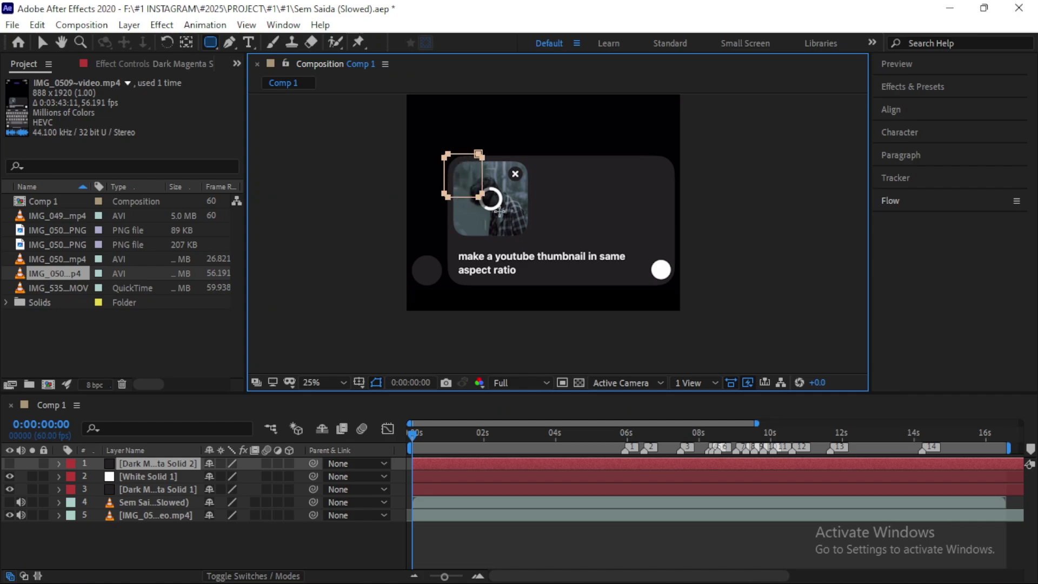
pyautogui.click(85, 489)
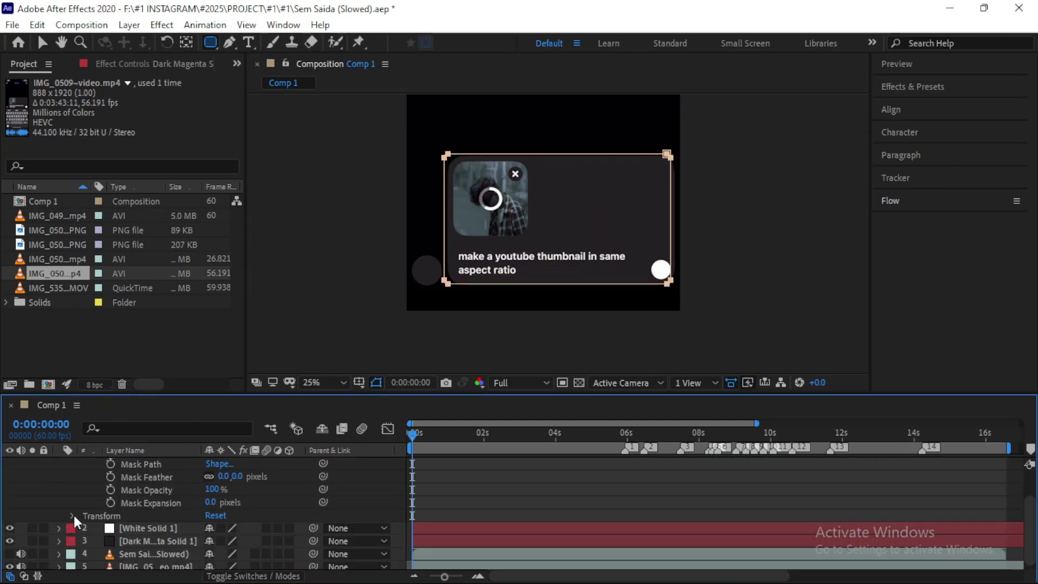
pyautogui.hotkey('ctrl', 'z')
pyautogui.hotkey('ctrl', 'z')
# - Set the shape fill to the sampled 242124 and draw a rectangle over the prompt card
pyautogui.click(532, 42)
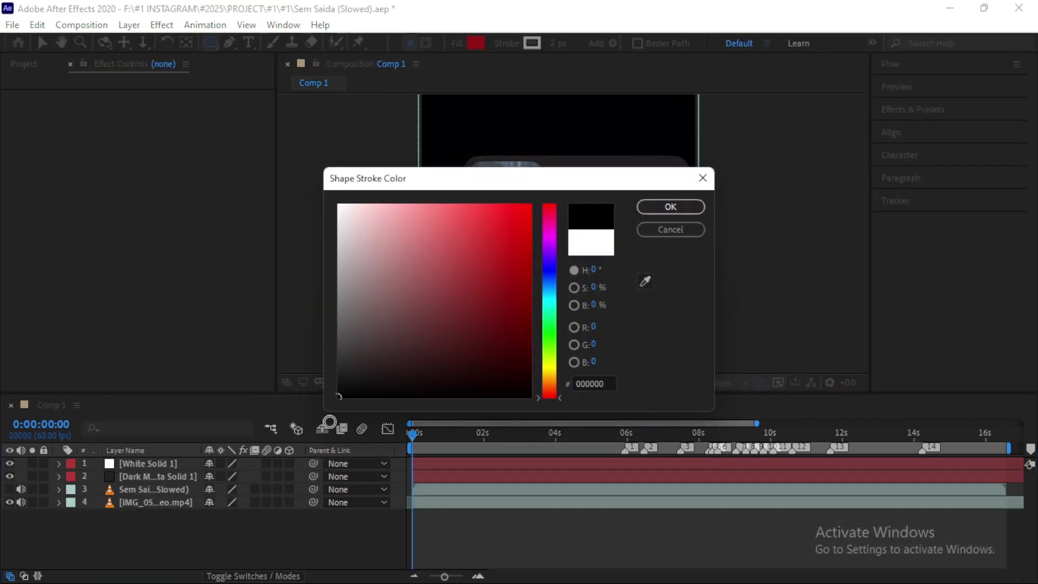
pyautogui.press('Escape')
pyautogui.click(475, 43)
pyautogui.click(645, 280)
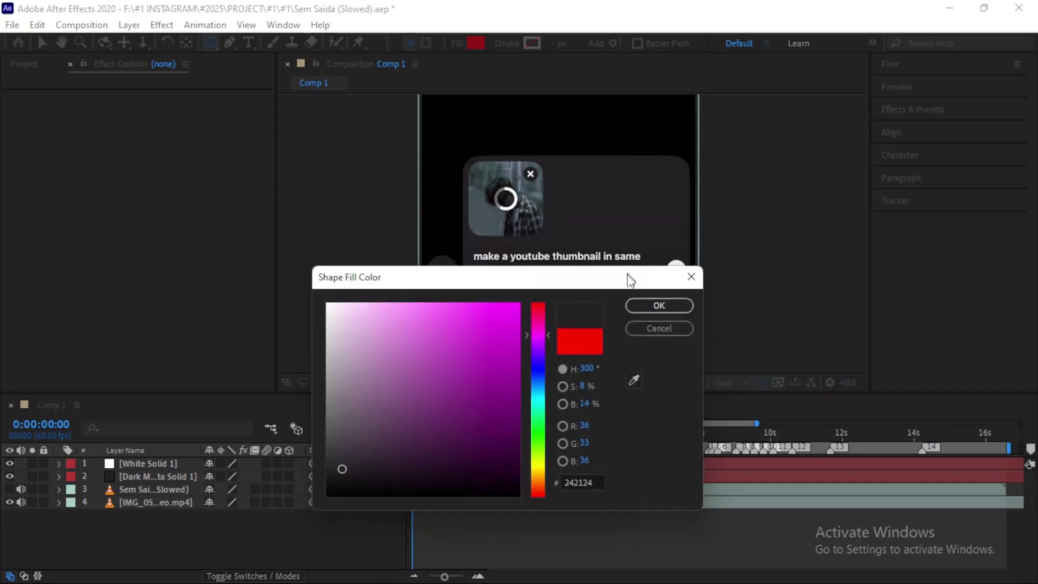
pyautogui.press('Return')
pyautogui.moveTo(462, 155); pyautogui.dragTo(674, 279)
# - Line the rectangle up with the card, checking alignment at 50% opacity before restoring it
pyautogui.click(85, 489)
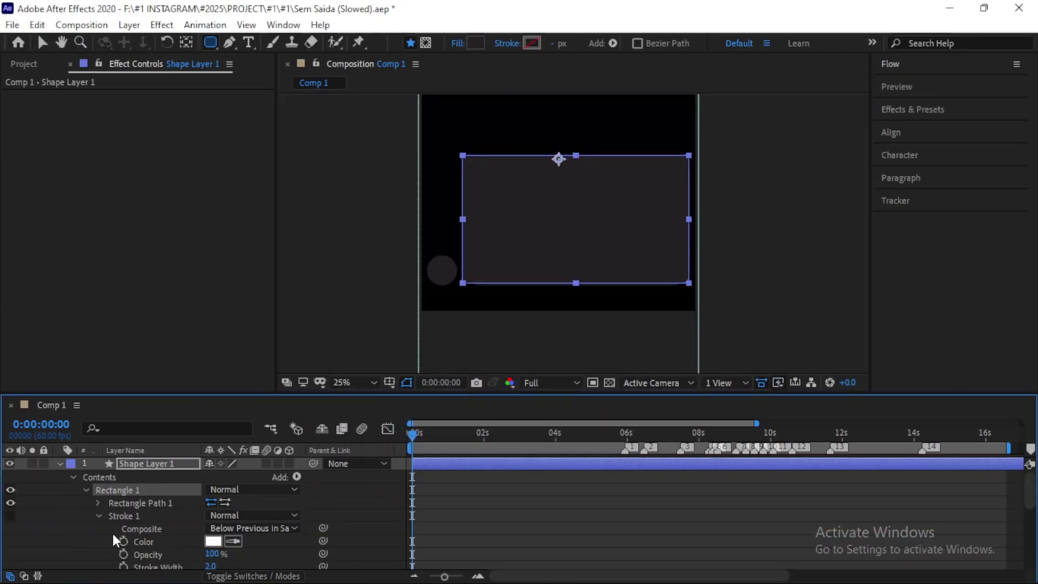
pyautogui.scroll(-2, 269, 524)
pyautogui.scroll(2, 77, 537)
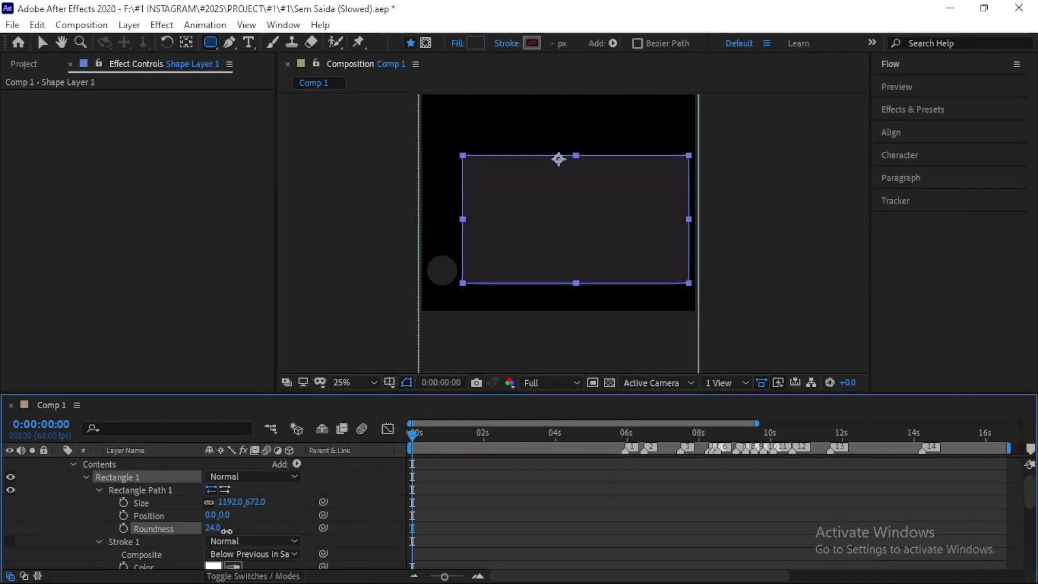
pyautogui.scroll(2, 58, 487)
pyautogui.click(60, 464)
pyautogui.click(60, 463)
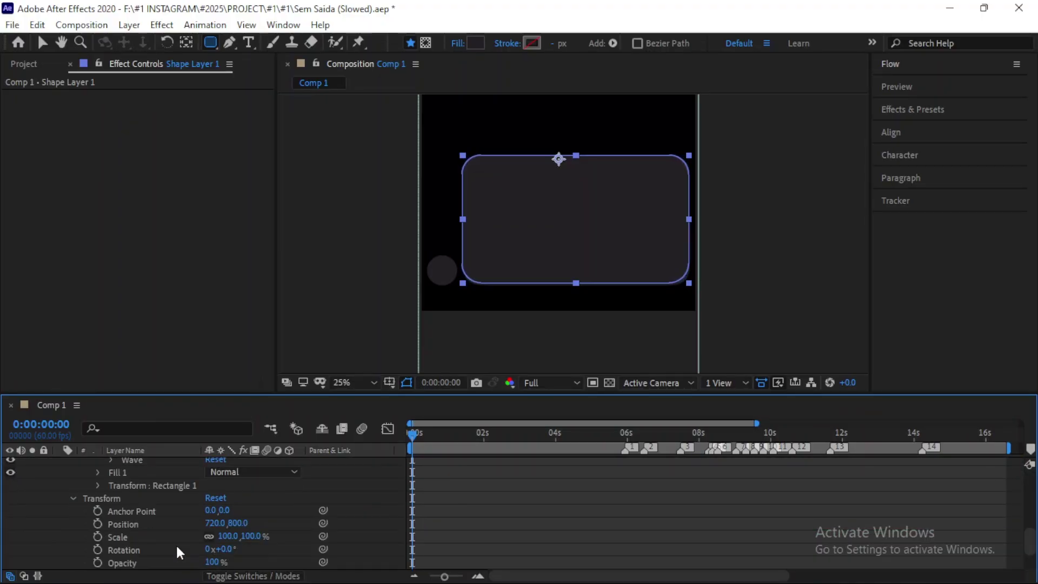
pyautogui.click(122, 563)
pyautogui.scroll(2, 466, 502)
pyautogui.scroll(4, 485, 474)
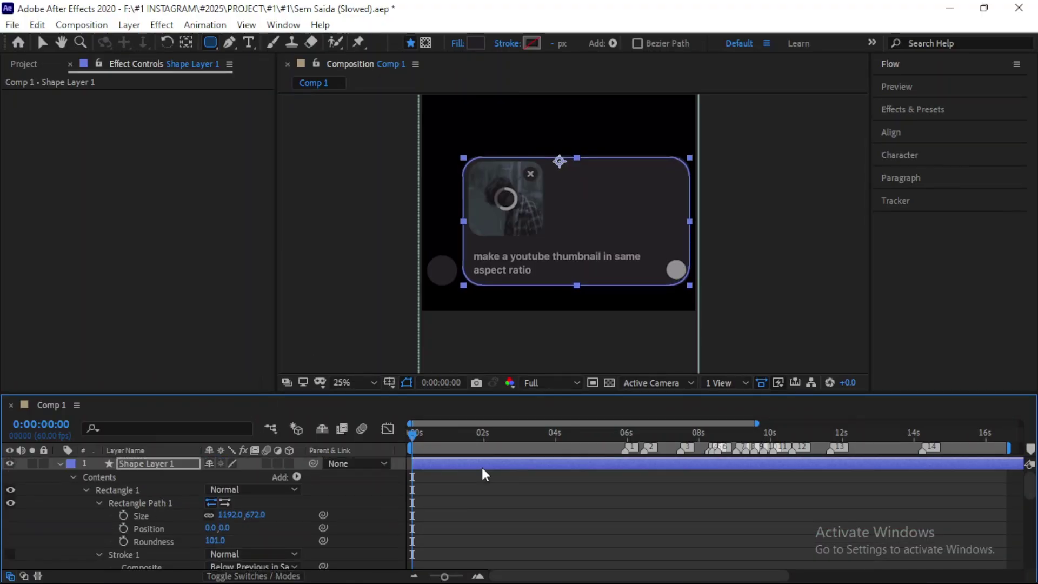
pyautogui.click(73, 476)
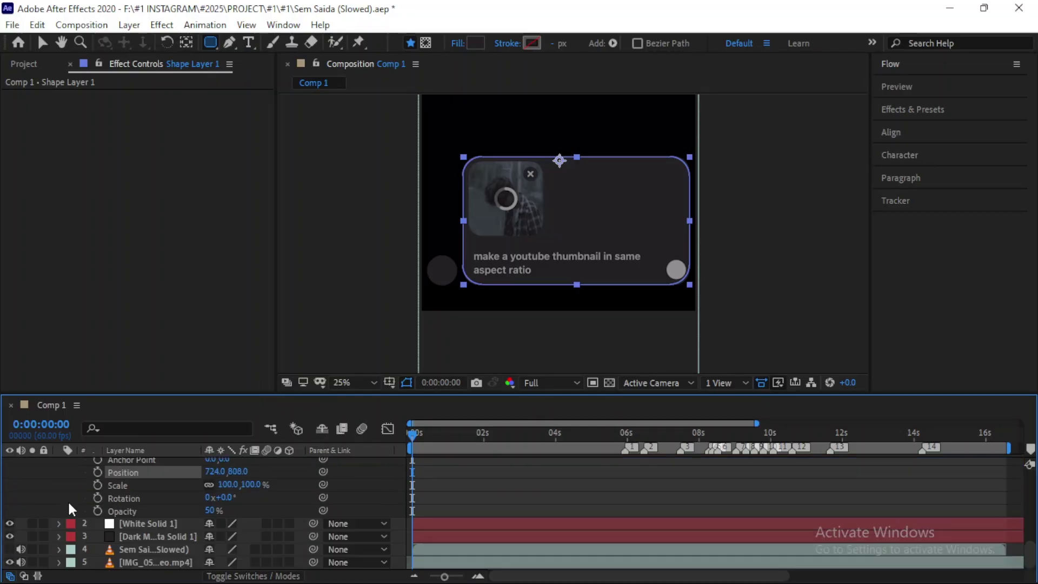
pyautogui.click(58, 463)
# - Move the white circle, Sem Saida audio and IMG_0509 video layers to the top of the stack
pyautogui.click(107, 541)
pyautogui.moveTo(135, 476); pyautogui.dragTo(135, 462)
pyautogui.click(229, 549)
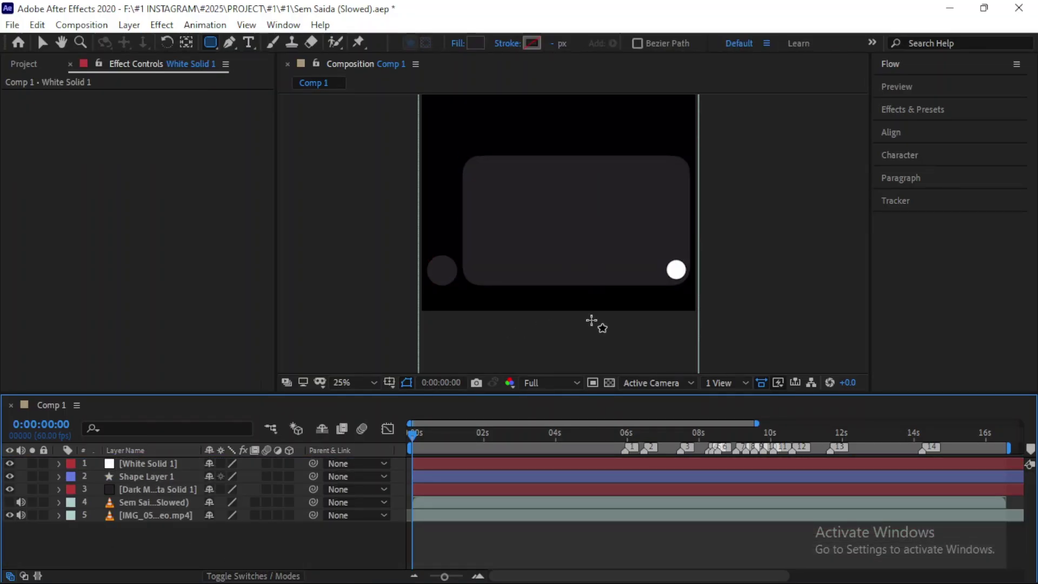
pyautogui.press('.')
pyautogui.press('.')
pyautogui.click(43, 501)
pyautogui.click(162, 515)
pyautogui.moveTo(113, 502); pyautogui.dragTo(112, 463)
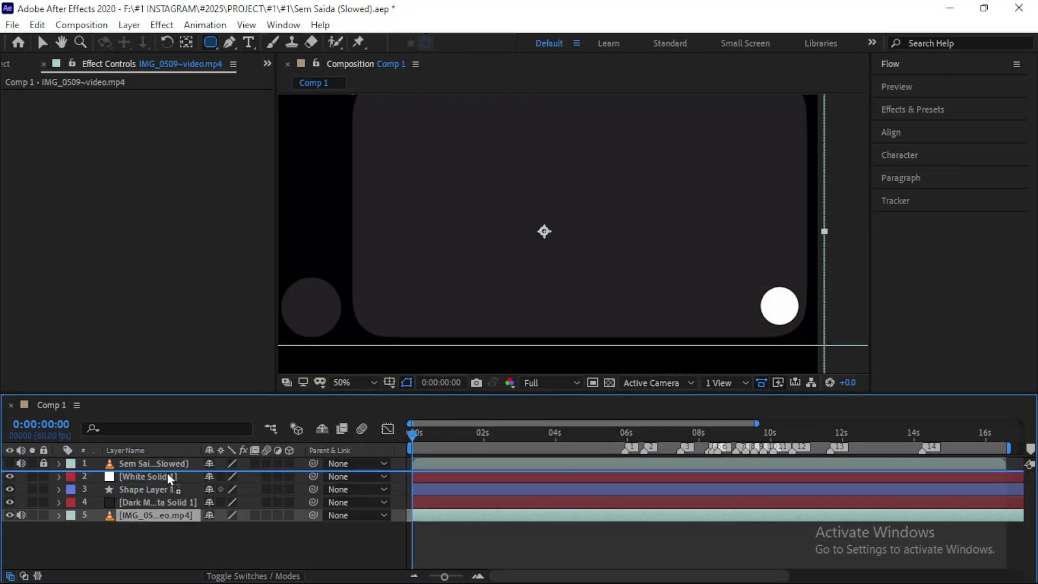
pyautogui.moveTo(156, 515); pyautogui.dragTo(156, 477)
pyautogui.click(42, 42)
# - Trace the send button's up arrow with Pen tool points, creating Shape Layer 2
pyautogui.press('.')
pyautogui.press('.')
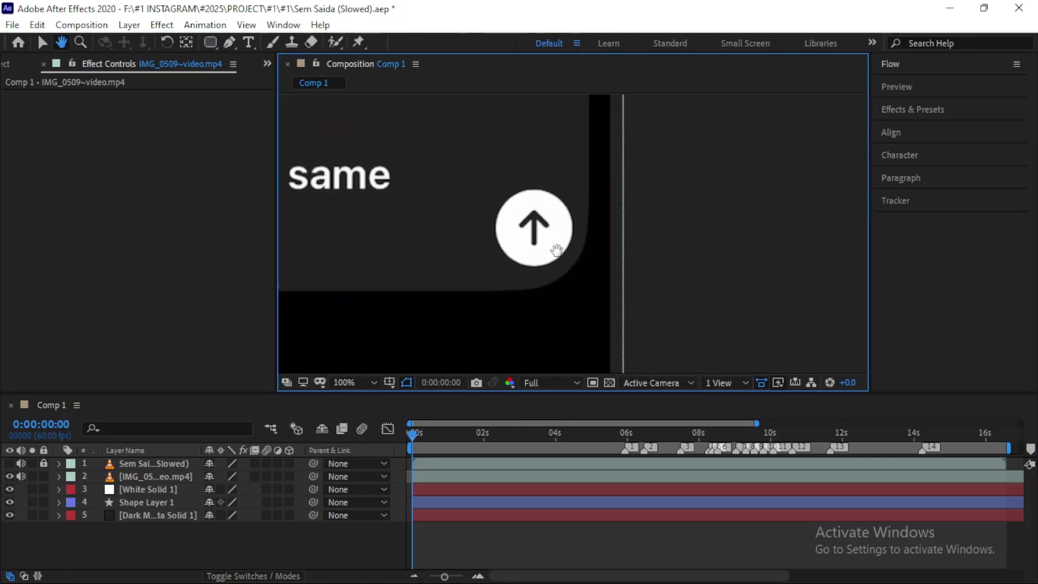
pyautogui.press('.')
pyautogui.press('.')
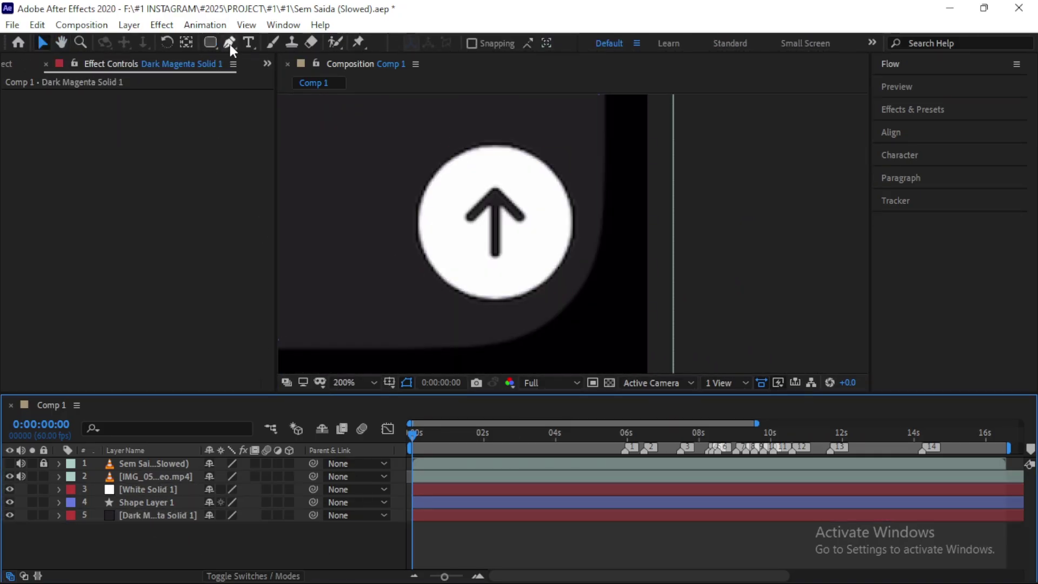
pyautogui.click(229, 43)
pyautogui.click(495, 254)
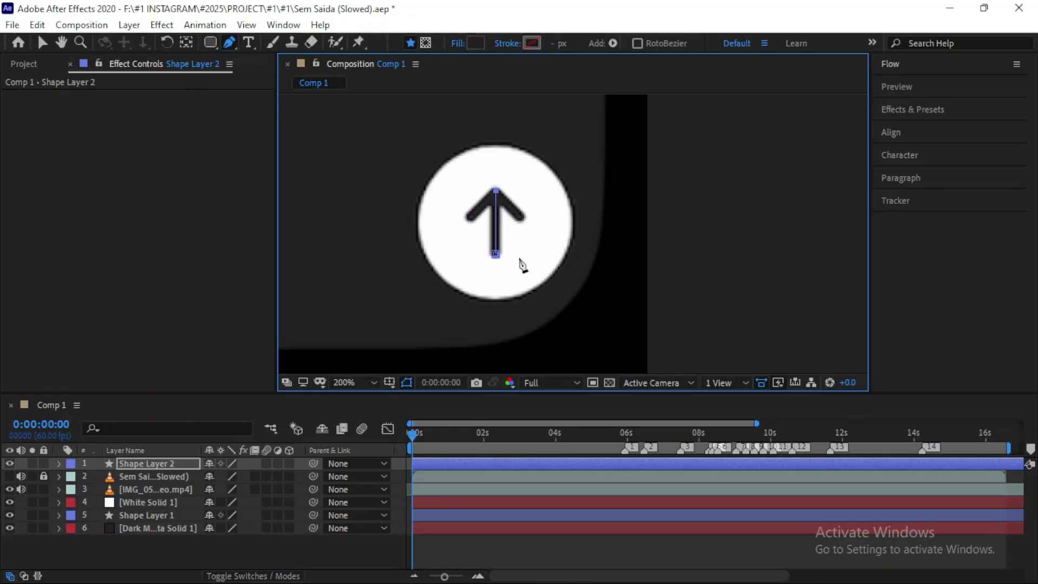
pyautogui.press('.')
pyautogui.press('.')
pyautogui.click(490, 153)
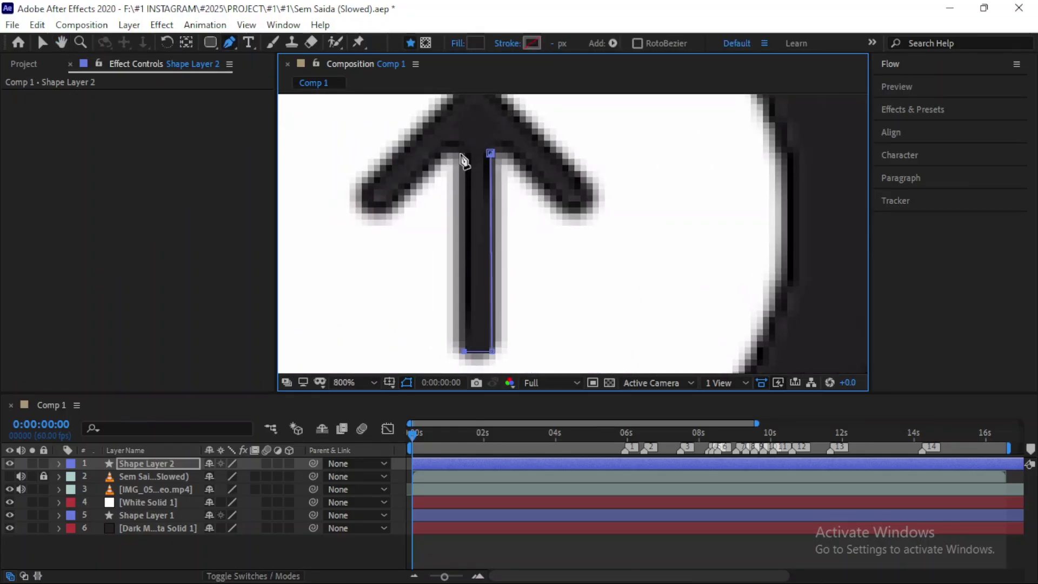
pyautogui.click(362, 192)
pyautogui.moveTo(410, 223); pyautogui.dragTo(389, 292)
pyautogui.click(443, 159)
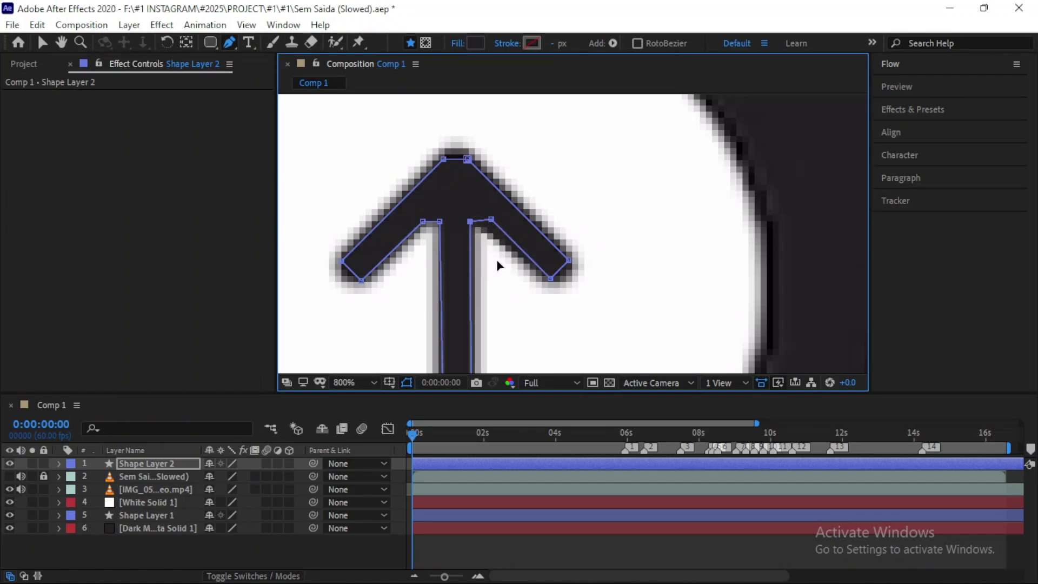
pyautogui.scroll(-6, 493, 233)
# - Move Shape Layer 2 below the Sem Saida audio layer and hide the reference video
pyautogui.click(10, 489)
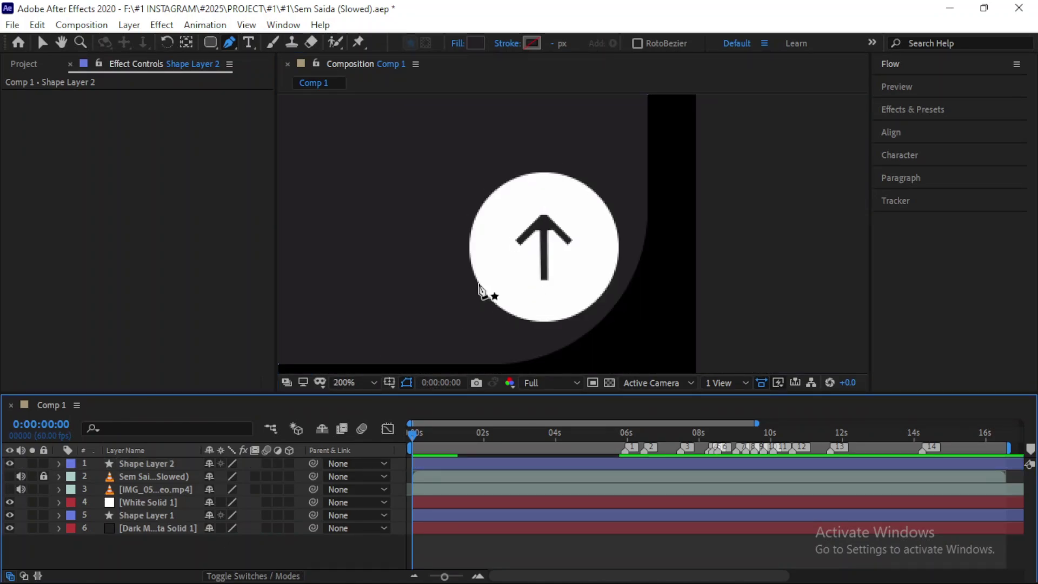
pyautogui.press('.')
pyautogui.click(11, 489)
pyautogui.moveTo(144, 463); pyautogui.dragTo(143, 481)
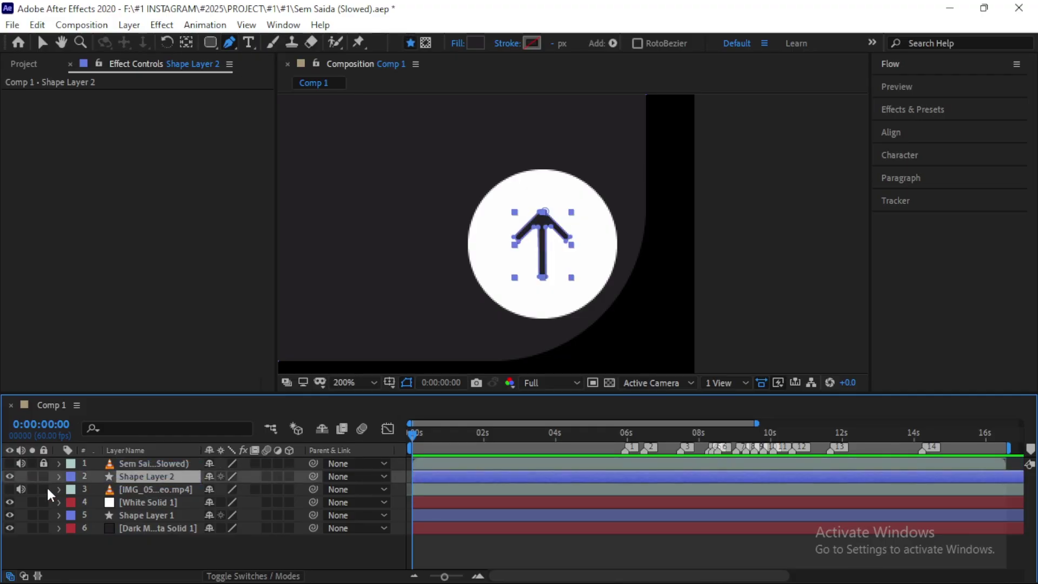
pyautogui.click(231, 548)
pyautogui.click(10, 482)
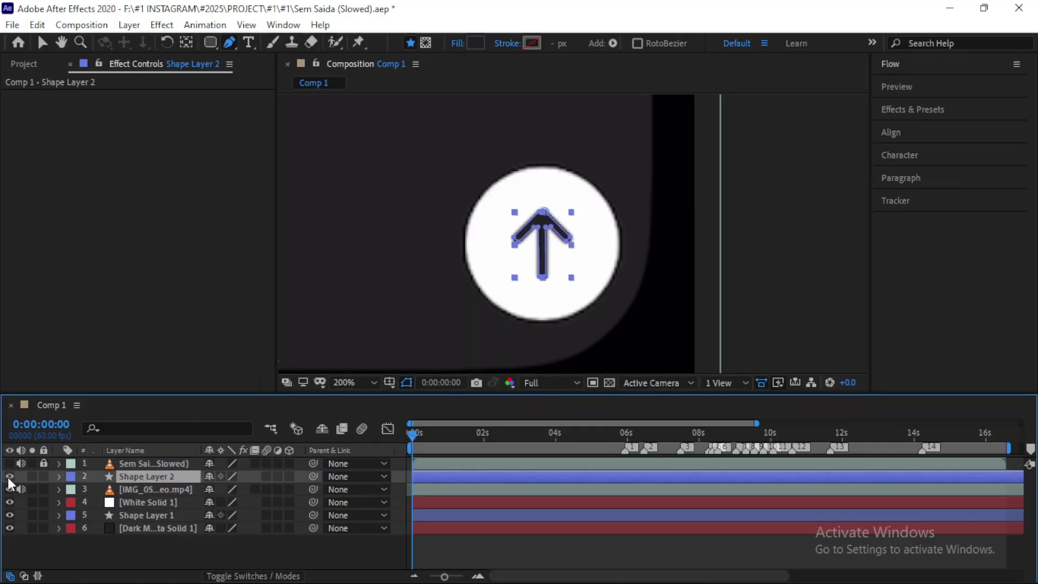
pyautogui.click(9, 489)
pyautogui.scroll(-5, 471, 266)
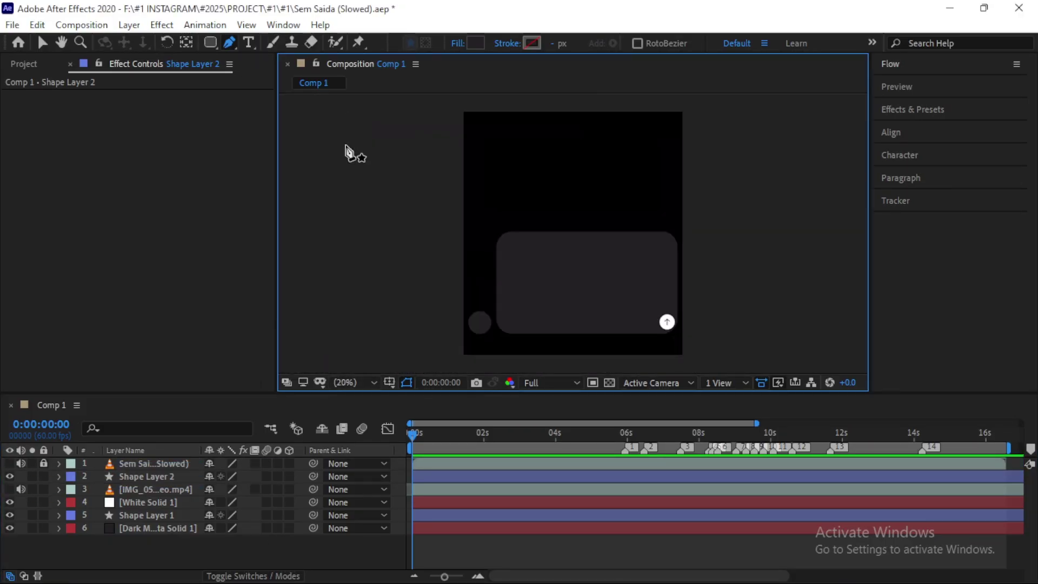
# - Change the view magnification and pan around the composition
pyautogui.click(351, 382)
pyautogui.press('h')
pyautogui.scroll(3, 563, 255)
pyautogui.scroll(3, 549, 231)
pyautogui.scroll(3, 594, 311)
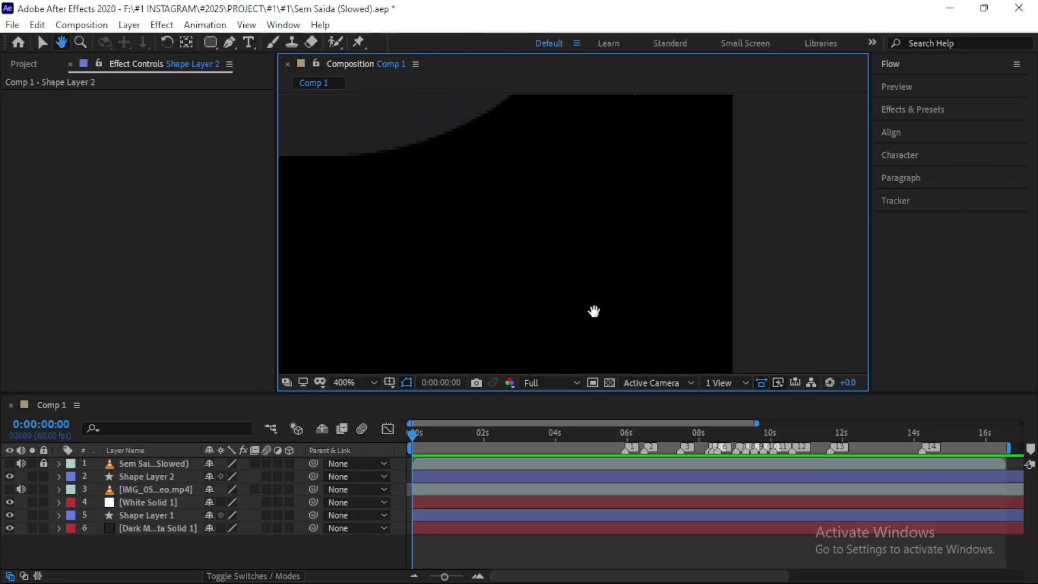
# - Delete the previous traced arrow layer and show the reference video again
pyautogui.moveTo(211, 42); pyautogui.dragTo(254, 39)
pyautogui.click(146, 476)
pyautogui.press('Delete')
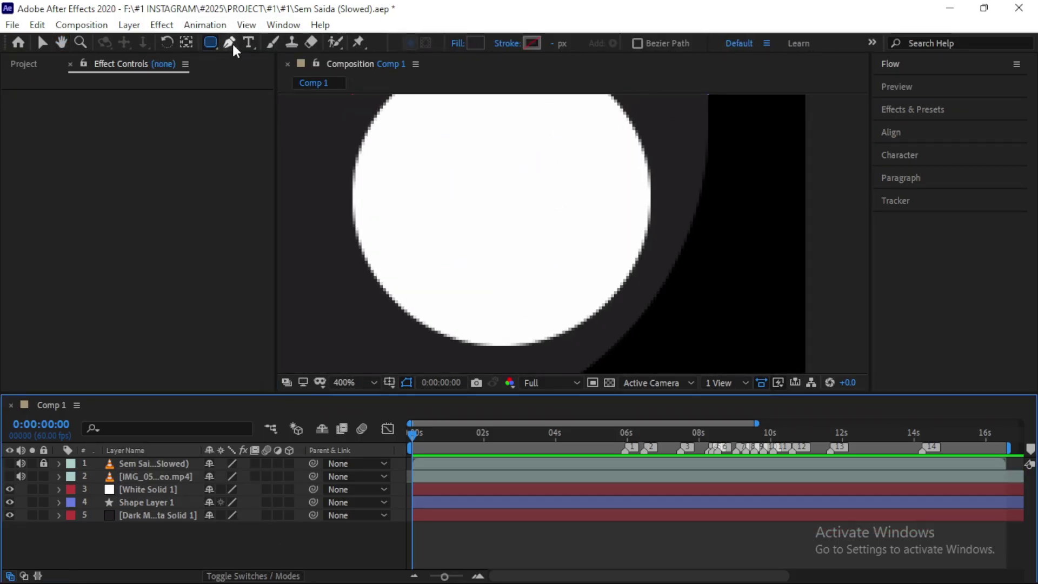
pyautogui.click(229, 43)
pyautogui.click(9, 476)
pyautogui.scroll(1, 493, 189)
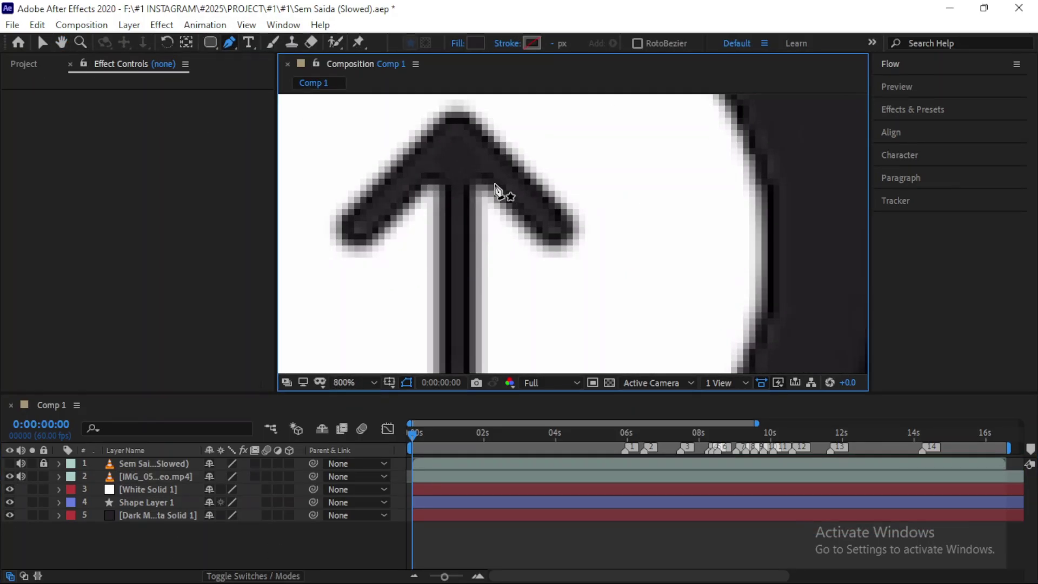
# - Trace the arrow shaft's outline, making its bottom-left point a sharp corner
pyautogui.click(474, 184)
pyautogui.scroll(-3, 481, 238)
pyautogui.click(473, 295)
pyautogui.moveTo(443, 293); pyautogui.dragTo(430, 270)
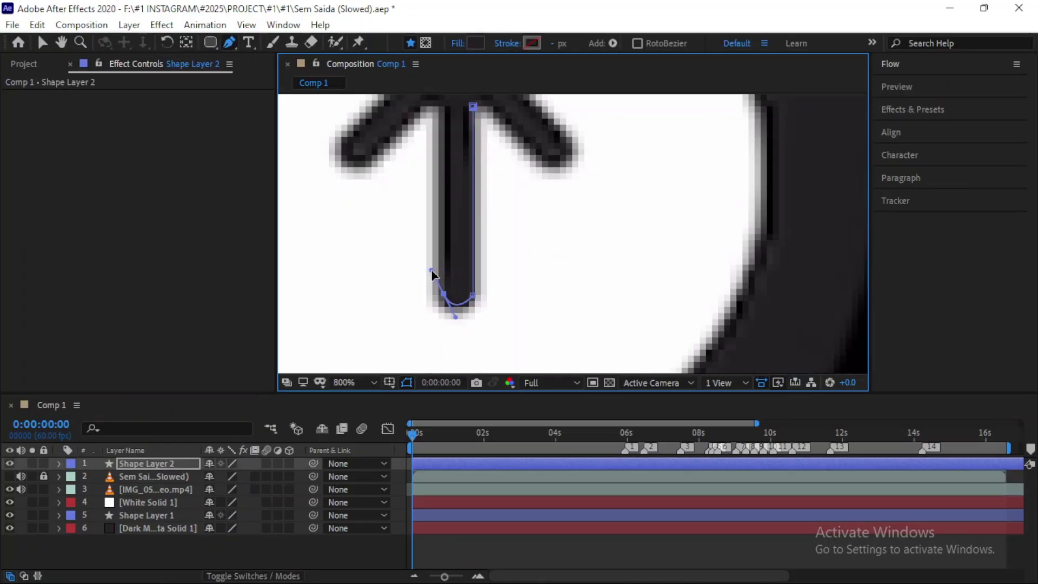
pyautogui.scroll(1, 450, 291)
pyautogui.click(445, 134)
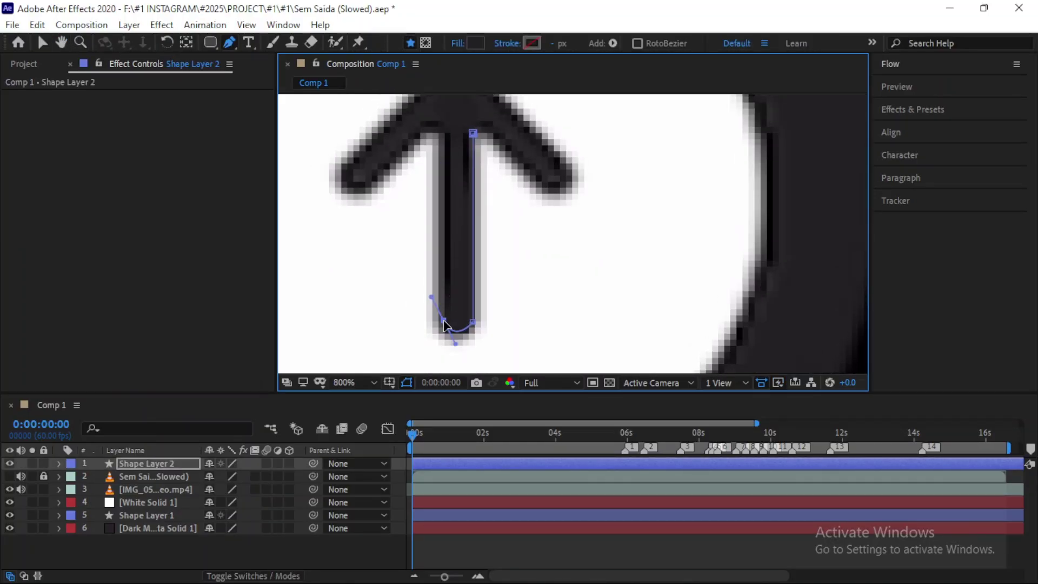
pyautogui.hotkey('ctrl', 'z')
pyautogui.hotkey('ctrl', 'z')
pyautogui.hotkey('ctrl', 'z')
pyautogui.moveTo(446, 285); pyautogui.dragTo(433, 301)
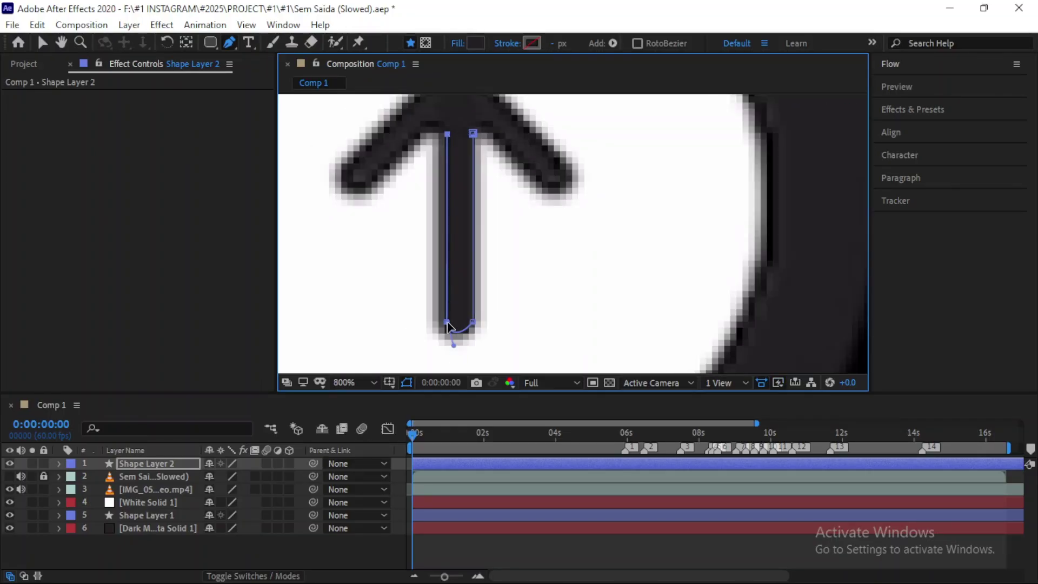
pyautogui.keyDown('alt'); pyautogui.click(447, 323); pyautogui.keyUp('alt')
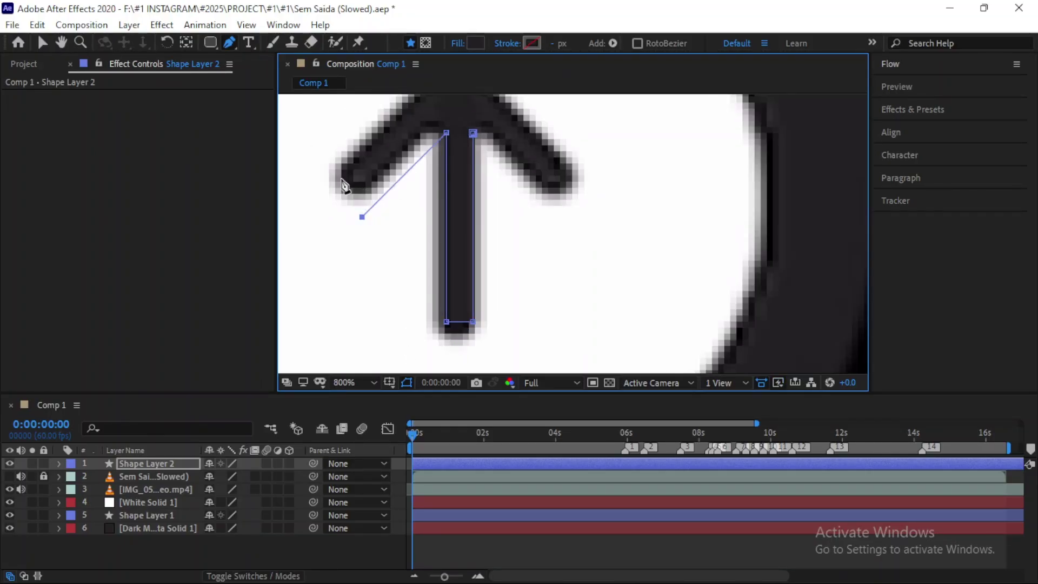
pyautogui.hotkey('ctrl', 'z')
# - Extend the path along the arrowhead and close the arrow outline
pyautogui.click(362, 194)
pyautogui.scroll(2, 414, 216)
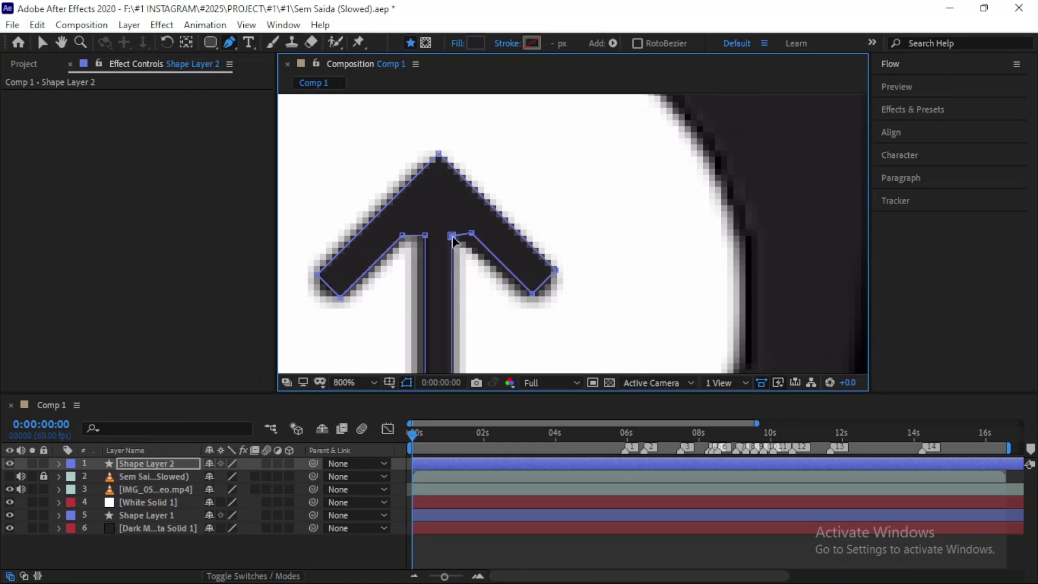
pyautogui.scroll(-4, 453, 241)
pyautogui.click(304, 547)
pyautogui.scroll(-2, 340, 276)
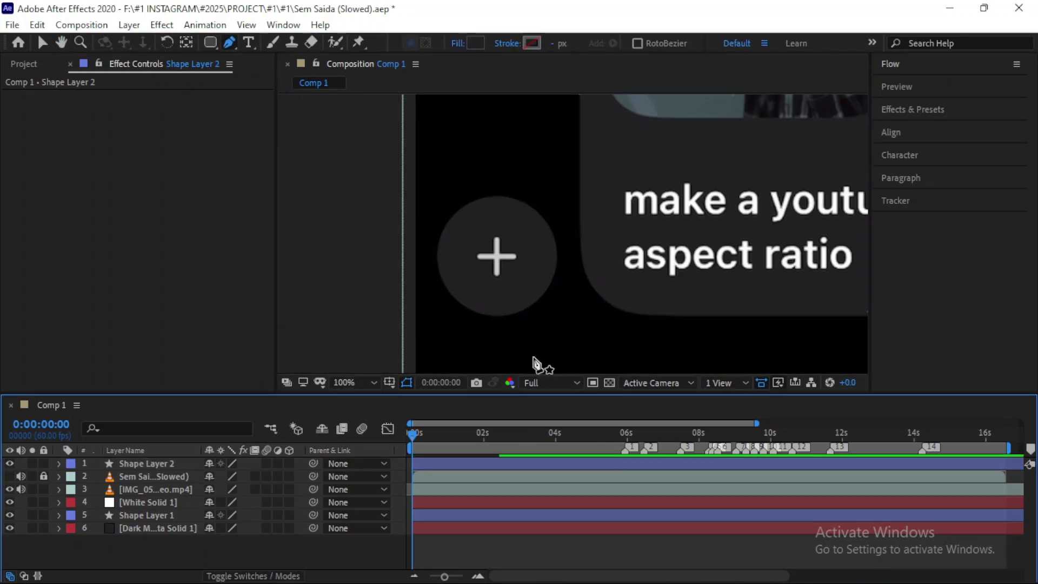
# - Start Shape Layer 3 with a point on the card's plus icon
pyautogui.press('.')
pyautogui.click(475, 44)
pyautogui.press('Escape')
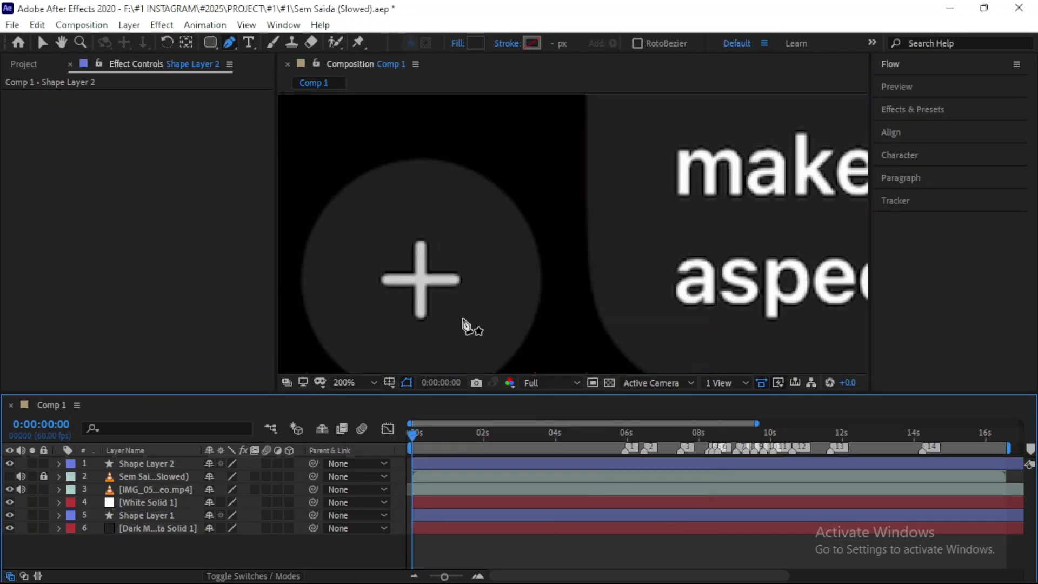
pyautogui.scroll(2, 345, 305)
pyautogui.click(485, 178)
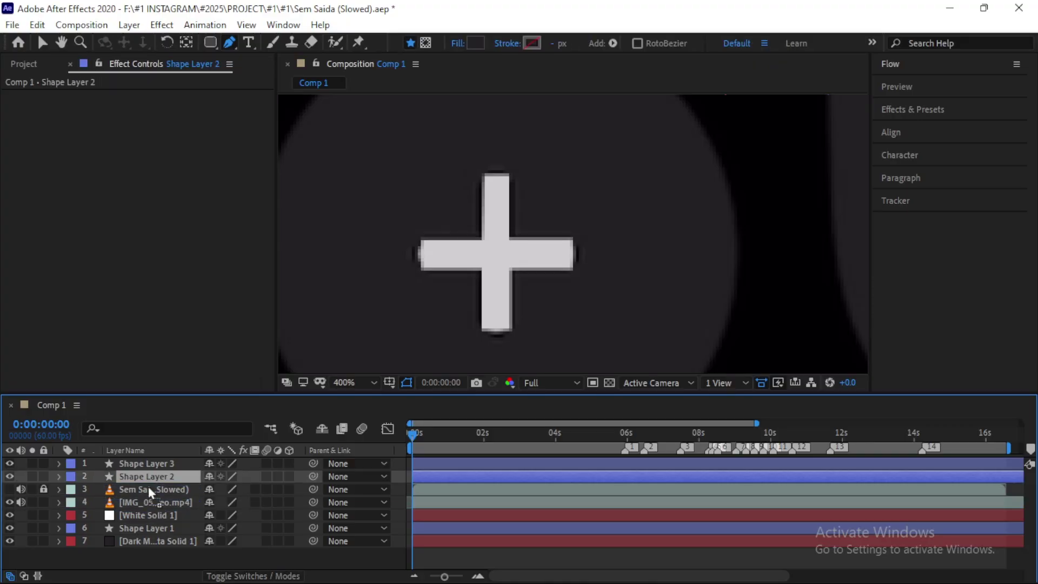
# - Move the reference footage layers above the shapes, zoom out, and hide the video
pyautogui.moveTo(139, 490); pyautogui.dragTo(139, 459)
pyautogui.press('/')
pyautogui.click(9, 477)
pyautogui.scroll(-4, 417, 273)
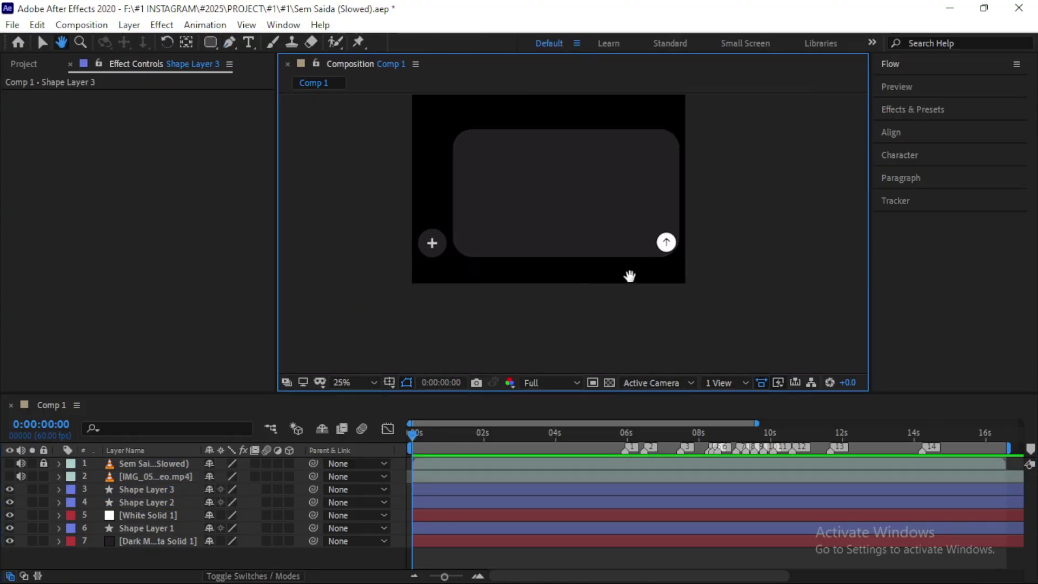
pyautogui.scroll(-2, 649, 270)
pyautogui.scroll(2, 456, 273)
pyautogui.moveTo(460, 583)
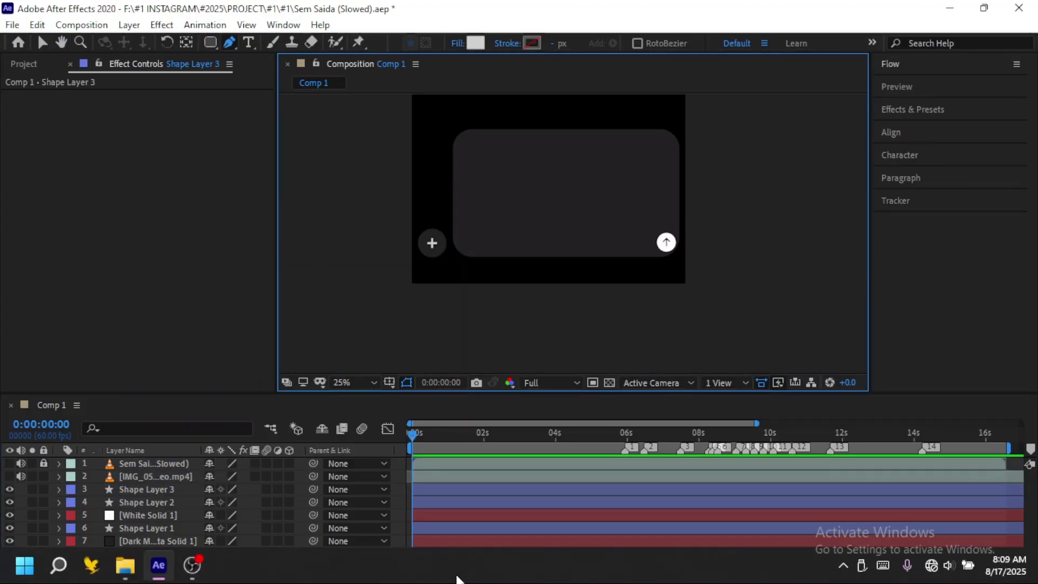
# - Add the IMG_5350~video.MOV clip from the Project panel to Comp 1's timeline
pyautogui.click(39, 64)
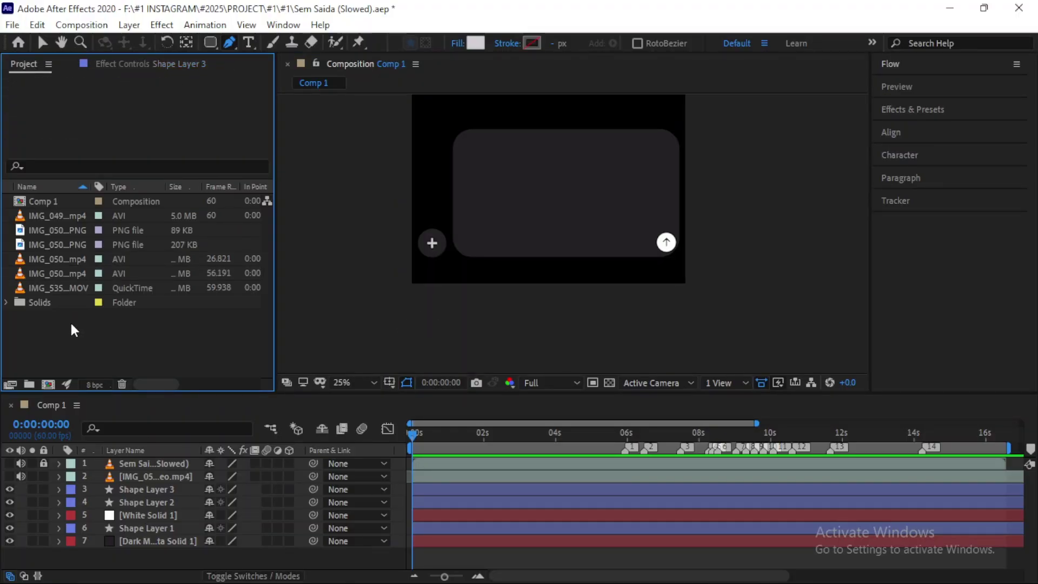
pyautogui.click(48, 289)
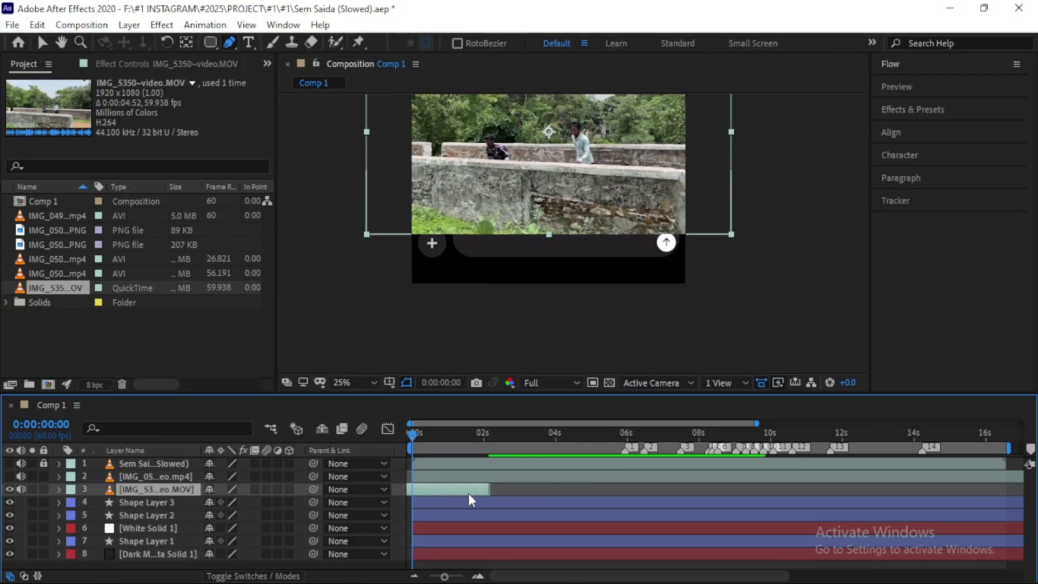
pyautogui.moveTo(92, 377); pyautogui.dragTo(458, 504)
# - Scale the IMG_5350 clip layer to 40%
pyautogui.click(60, 489)
pyautogui.click(74, 502)
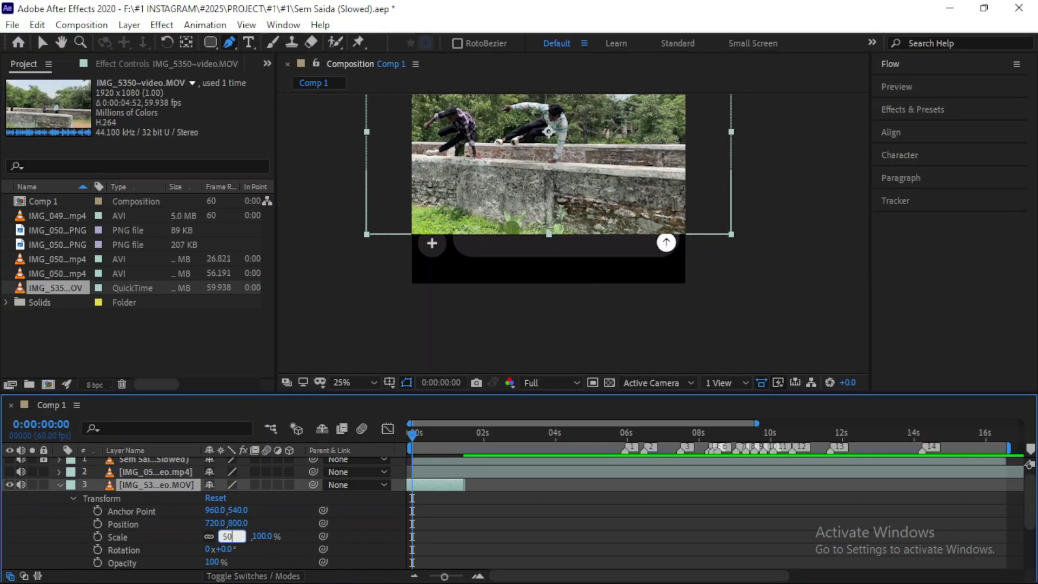
pyautogui.click(225, 537)
pyautogui.write('50')
pyautogui.press('Return')
pyautogui.moveTo(227, 523); pyautogui.dragTo(346, 571)
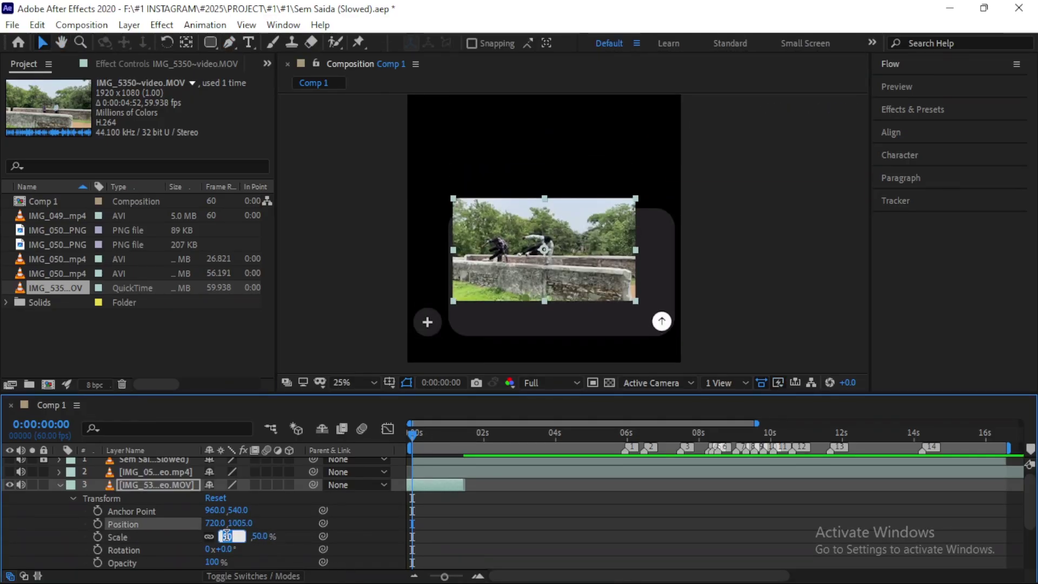
pyautogui.write('40')
pyautogui.press('Return')
pyautogui.click(60, 485)
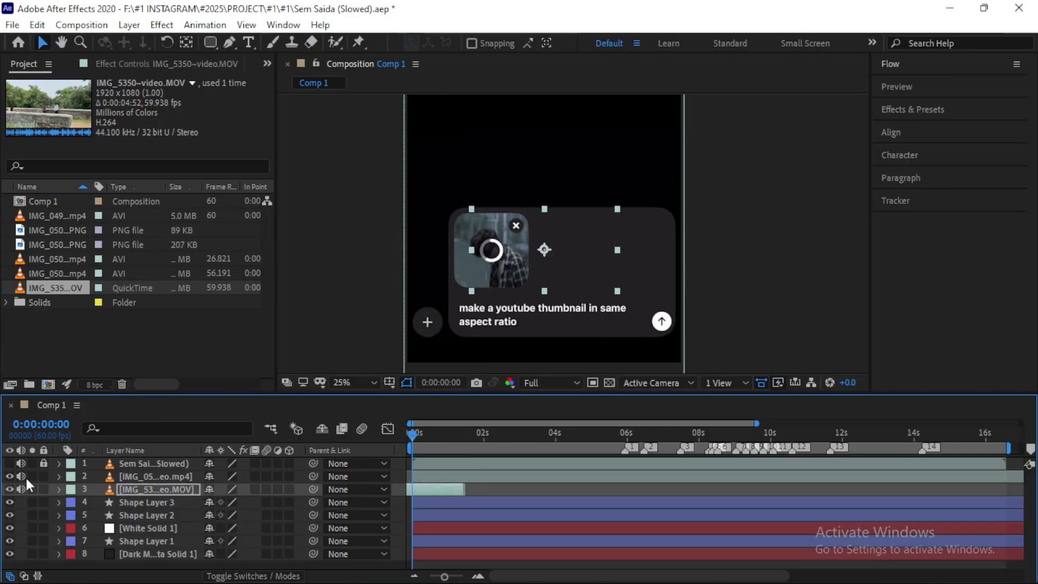
# - Position the clip at 549,1005 and set opacity to 40%, then begin a Pen mask
pyautogui.click(59, 489)
pyautogui.click(123, 511)
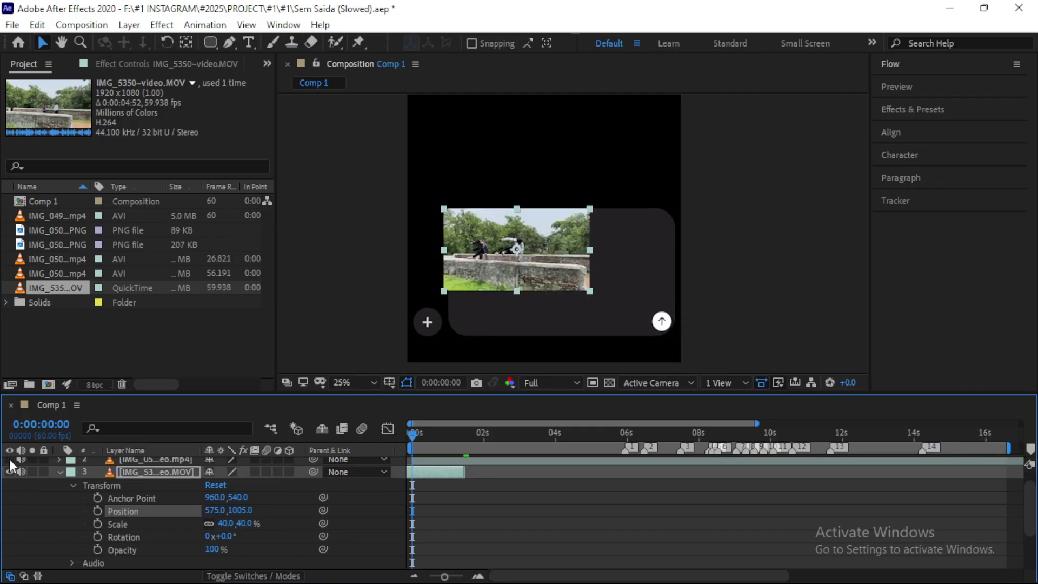
pyautogui.moveTo(207, 510); pyautogui.dragTo(197, 511)
pyautogui.moveTo(165, 475); pyautogui.dragTo(163, 457)
pyautogui.moveTo(212, 549)
pyautogui.mouseDown()
pyautogui.moveTo(185, 551)
pyautogui.moveTo(204, 553)
pyautogui.mouseUp()
pyautogui.scroll(2, 366, 259)
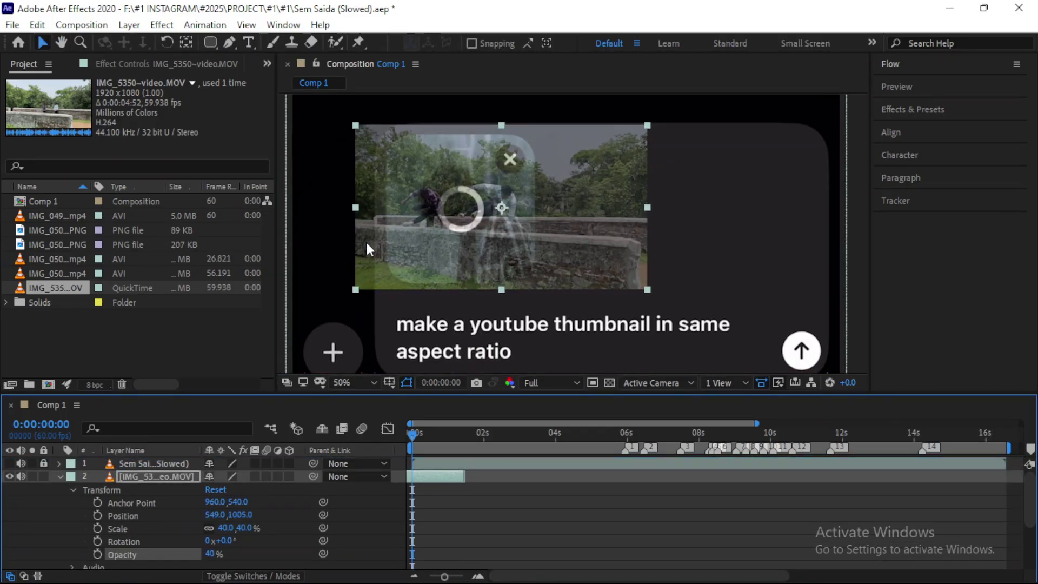
pyautogui.scroll(2, 420, 178)
pyautogui.press('g')
pyautogui.click(417, 172)
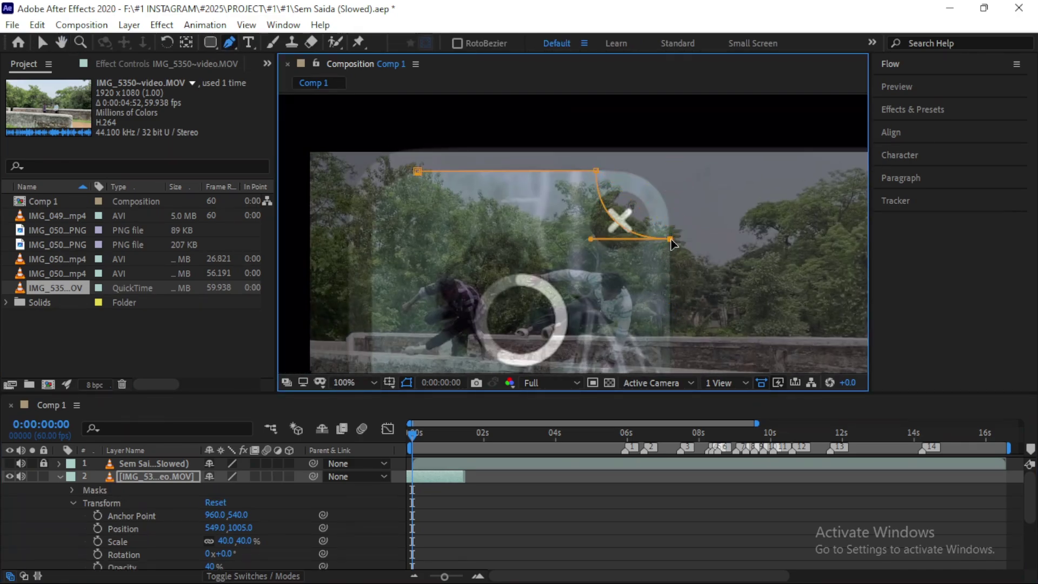
# - Close the Pen mask into a rounded rectangle around the clip's thumbnail
pyautogui.moveTo(670, 249); pyautogui.dragTo(571, 283)
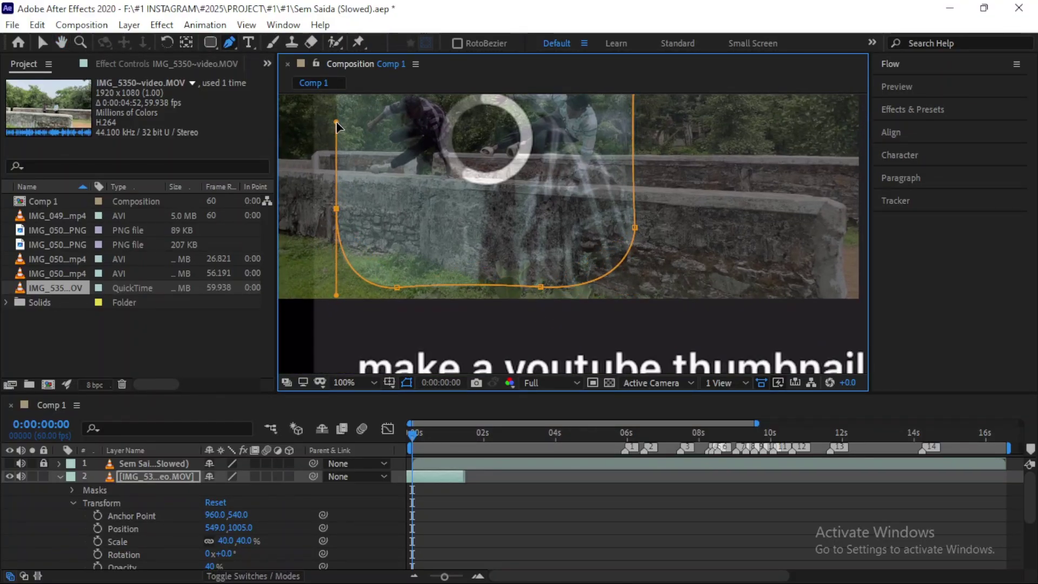
pyautogui.moveTo(336, 126); pyautogui.dragTo(457, 204)
pyautogui.moveTo(480, 125); pyautogui.dragTo(533, 122)
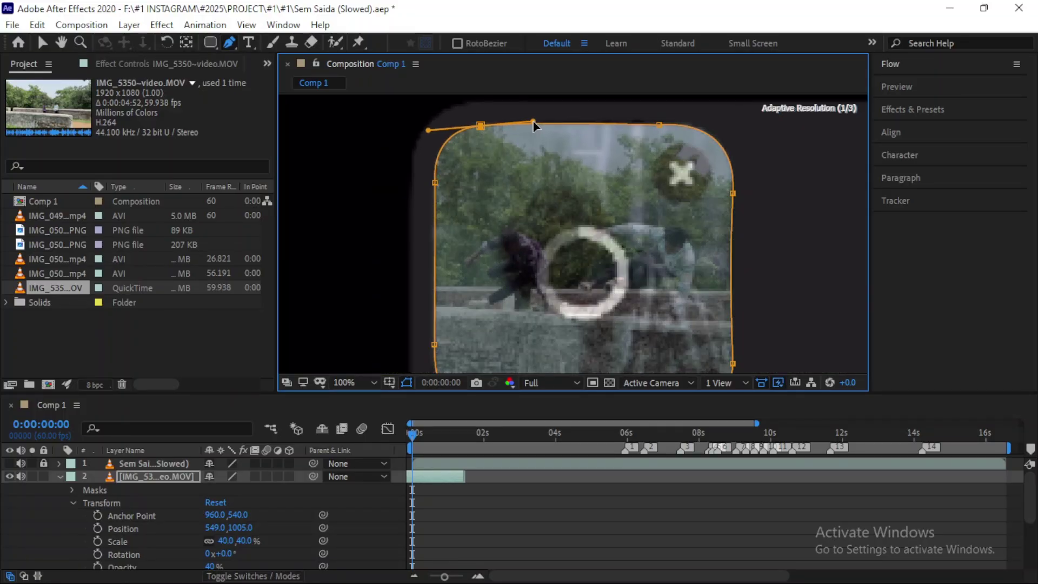
# - Hide the reference recording layer and move it above the masked clip
pyautogui.click(58, 489)
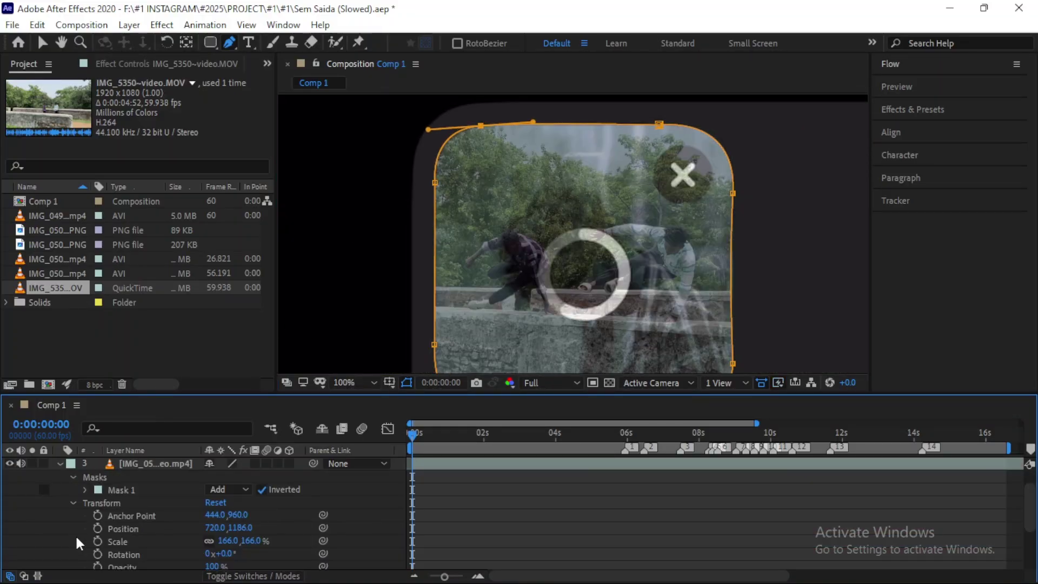
pyautogui.scroll(-3, 50, 516)
pyautogui.click(60, 484)
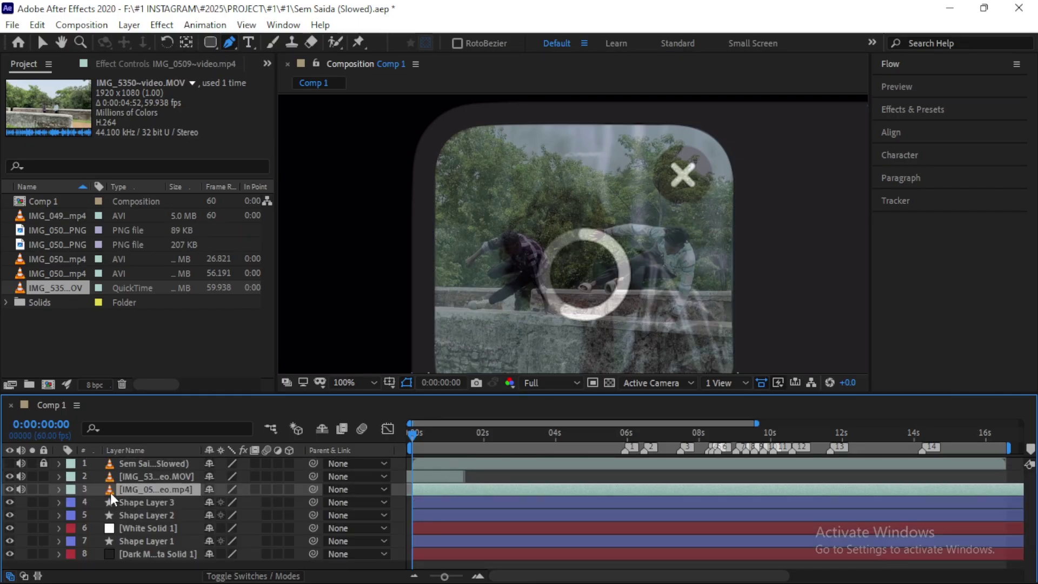
pyautogui.click(157, 476)
pyautogui.click(9, 489)
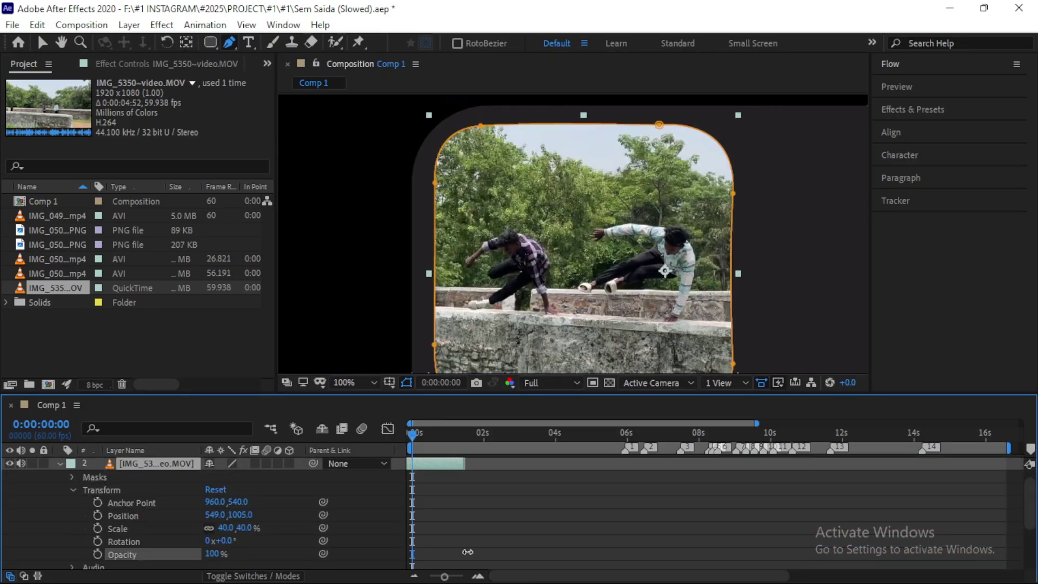
pyautogui.click(139, 489)
pyautogui.rightClick(140, 489)
pyautogui.press('Escape')
pyautogui.moveTo(140, 489); pyautogui.dragTo(157, 476)
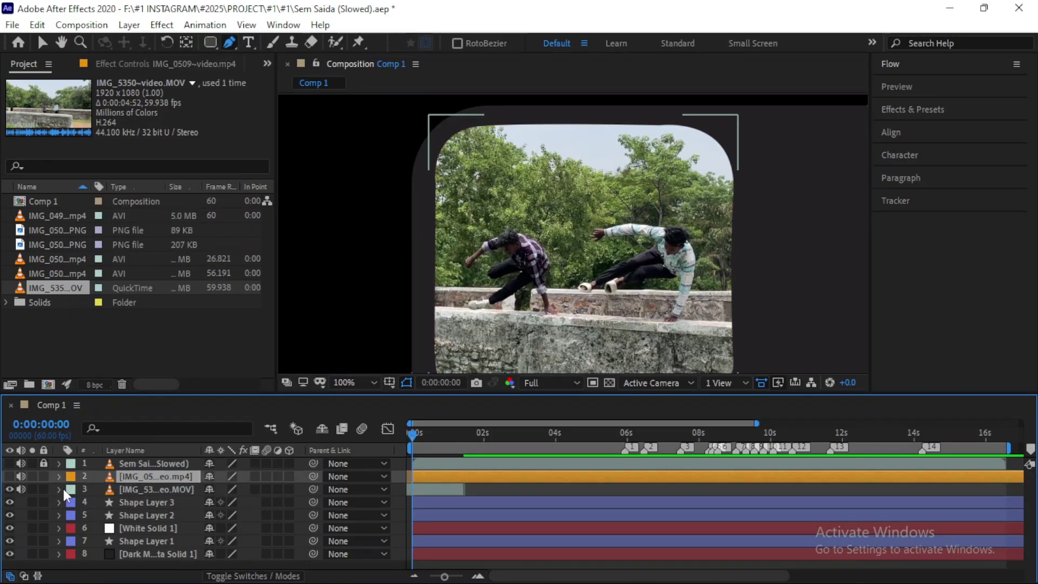
pyautogui.scroll(-2, 360, 220)
pyautogui.scroll(-2, 417, 290)
# - Freeze the masked clip on its current frame and pre-compose it
pyautogui.click(146, 491)
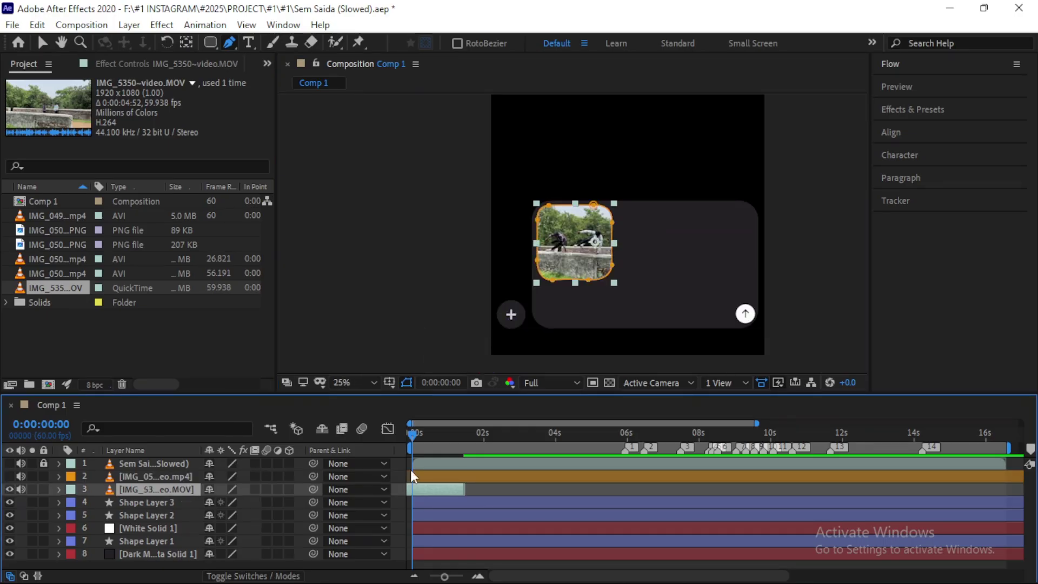
pyautogui.rightClick(424, 497)
pyautogui.click(662, 186)
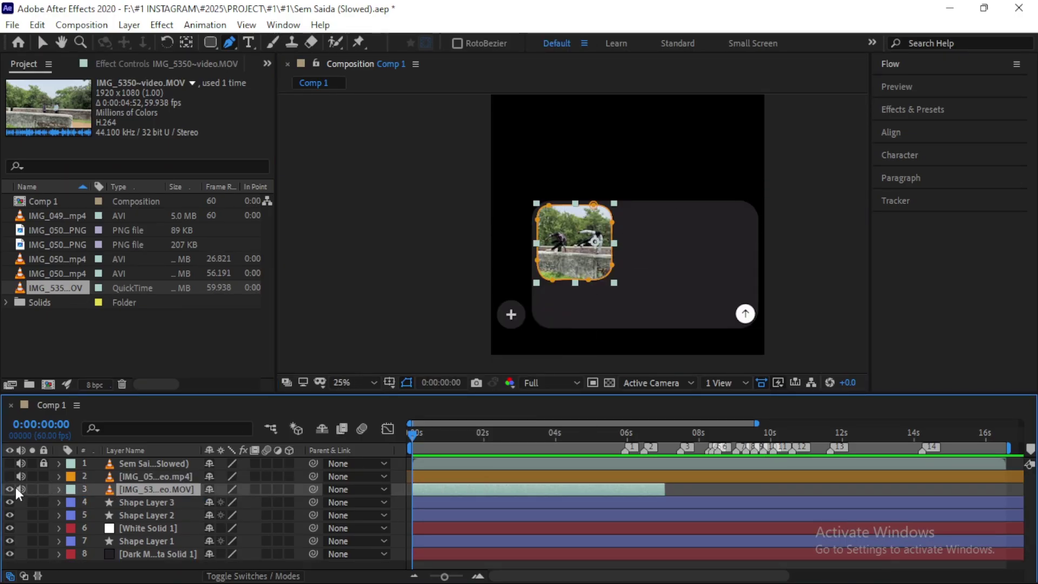
pyautogui.hotkey('ctrl', 'shift', 'c')
pyautogui.press('Return')
# - Apply the S_Sharpen preset to the precomposed clip and start a text layer
pyautogui.click(205, 25)
pyautogui.click(475, 73)
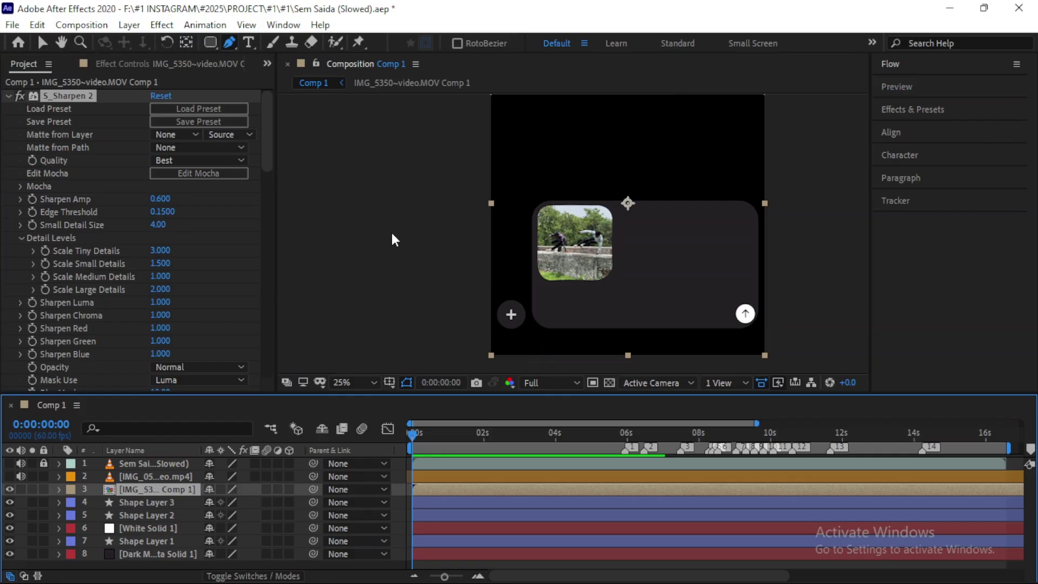
pyautogui.hotkey('ctrl', 't')
pyautogui.click(630, 202)
# - Begin the prompt text in SF Pro Display at 50 px
pyautogui.write('Pl')
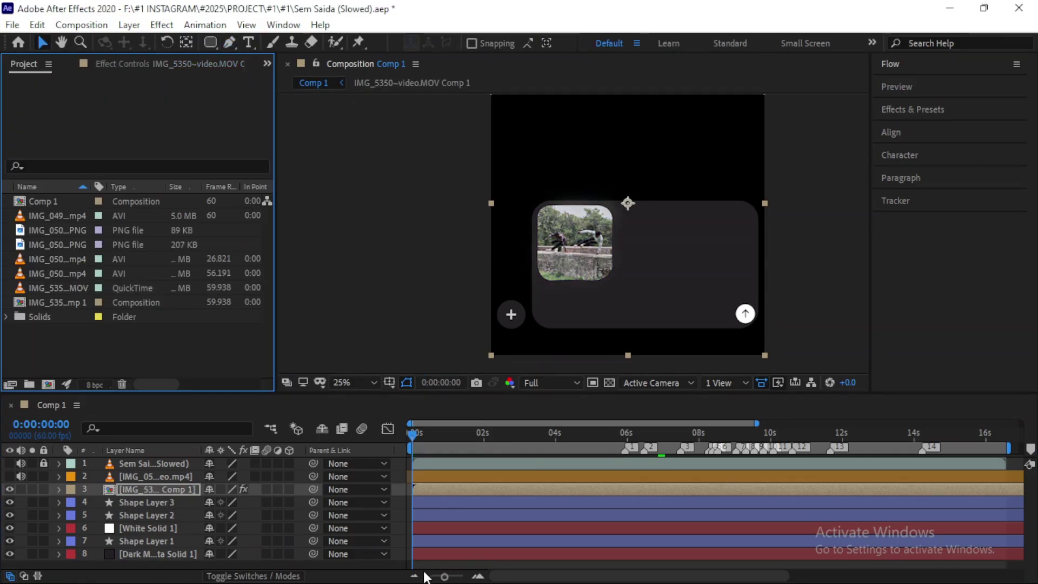
pyautogui.click(919, 179)
pyautogui.click(844, 335)
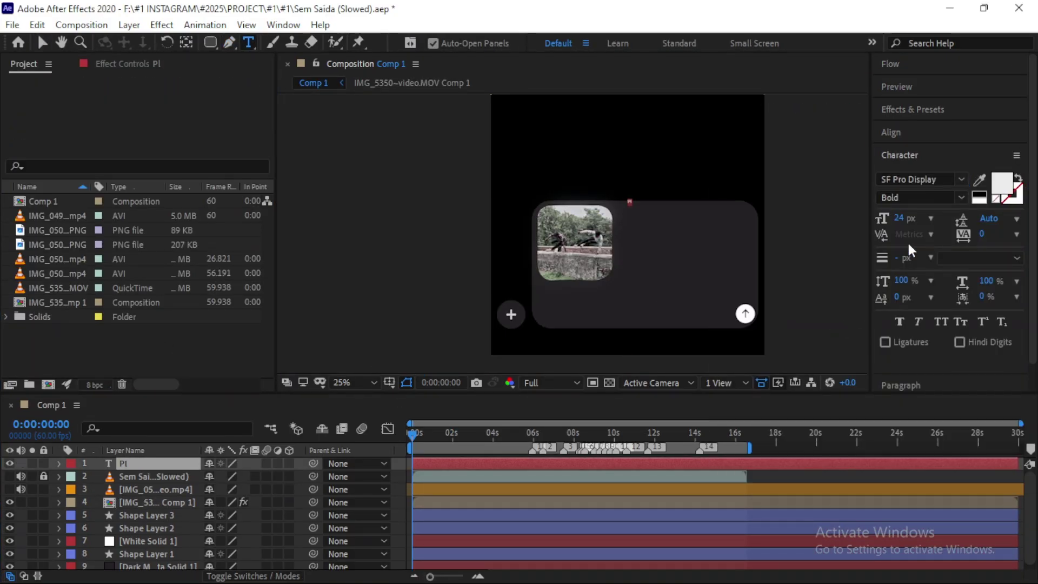
pyautogui.click(903, 218)
# - Move the text to the card's lower left and complete 'Please make a edit like "chandreyedit"'
pyautogui.click(58, 463)
pyautogui.moveTo(254, 505)
pyautogui.mouseDown()
pyautogui.moveTo(281, 505)
pyautogui.moveTo(200, 506)
pyautogui.mouseUp()
pyautogui.click(59, 464)
pyautogui.doubleClick(162, 463)
pyautogui.write('ease make a edit like "chandreyedit"')
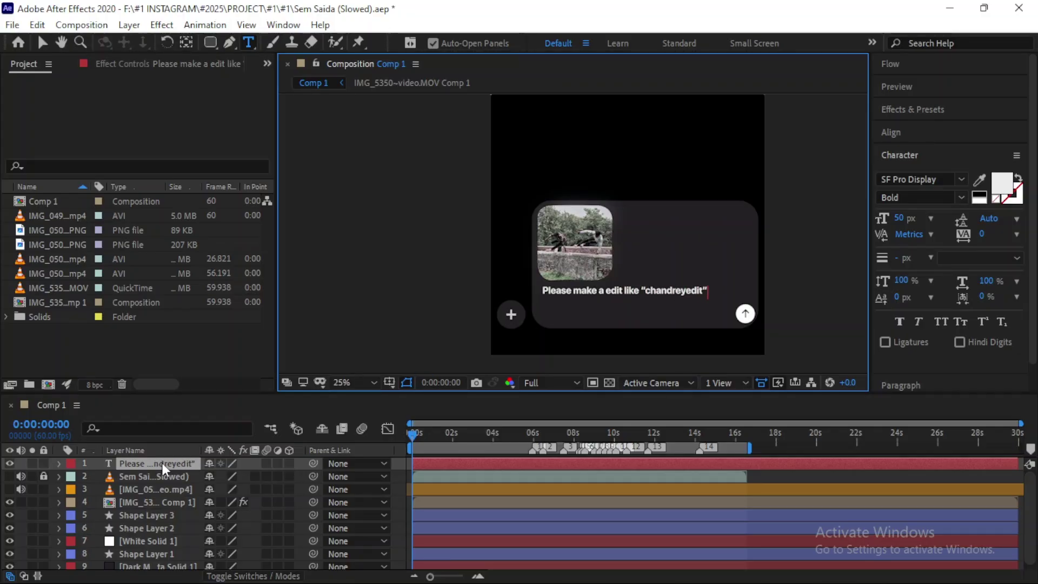
pyautogui.click(59, 463)
# - Move the text layer below the reference layers, then above the video layer
pyautogui.click(58, 463)
pyautogui.moveTo(141, 463); pyautogui.dragTo(138, 494)
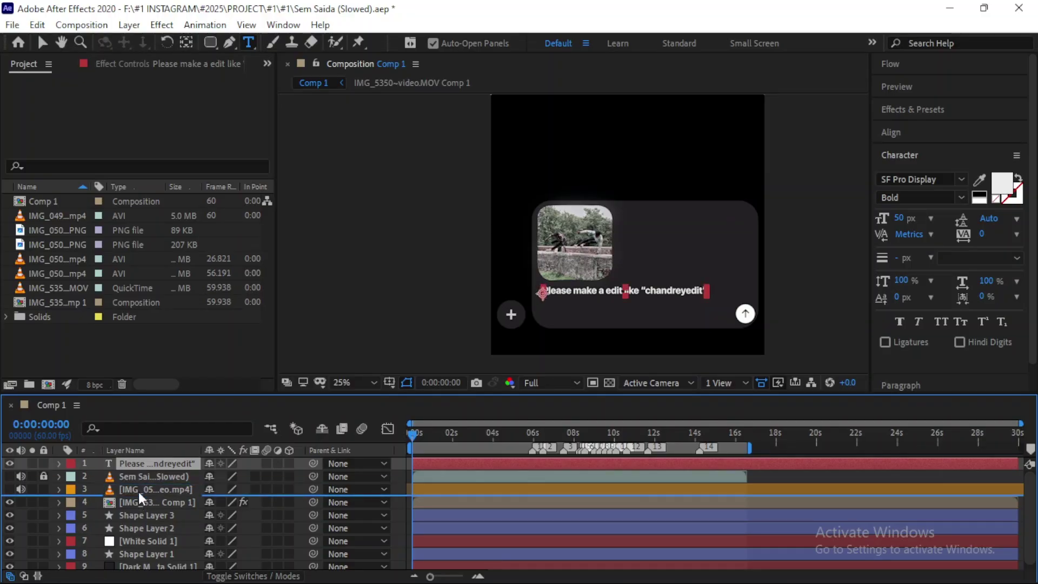
pyautogui.click(321, 227)
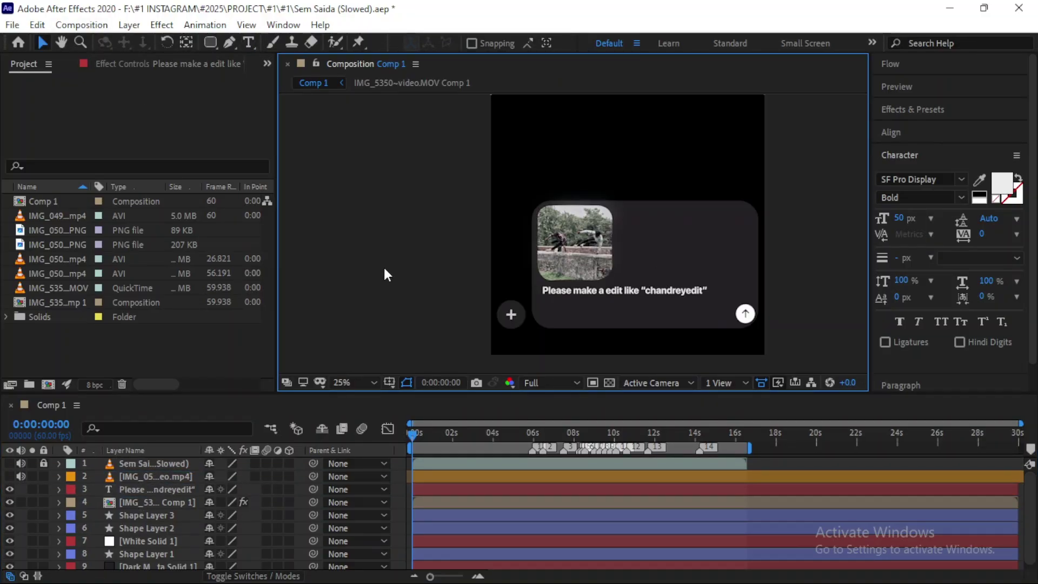
pyautogui.click(11, 473)
pyautogui.click(11, 474)
pyautogui.click(136, 488)
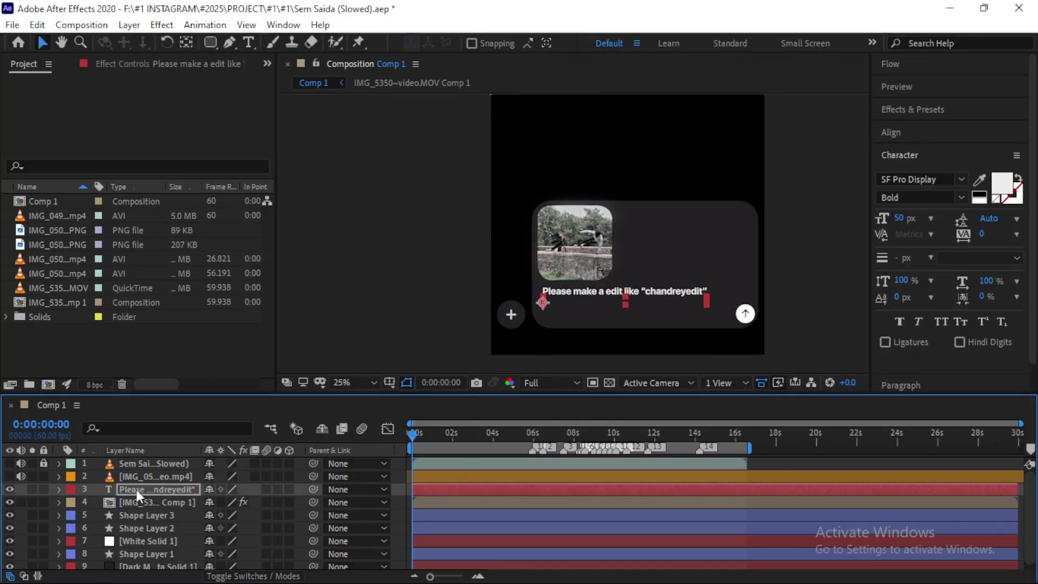
pyautogui.click(9, 476)
pyautogui.moveTo(136, 488); pyautogui.dragTo(155, 482)
# - Drop the text layer back so it sits just below the video layer
pyautogui.scroll(2, 680, 328)
pyautogui.scroll(2, 682, 328)
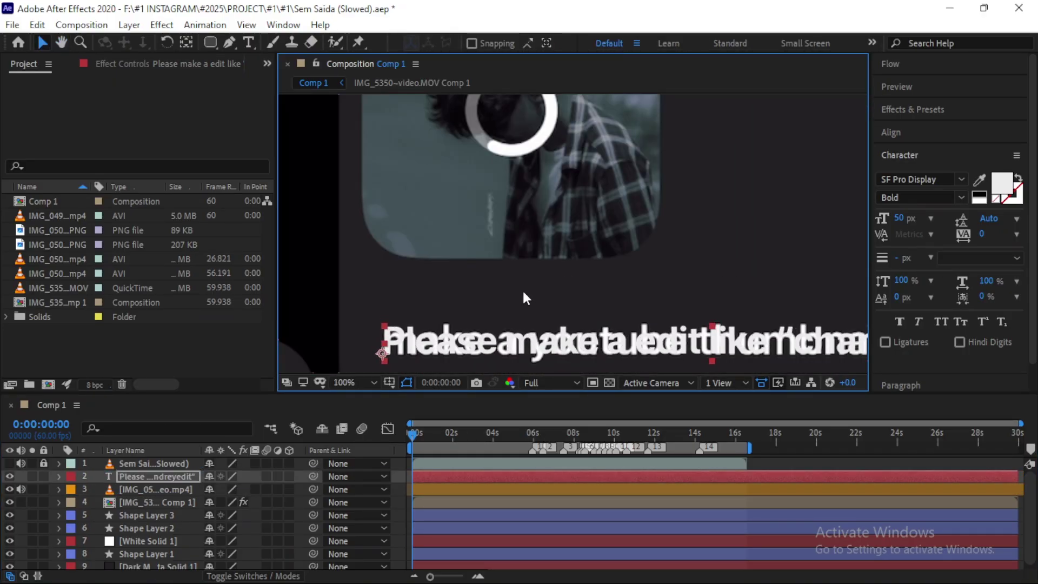
pyautogui.scroll(-2, 523, 294)
pyautogui.moveTo(151, 489); pyautogui.dragTo(152, 495)
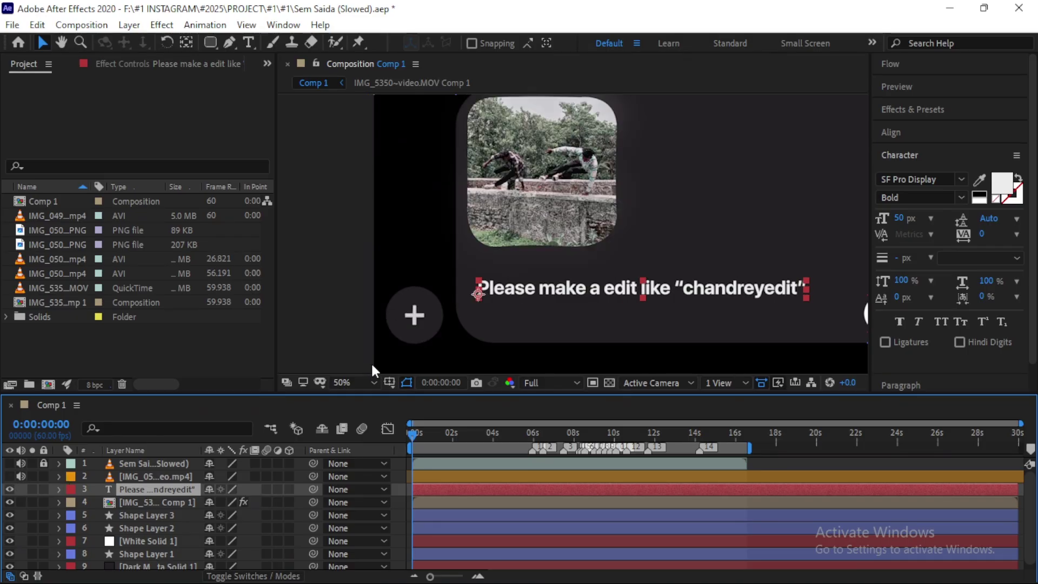
pyautogui.scroll(-2, 448, 245)
pyautogui.click(157, 502)
# - Precompose Shape Layer 2 and the White Solid into Pre-comp 1
pyautogui.click(59, 502)
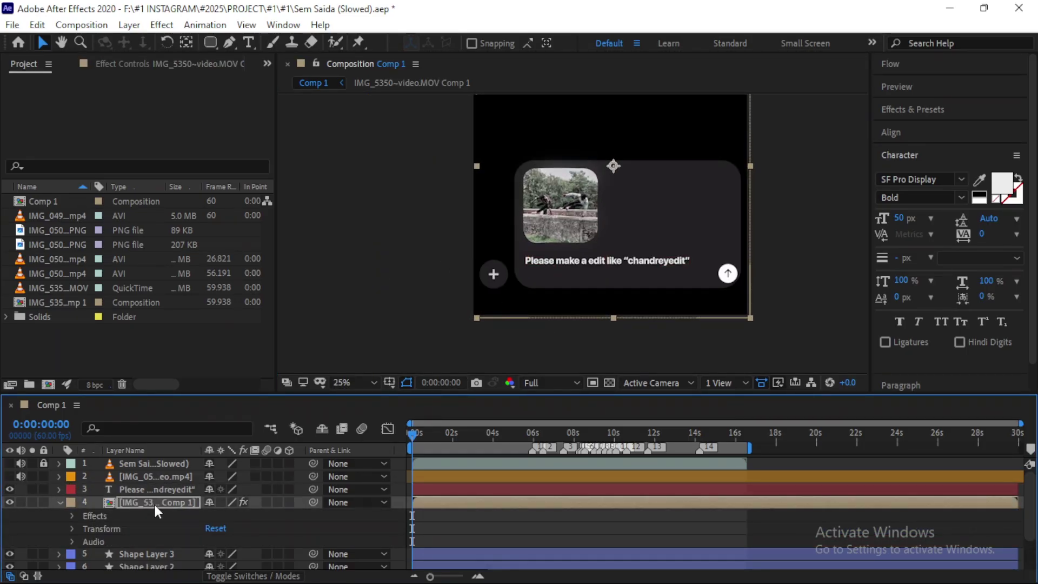
pyautogui.click(59, 502)
pyautogui.scroll(2, 384, 299)
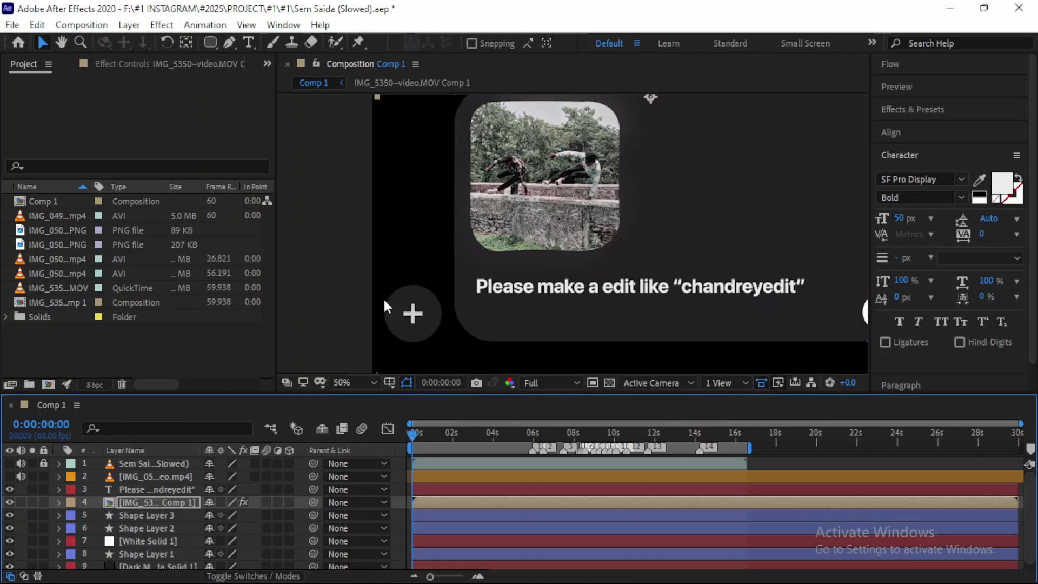
pyautogui.scroll(-2, 384, 305)
pyautogui.click(146, 528)
pyautogui.keyDown('ctrl'); pyautogui.click(153, 541); pyautogui.keyUp('ctrl')
pyautogui.hotkey('ctrl', 'shift', 'c')
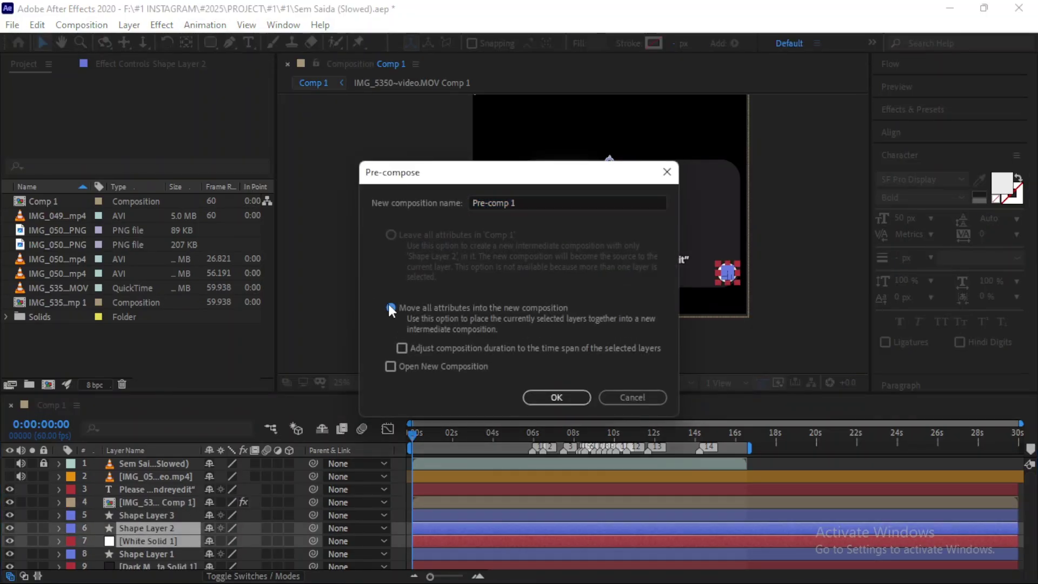
pyautogui.press('Return')
# - Move Shape Layer 1 to the bottom and precompose Shape Layer 3 with the Dark Matte Solid into Pre-comp 2
pyautogui.click(150, 540)
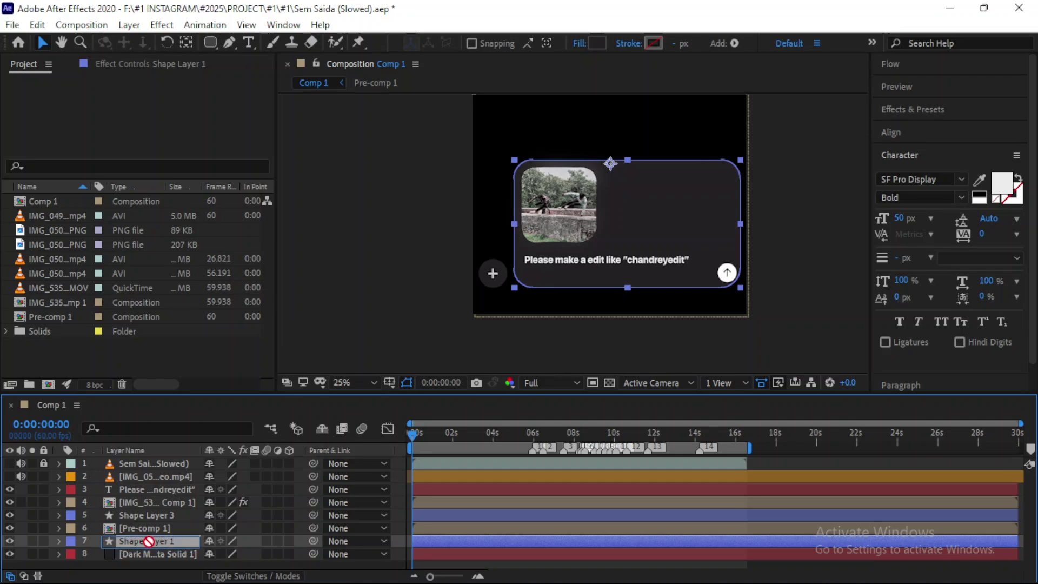
pyautogui.moveTo(149, 541); pyautogui.dragTo(145, 558)
pyautogui.moveTo(146, 516); pyautogui.dragTo(155, 535)
pyautogui.keyDown('ctrl'); pyautogui.click(154, 541); pyautogui.keyUp('ctrl')
pyautogui.hotkey('ctrl', 'shift', 'c')
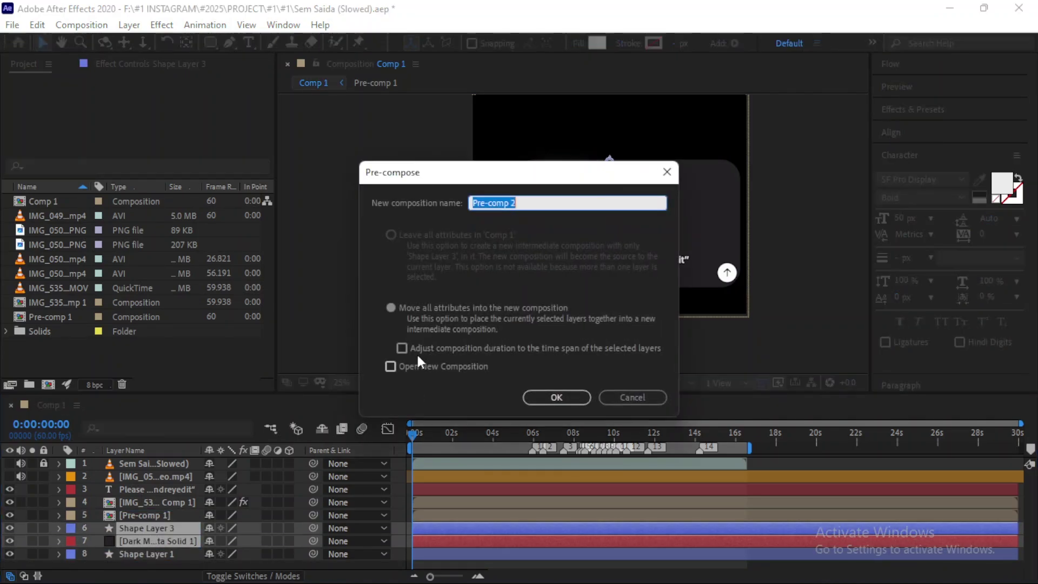
pyautogui.press('Return')
# - Check Pre-comp 1's contents by toggling its visibility, then deselect all layers
pyautogui.click(150, 540)
pyautogui.click(146, 515)
pyautogui.click(151, 489)
pyautogui.click(400, 307)
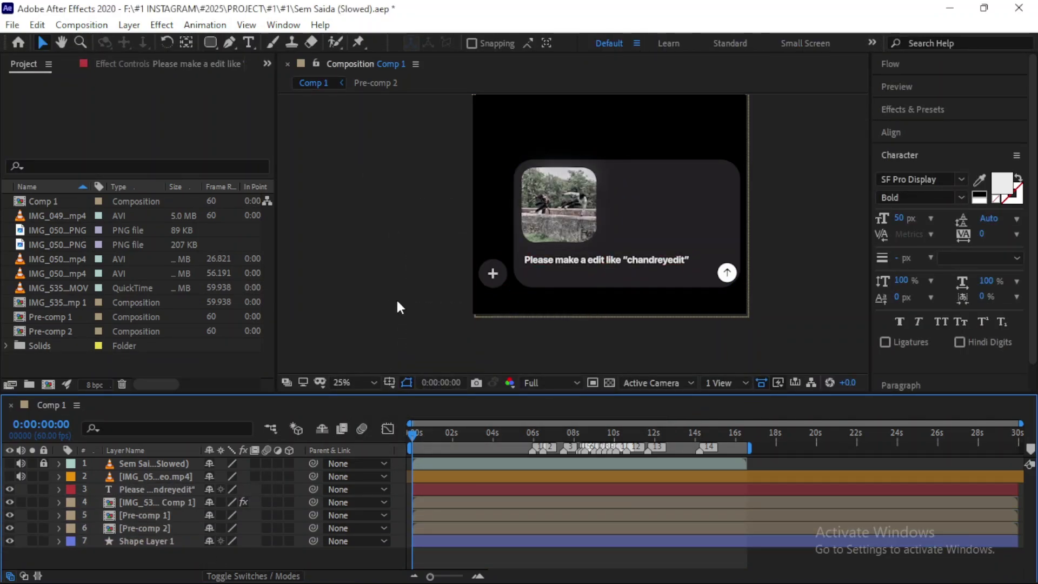
pyautogui.click(150, 501)
pyautogui.click(146, 515)
pyautogui.click(10, 515)
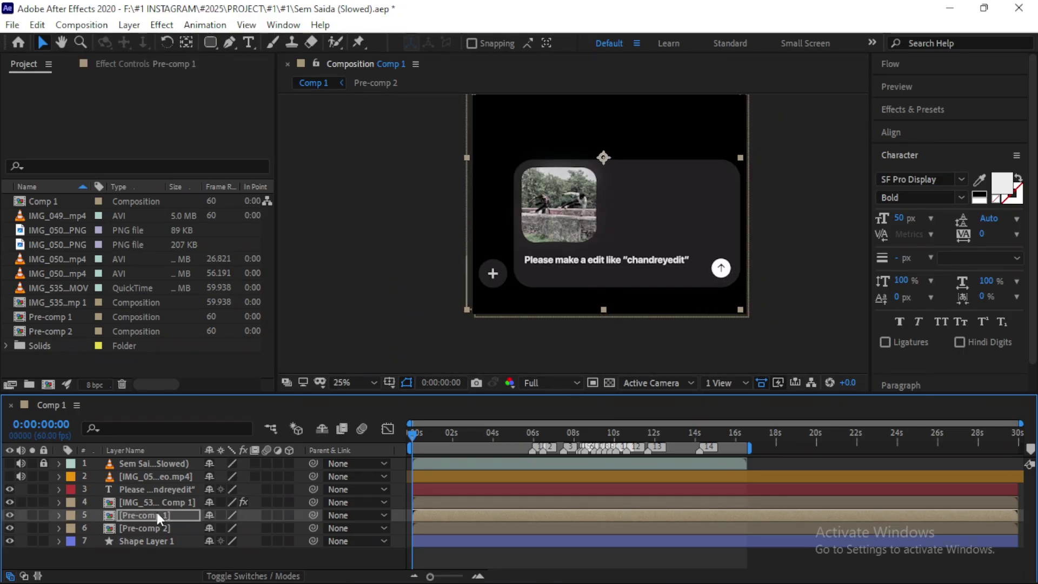
pyautogui.click(369, 298)
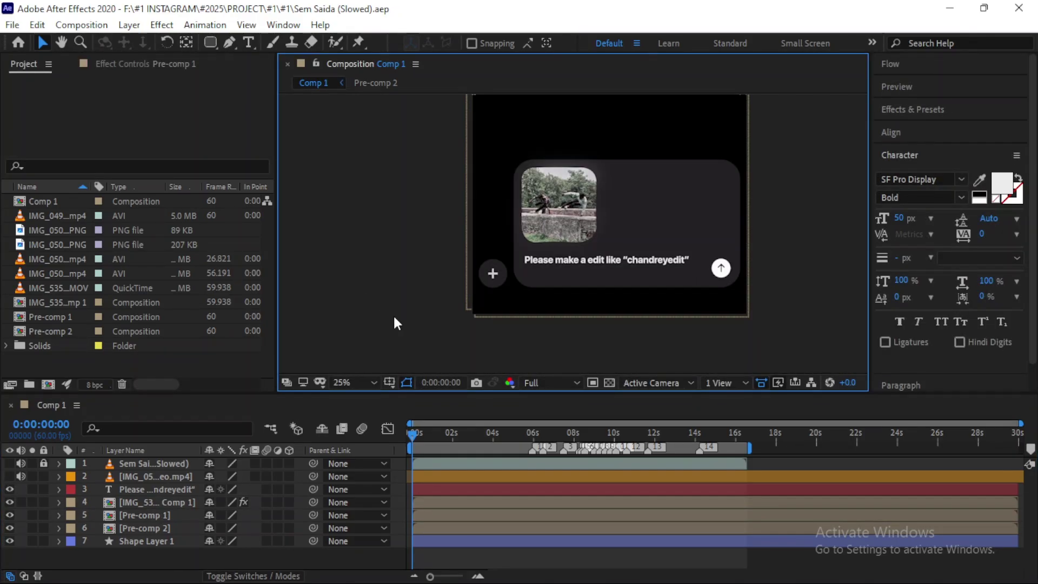
# - Apply the Typewriter preset to the prompt text layer and reveal its keyframes
pyautogui.click(162, 489)
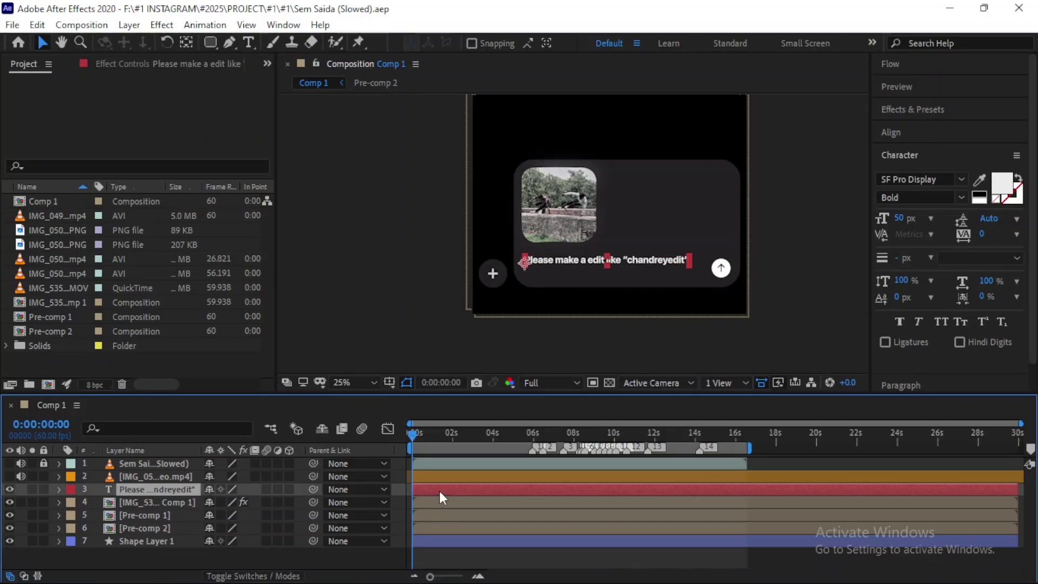
pyautogui.hotkey('ctrl', 'space')
pyautogui.write('ty')
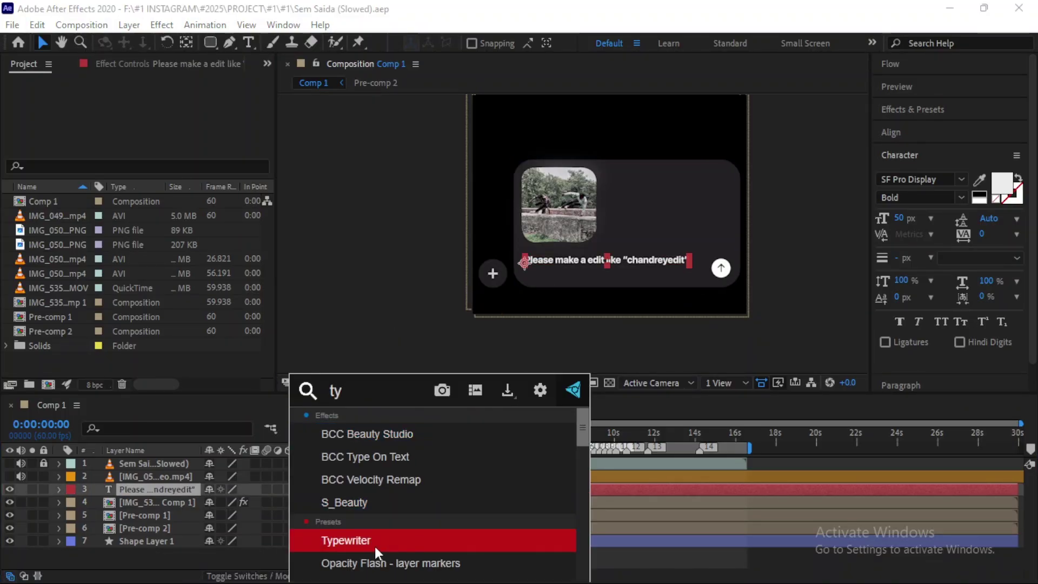
pyautogui.click(374, 542)
pyautogui.press('u')
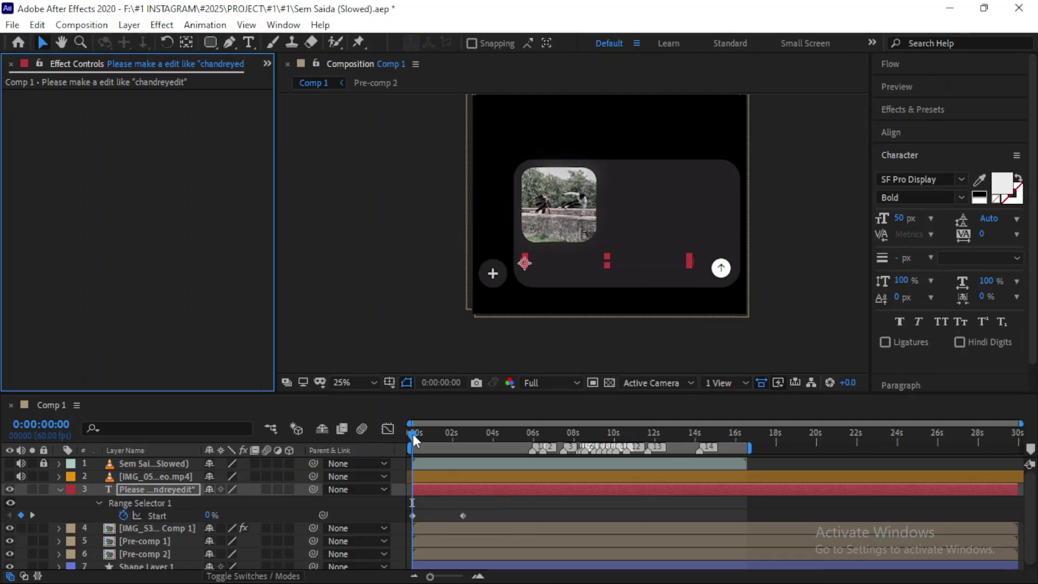
pyautogui.moveTo(413, 433); pyautogui.dragTo(431, 439)
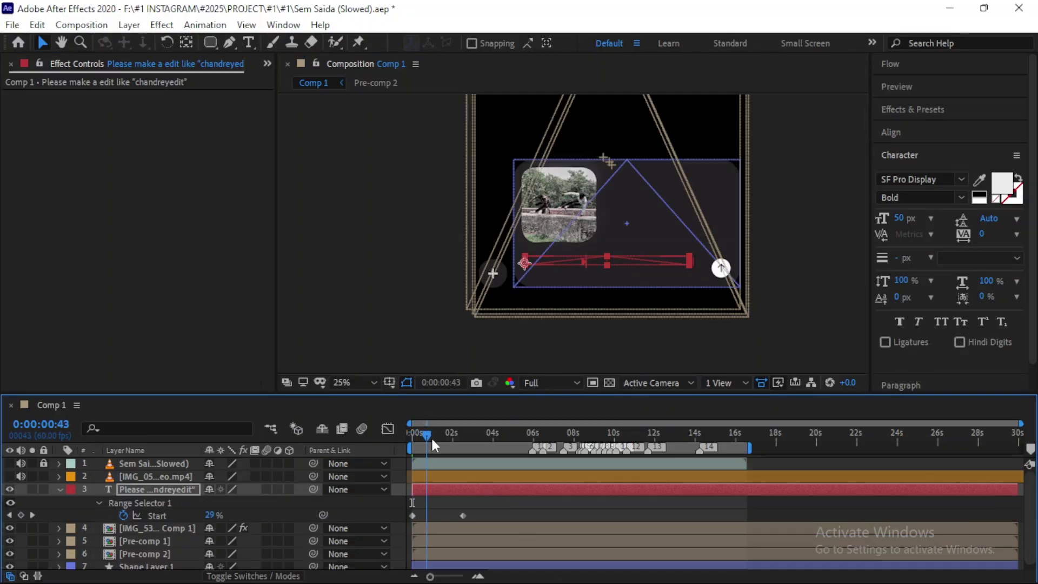
# - Set the viewer resolution to Quarter and return to the animation's start
pyautogui.click(566, 381)
pyautogui.click(556, 469)
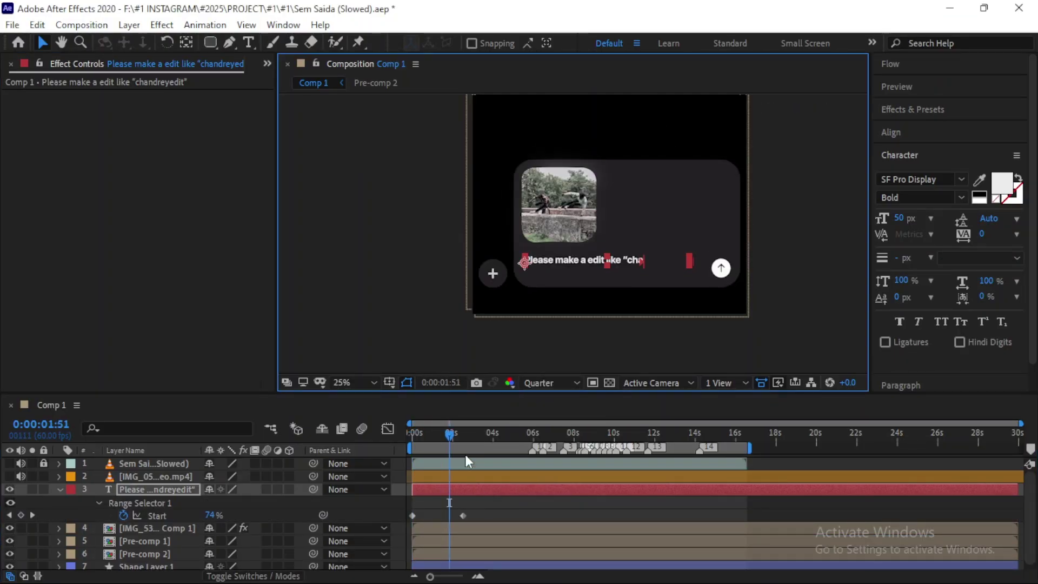
pyautogui.moveTo(427, 439); pyautogui.dragTo(120, 481)
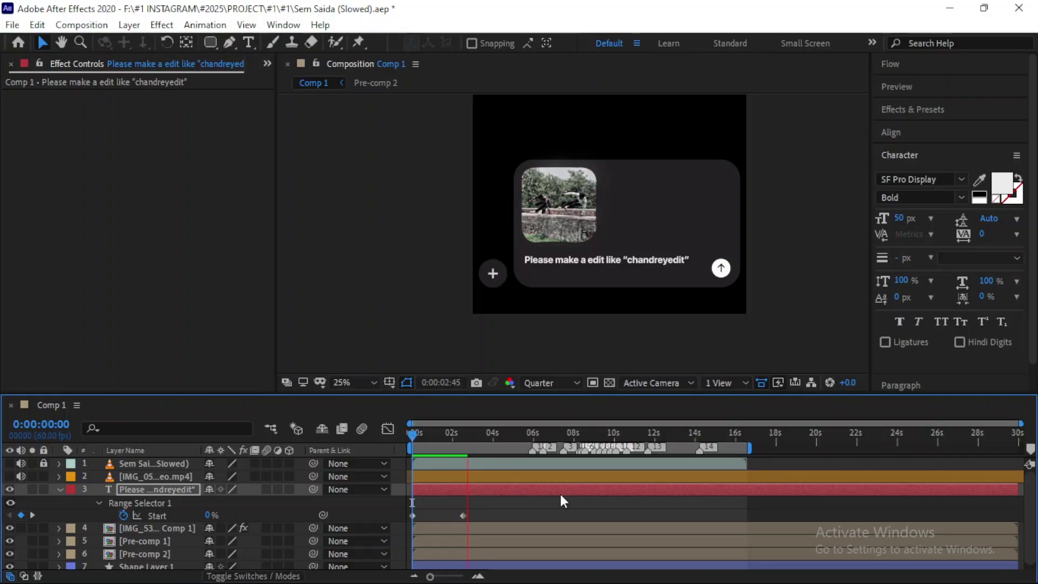
# - Preview the typing animation from the start of the comp
pyautogui.click(467, 434)
pyautogui.press('space')
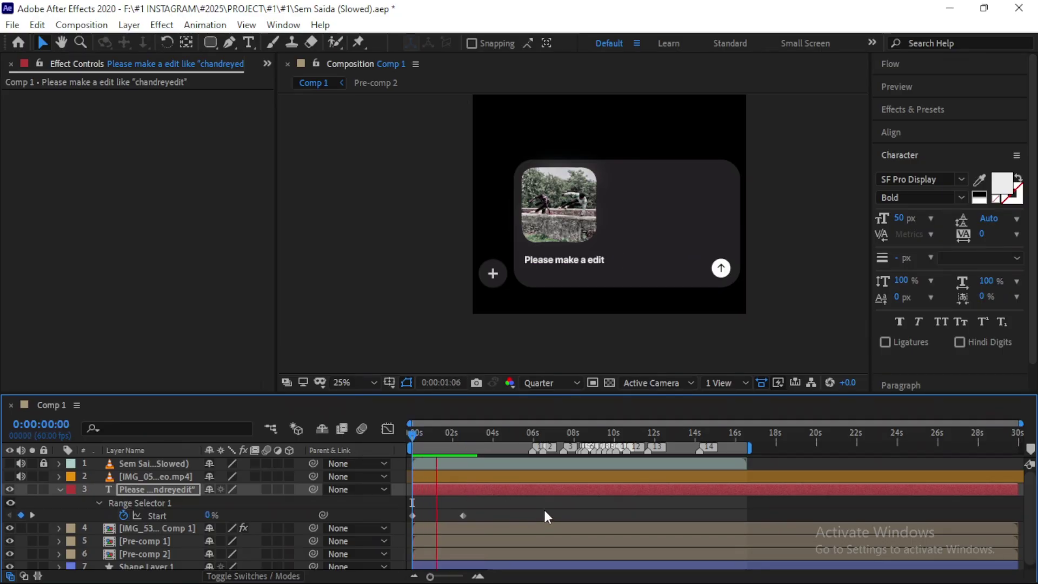
pyautogui.press('space')
pyautogui.press('space')
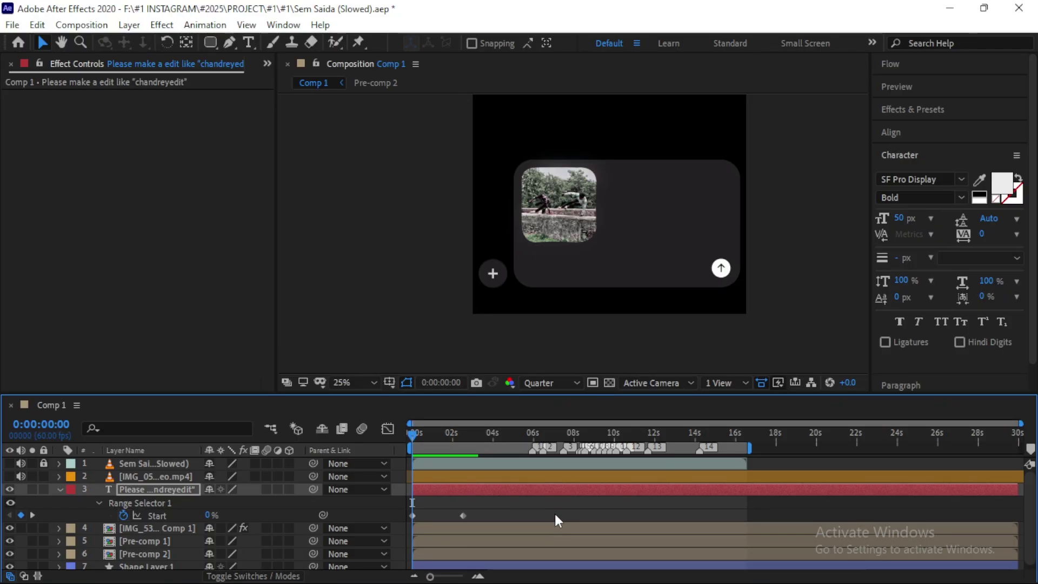
pyautogui.click(456, 435)
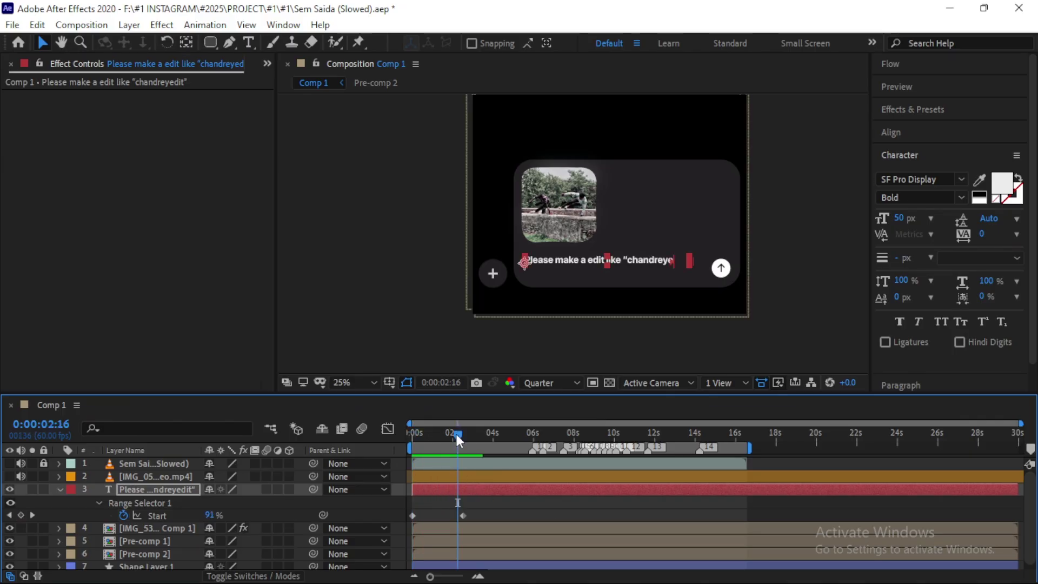
pyautogui.press('space')
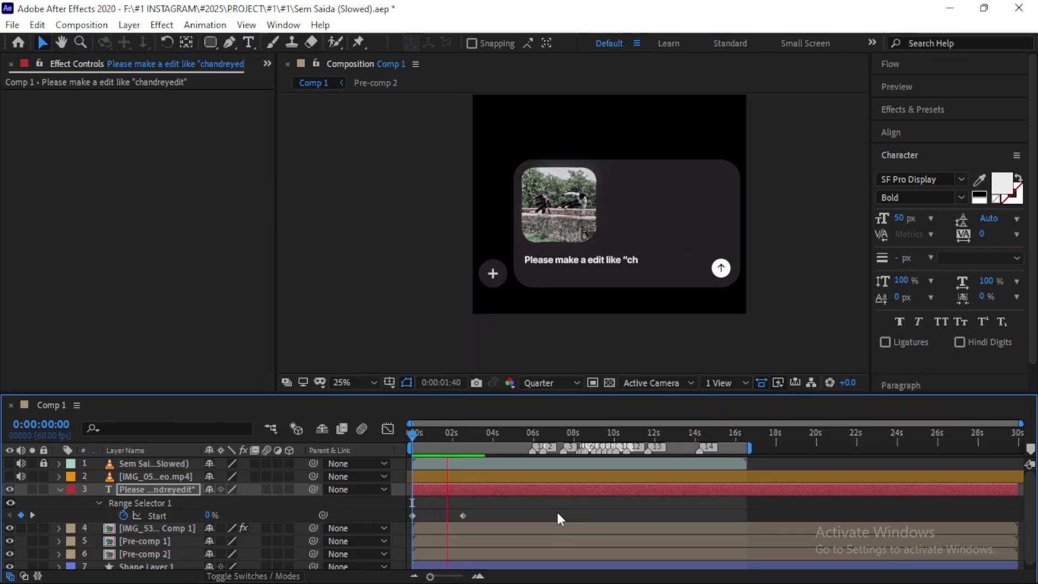
pyautogui.press('space')
pyautogui.press('Home')
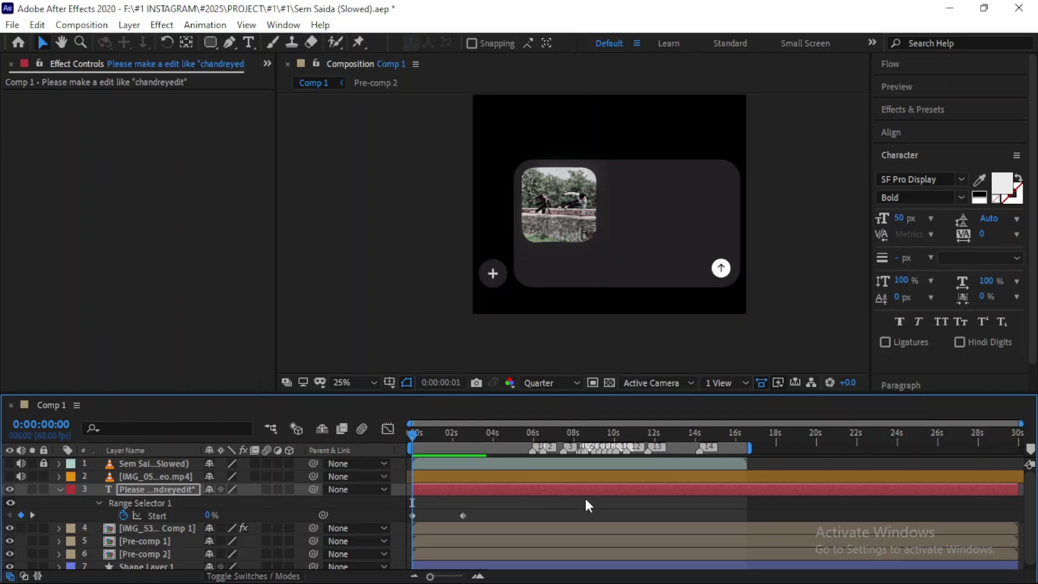
pyautogui.press('space')
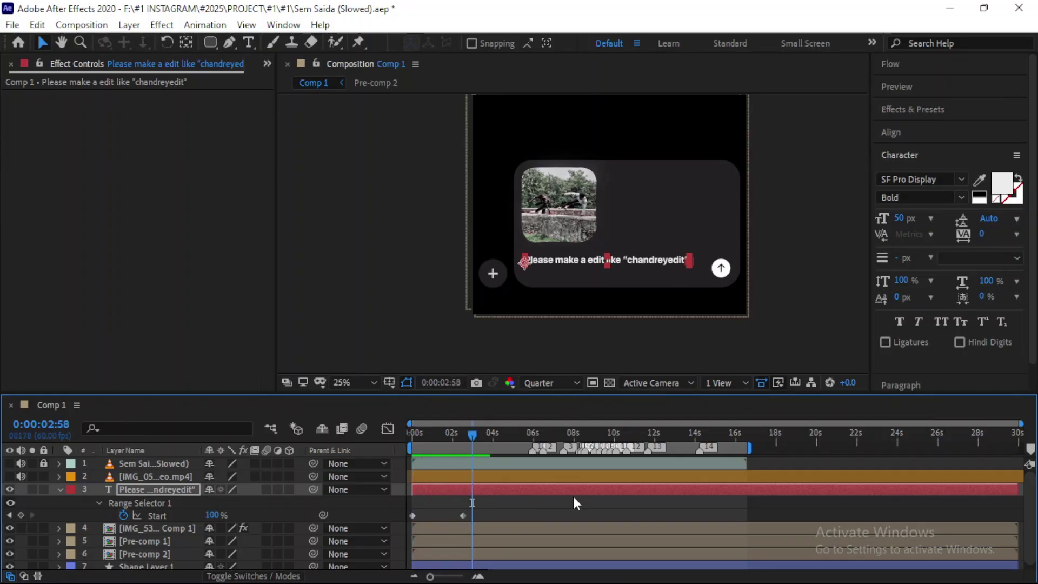
# - Collapse the text layer, deselect all layers, and replay the preview
pyautogui.click(59, 488)
pyautogui.hotkey('ctrl', 'shift', 'a')
pyautogui.press('space')
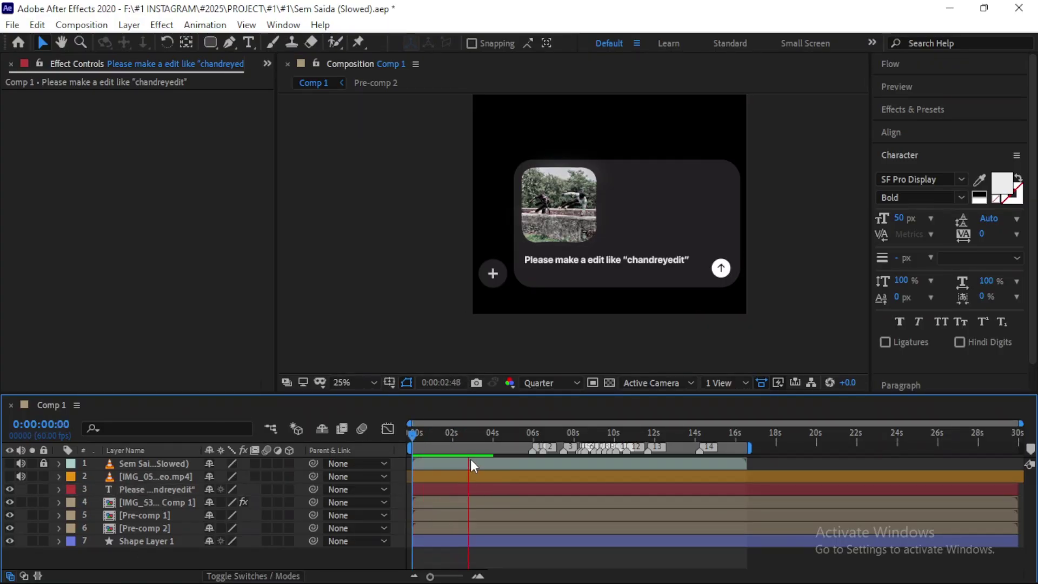
pyautogui.press('space')
pyautogui.press('space')
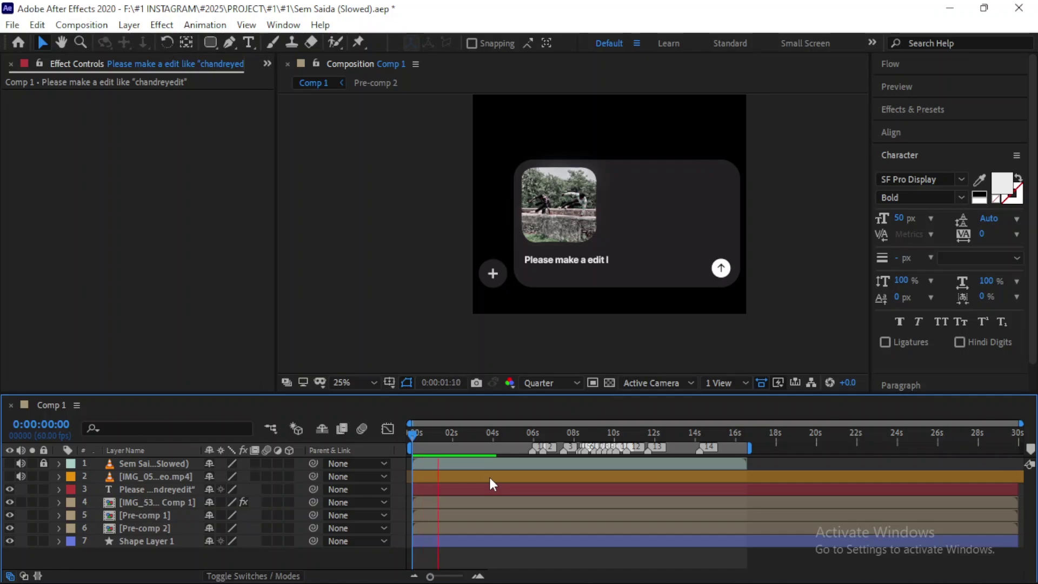
pyautogui.press('space')
# - Nest the card as Pre-comp 3 and centre its anchor point on the card
pyautogui.hotkey('ctrl', 's')
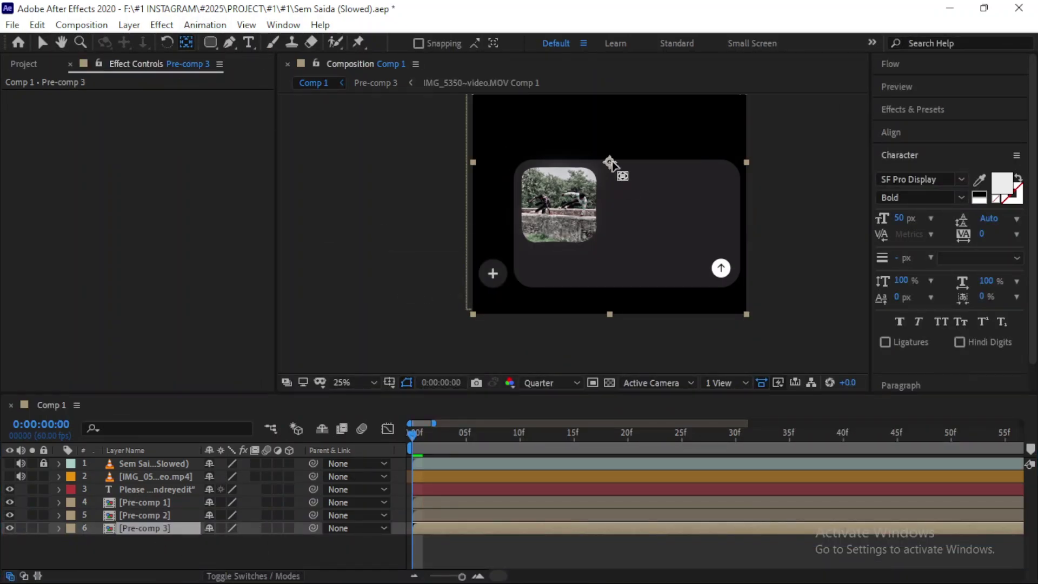
pyautogui.moveTo(610, 161); pyautogui.dragTo(633, 217)
pyautogui.moveTo(629, 286); pyautogui.dragTo(629, 230)
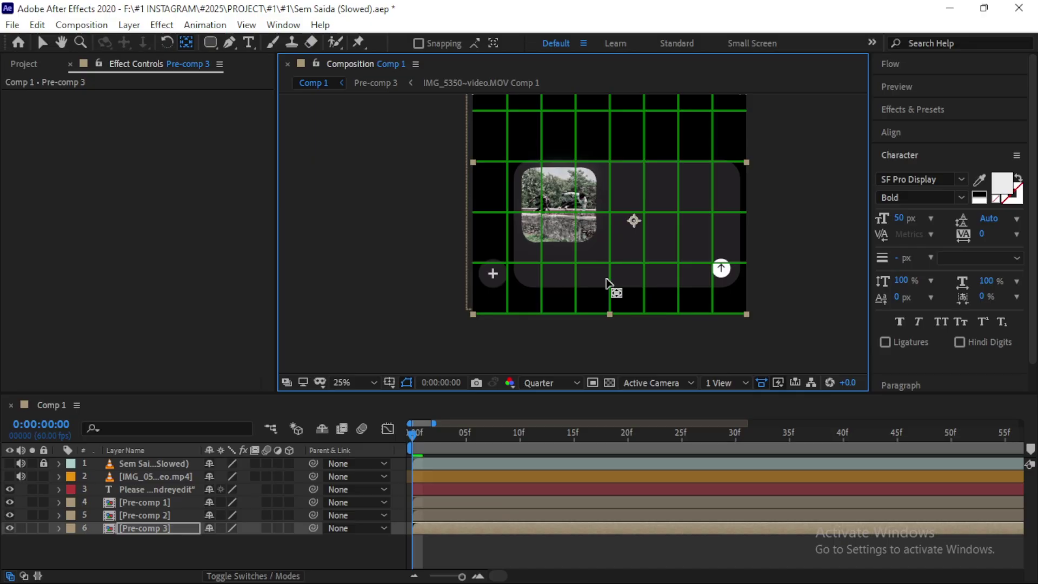
# - Keyframe Pre-comp 3's Scale to 70% and play it back
pyautogui.hotkey('ctrl', "'")
pyautogui.click(58, 527)
pyautogui.click(97, 523)
pyautogui.click(228, 524)
pyautogui.write('70')
pyautogui.press('Return')
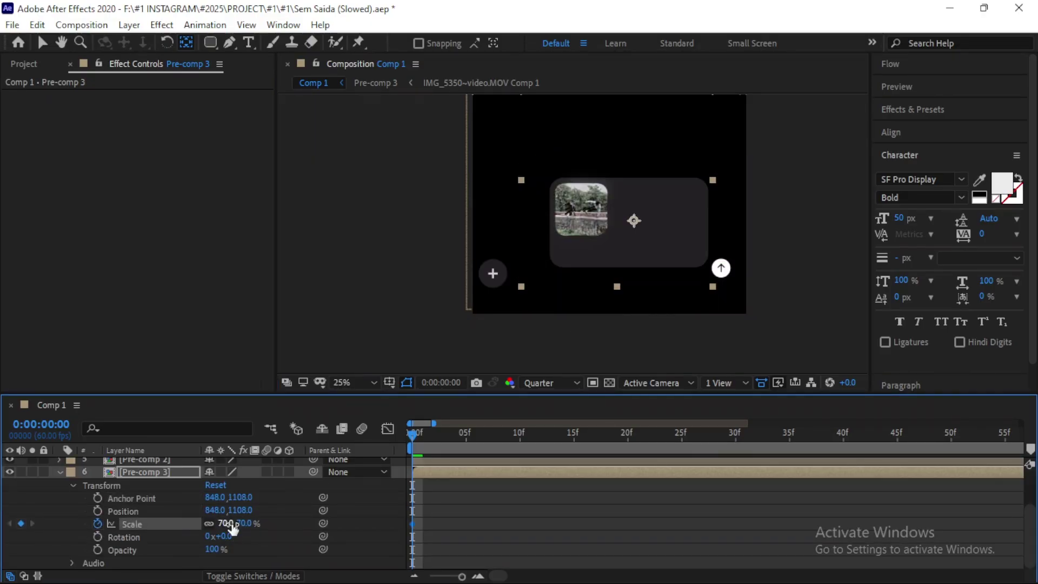
pyautogui.press('space')
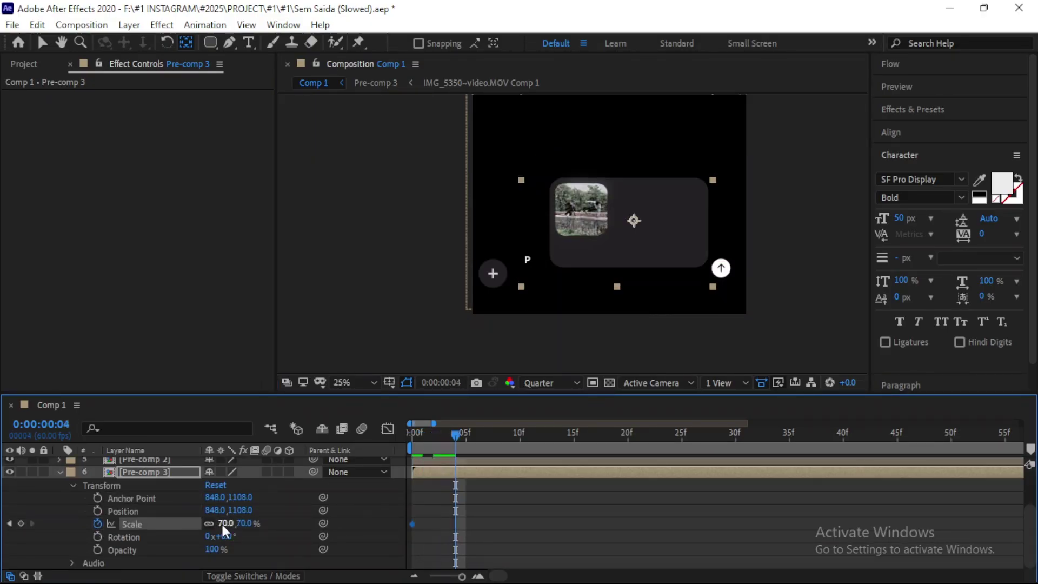
pyautogui.press('space')
# - Copy the bounce expression (freq = 3, decay = 6) from Notepad
pyautogui.hotkey('alt', 'Tab')
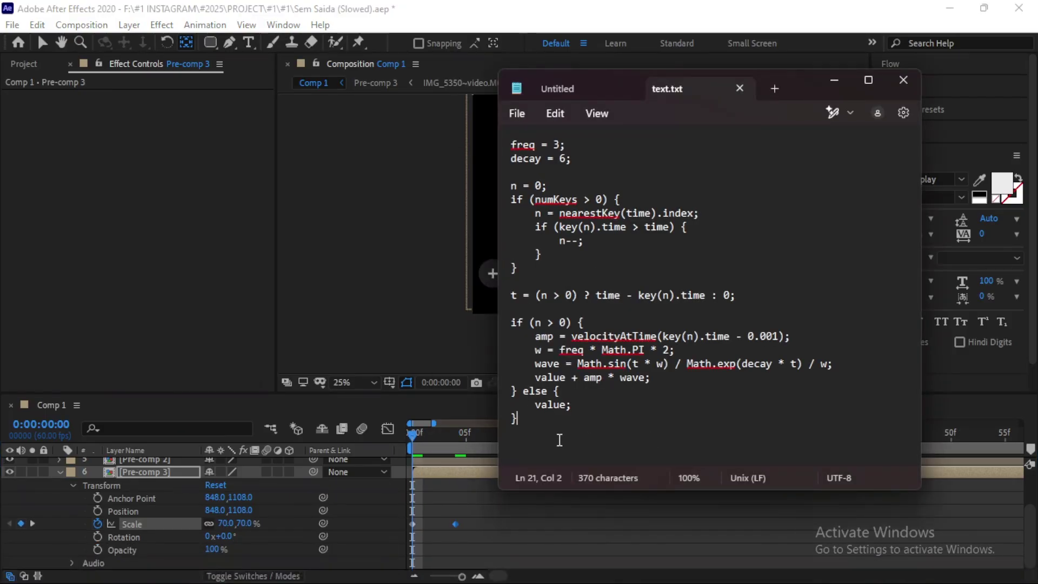
pyautogui.hotkey('ctrl', 'a')
pyautogui.rightClick(559, 223)
pyautogui.click(601, 300)
pyautogui.hotkey('alt', 'Tab')
# - Paste the bounce expression onto Pre-comp 3's Scale and preview the bounce
pyautogui.keyDown('alt'); pyautogui.click(97, 524); pyautogui.keyUp('alt')
pyautogui.hotkey('ctrl', 'v')
pyautogui.scroll(3, 190, 528)
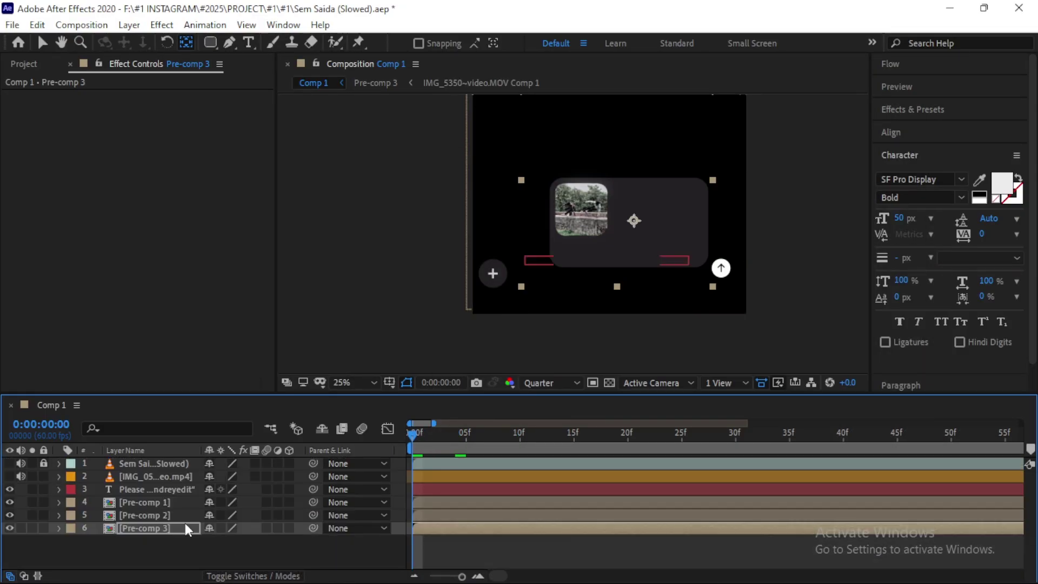
pyautogui.scroll(-3, 562, 503)
pyautogui.press('space')
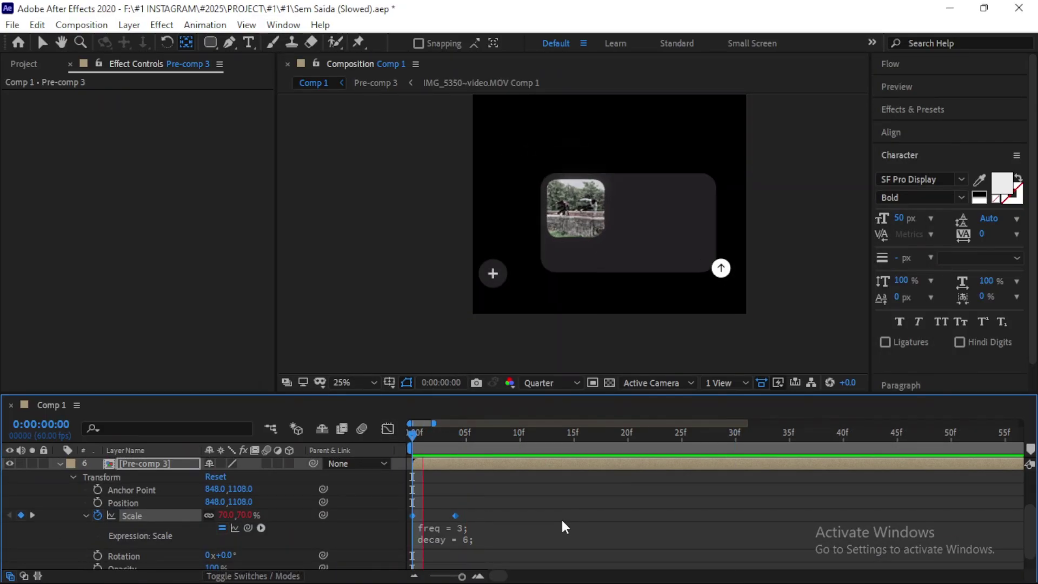
pyautogui.click(60, 463)
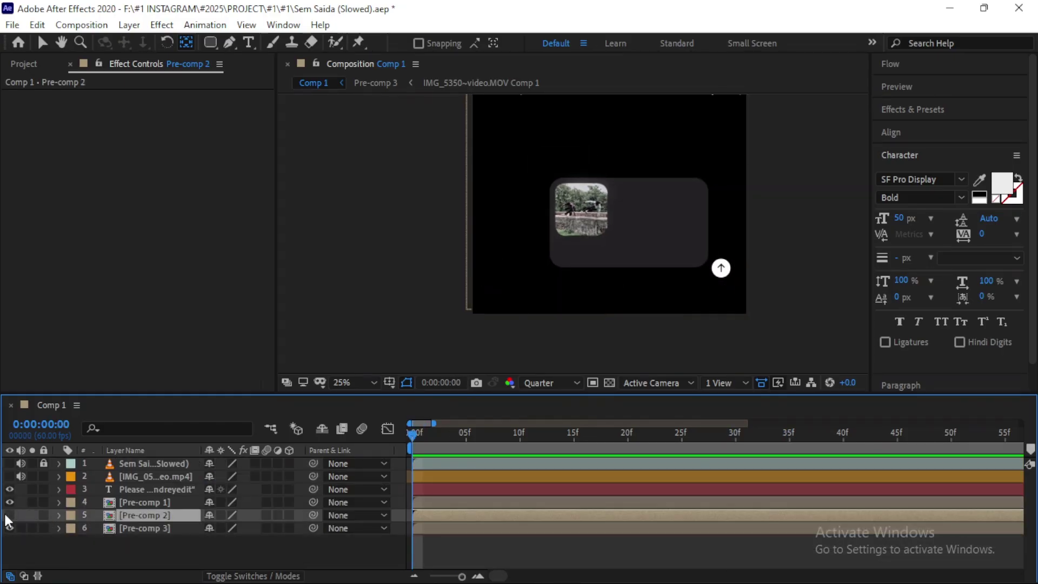
# - Keyframe Pre-comp 2's Scale at 70% on frame 0 and 100% on frame 4
pyautogui.click(144, 515)
pyautogui.click(603, 170)
pyautogui.press('.')
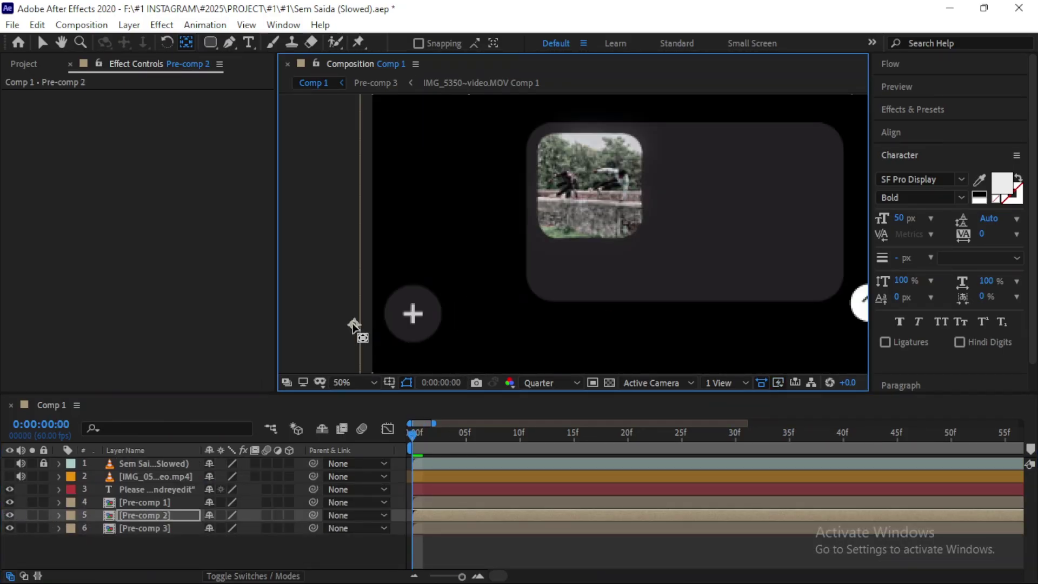
pyautogui.scroll(1, 456, 338)
pyautogui.scroll(1, 462, 207)
pyautogui.scroll(-1, 476, 211)
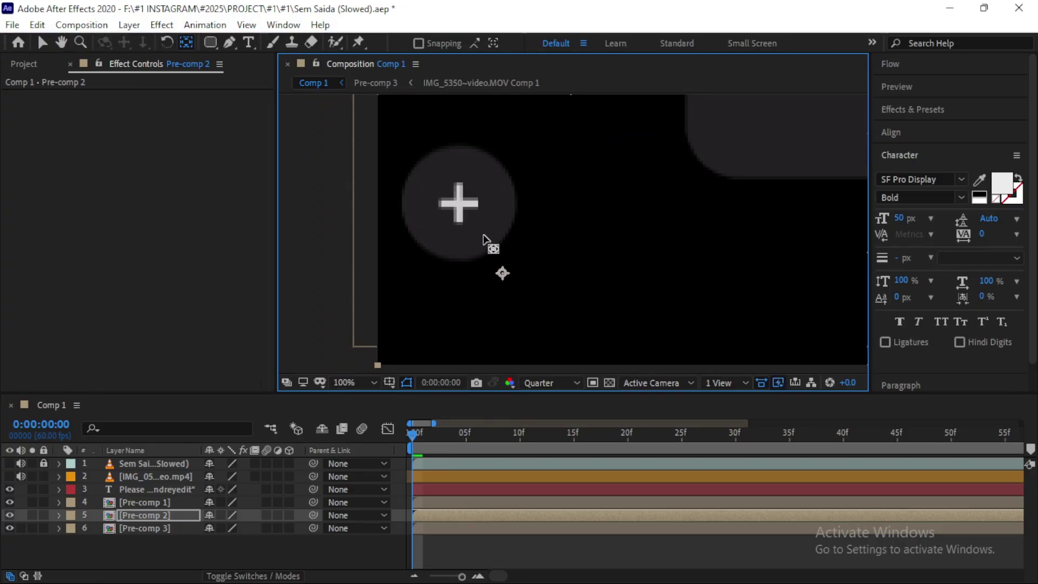
pyautogui.scroll(2, 476, 211)
pyautogui.scroll(2, 463, 257)
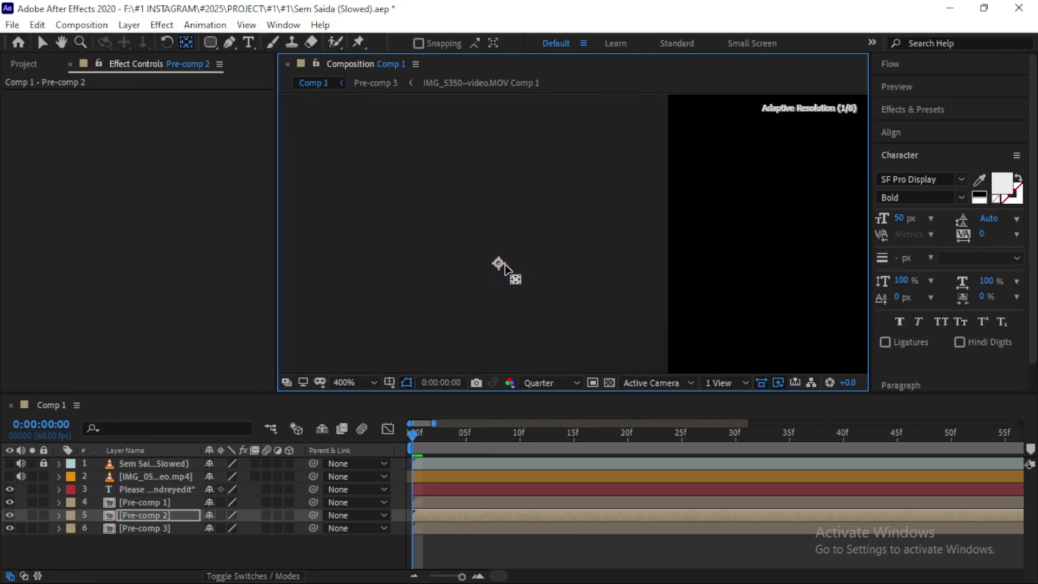
pyautogui.scroll(-4, 602, 278)
pyautogui.click(59, 515)
pyautogui.scroll(-1, 107, 540)
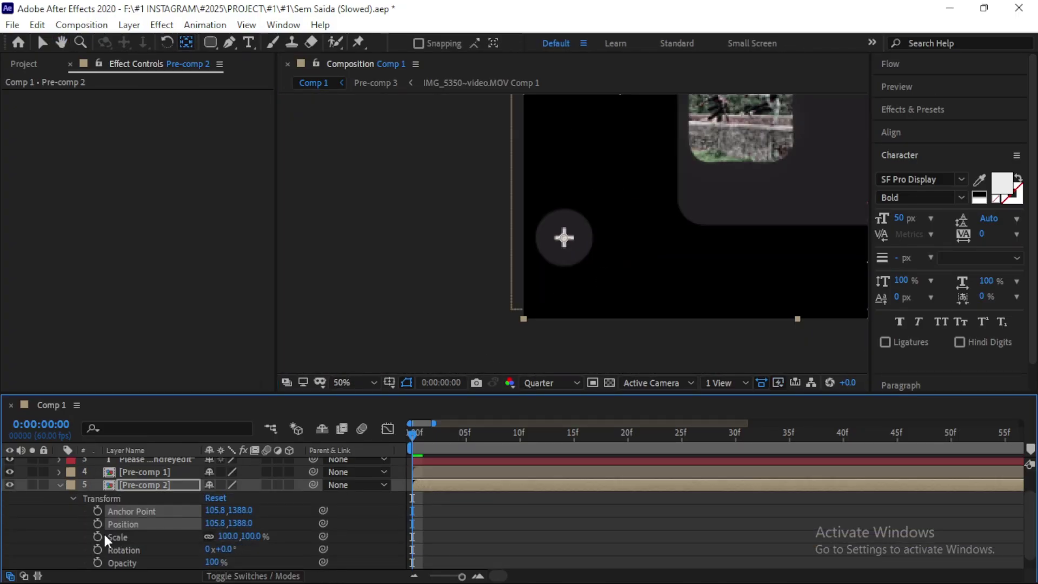
pyautogui.click(98, 537)
pyautogui.moveTo(227, 537); pyautogui.dragTo(211, 536)
pyautogui.press('pagedown')
pyautogui.press('pagedown')
pyautogui.press('pagedown')
pyautogui.click(226, 535)
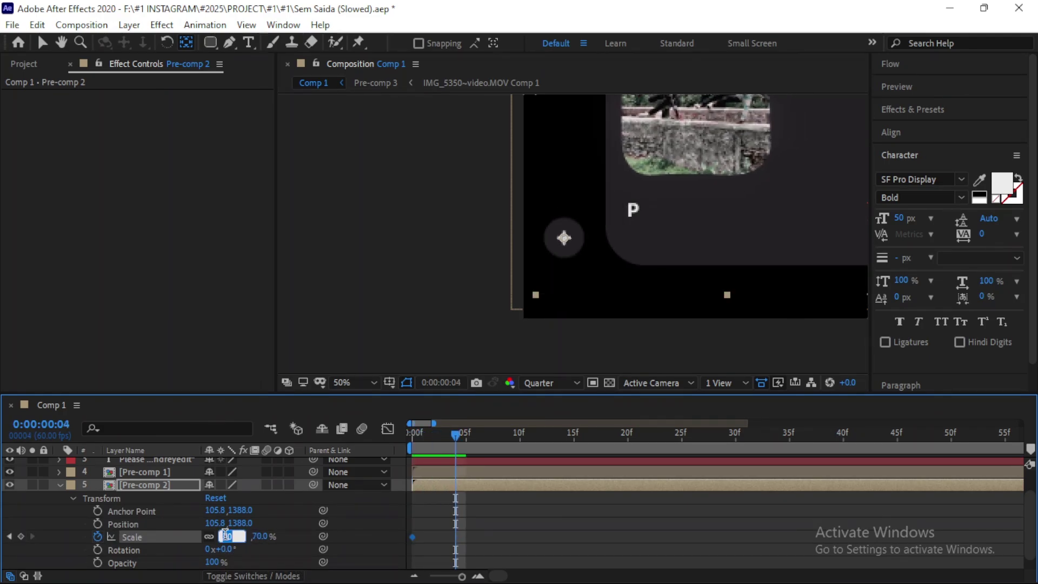
pyautogui.press('Return')
pyautogui.press('Home')
# - Give Pre-comp 1 the same Scale keyframes, starting at 70%
pyautogui.keyDown('alt'); pyautogui.click(97, 537); pyautogui.keyUp('alt')
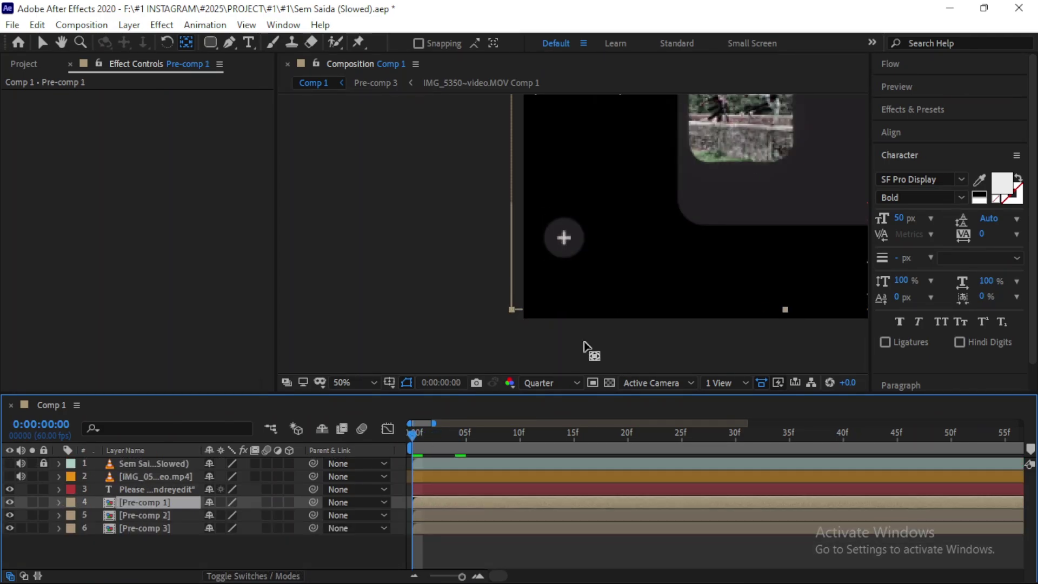
pyautogui.scroll(-2, 586, 349)
pyautogui.scroll(2, 656, 232)
pyautogui.scroll(2, 735, 273)
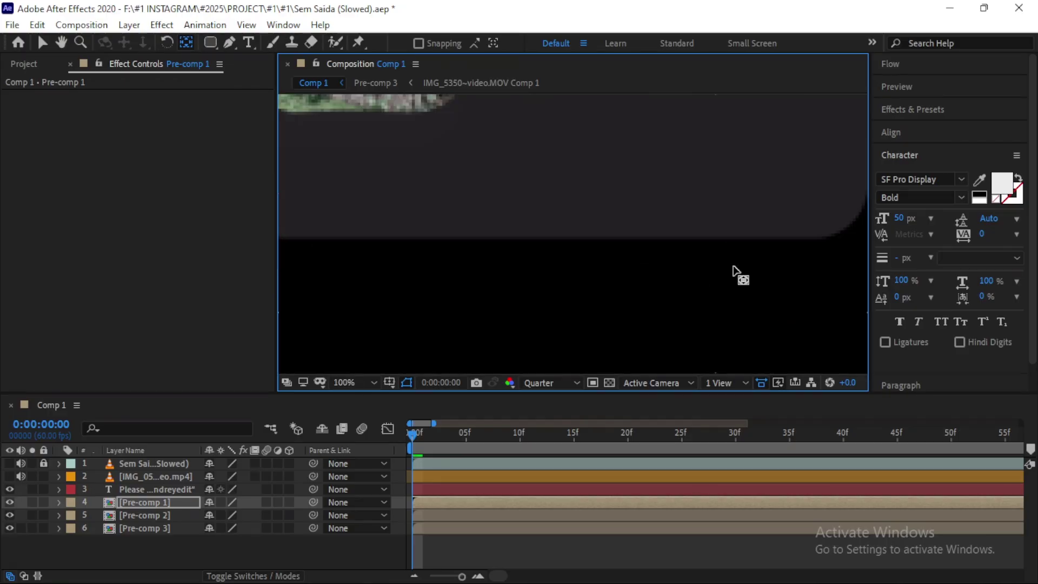
pyautogui.hscroll(3, 459, 282)
pyautogui.scroll(1, 551, 220)
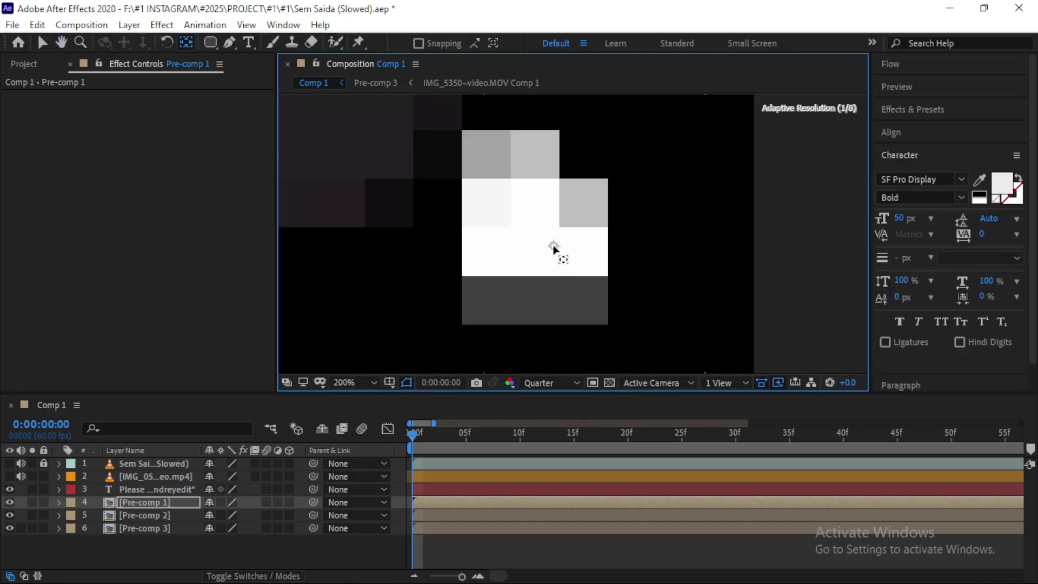
pyautogui.click(59, 502)
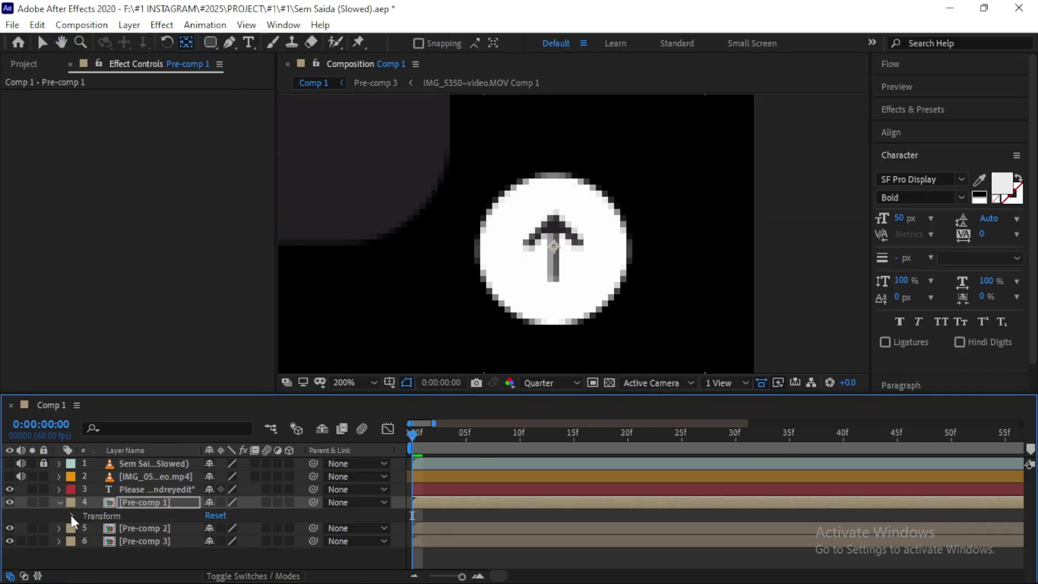
pyautogui.click(72, 516)
pyautogui.click(224, 536)
pyautogui.write('70')
pyautogui.press('Return')
pyautogui.press('space')
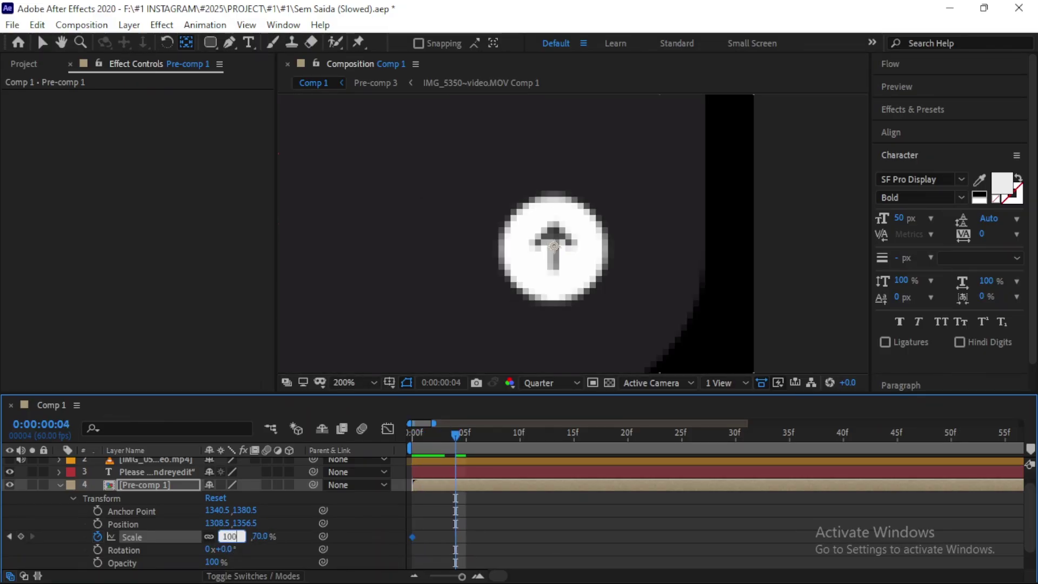
pyautogui.press('Home')
pyautogui.click(60, 484)
# - Fit the whole composition in the viewer and preview the pop-in animation
pyautogui.click(373, 382)
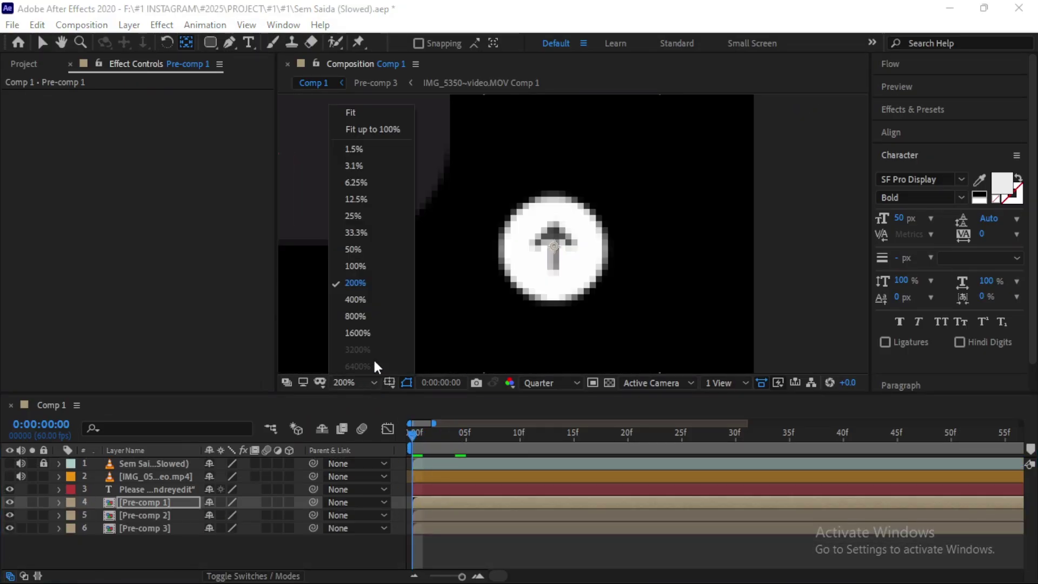
pyautogui.click(350, 112)
pyautogui.click(359, 556)
pyautogui.press('space')
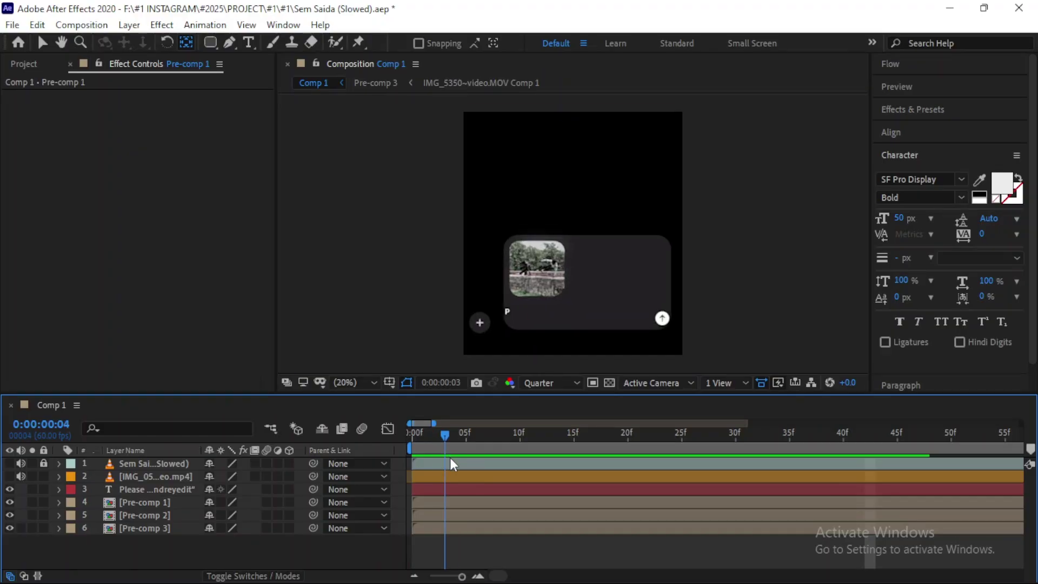
# - Trim Pre-comp 2 so it starts at frame 3, then preview the stagger
pyautogui.click(435, 517)
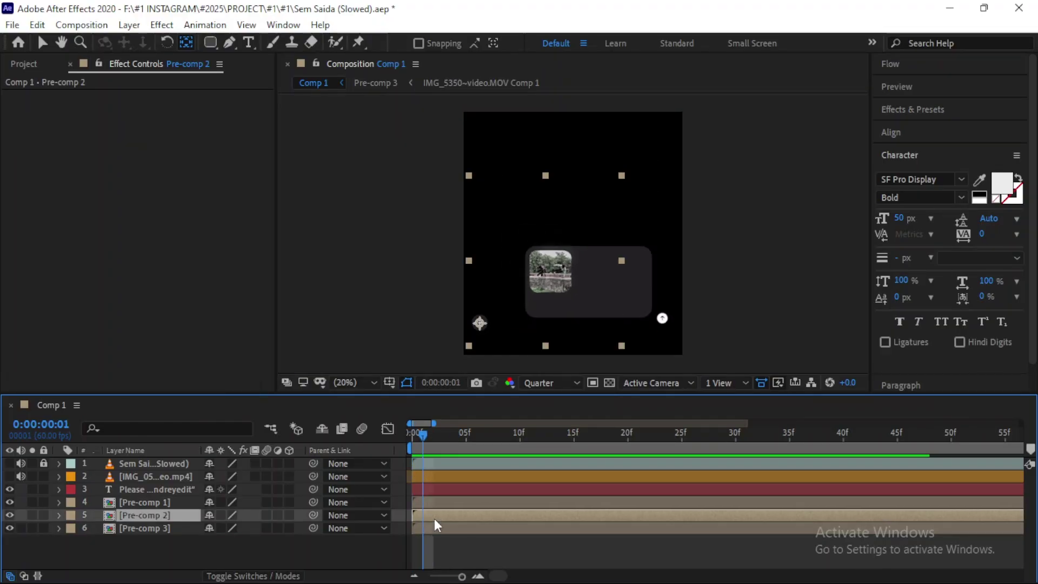
pyautogui.press('v')
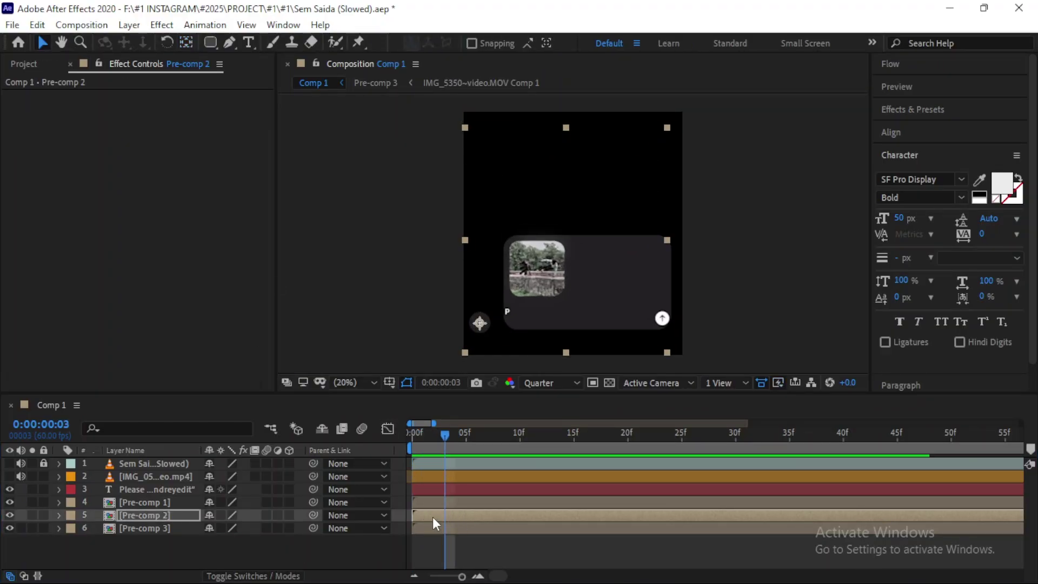
pyautogui.press('[')
pyautogui.click(458, 501)
pyautogui.moveTo(445, 436); pyautogui.dragTo(534, 444)
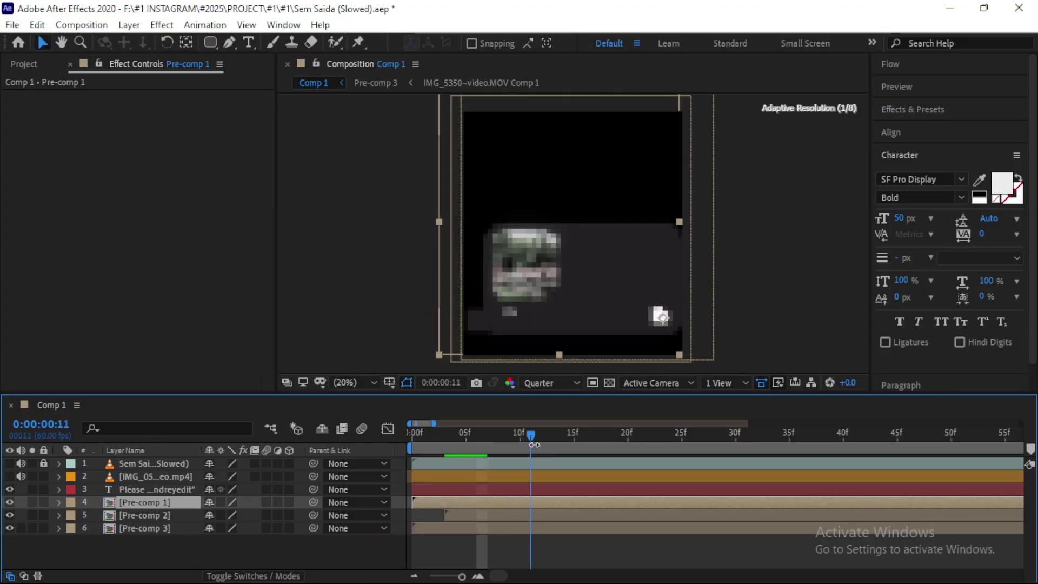
pyautogui.click(452, 513)
pyautogui.press('space')
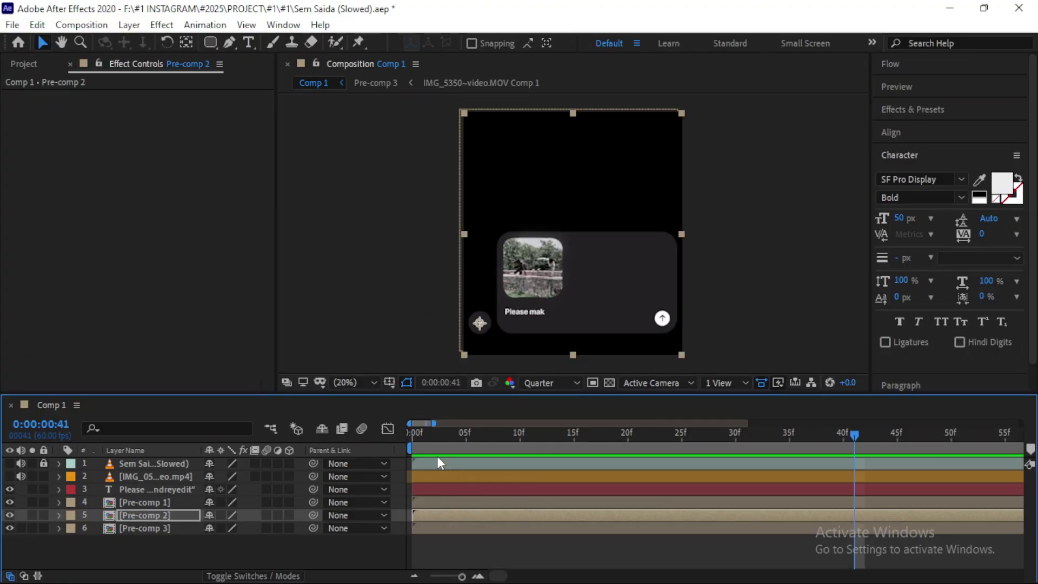
# - Trim Pre-comp 1 to start at frame 6 and preview the opening frames
pyautogui.click(464, 500)
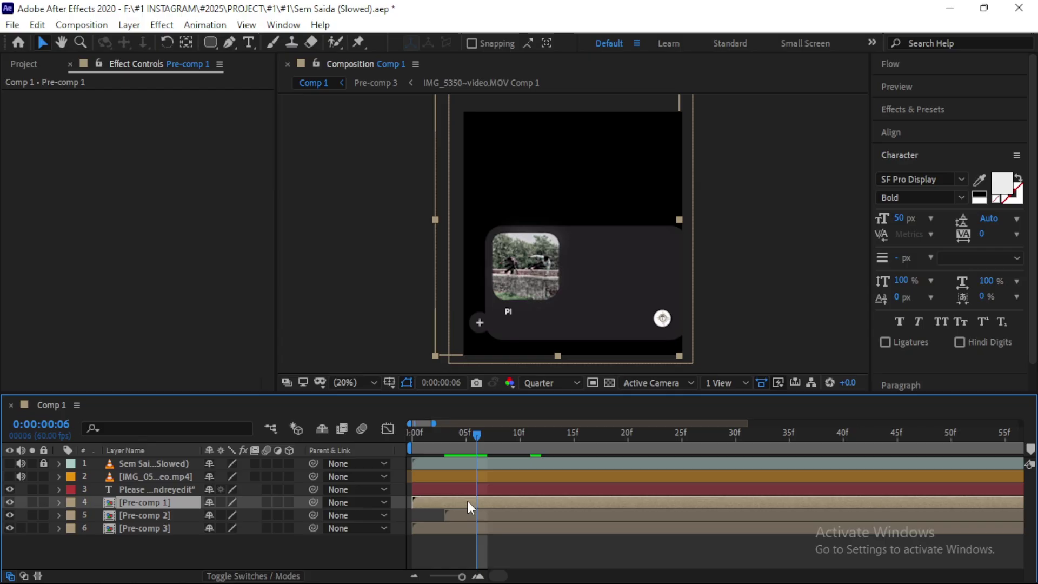
pyautogui.press('[')
pyautogui.click(372, 549)
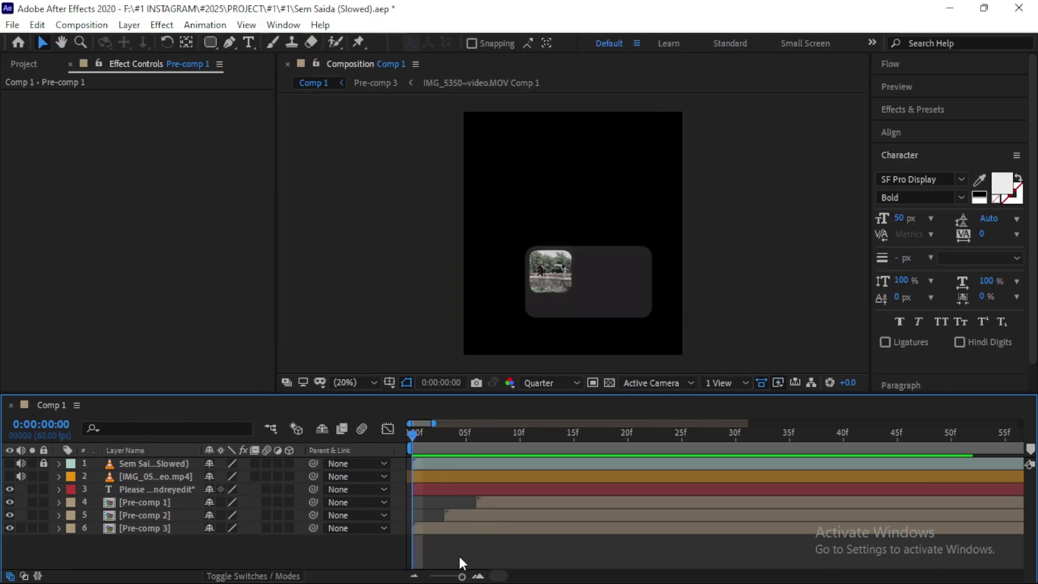
pyautogui.moveTo(447, 439); pyautogui.dragTo(551, 470)
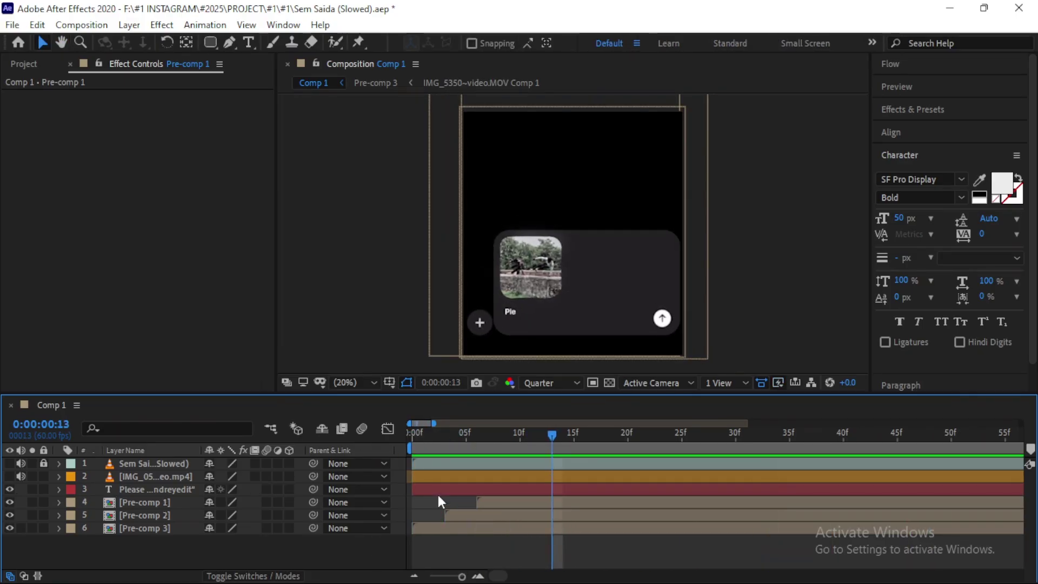
pyautogui.click(567, 489)
pyautogui.press('space')
pyautogui.click(415, 576)
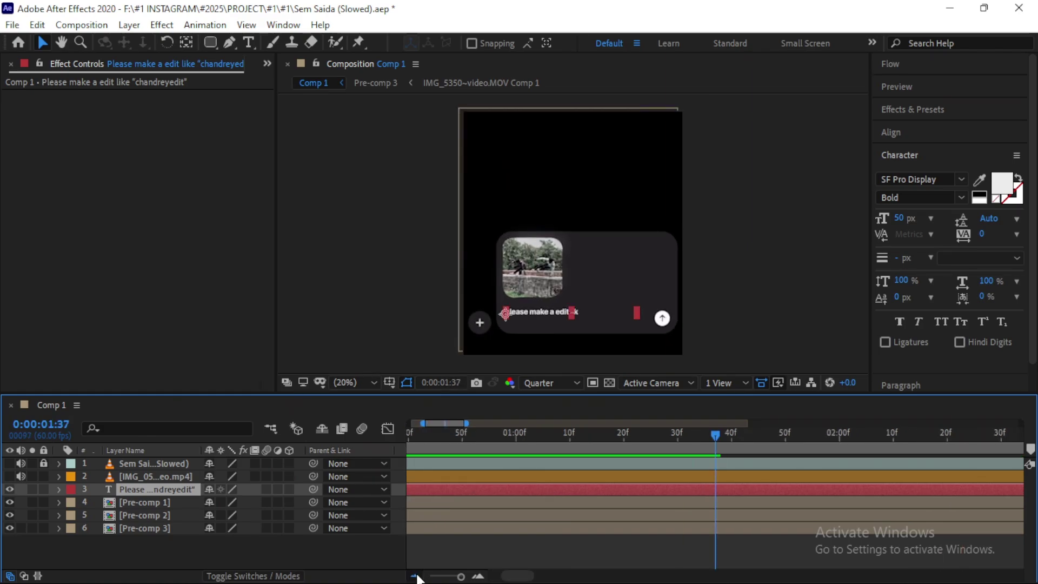
pyautogui.click(415, 576)
pyautogui.moveTo(439, 439); pyautogui.dragTo(421, 444)
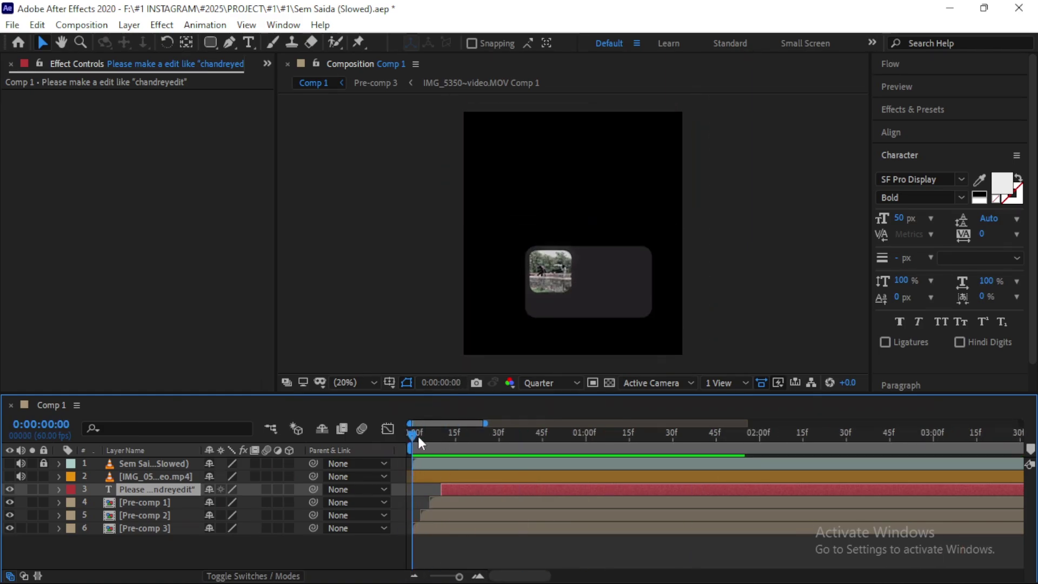
pyautogui.press(';')
pyautogui.press('space')
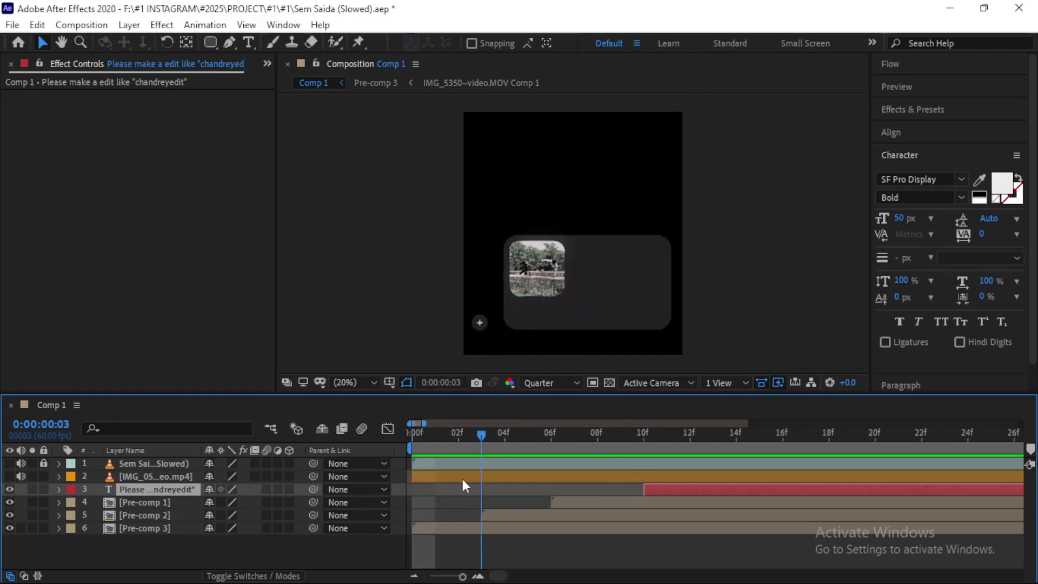
pyautogui.click(60, 529)
# - Keyframe Pre-comp 3's Opacity from 0% at the first frame and ease the keyframes
pyautogui.click(59, 528)
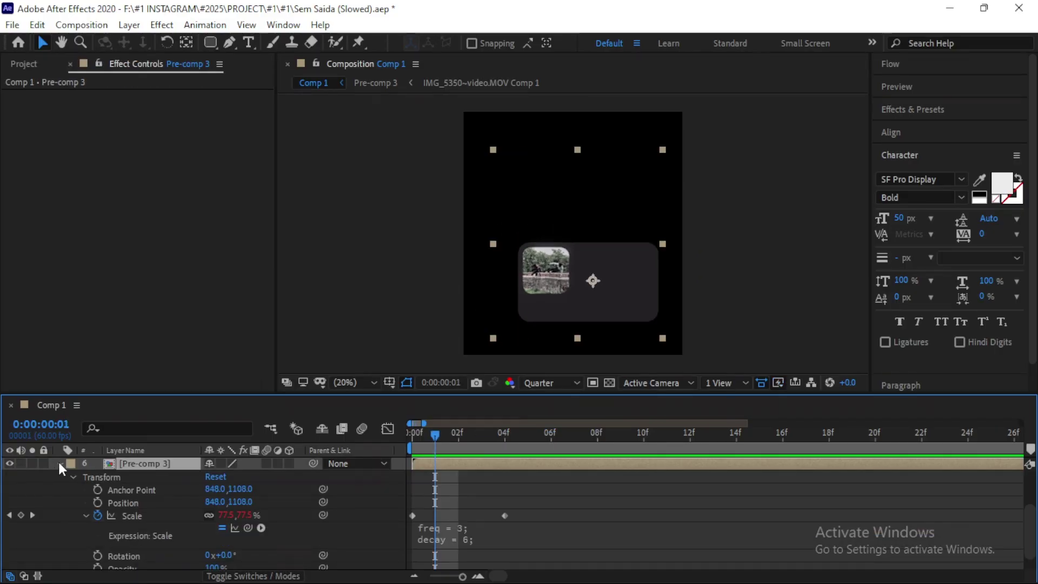
pyautogui.click(59, 463)
pyautogui.moveTo(457, 452); pyautogui.dragTo(411, 452)
pyautogui.click(61, 529)
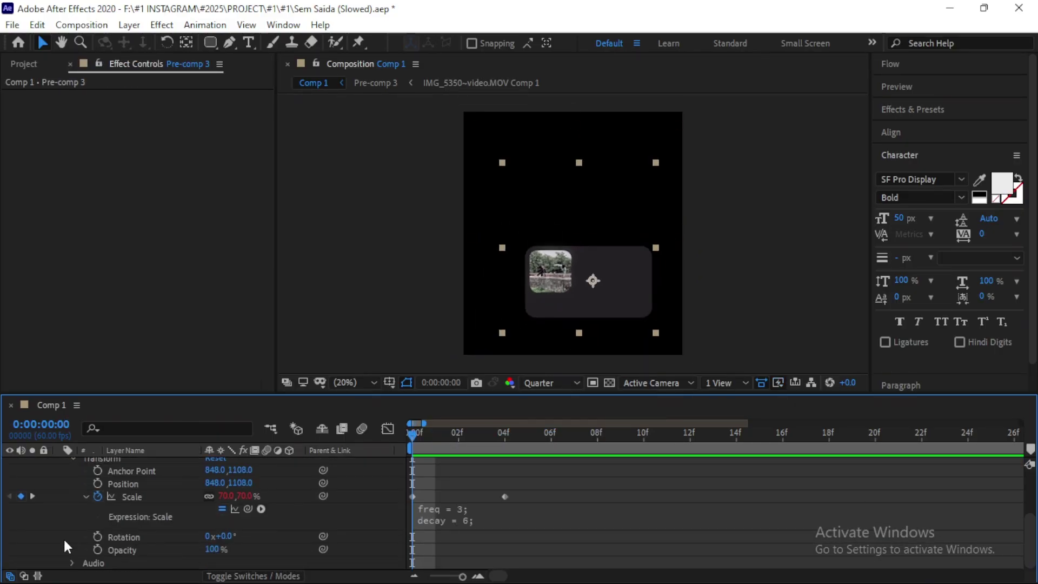
pyautogui.click(97, 550)
pyautogui.press('pagedown')
pyautogui.press('pagedown')
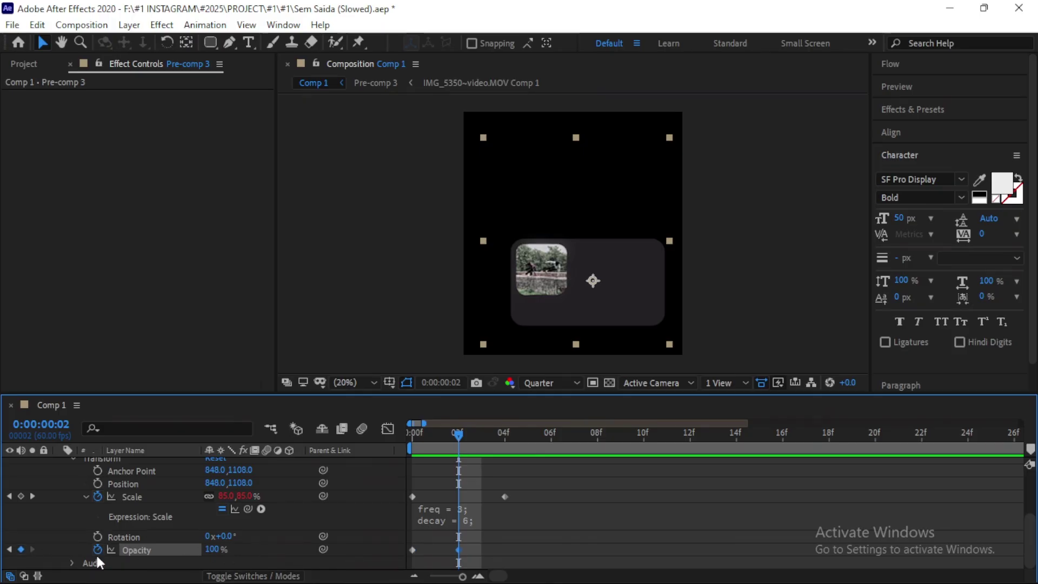
pyautogui.press('Home')
pyautogui.moveTo(212, 550); pyautogui.dragTo(183, 550)
pyautogui.rightClick(459, 549)
pyautogui.click(711, 453)
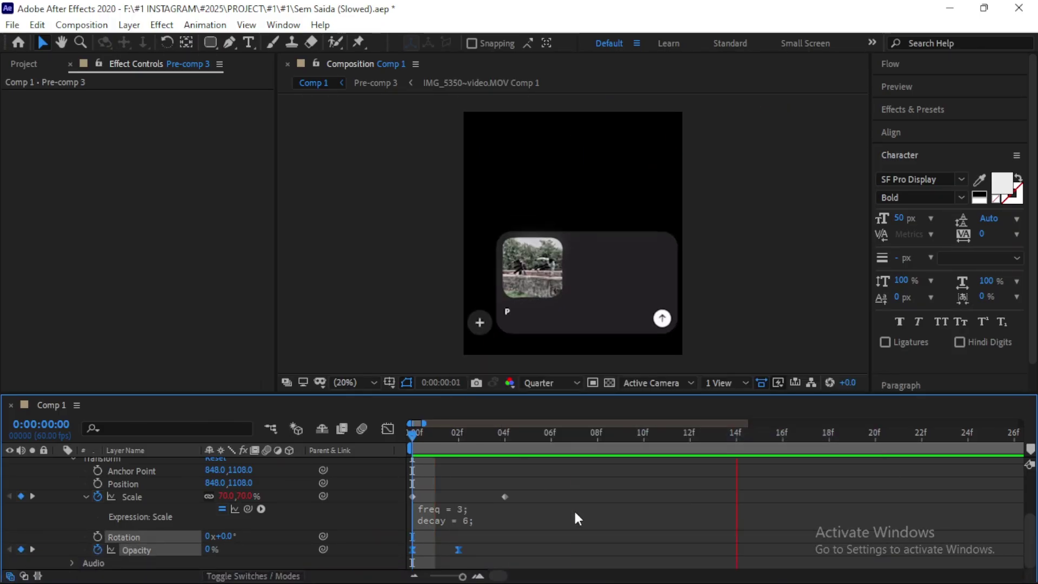
pyautogui.scroll(3, 216, 513)
# - Keyframe the prompt text's Scale at 70% on frame 10 and 100% a few frames later
pyautogui.click(58, 528)
pyautogui.click(478, 435)
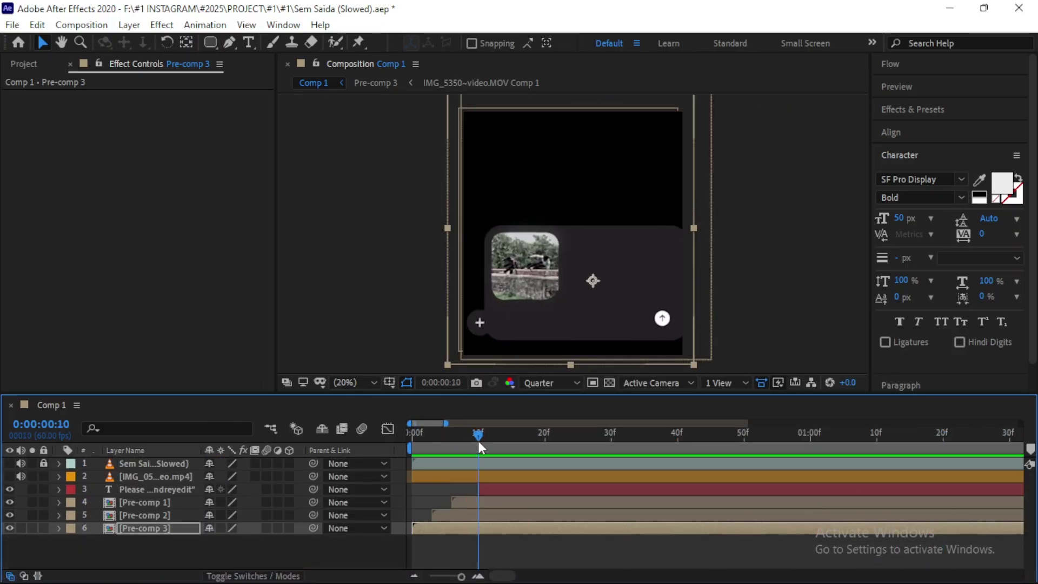
pyautogui.click(496, 489)
pyautogui.press('u')
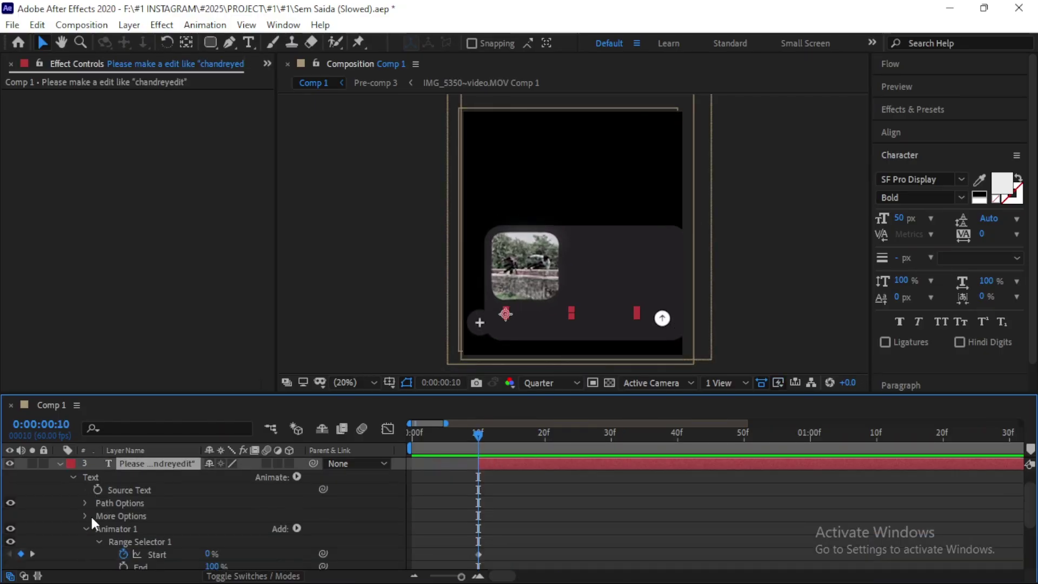
pyautogui.click(60, 466)
pyautogui.rightClick(150, 489)
pyautogui.click(294, 494)
pyautogui.click(59, 493)
pyautogui.click(73, 476)
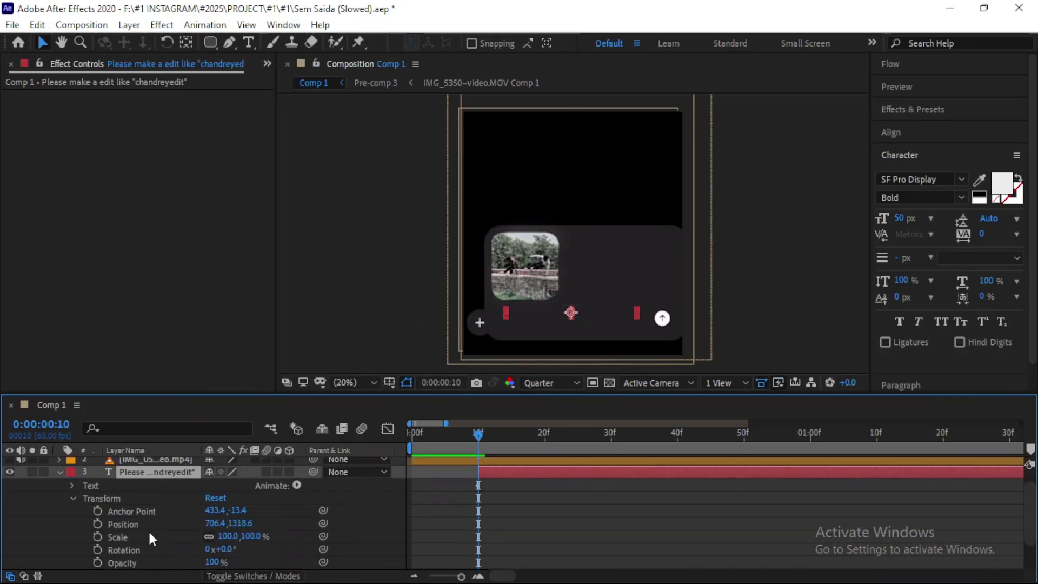
pyautogui.hotkey('alt', 'shift', 's')
pyautogui.click(227, 536)
pyautogui.press('Return')
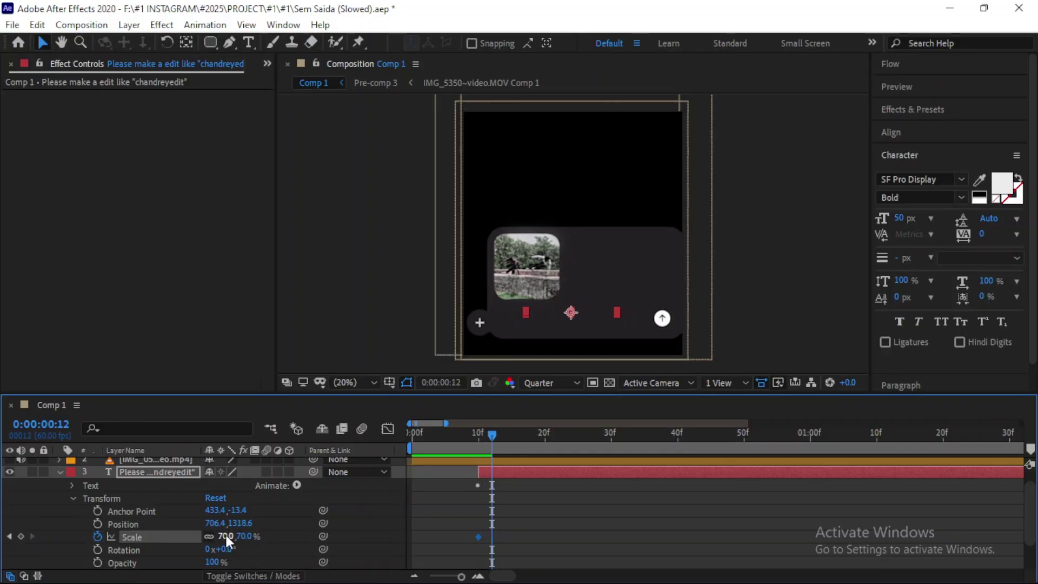
pyautogui.press('pagedown')
pyautogui.press('pagedown')
pyautogui.press('pagedown')
pyautogui.press('pagedown')
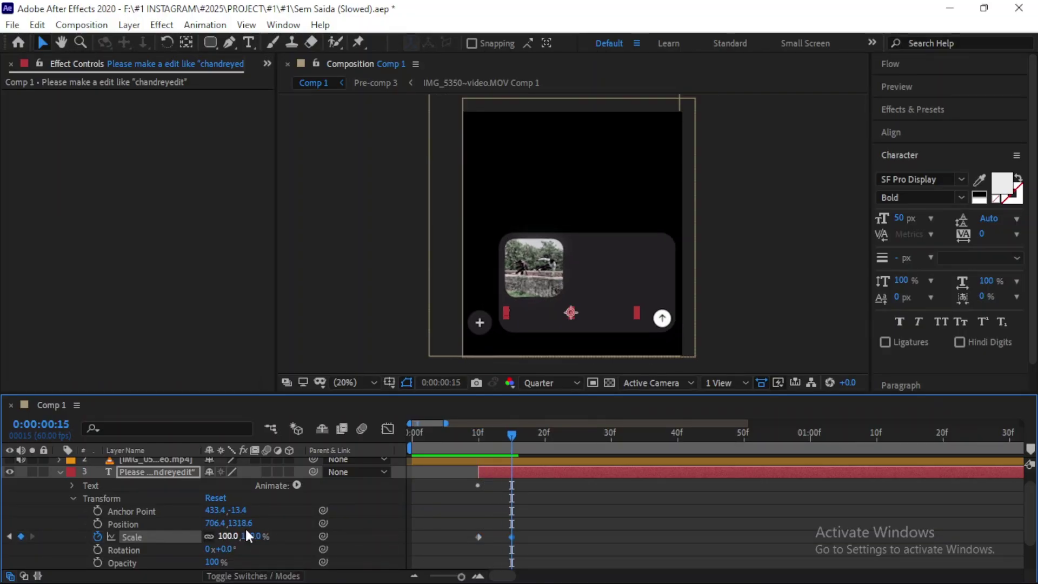
pyautogui.click(9, 535)
# - Move the text layer to start at frame 3, preview, and save the project
pyautogui.press('u')
pyautogui.hotkey('ctrl', 's')
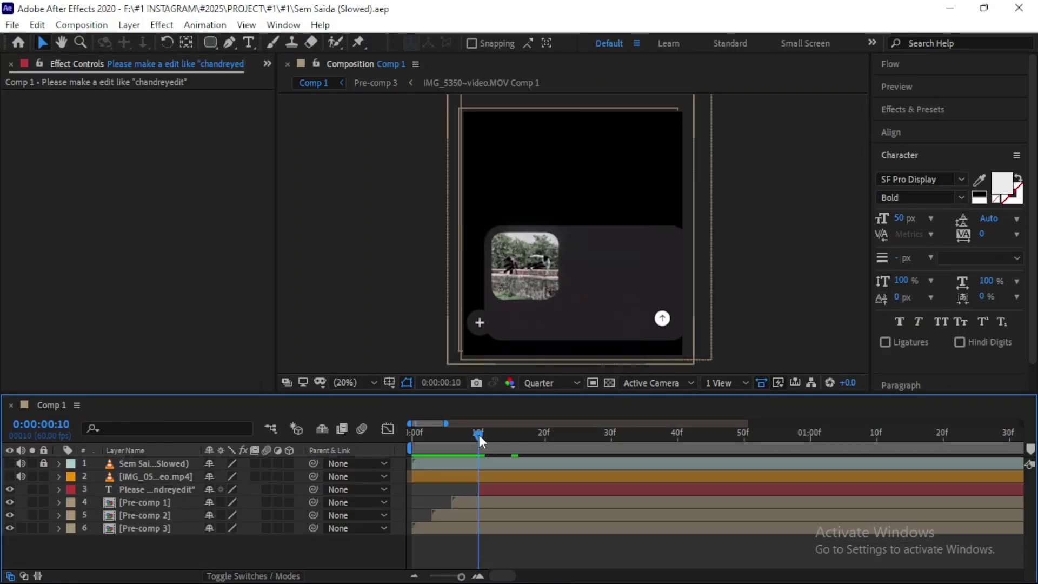
pyautogui.press('space')
pyautogui.click(465, 433)
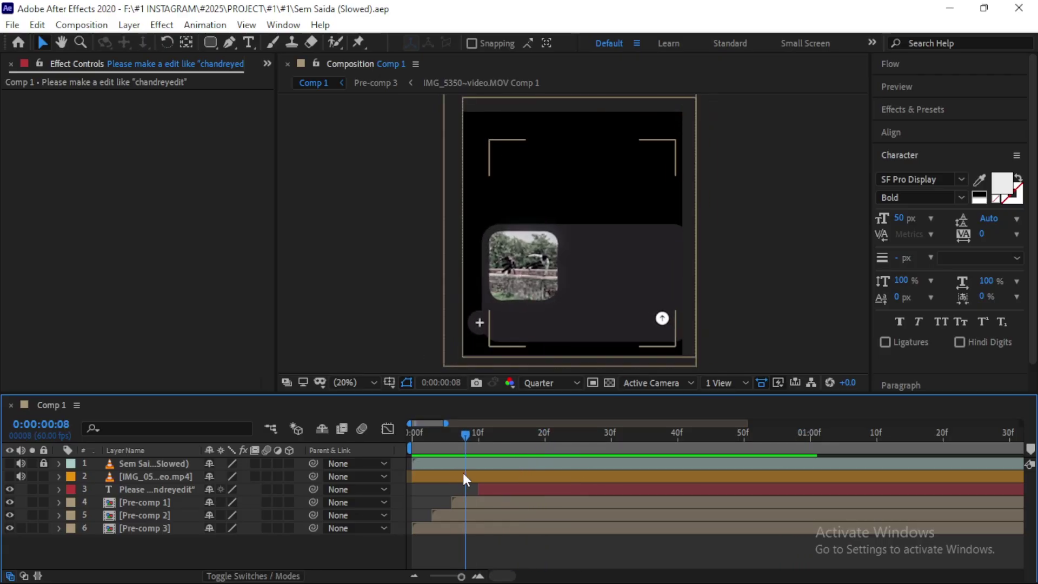
pyautogui.moveTo(505, 492); pyautogui.dragTo(478, 492)
pyautogui.moveTo(504, 443); pyautogui.dragTo(445, 462)
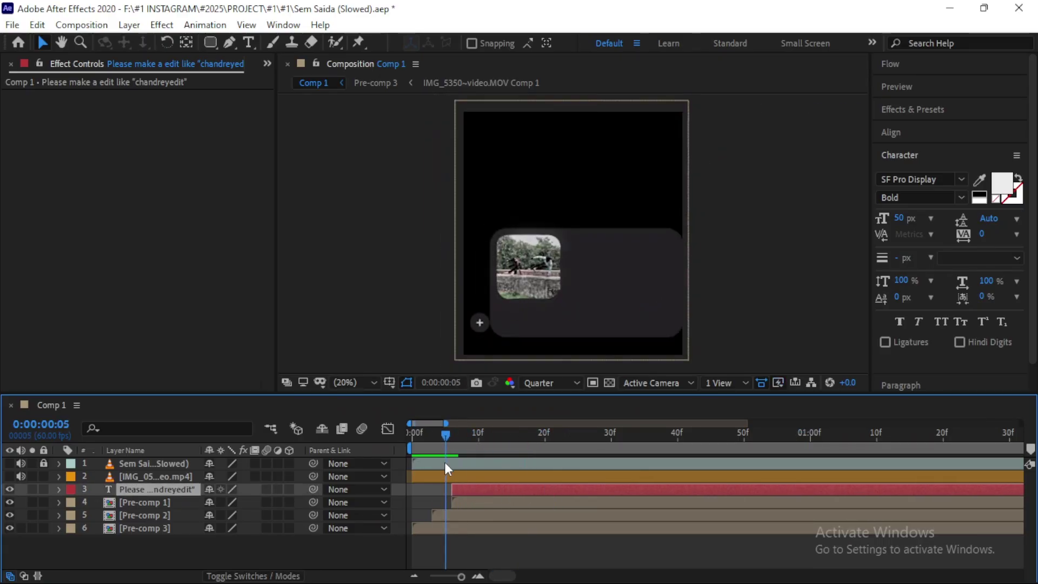
pyautogui.moveTo(485, 489); pyautogui.dragTo(466, 491)
pyautogui.press('space')
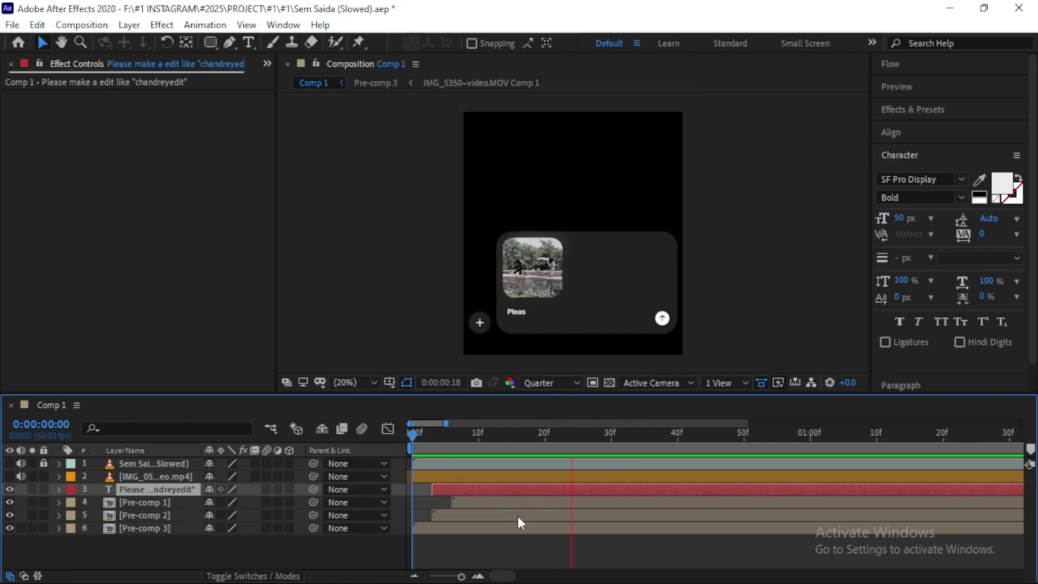
pyautogui.hotkey('ctrl', 's')
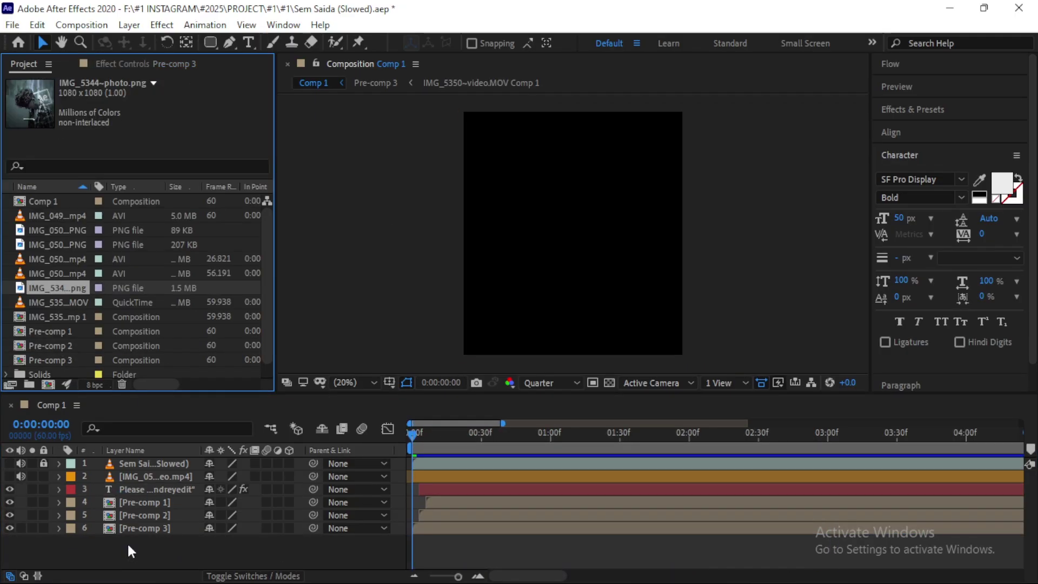
# - Place IMG_5344~photo.png into the composition and scale it up to fill the frame
pyautogui.moveTo(54, 287); pyautogui.dragTo(540, 529)
pyautogui.click(60, 485)
pyautogui.moveTo(222, 538); pyautogui.dragTo(260, 538)
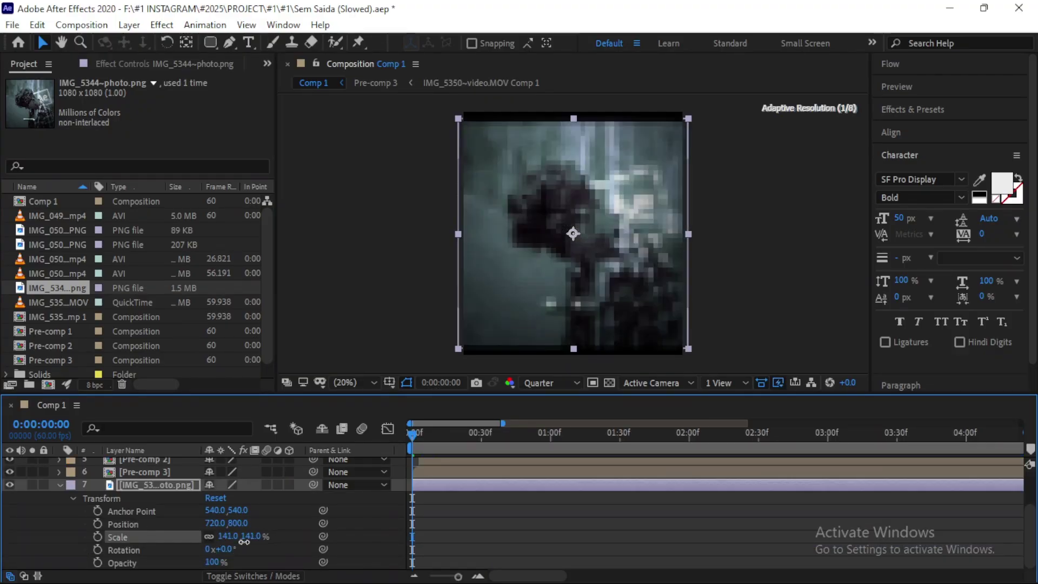
pyautogui.click(60, 485)
# - Add a new black solid layer to Comp 1
pyautogui.rightClick(125, 557)
pyautogui.click(367, 430)
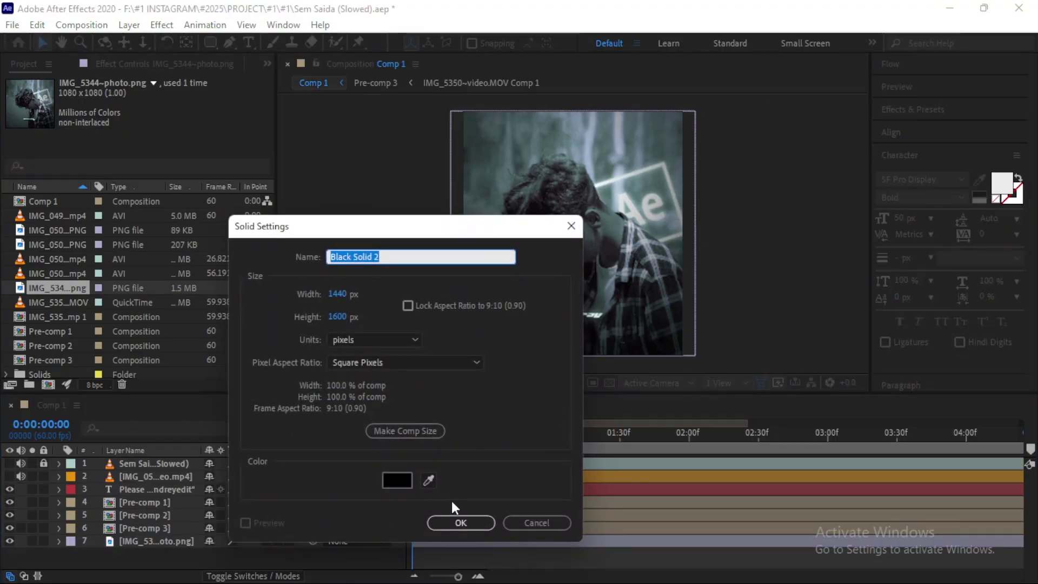
pyautogui.click(457, 521)
pyautogui.click(59, 541)
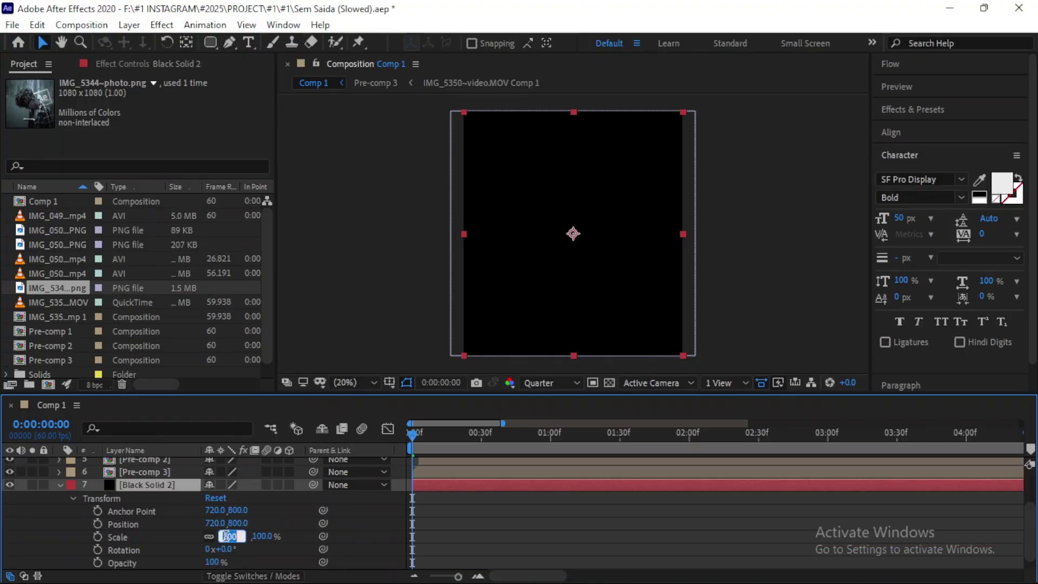
pyautogui.press('Return')
pyautogui.press('Return')
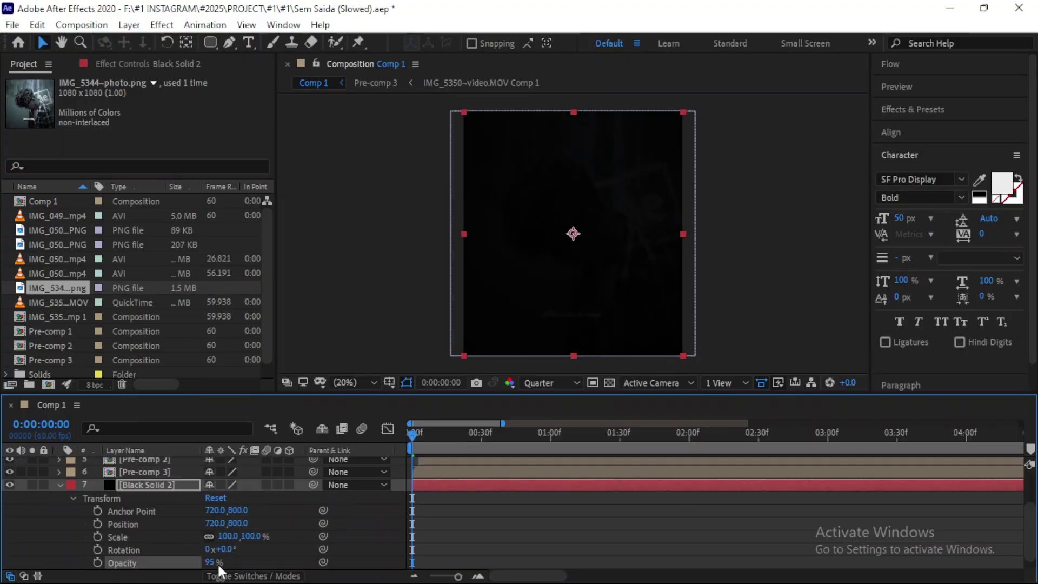
# - Clear the photo's old effects and apply Deep Glow with Radius 200 and Exposure 0.5
pyautogui.click(162, 553)
pyautogui.click(8, 96)
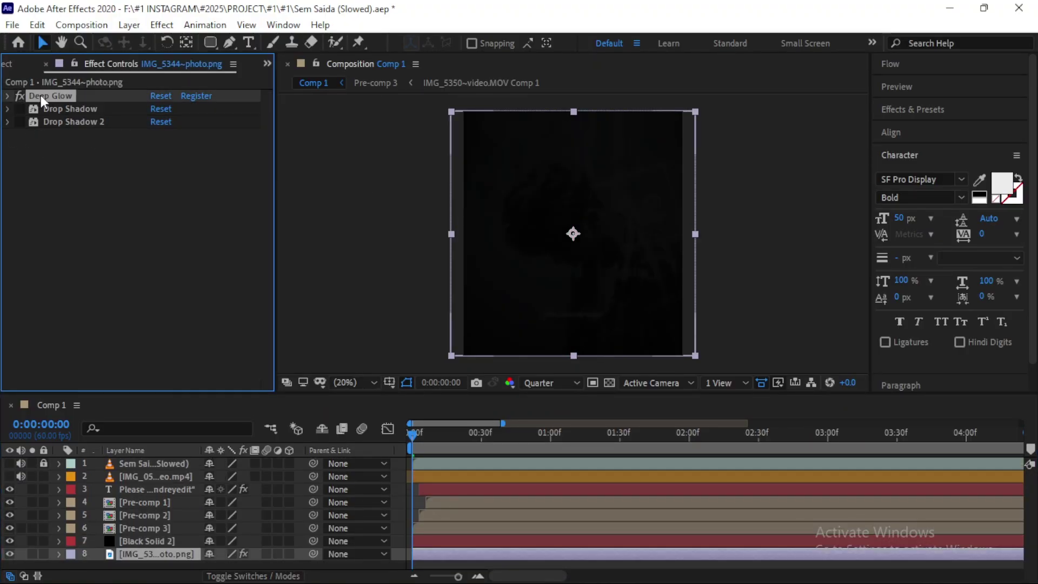
pyautogui.click(8, 96)
pyautogui.hotkey('ctrl', 'a')
pyautogui.press('Delete')
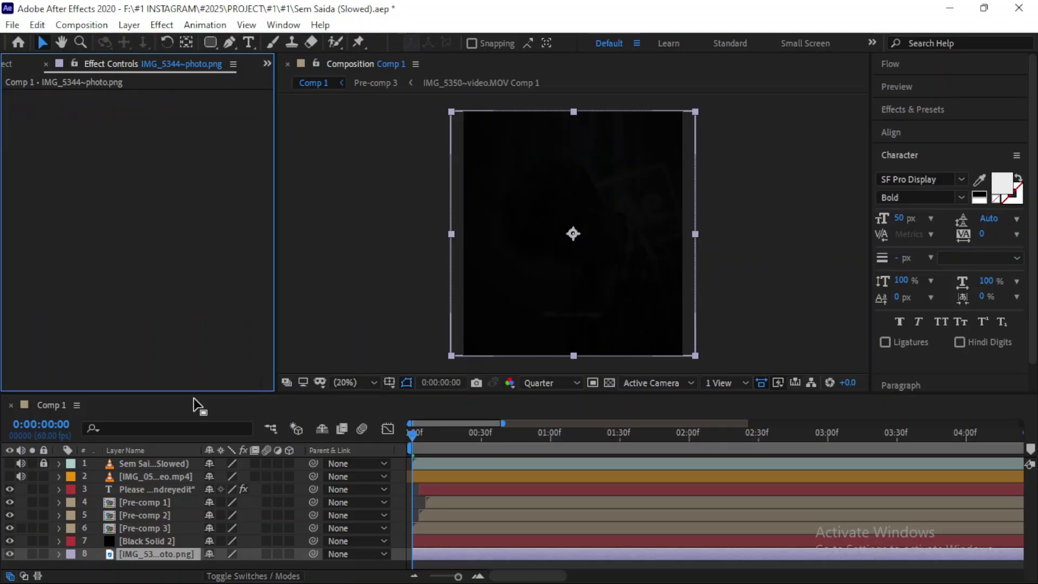
pyautogui.hotkey('ctrl', 'space')
pyautogui.write('deep')
pyautogui.press('Return')
pyautogui.click(158, 121)
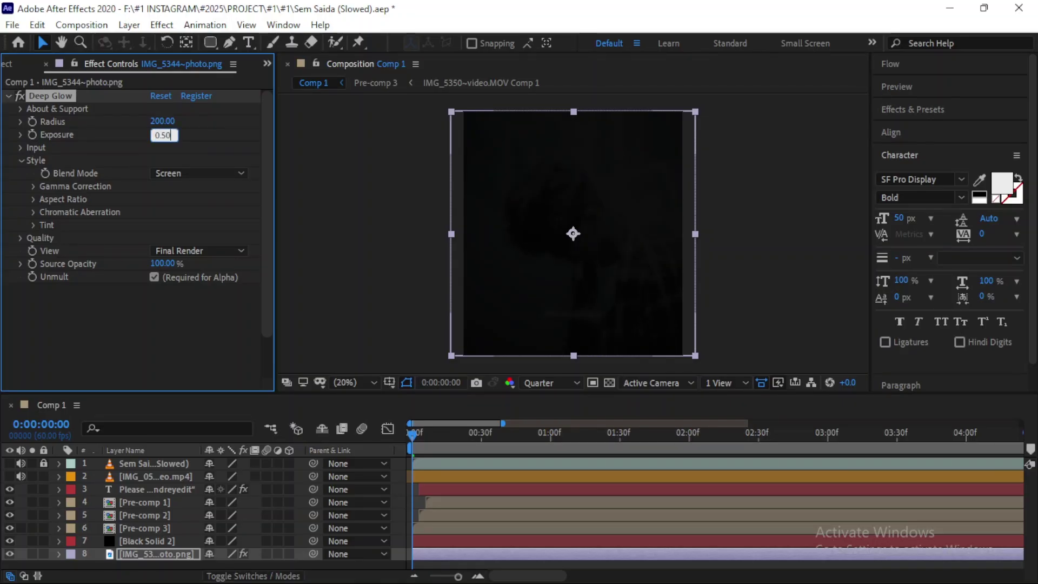
pyautogui.hotkey('ctrl', '`')
# - Keyframe the photo's Opacity starting at 0% and preview the fade-in
pyautogui.click(59, 554)
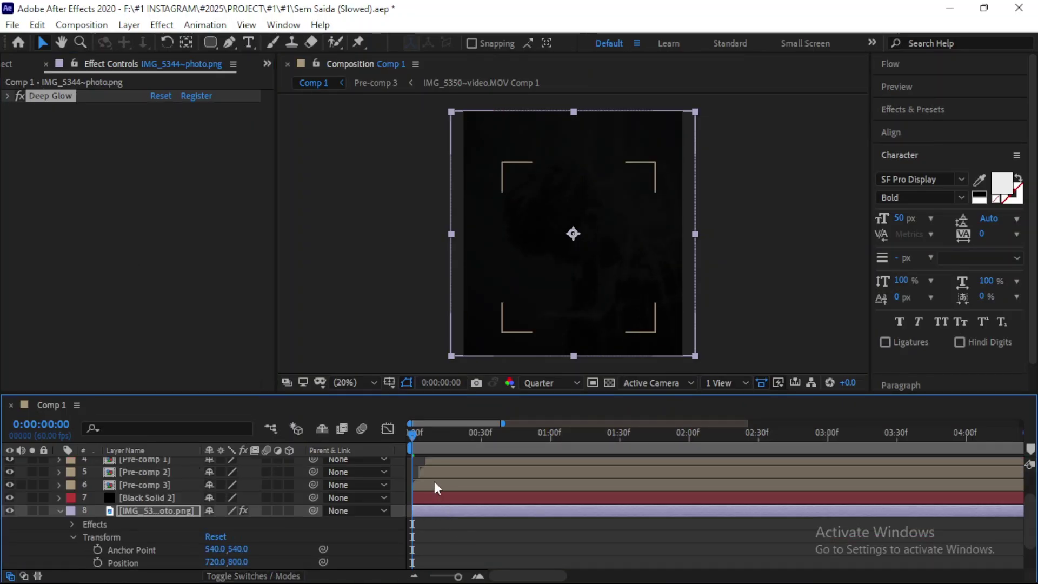
pyautogui.scroll(-3, 433, 487)
pyautogui.scroll(3, 436, 494)
pyautogui.click(437, 492)
pyautogui.scroll(-1, 517, 535)
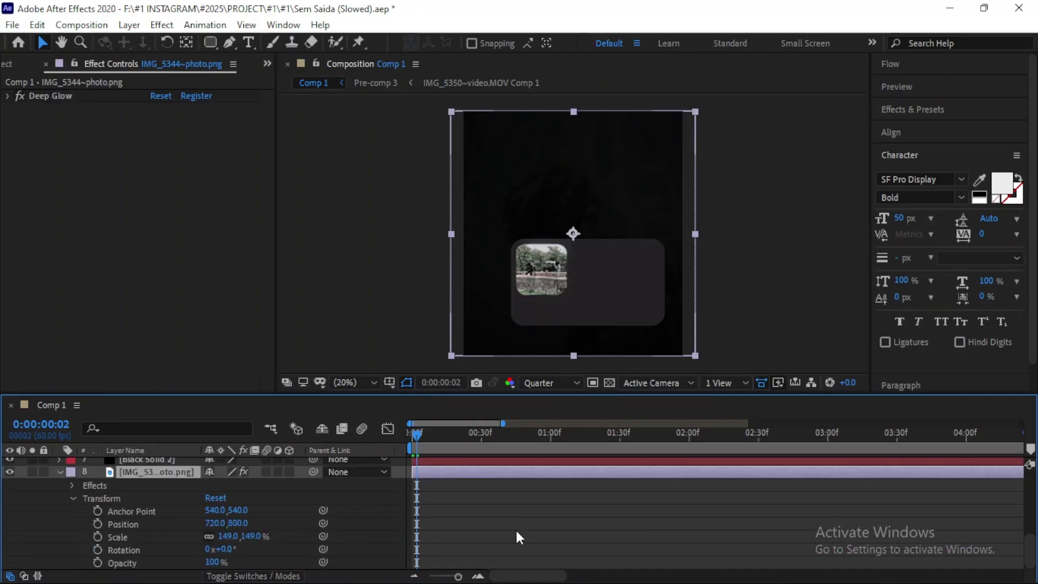
pyautogui.moveTo(212, 562); pyautogui.dragTo(213, 558)
pyautogui.press('Home')
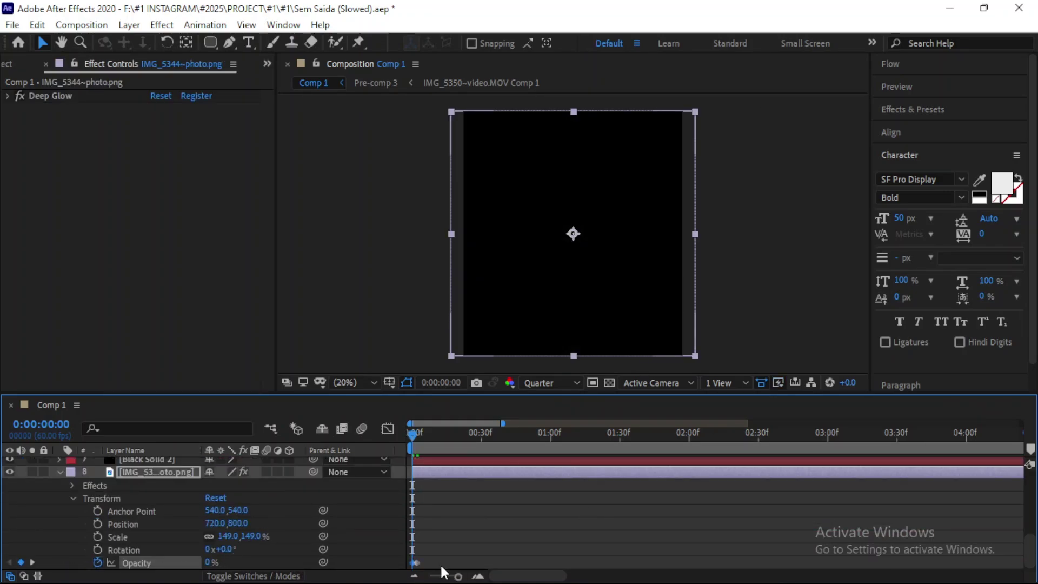
pyautogui.scroll(3, 528, 530)
pyautogui.click(58, 508)
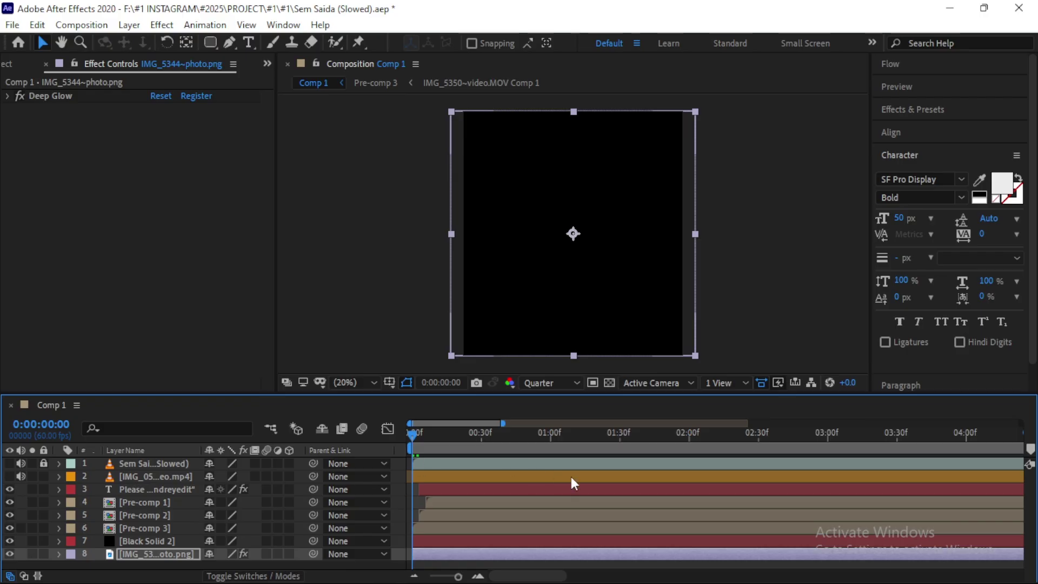
pyautogui.press('space')
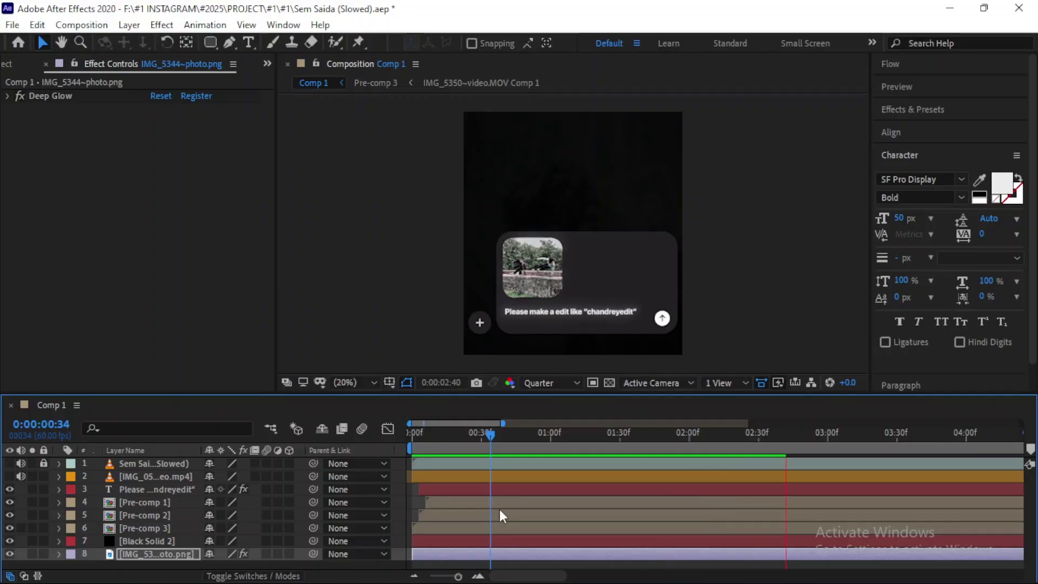
pyautogui.click(811, 446)
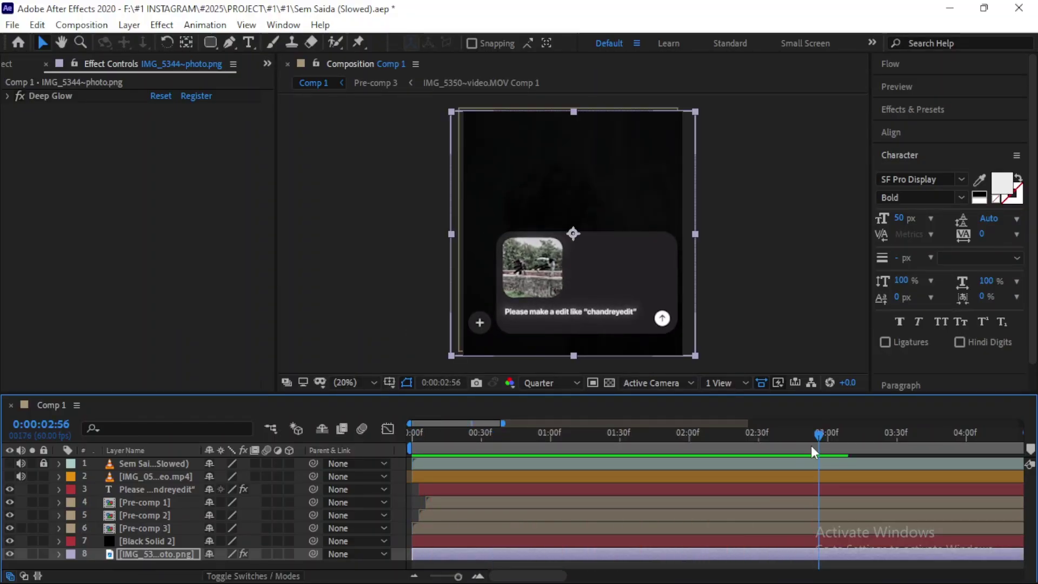
pyautogui.moveTo(770, 459); pyautogui.dragTo(779, 459)
# - Clear Pre-comp 1's old Scale keyframes and try a 40% scale value
pyautogui.click(781, 498)
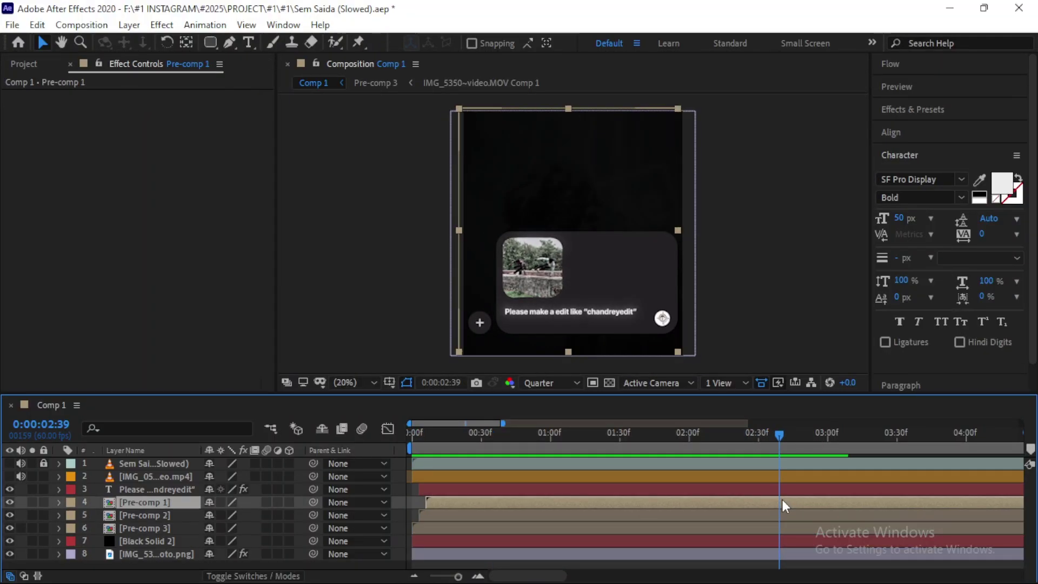
pyautogui.click(58, 503)
pyautogui.click(72, 515)
pyautogui.click(130, 536)
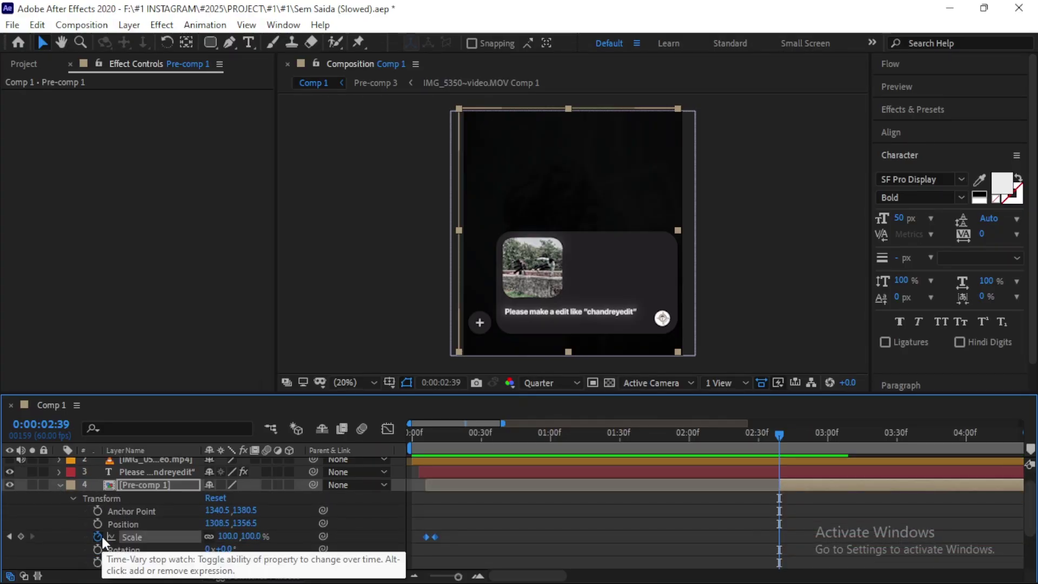
pyautogui.click(98, 536)
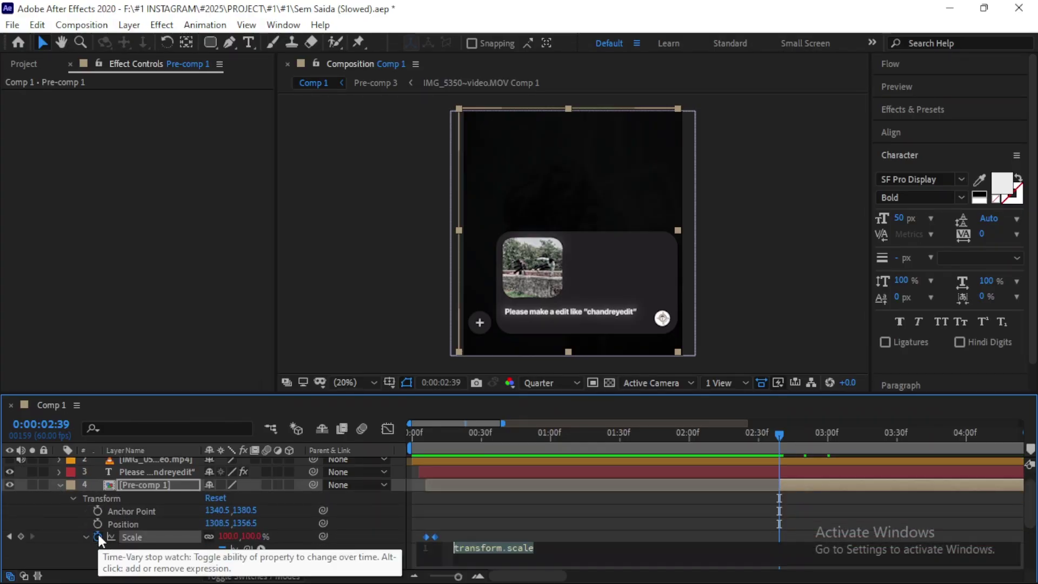
pyautogui.keyDown('alt'); pyautogui.click(98, 536); pyautogui.keyUp('alt')
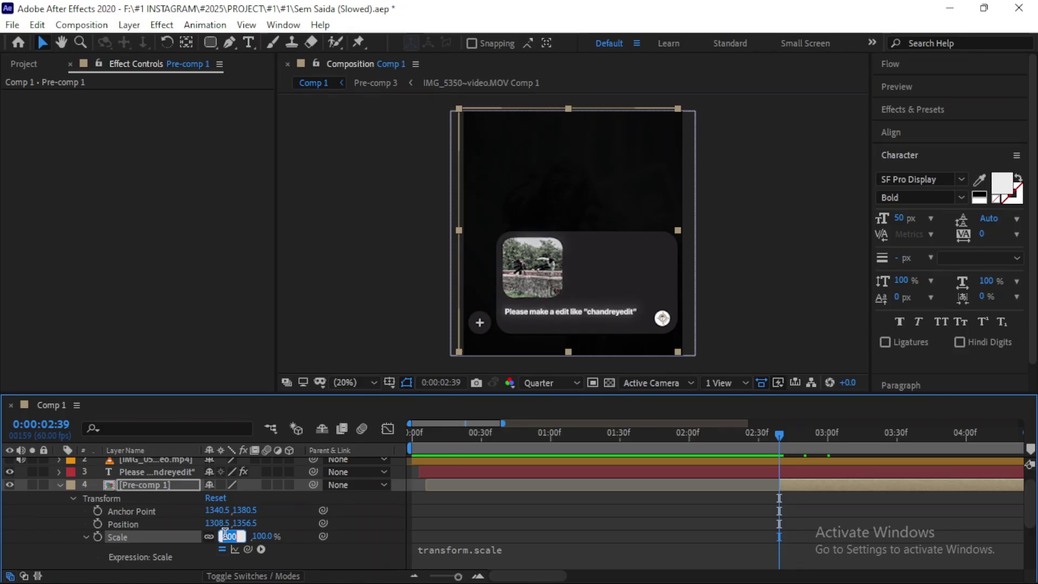
pyautogui.write('40')
pyautogui.press('Return')
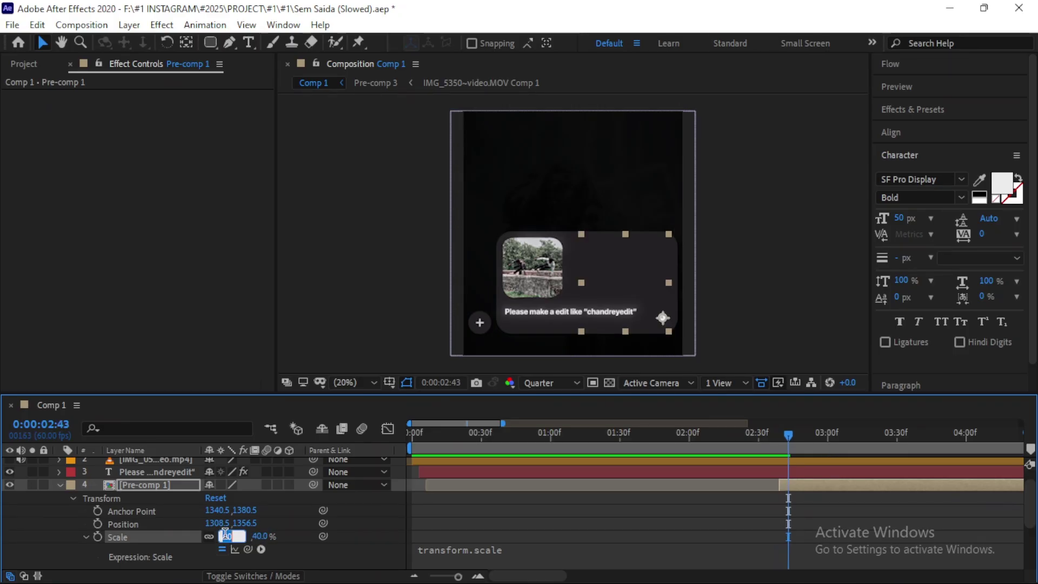
pyautogui.hotkey('ctrl', 'z')
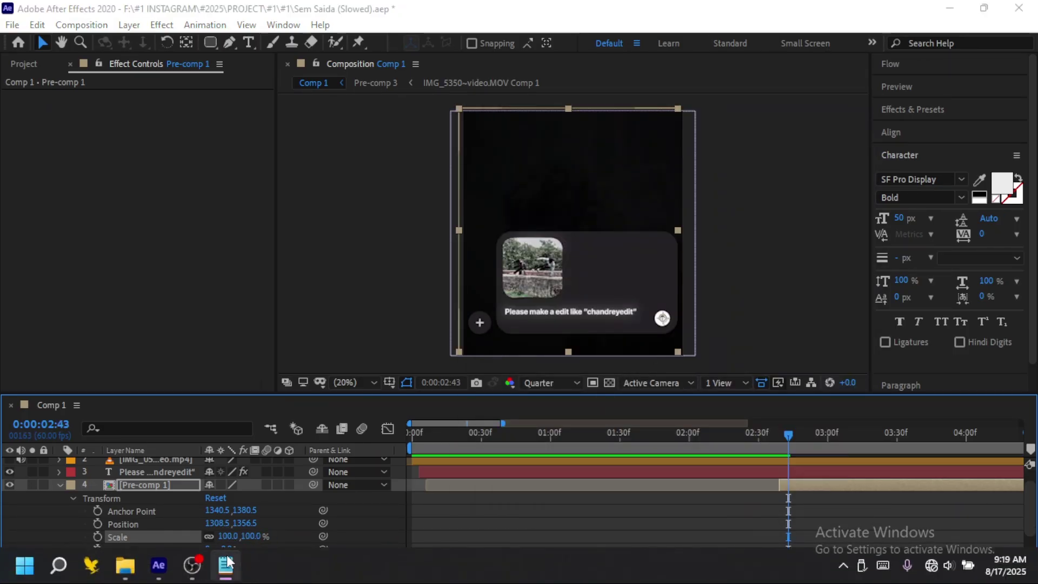
# - Add the copied bounce expression to Pre-comp 1's Scale and key a 40% starting scale
pyautogui.click(227, 564)
pyautogui.hotkey('ctrl', 'a')
pyautogui.rightClick(638, 216)
pyautogui.click(600, 81)
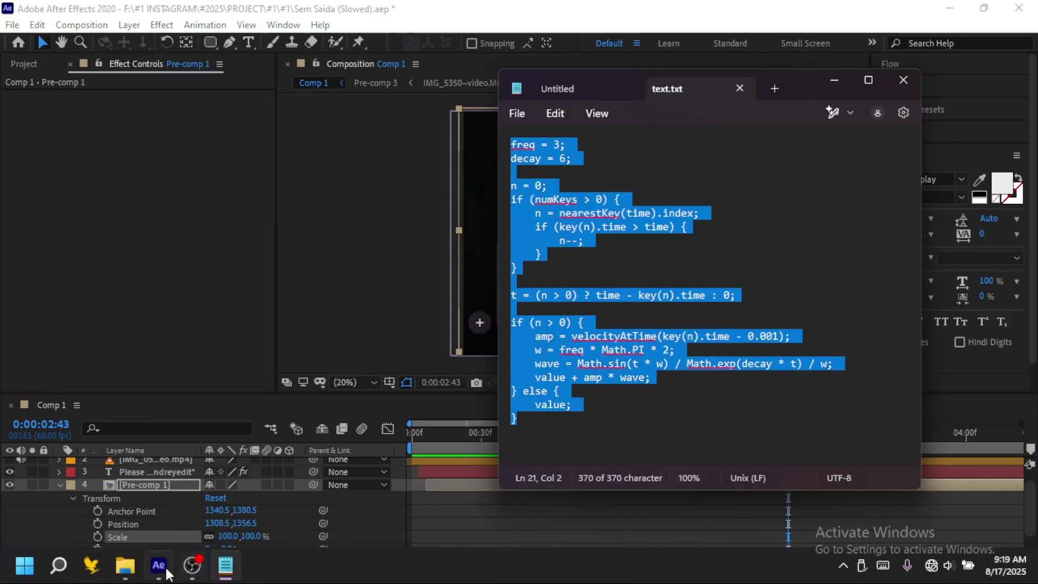
pyautogui.click(489, 527)
pyautogui.hotkey('alt', 'shift', '=')
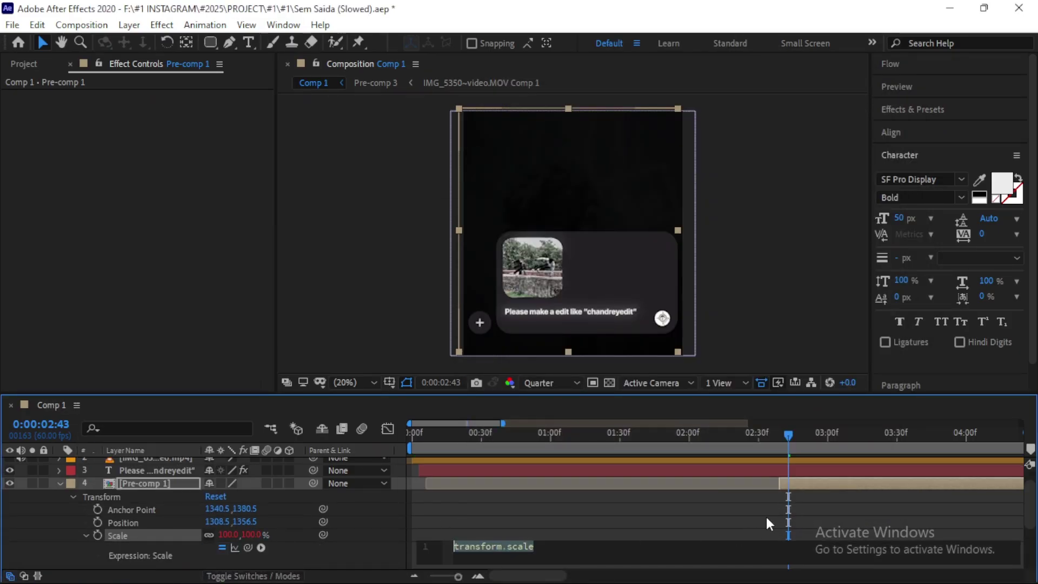
pyautogui.click(782, 435)
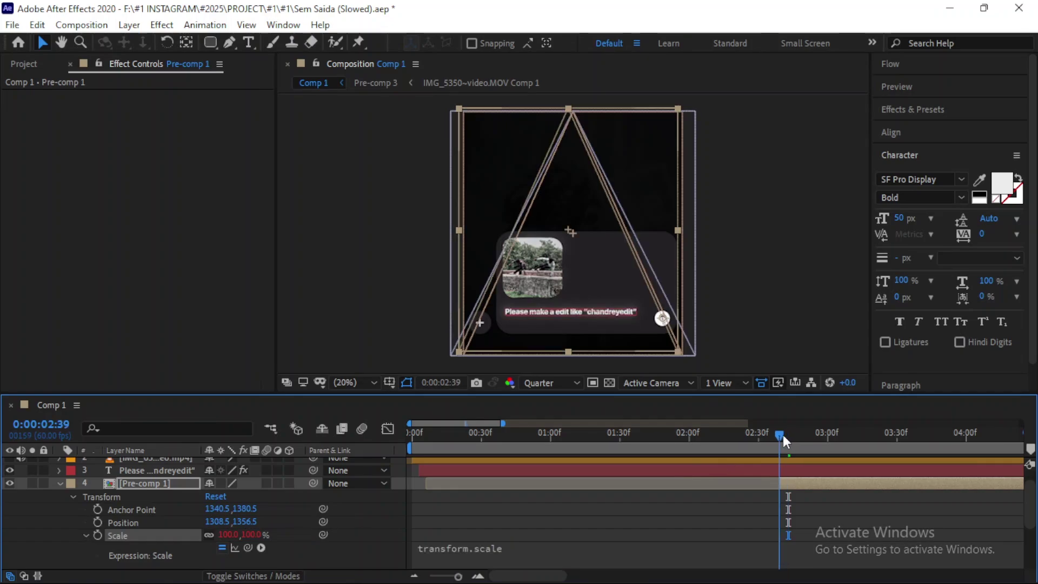
pyautogui.click(226, 535)
pyautogui.write('40')
pyautogui.press('Return')
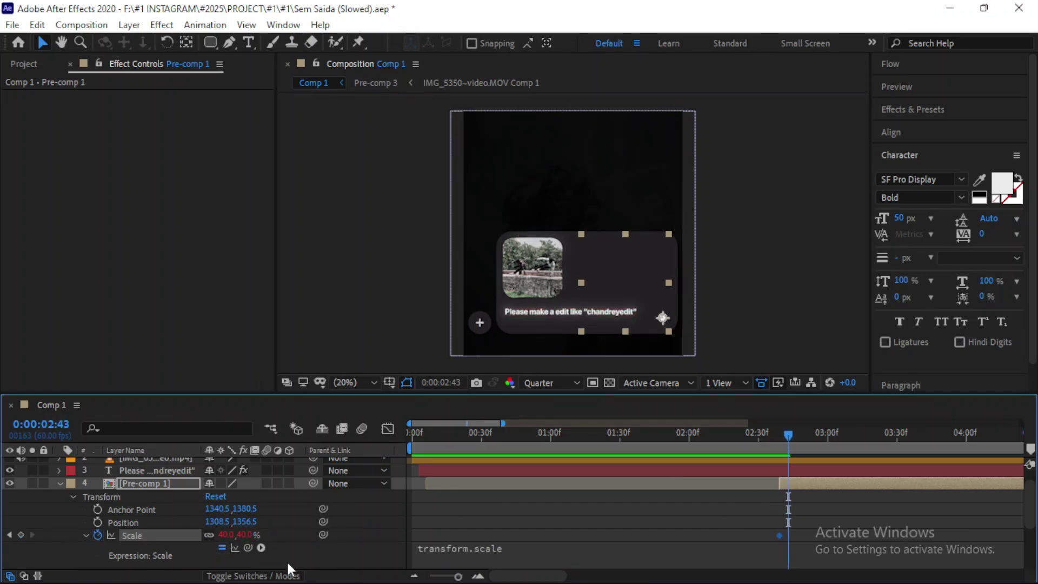
pyautogui.press('Return')
# - Preview Pre-comp 1 popping in from 40% scale
pyautogui.press('j')
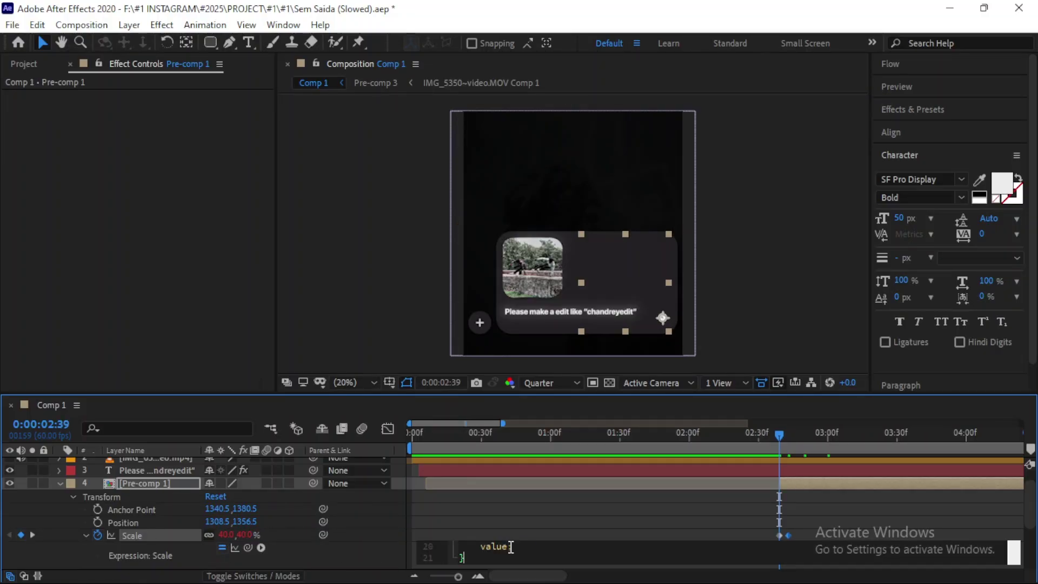
pyautogui.press('u')
pyautogui.press('j')
pyautogui.press('space')
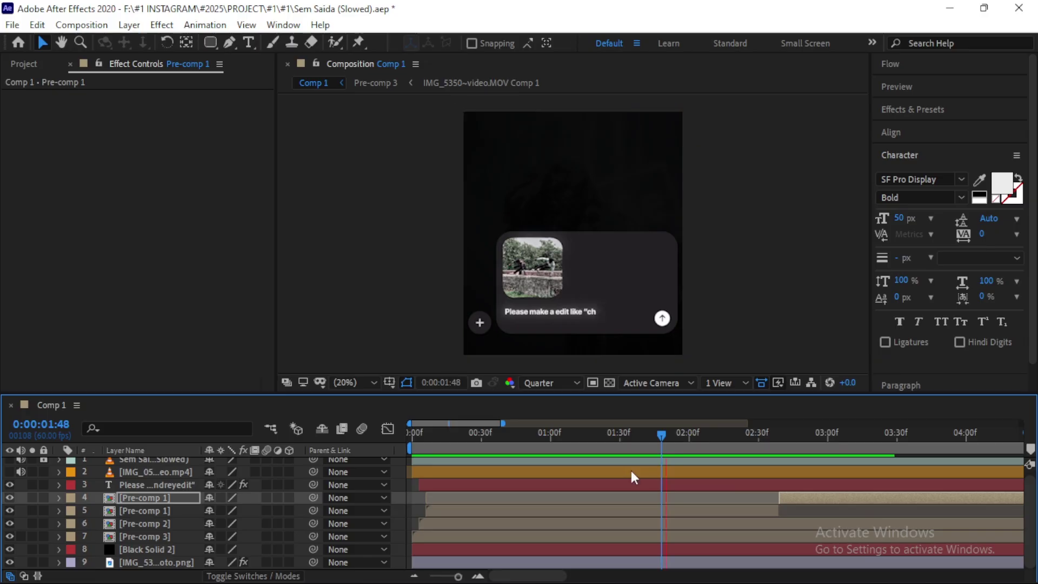
pyautogui.press('space')
pyautogui.press('space')
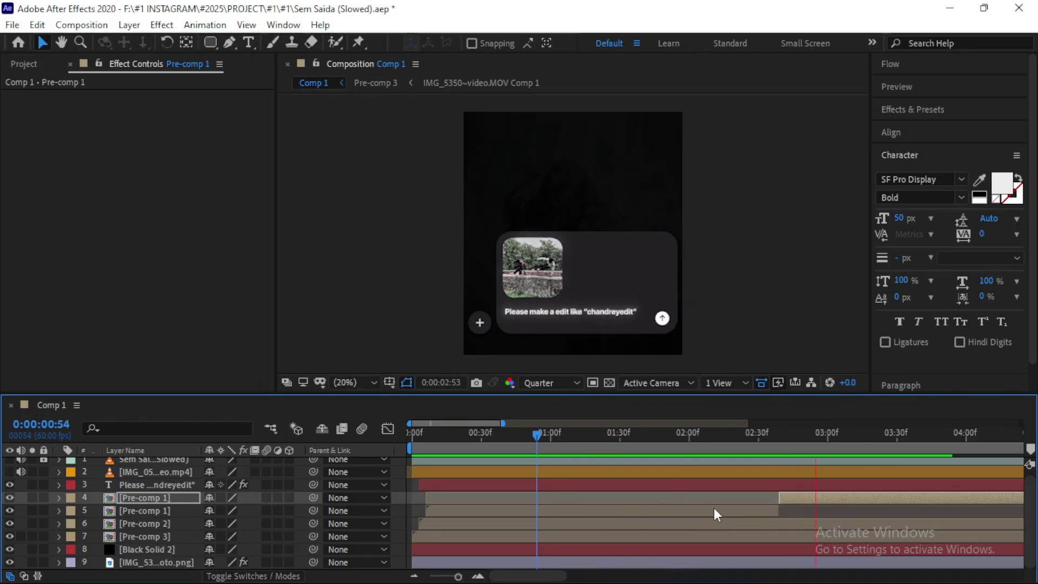
pyautogui.press('space')
pyautogui.press('space')
pyautogui.press('space')
# - Add a new null object, Null 2, at 3:30 in the timeline
pyautogui.click(414, 576)
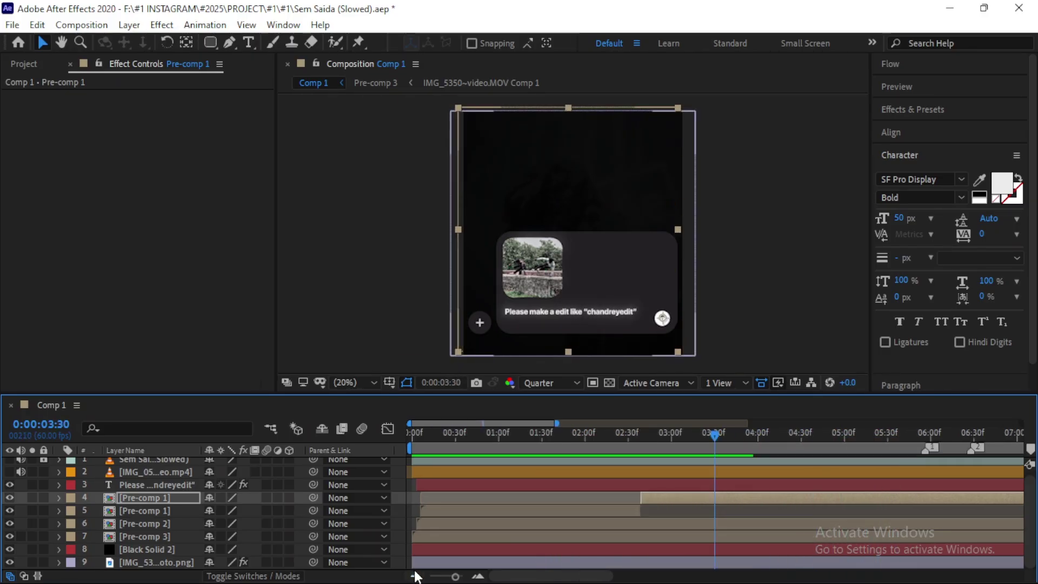
pyautogui.press('`')
pyautogui.rightClick(192, 331)
pyautogui.moveTo(223, 351)
pyautogui.click(438, 431)
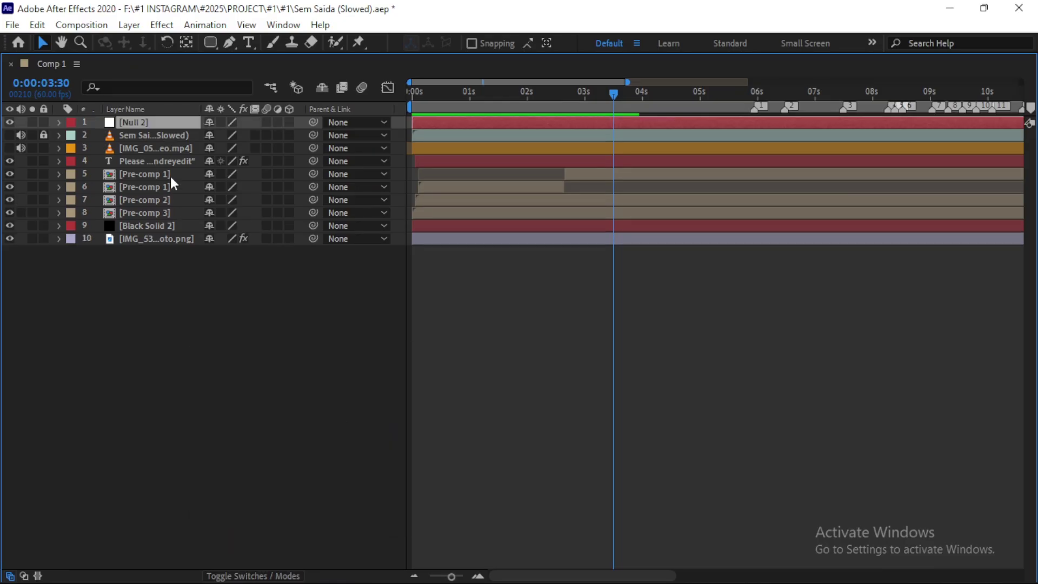
pyautogui.press('`')
# - Parent the card layers to Null 2 and key its Position at 3:20
pyautogui.moveTo(157, 537); pyautogui.dragTo(344, 489)
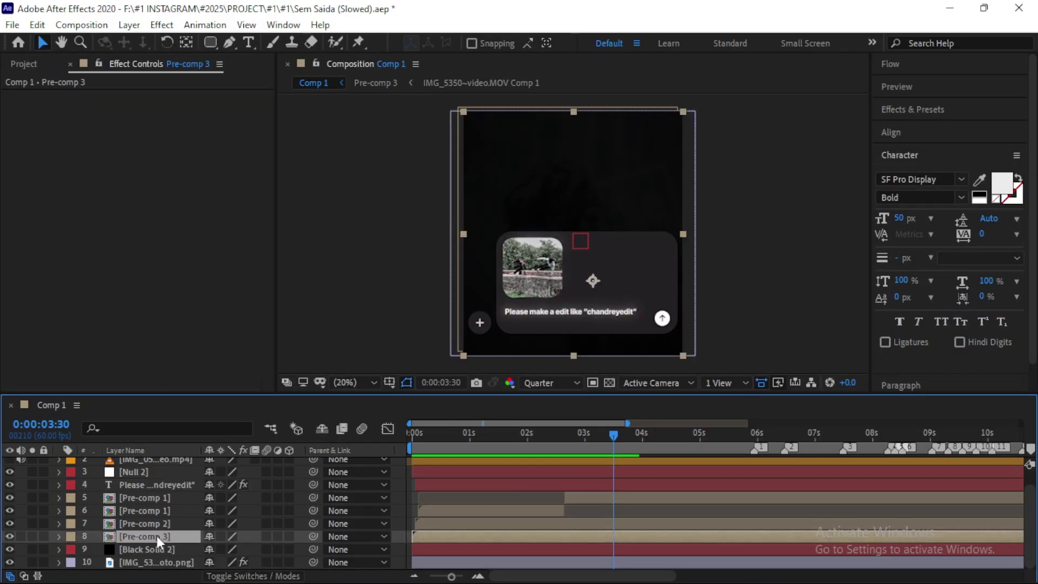
pyautogui.click(180, 474)
pyautogui.click(59, 471)
pyautogui.press('=')
pyautogui.press('=')
pyautogui.click(576, 440)
pyautogui.moveTo(577, 442); pyautogui.dragTo(575, 442)
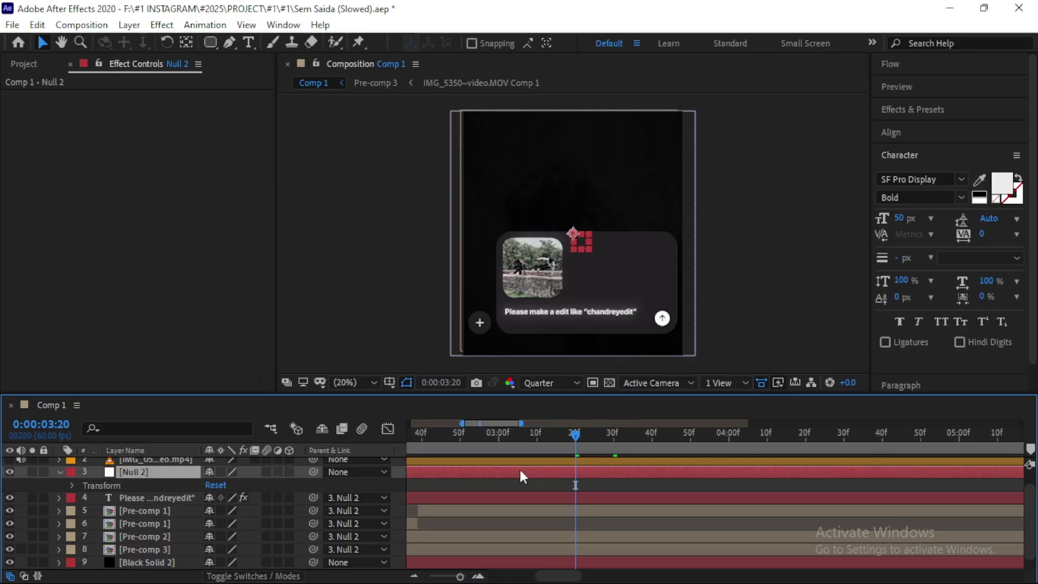
pyautogui.click(72, 485)
# - Raise the card slightly, then push it off the bottom at 3:50 with Easy Ease
pyautogui.moveTo(239, 510); pyautogui.dragTo(255, 516)
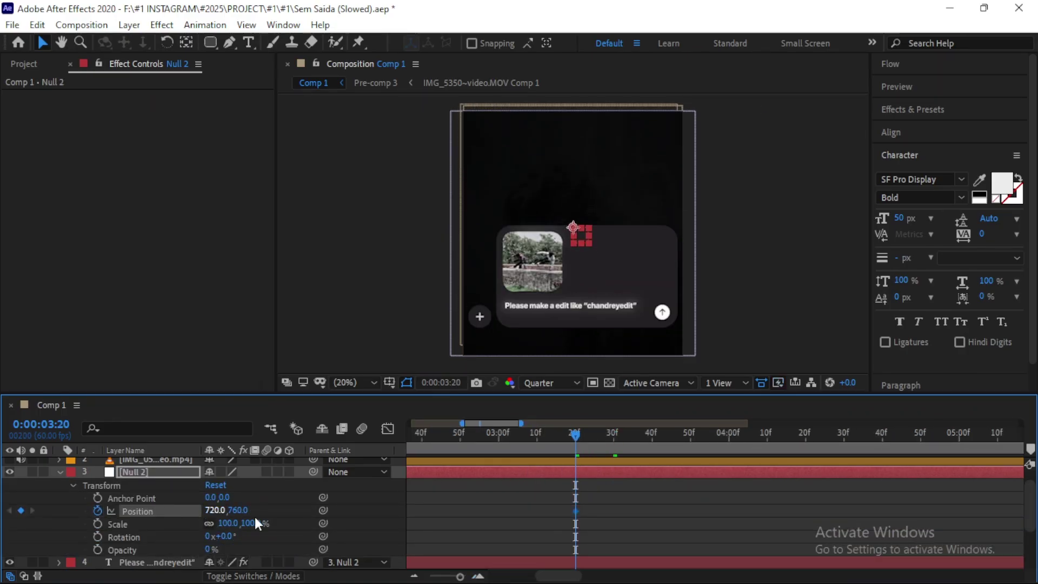
pyautogui.moveTo(670, 434); pyautogui.dragTo(690, 434)
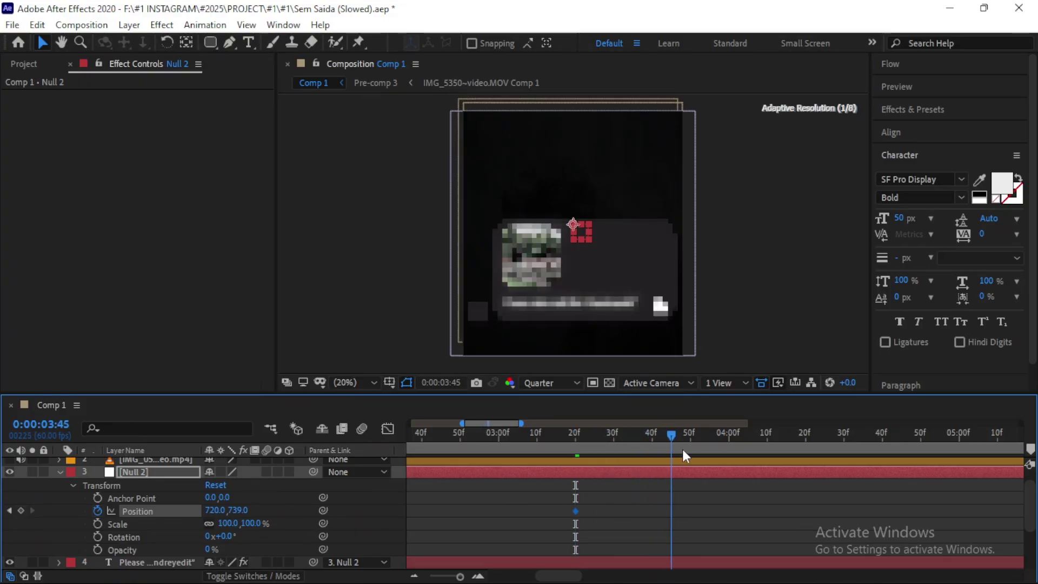
pyautogui.moveTo(238, 509); pyautogui.dragTo(399, 530)
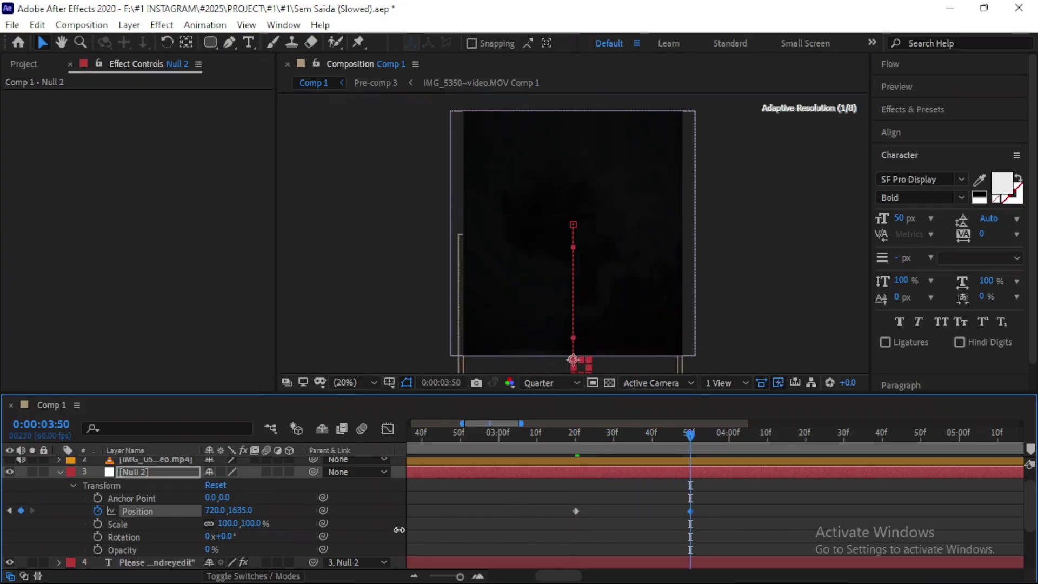
pyautogui.moveTo(725, 521); pyautogui.dragTo(540, 482)
pyautogui.rightClick(690, 511)
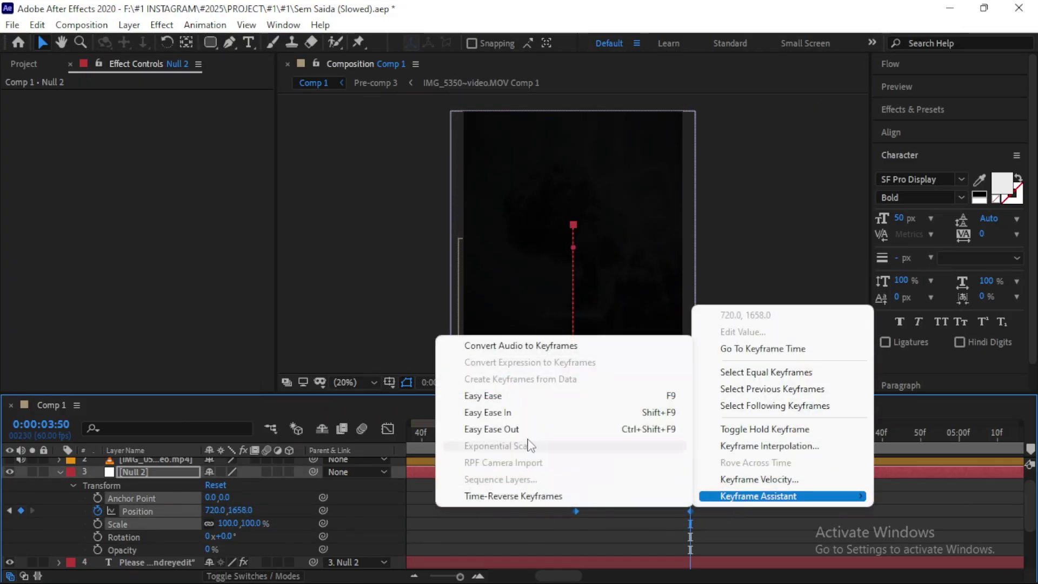
pyautogui.click(492, 394)
pyautogui.click(545, 442)
# - Preview the slide-down, revert to linear keyframes, and add a slight lift at 3:30
pyautogui.press('space')
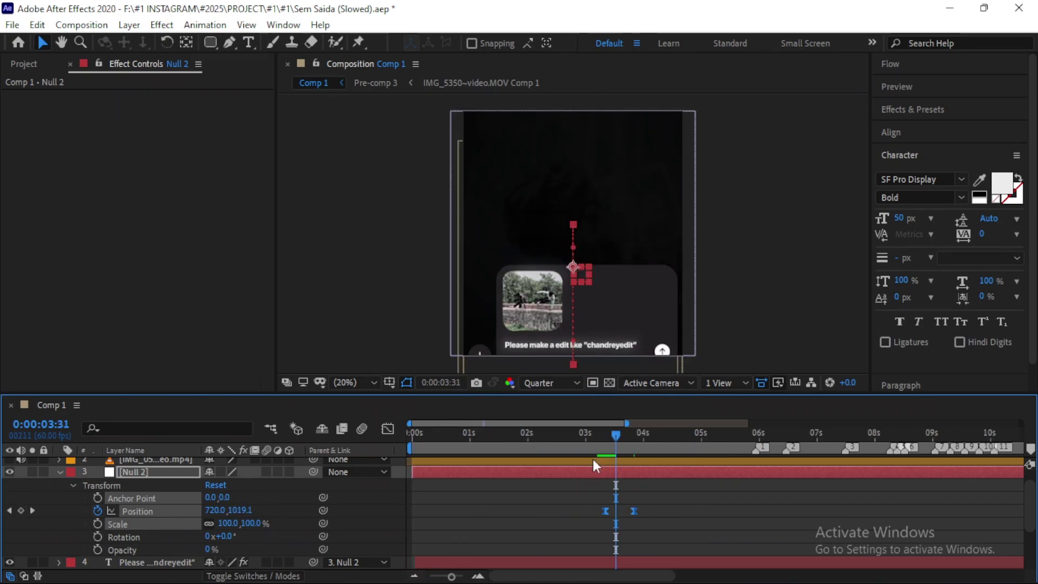
pyautogui.press('-')
pyautogui.press('-')
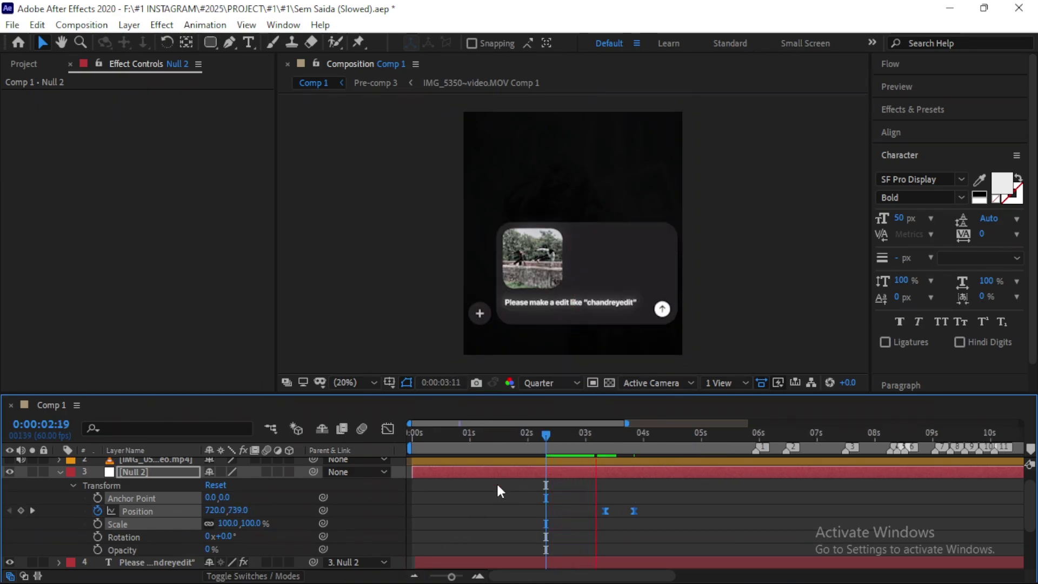
pyautogui.click(566, 435)
pyautogui.hotkey('ctrl', 'z')
pyautogui.press('k')
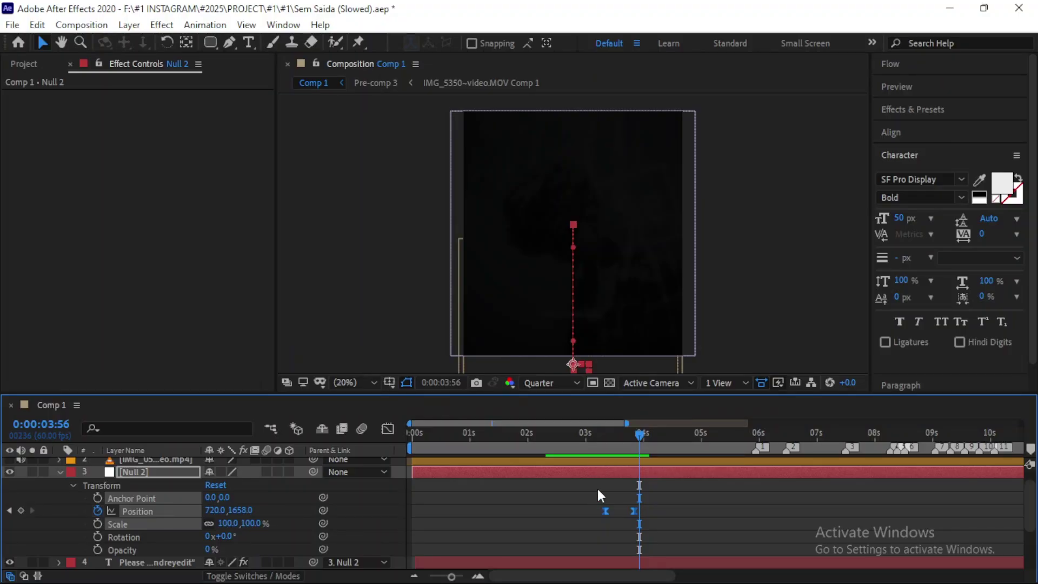
pyautogui.press('j')
pyautogui.press('k')
pyautogui.press('j')
pyautogui.press('=')
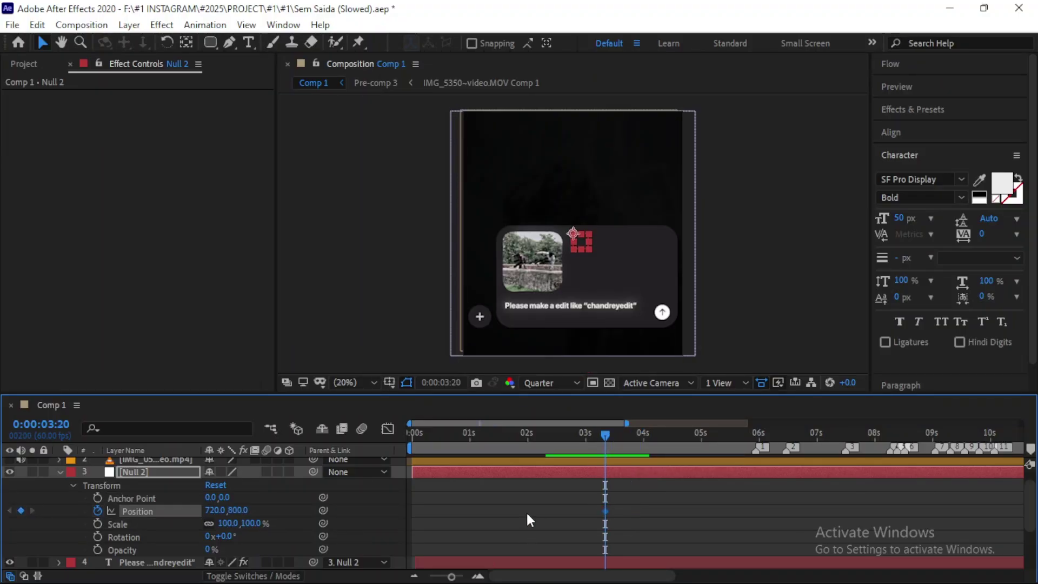
pyautogui.moveTo(604, 437); pyautogui.dragTo(624, 439)
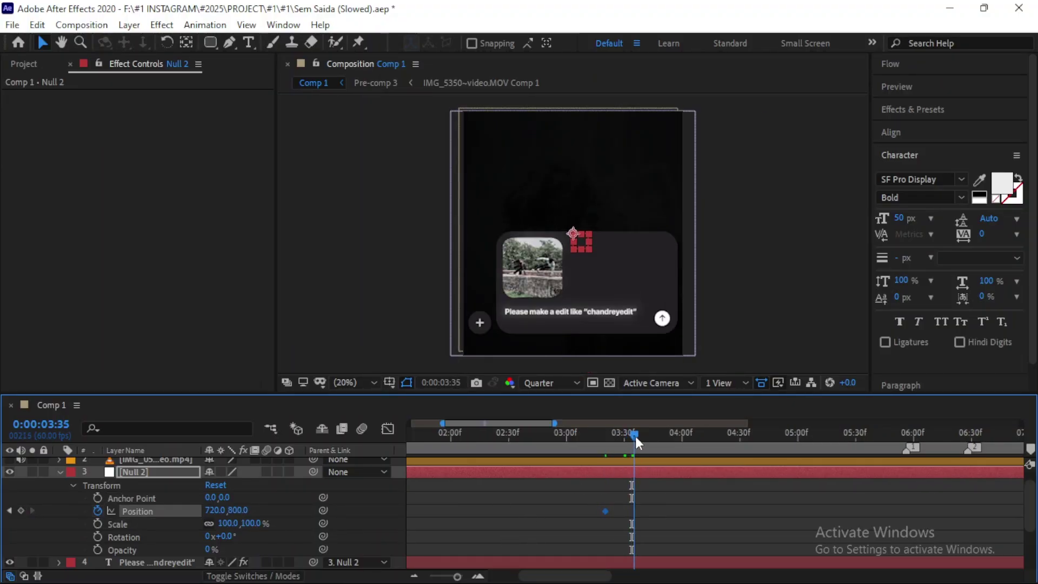
pyautogui.moveTo(242, 516)
pyautogui.mouseDown()
pyautogui.moveTo(222, 516)
pyautogui.moveTo(344, 528)
pyautogui.mouseUp()
pyautogui.click(660, 435)
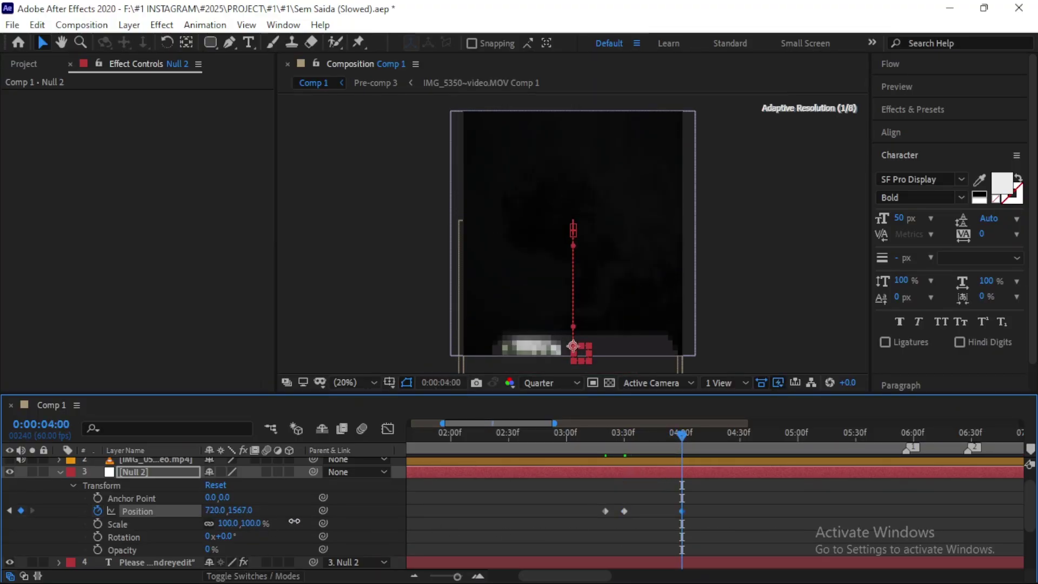
# - Easy-ease Null 2's Position keyframes and apply Flow User Curve preset 13, then preview
pyautogui.rightClick(723, 527)
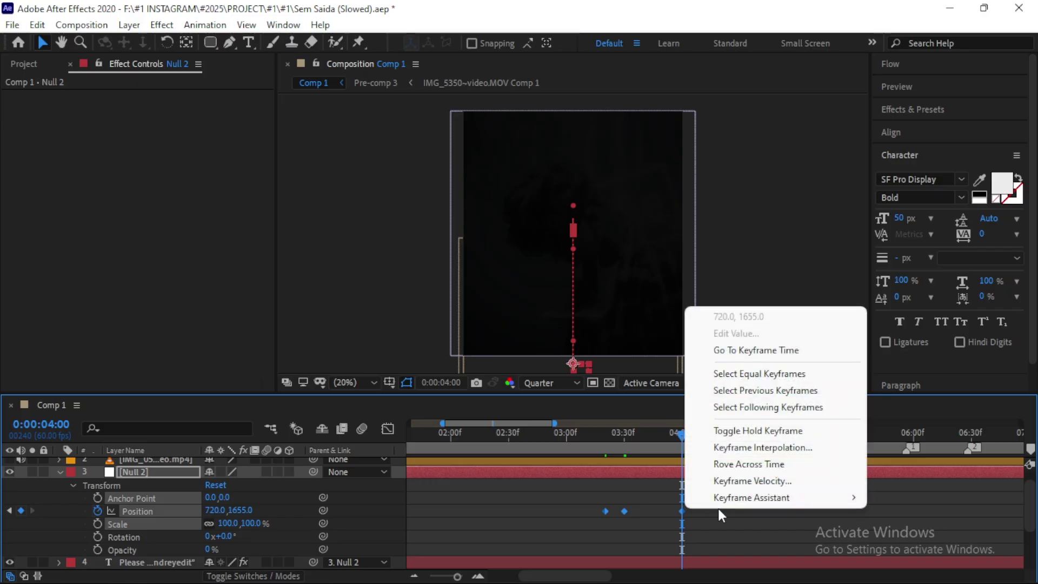
pyautogui.click(908, 500)
pyautogui.click(943, 157)
pyautogui.moveTo(946, 166); pyautogui.dragTo(952, 371)
pyautogui.scroll(-2, 965, 302)
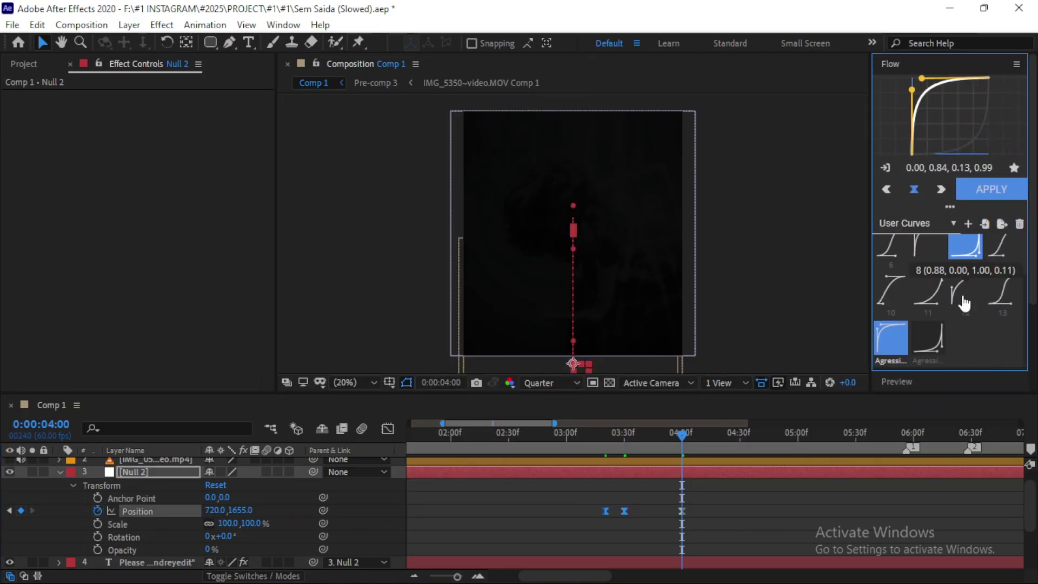
pyautogui.click(1002, 290)
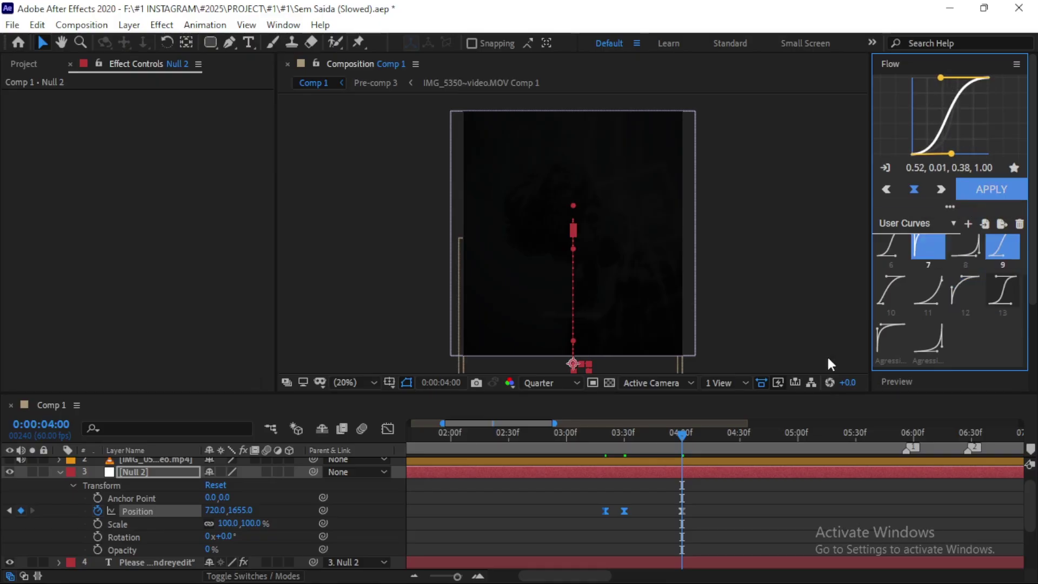
pyautogui.click(1003, 290)
pyautogui.click(991, 189)
pyautogui.press('space')
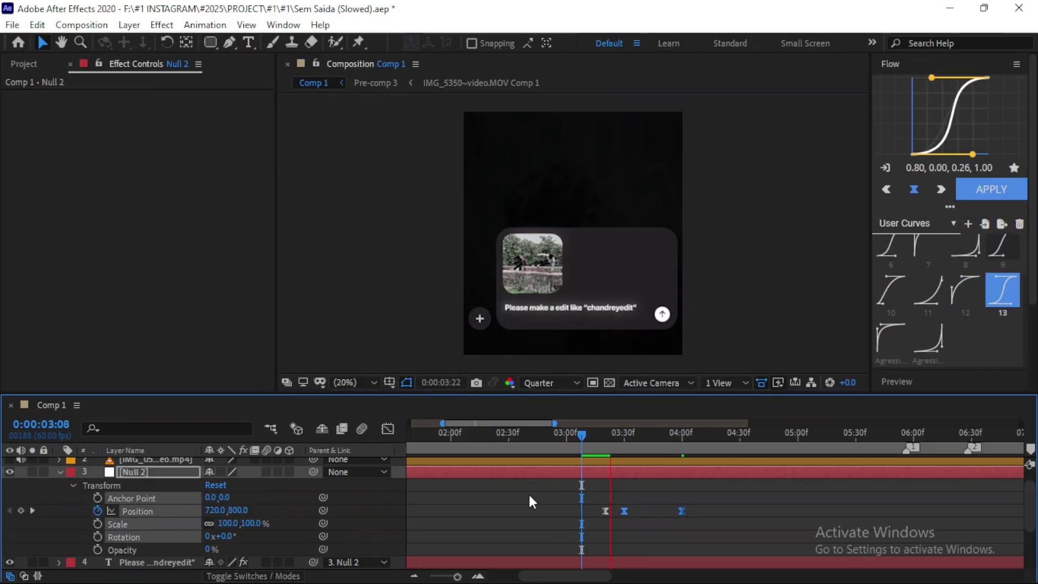
# - Try Flow preset 9, then settle on preset 5 (0.74, 0.00, 0.00, 1.00) and preview
pyautogui.moveTo(722, 532); pyautogui.dragTo(622, 489)
pyautogui.click(1002, 246)
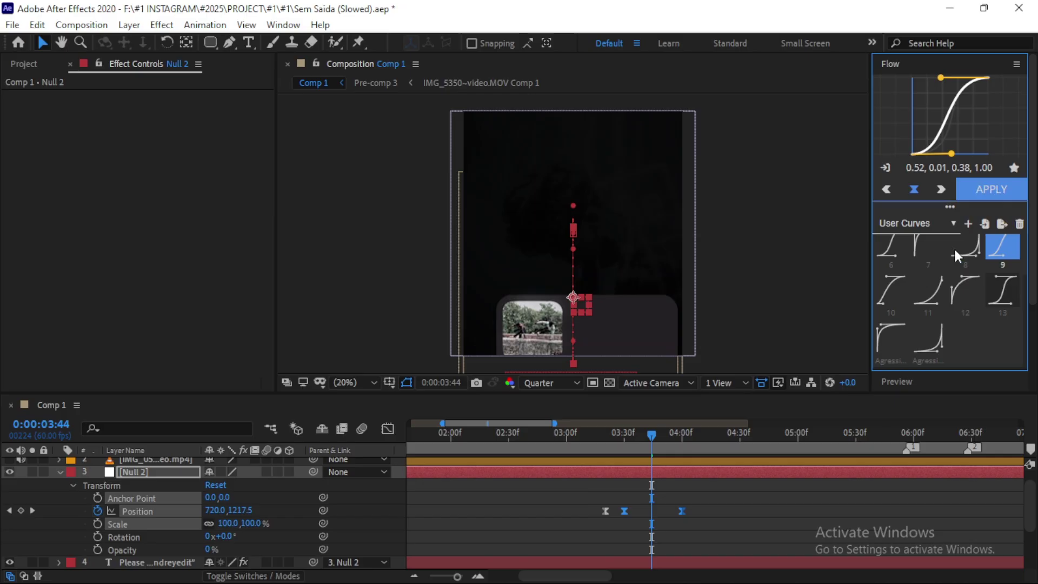
pyautogui.click(553, 495)
pyautogui.press('space')
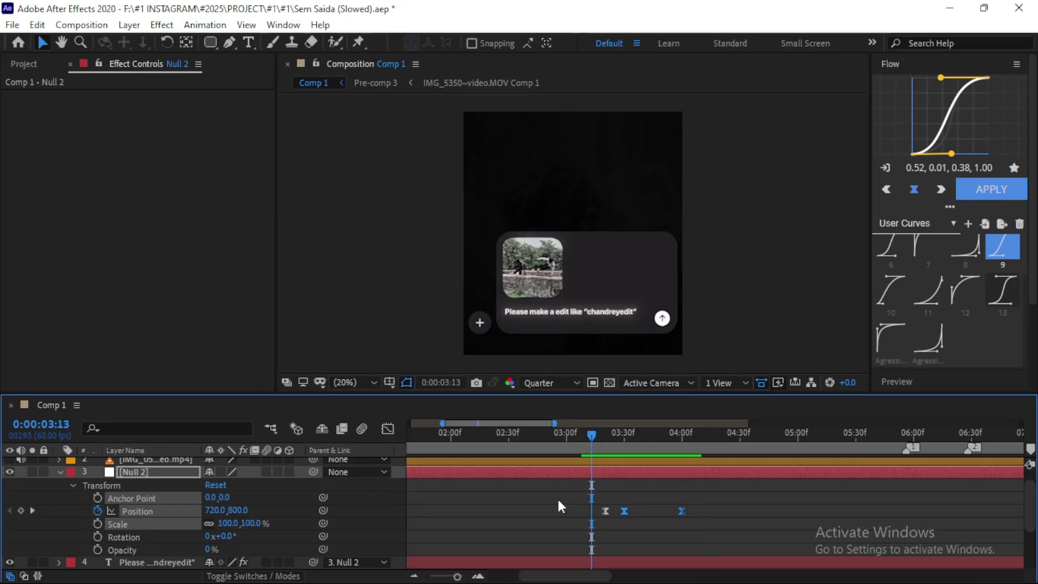
pyautogui.press('space')
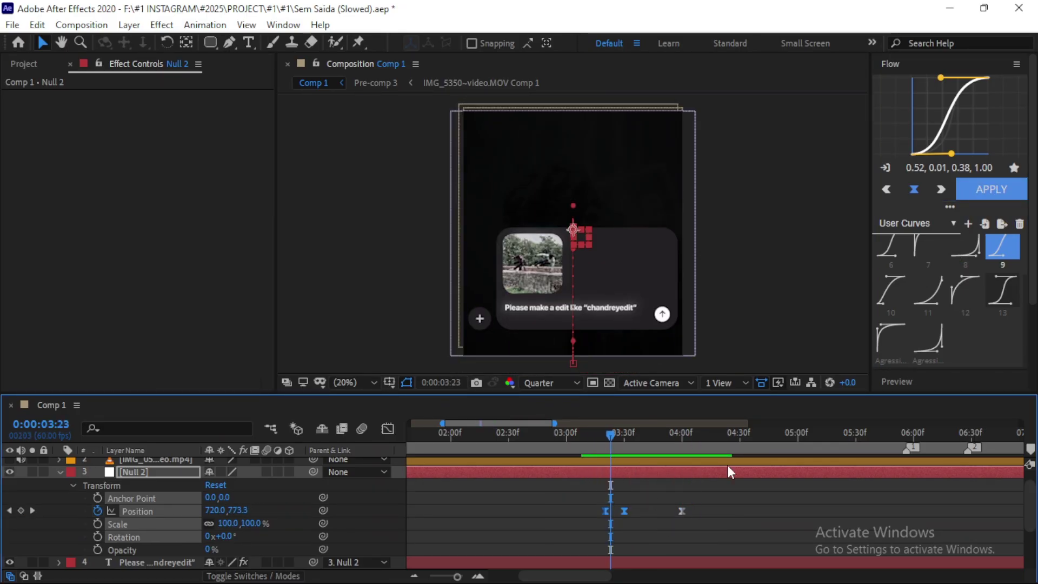
pyautogui.scroll(2, 985, 353)
pyautogui.click(1002, 253)
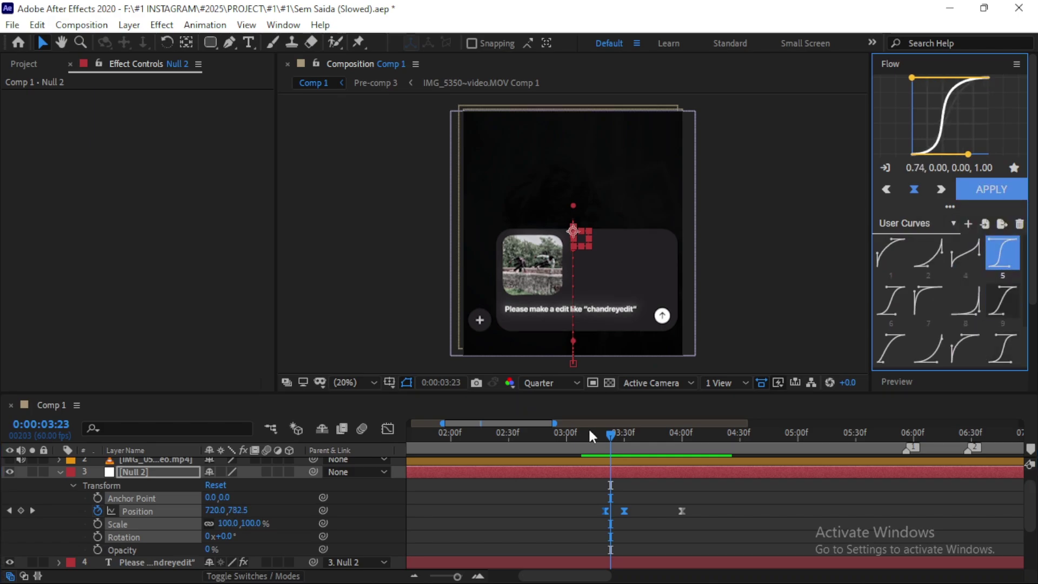
pyautogui.press('-')
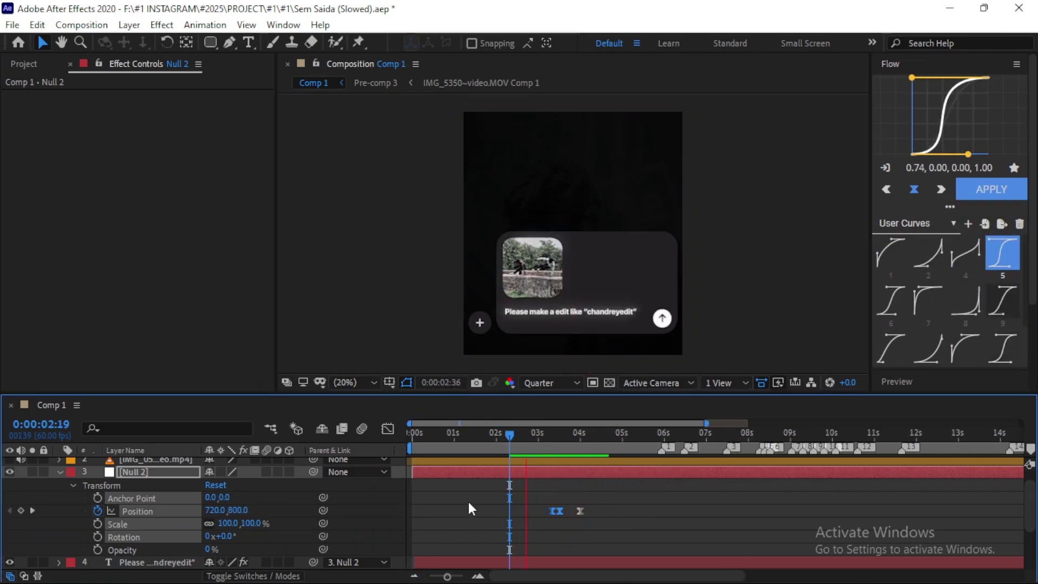
pyautogui.click(598, 523)
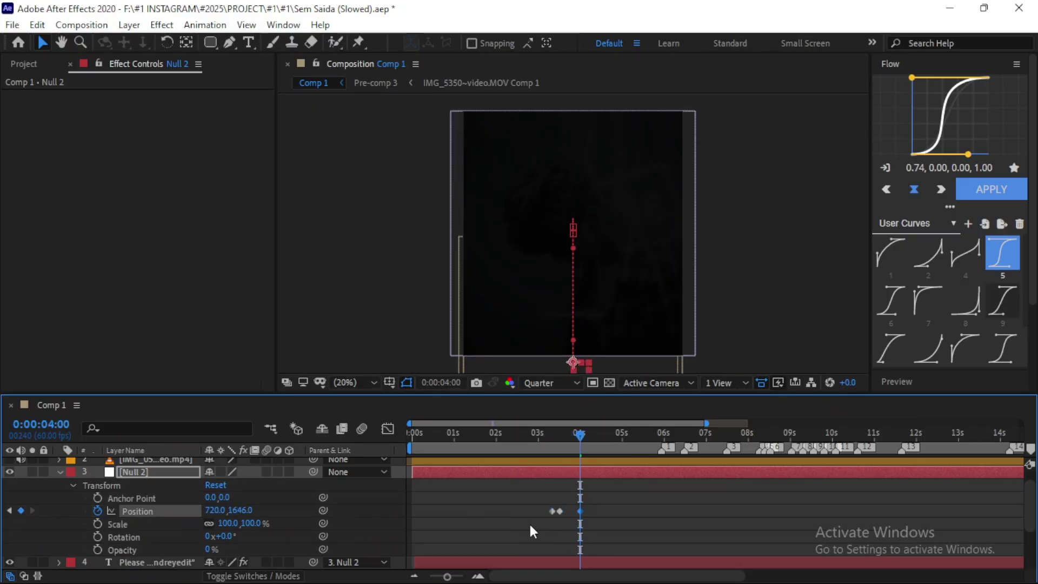
# - Re-key Null 2's Position: 800 at 3:15, Y 703 at 3:30, Y 1638 at 4:00
pyautogui.hotkey('ctrl', 'z')
pyautogui.click(478, 577)
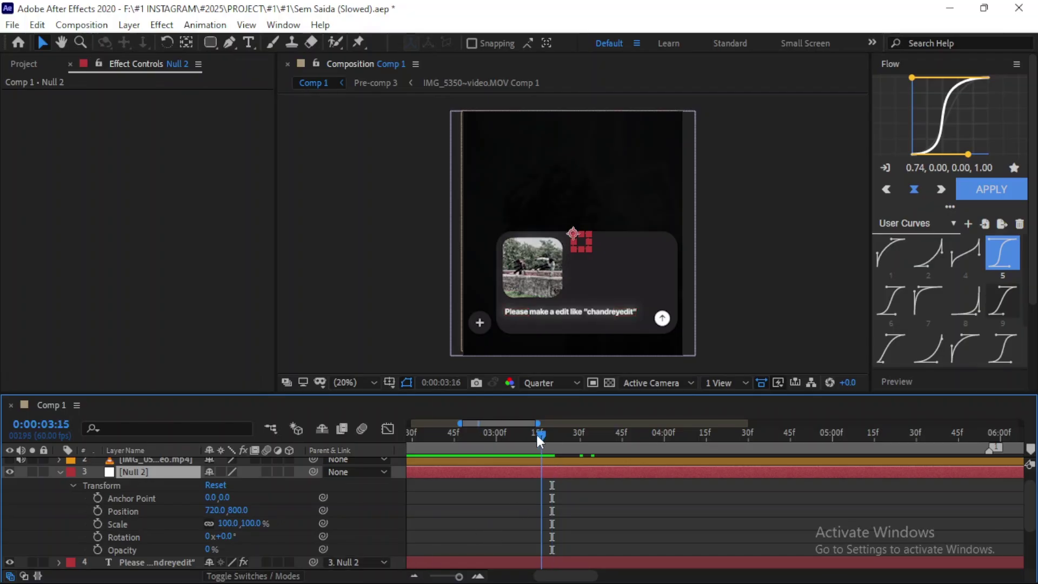
pyautogui.moveTo(442, 440); pyautogui.dragTo(531, 459)
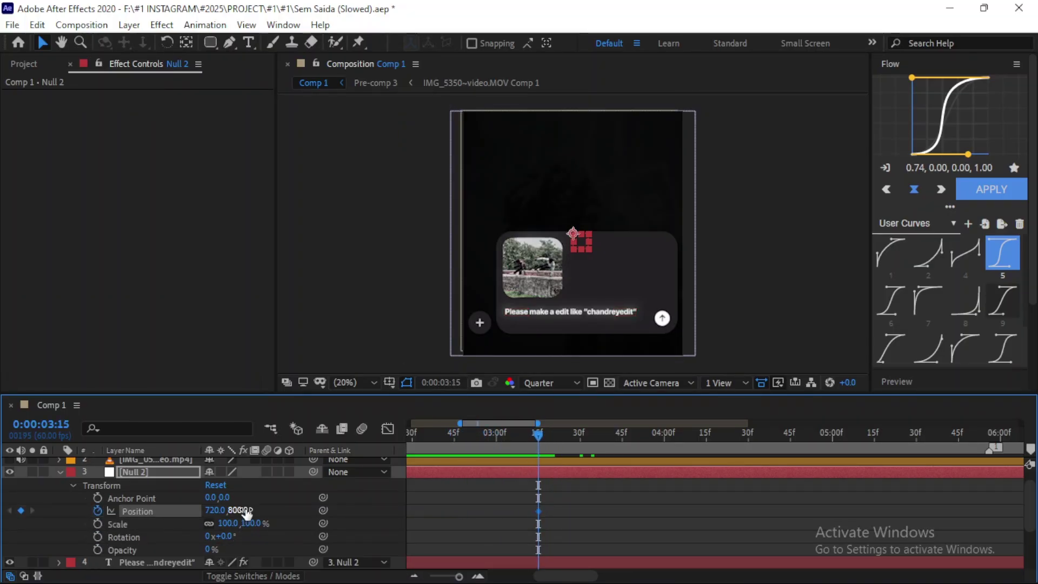
pyautogui.moveTo(537, 433); pyautogui.dragTo(578, 440)
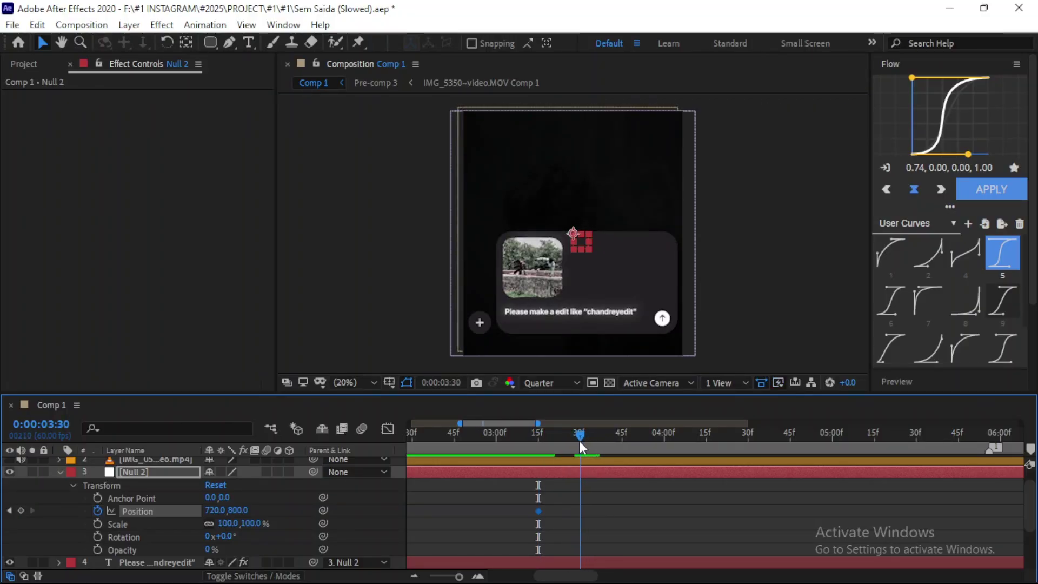
pyautogui.moveTo(238, 510); pyautogui.dragTo(332, 510)
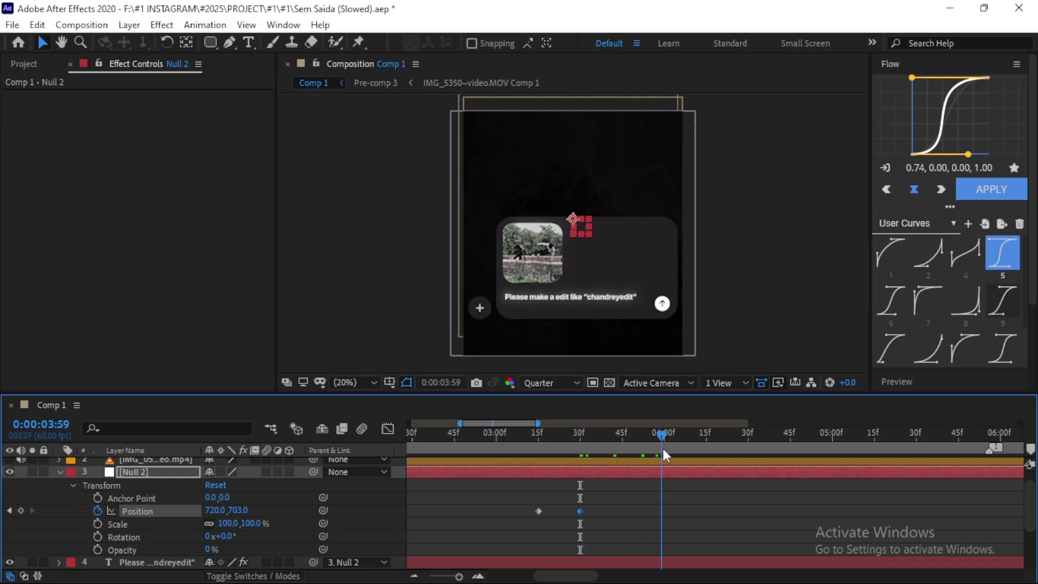
pyautogui.moveTo(238, 512); pyautogui.dragTo(651, 504)
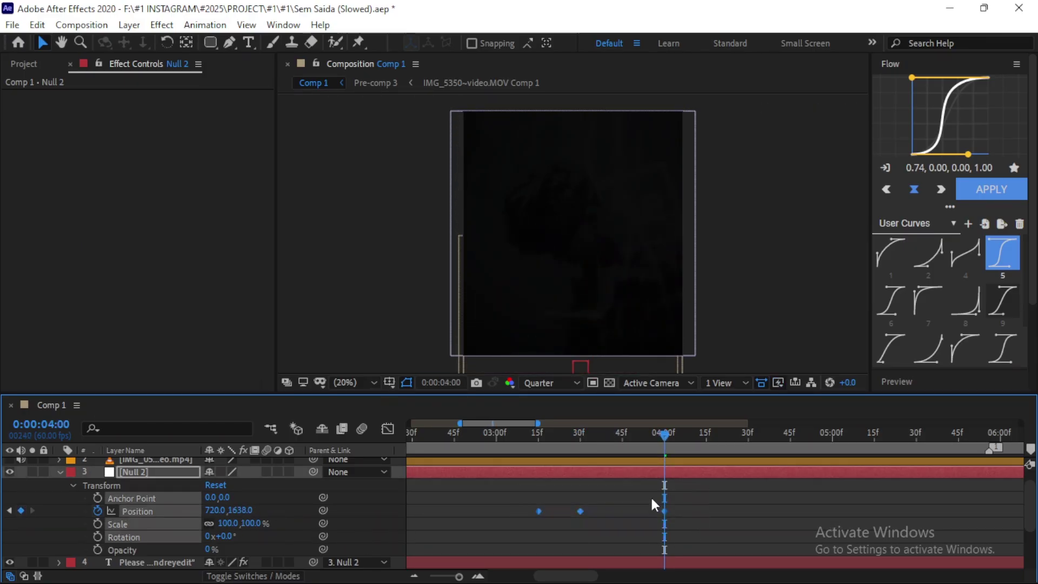
pyautogui.click(9, 510)
pyautogui.click(10, 510)
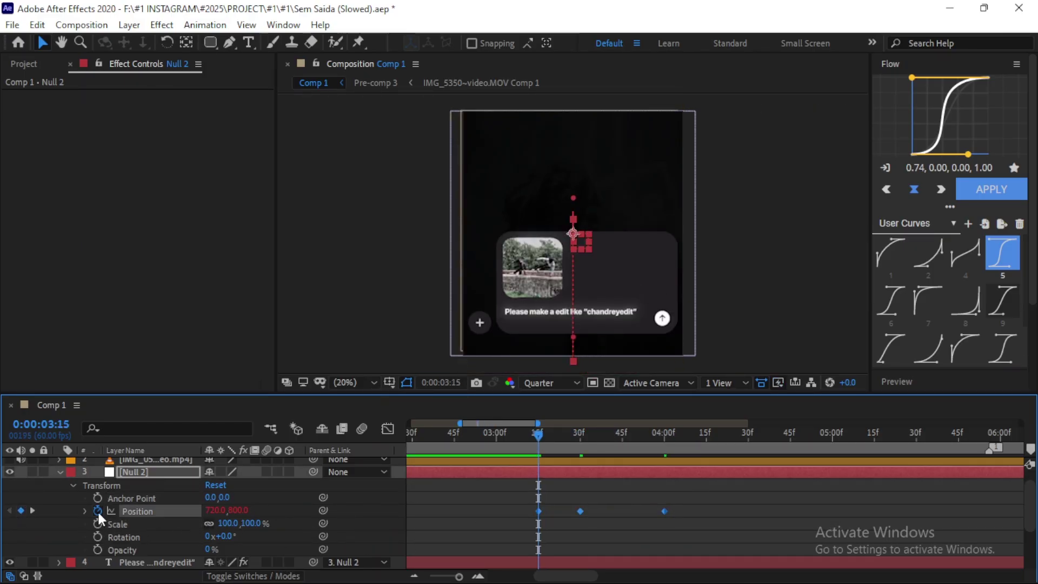
pyautogui.hotkey('ctrl', 'v')
pyautogui.press('u')
pyautogui.click(465, 439)
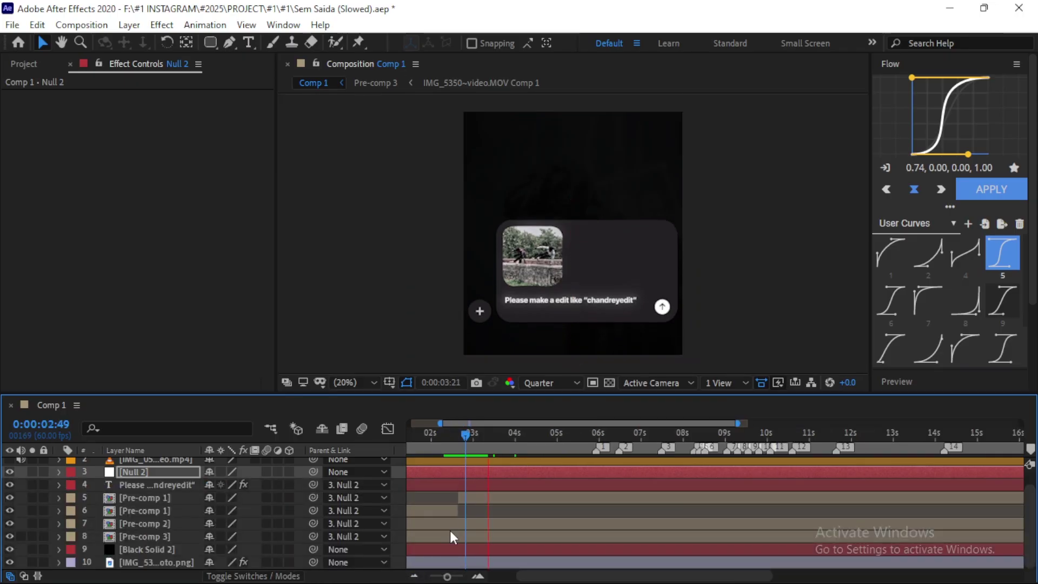
# - Preview the whole animation from the start and select Null 2
pyautogui.moveTo(522, 435); pyautogui.dragTo(456, 435)
pyautogui.press('-')
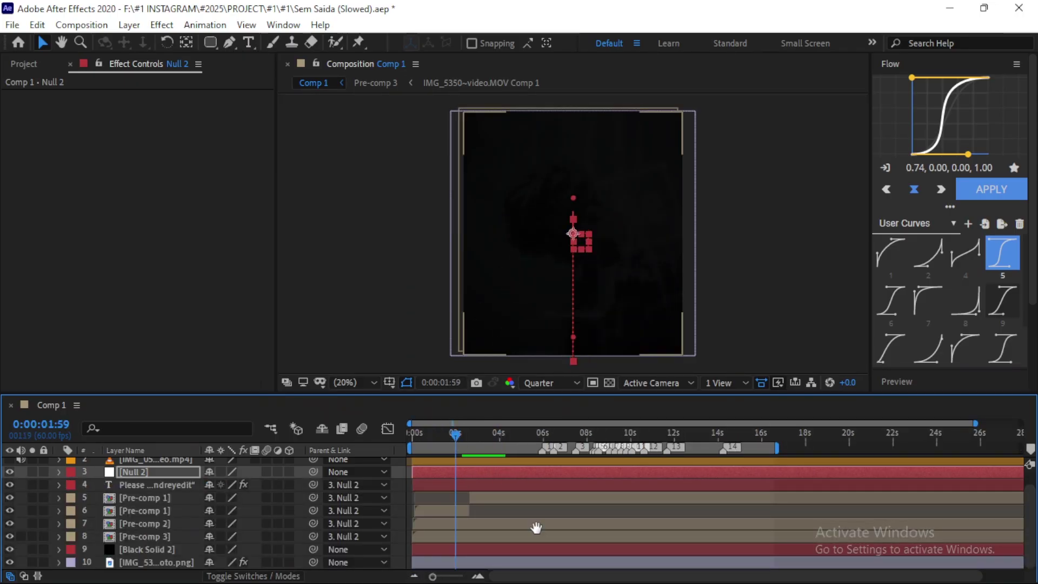
pyautogui.click(439, 437)
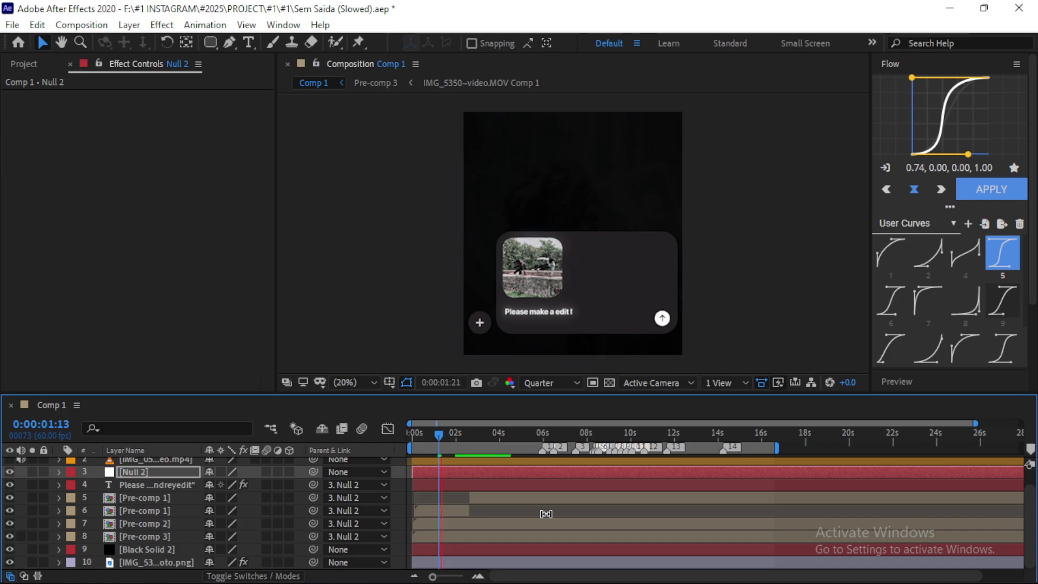
pyautogui.press('space')
pyautogui.press('Home')
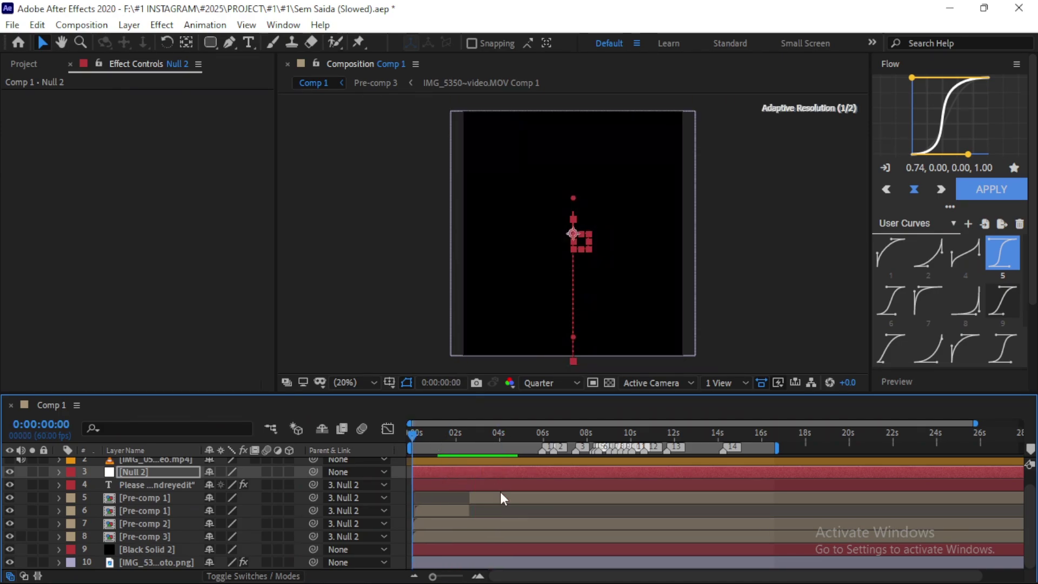
pyautogui.press('space')
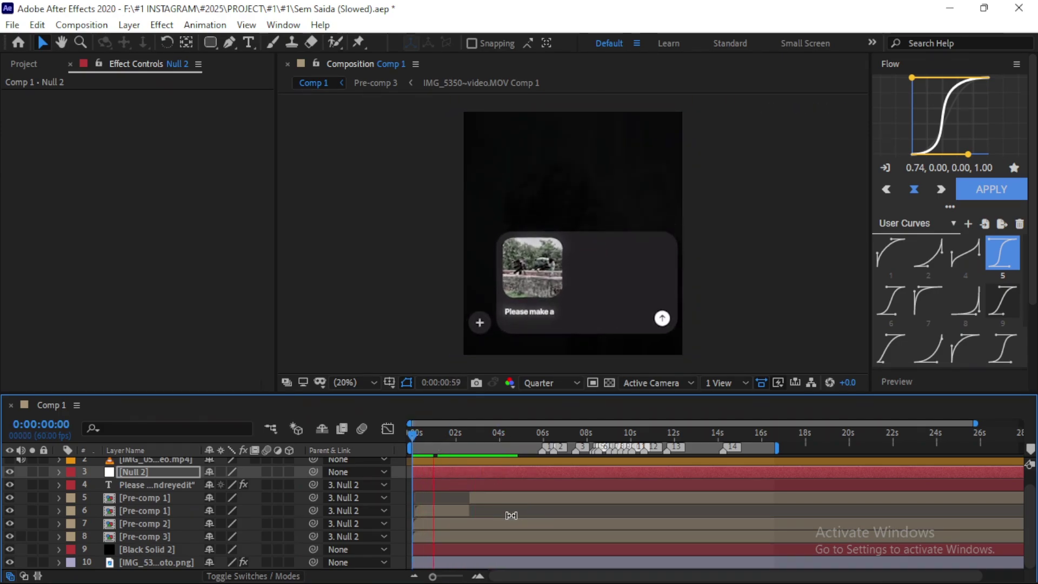
pyautogui.click(491, 465)
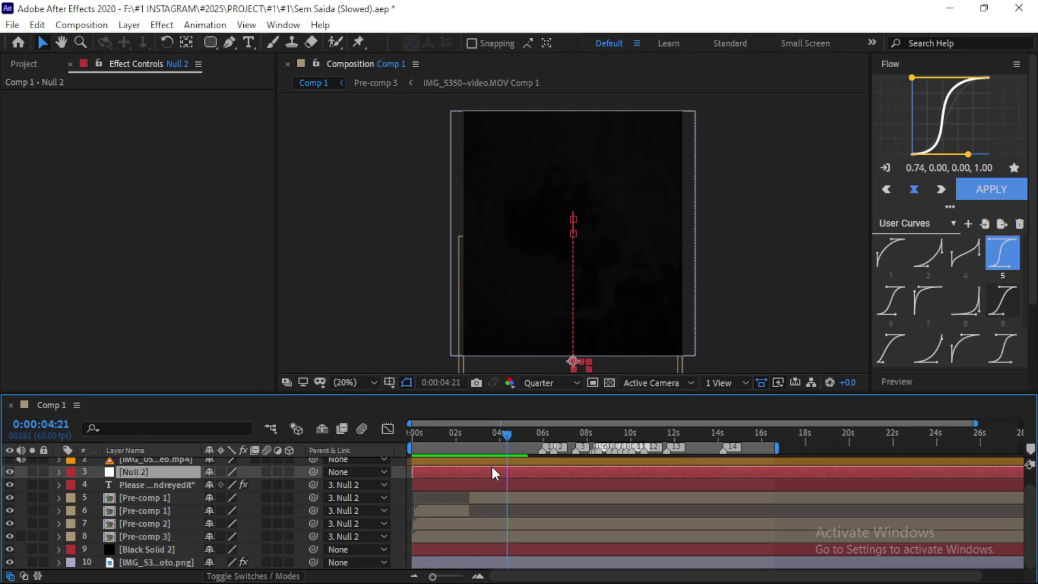
# - Remove Null 2's 3:30 and 4:00 Position keyframes and move the playhead to about 3:45
pyautogui.hotkey('ctrl', '`')
pyautogui.hotkey('ctrl', 'z')
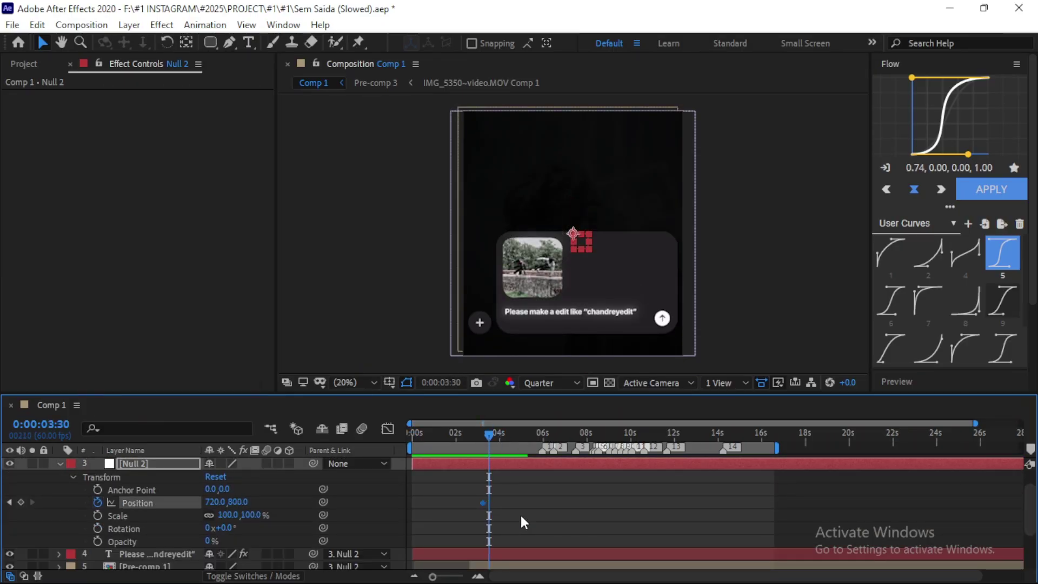
pyautogui.hotkey('ctrl', 'z')
pyautogui.press('=')
pyautogui.click(526, 435)
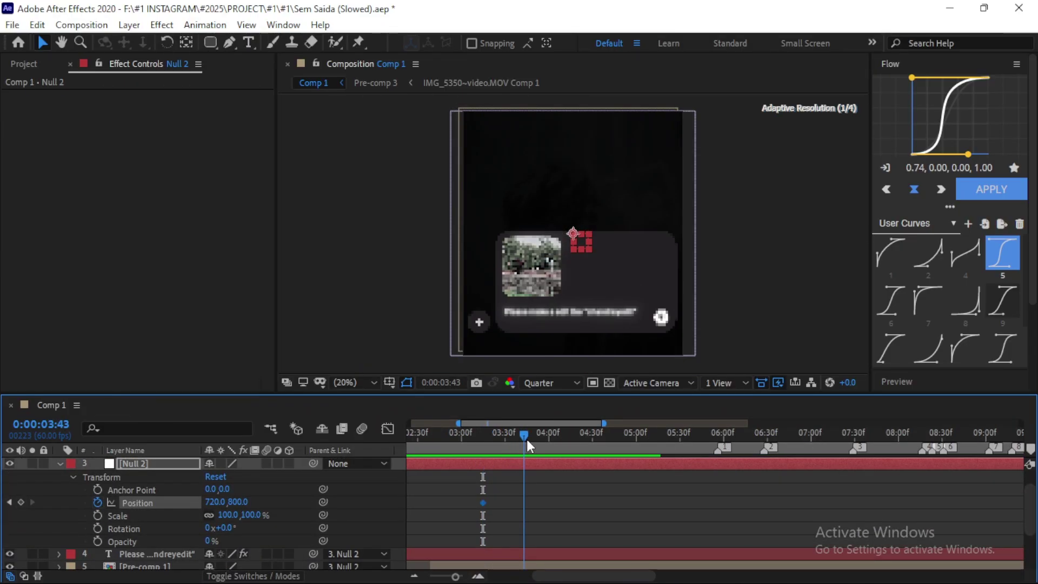
pyautogui.press('=')
pyautogui.press('=')
# - Key Null 2 to Y 1653 at 3:45 with Easy Ease and a saved Flow curve
pyautogui.moveTo(239, 502); pyautogui.dragTo(421, 528)
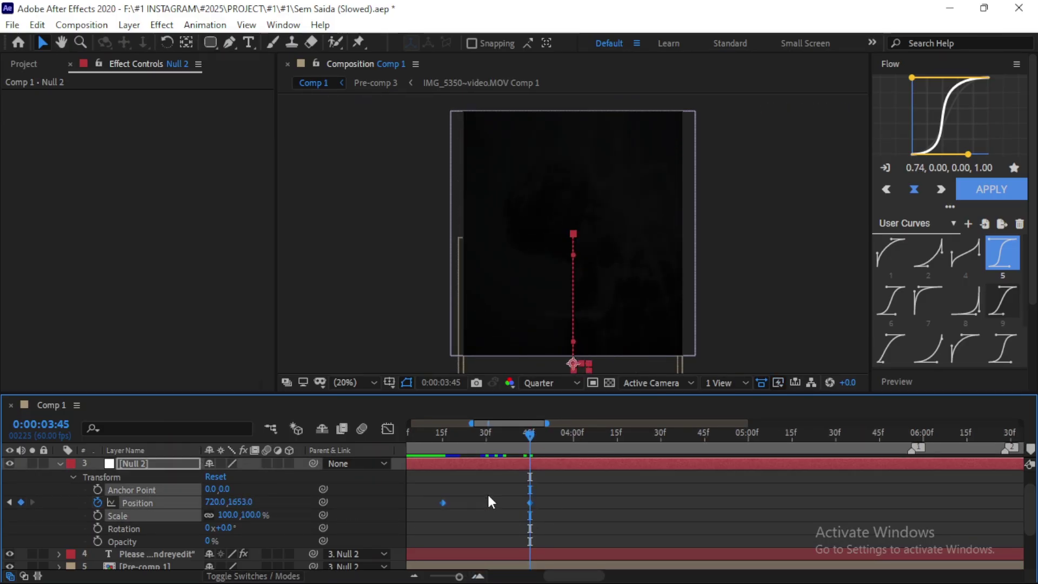
pyautogui.rightClick(530, 502)
pyautogui.moveTo(573, 490)
pyautogui.click(759, 389)
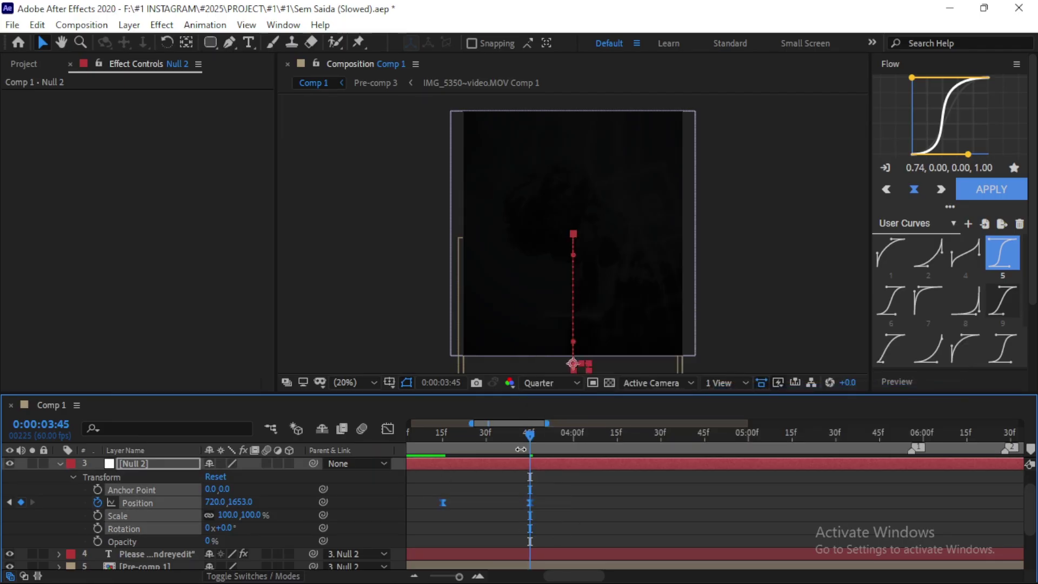
pyautogui.click(1002, 300)
pyautogui.click(991, 189)
pyautogui.press('space')
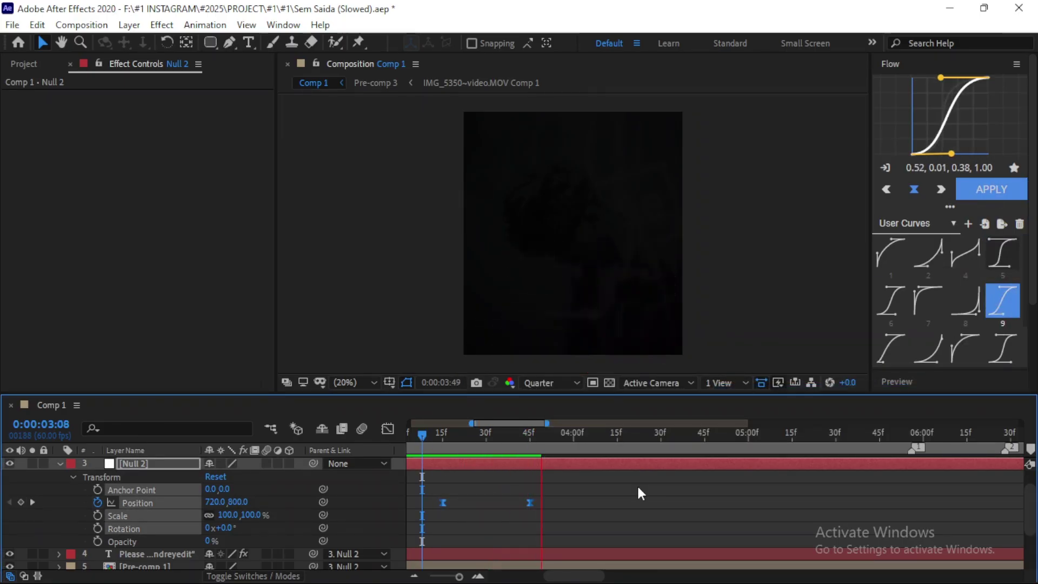
pyautogui.press('space')
# - Preview from the start and switch to the sharper 0.80, 0.00, 0.26, 1.00 Flow curve
pyautogui.press(';')
pyautogui.press('Home')
pyautogui.press('space')
pyautogui.click(59, 463)
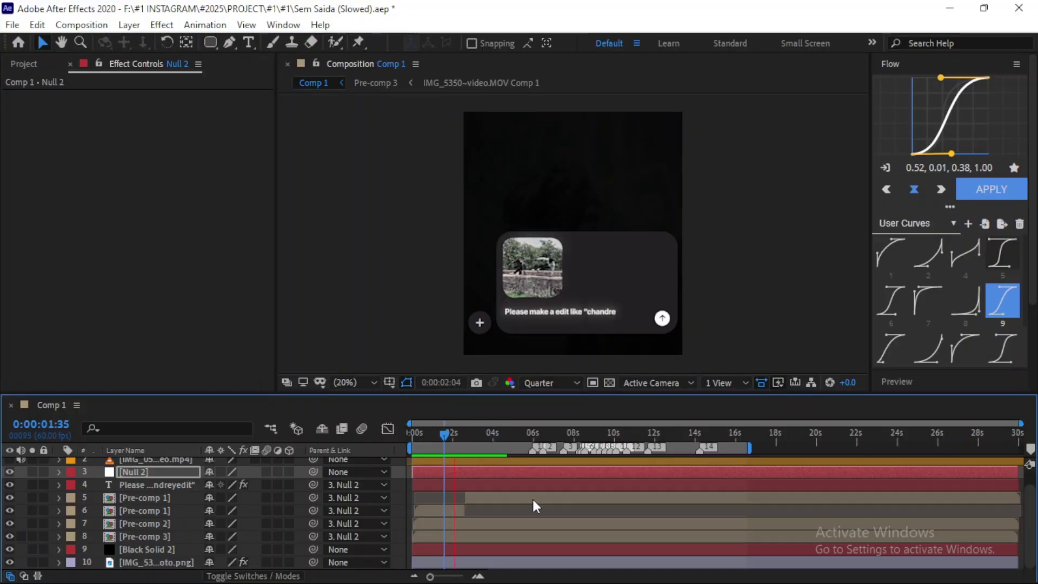
pyautogui.press('space')
pyautogui.press('u')
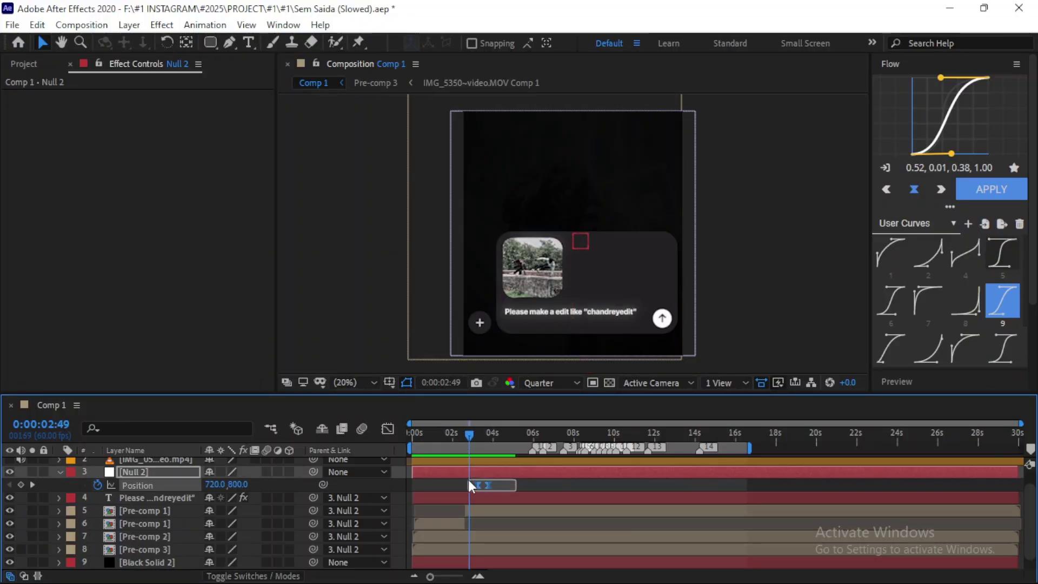
pyautogui.click(1003, 348)
pyautogui.click(991, 189)
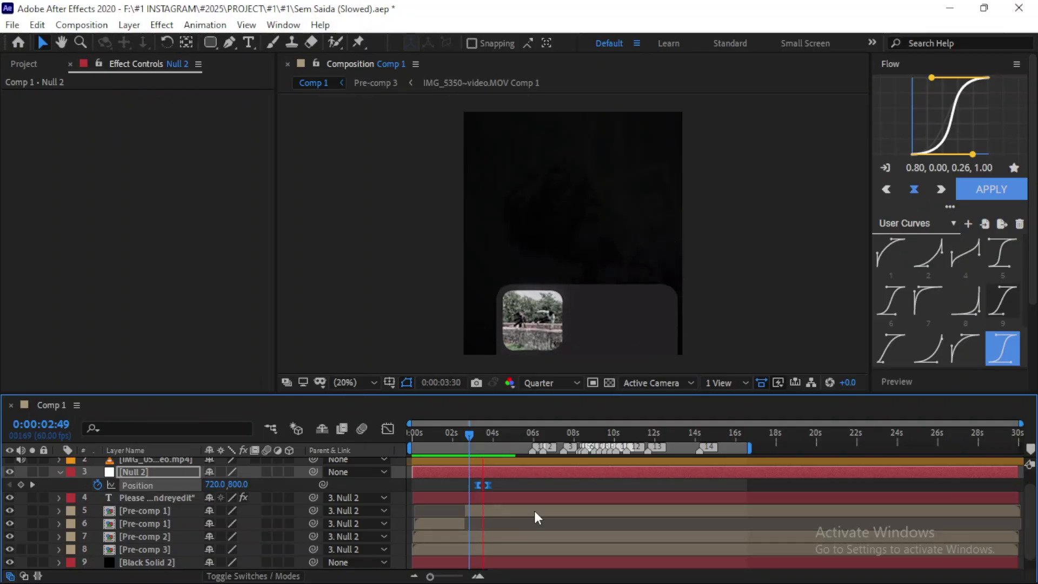
pyautogui.click(462, 437)
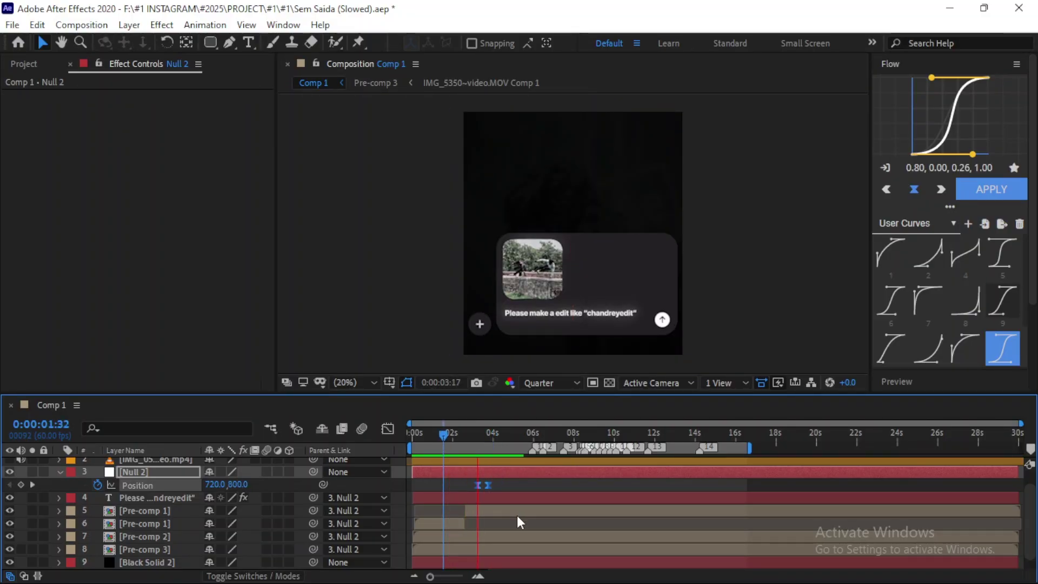
pyautogui.click(59, 471)
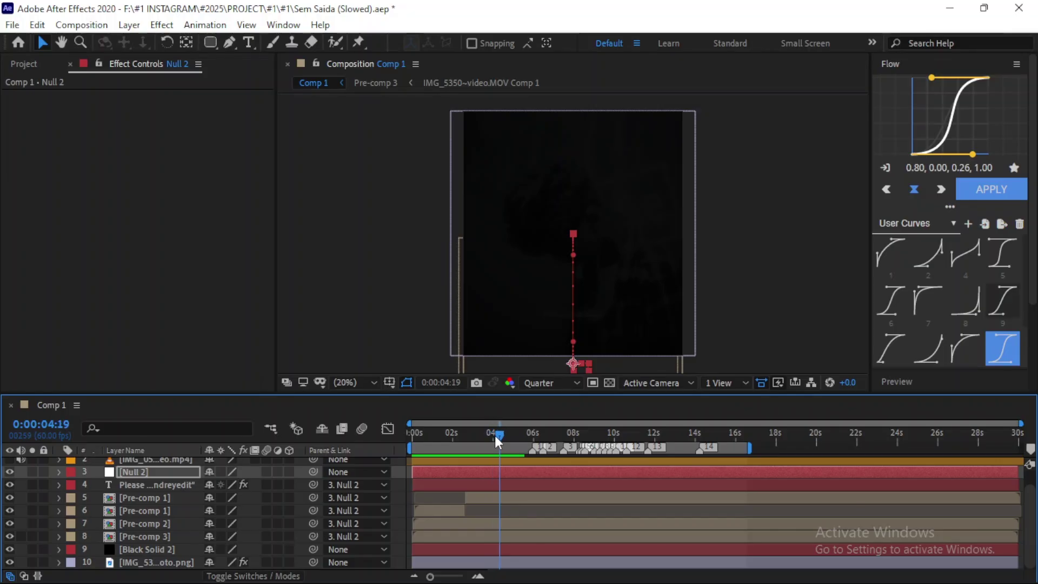
pyautogui.click(459, 484)
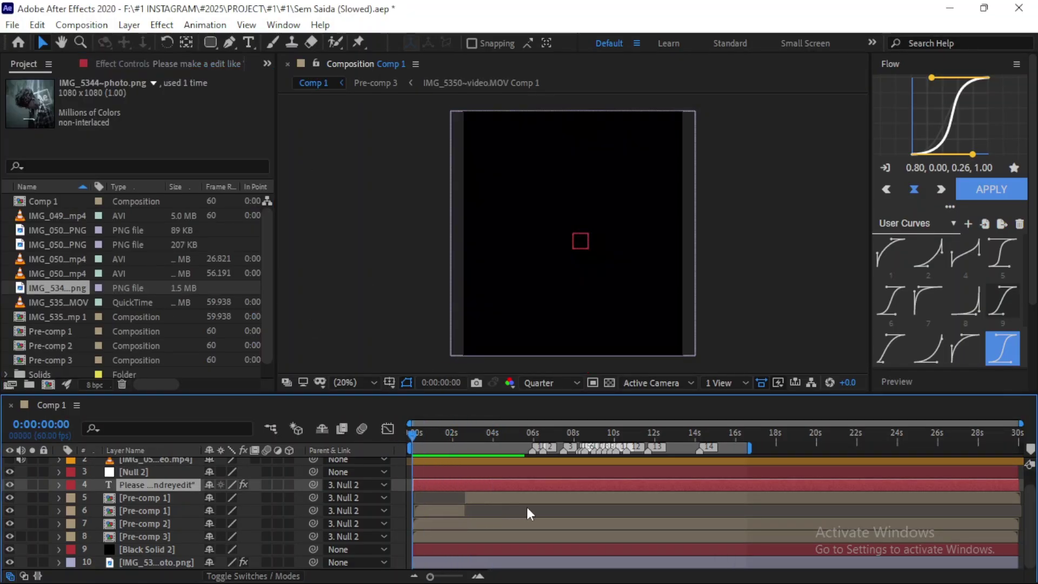
pyautogui.press('space')
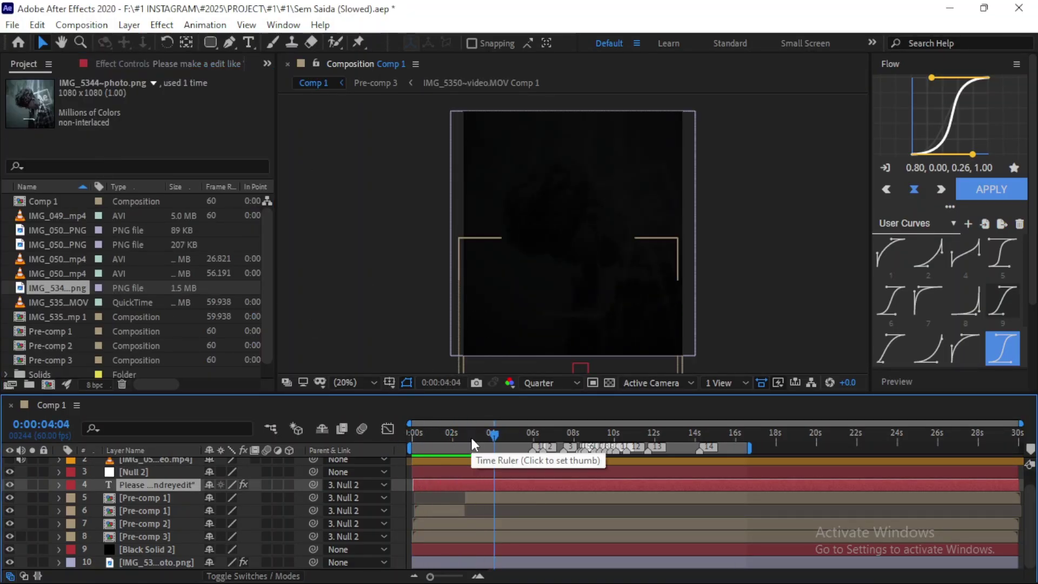
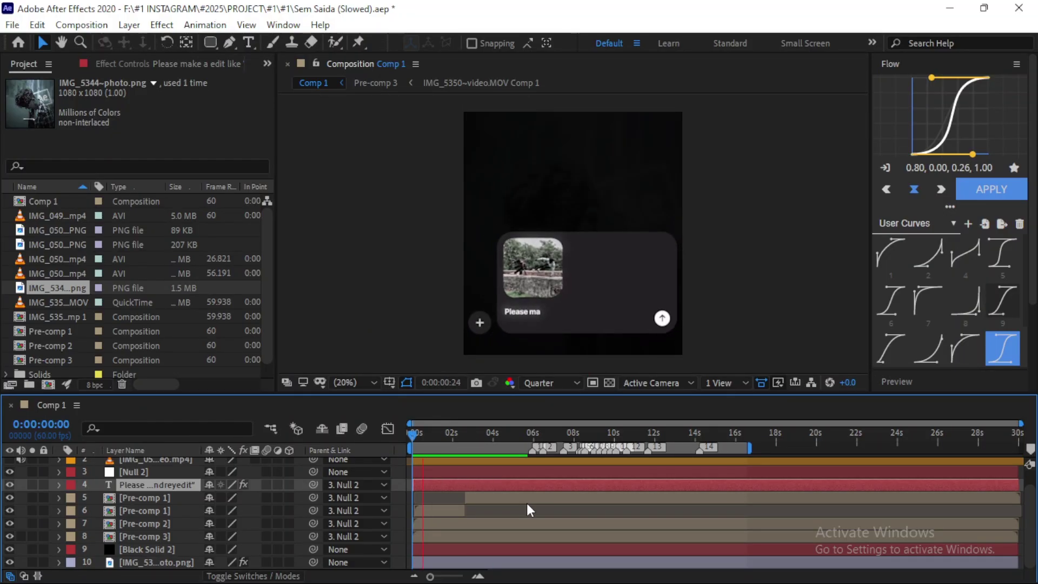
# - Zoom the timeline in and move the current time to 0:00:03:39
pyautogui.click(491, 436)
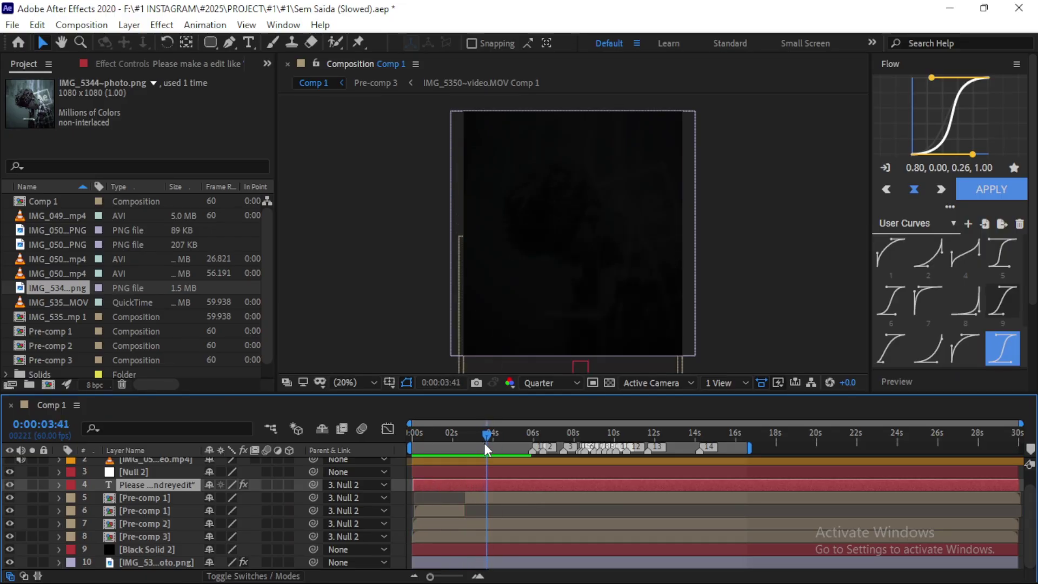
pyautogui.moveTo(430, 576); pyautogui.dragTo(455, 576)
pyautogui.click(588, 434)
pyautogui.moveTo(588, 433); pyautogui.dragTo(591, 437)
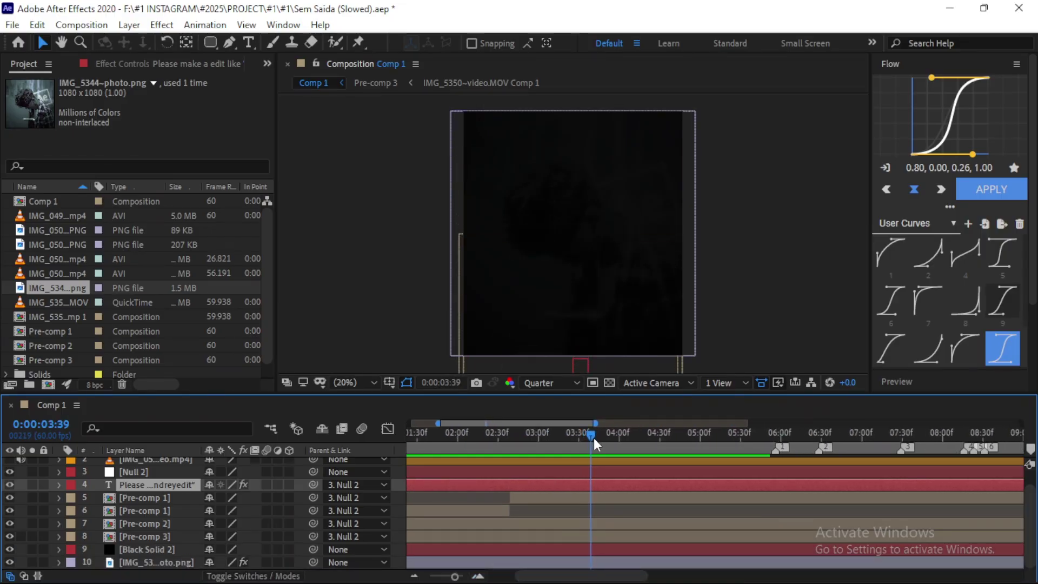
pyautogui.scroll(1, 33, 471)
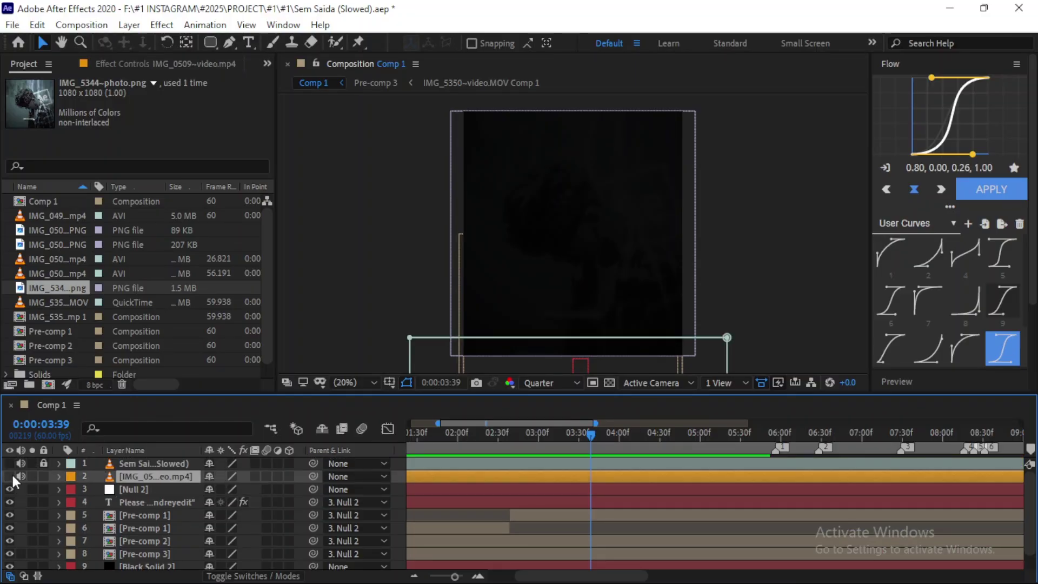
# - Make the IMG_05…mp4 chat recording visible and nudge its Position Y slightly lower
pyautogui.click(10, 477)
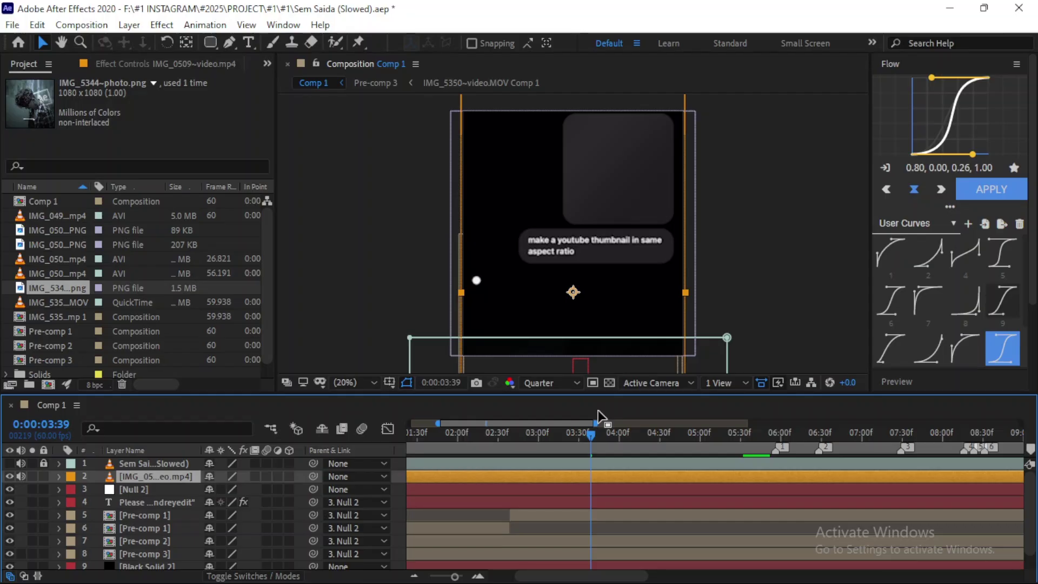
pyautogui.click(58, 476)
pyautogui.scroll(-3, 97, 533)
pyautogui.moveTo(241, 541)
pyautogui.mouseDown()
pyautogui.moveTo(286, 541)
pyautogui.moveTo(243, 547)
pyautogui.mouseUp()
pyautogui.press('u')
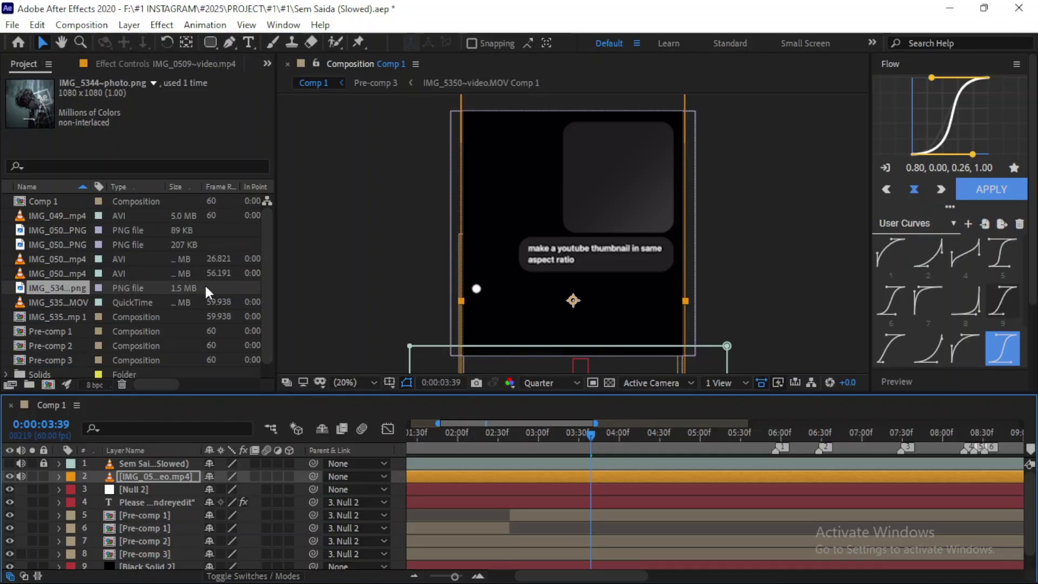
# - Add the parkour clip IMG_5350-video.MOV from the Project panel to the timeline
pyautogui.click(44, 303)
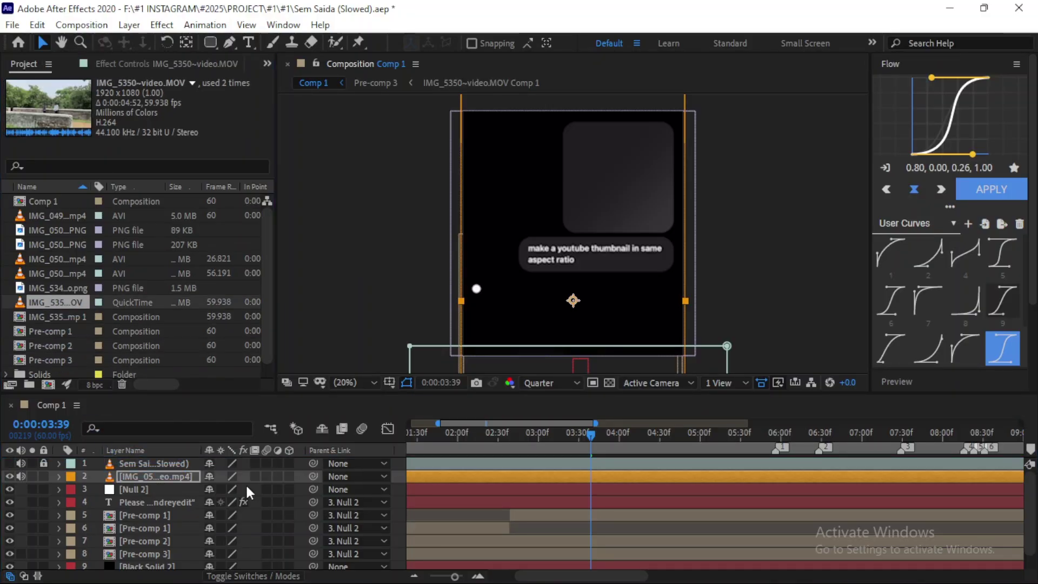
pyautogui.moveTo(246, 483); pyautogui.dragTo(246, 482)
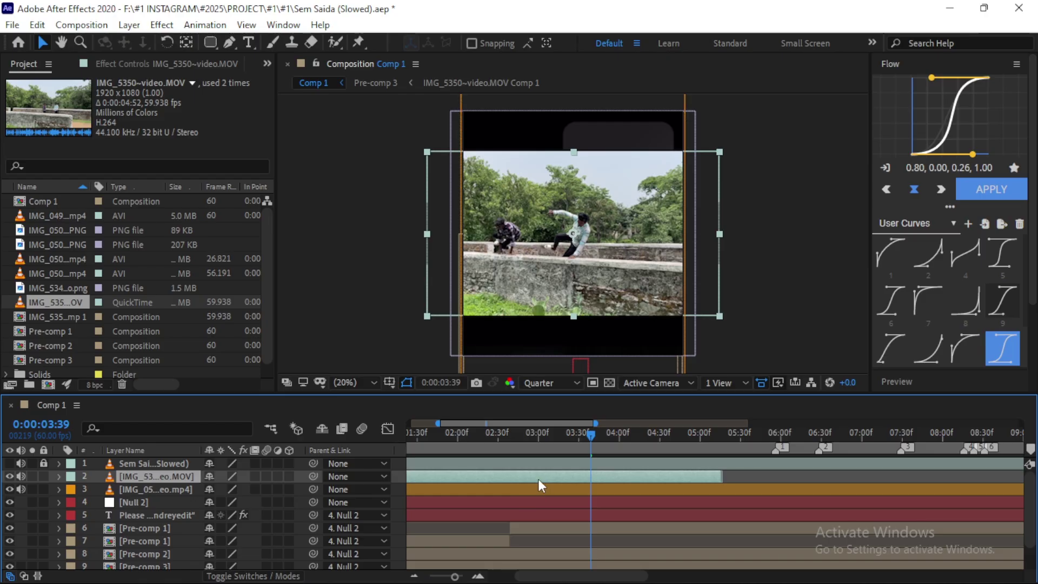
pyautogui.press(';')
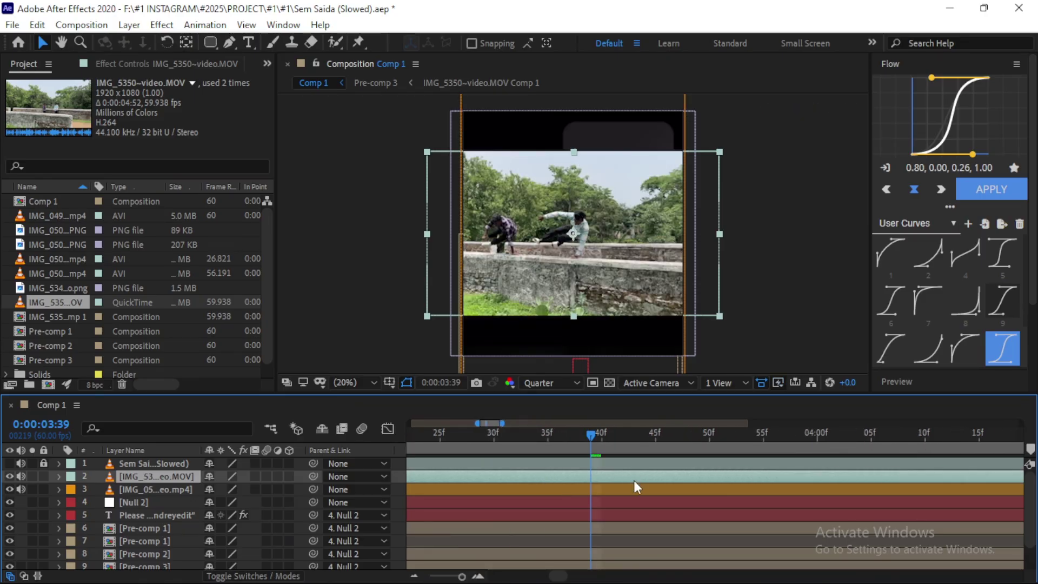
# - Give the parkour clip 80% scale, position 1221, 452 and 20% opacity
pyautogui.click(58, 476)
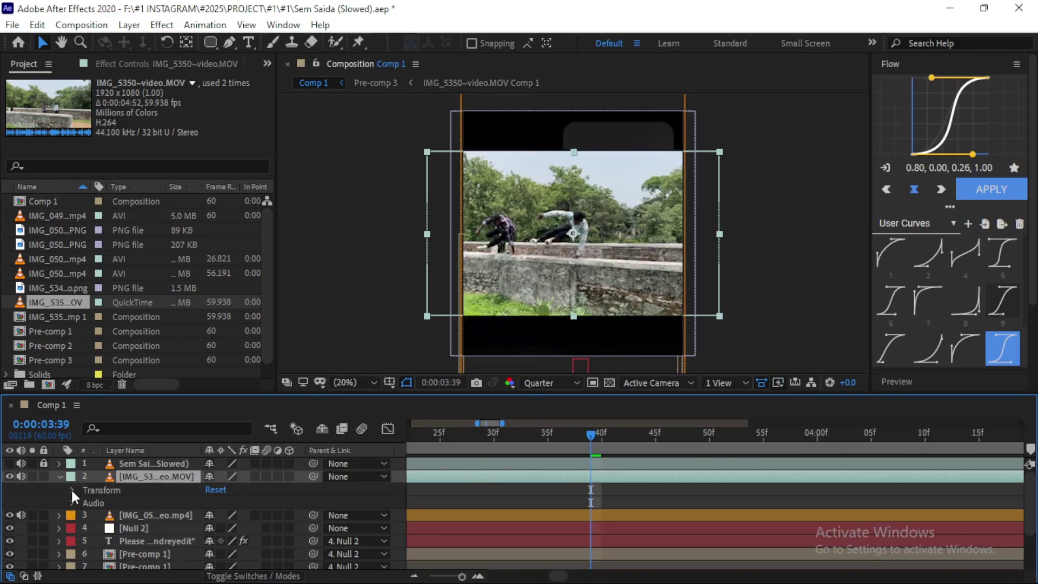
pyautogui.click(70, 488)
pyautogui.moveTo(227, 528)
pyautogui.mouseDown()
pyautogui.moveTo(208, 529)
pyautogui.moveTo(545, 570)
pyautogui.moveTo(489, 510)
pyautogui.mouseUp()
pyautogui.write('0')
pyautogui.press('Return')
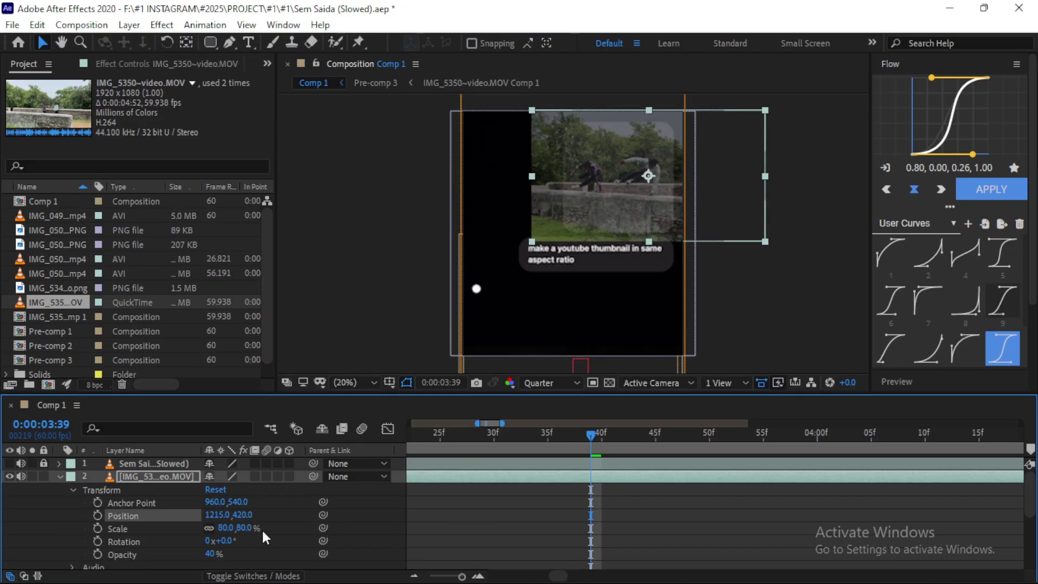
pyautogui.moveTo(209, 522)
pyautogui.mouseDown()
pyautogui.moveTo(248, 531)
pyautogui.moveTo(219, 521)
pyautogui.mouseUp()
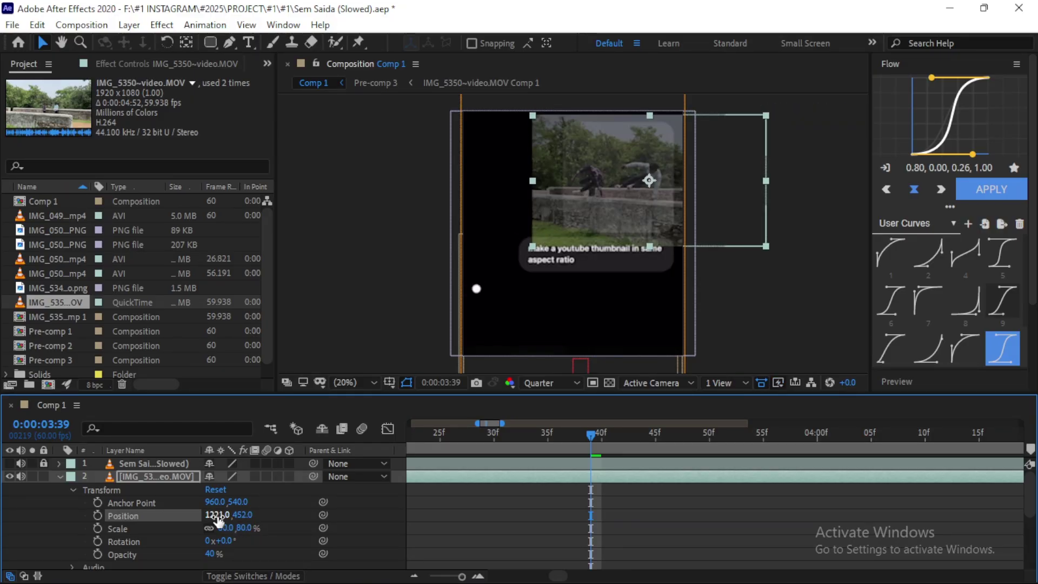
pyautogui.press('Return')
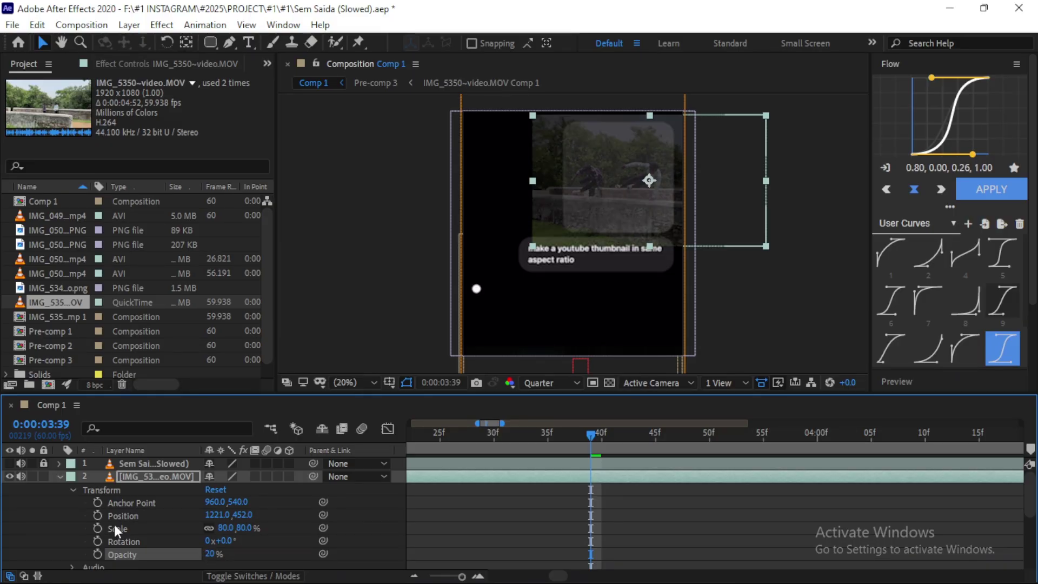
pyautogui.click(59, 476)
# - Maximize the composition viewer at full resolution with the Pen tool ready
pyautogui.press('g')
pyautogui.press('`')
pyautogui.hotkey('ctrl', 'j')
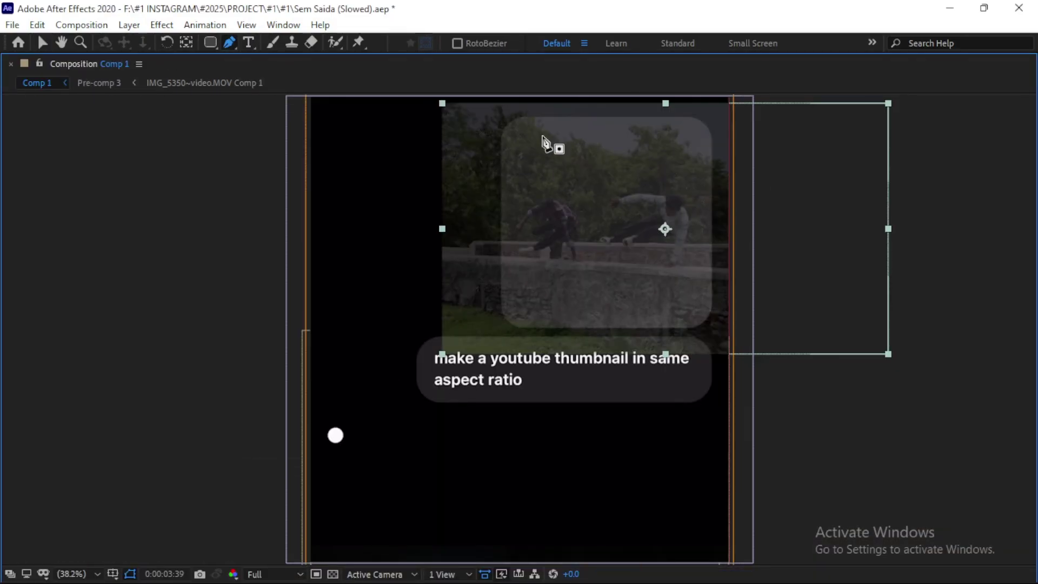
# - Start the Pen mask along the thumbnail box's top edge and around its top-right corner
pyautogui.scroll(5, 626, 193)
pyautogui.scroll(-2, 549, 387)
pyautogui.click(458, 156)
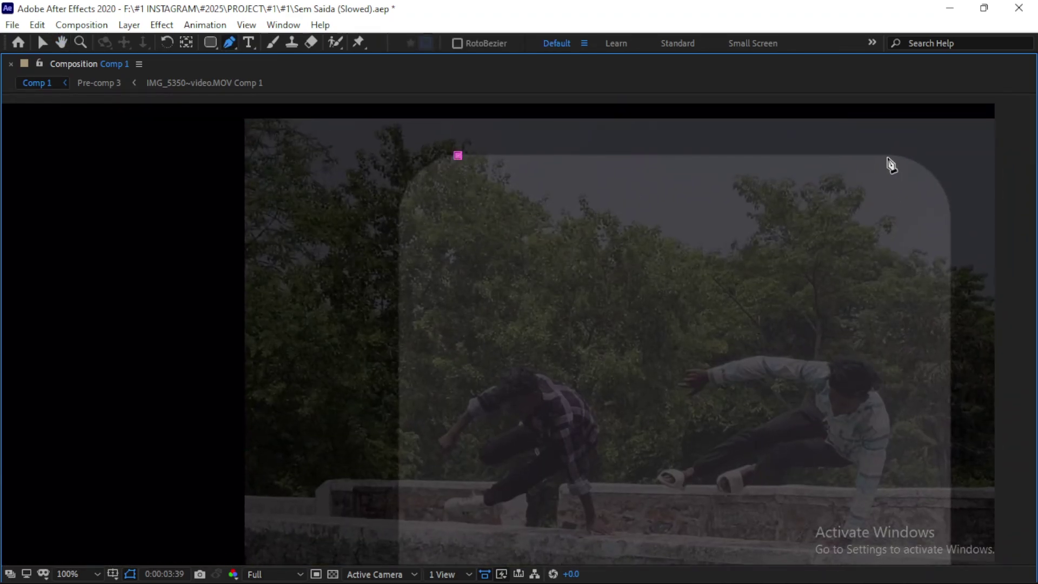
pyautogui.click(888, 157)
pyautogui.hscroll(3, 770, 213)
pyautogui.hscroll(2, 799, 204)
pyautogui.moveTo(799, 193); pyautogui.dragTo(801, 259)
pyautogui.keyDown('alt'); pyautogui.click(800, 194); pyautogui.keyUp('alt')
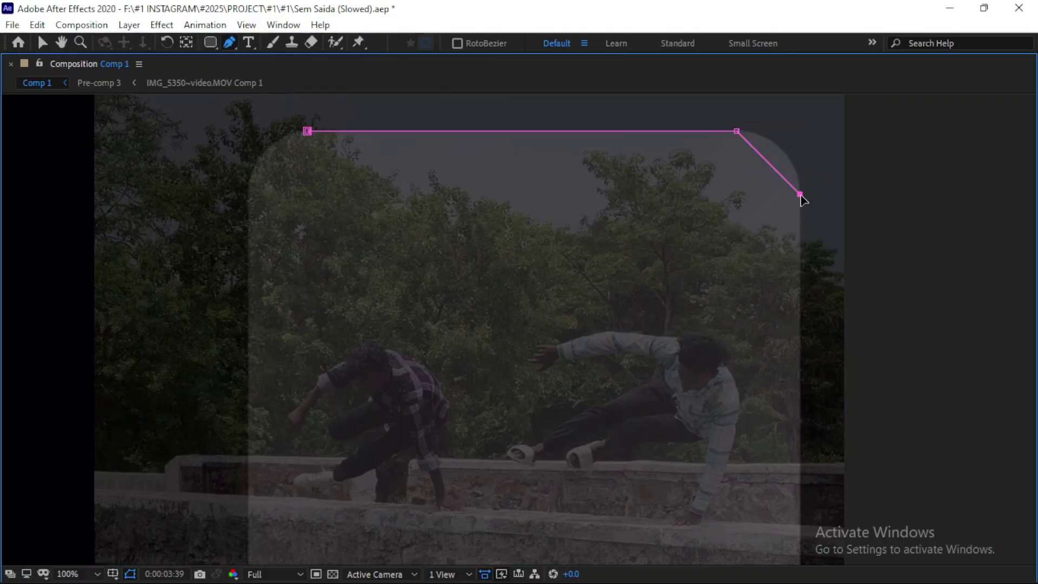
pyautogui.scroll(-3, 762, 378)
pyautogui.scroll(-2, 737, 410)
# - Carry the mask around the bottom corners and close it with a rounded top-left corner
pyautogui.click(738, 413)
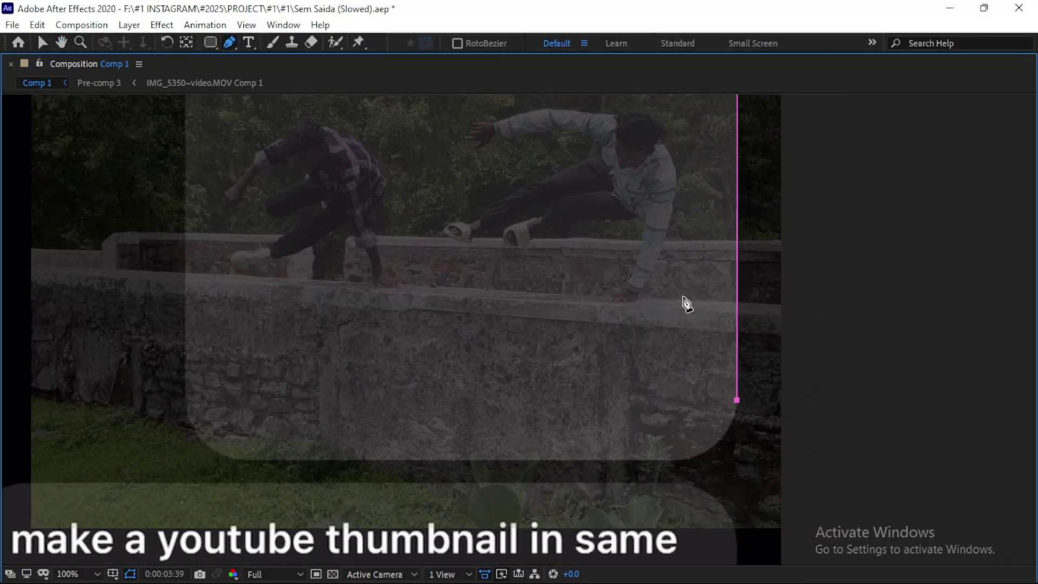
pyautogui.moveTo(684, 301); pyautogui.dragTo(696, 181)
pyautogui.moveTo(666, 406); pyautogui.dragTo(567, 404)
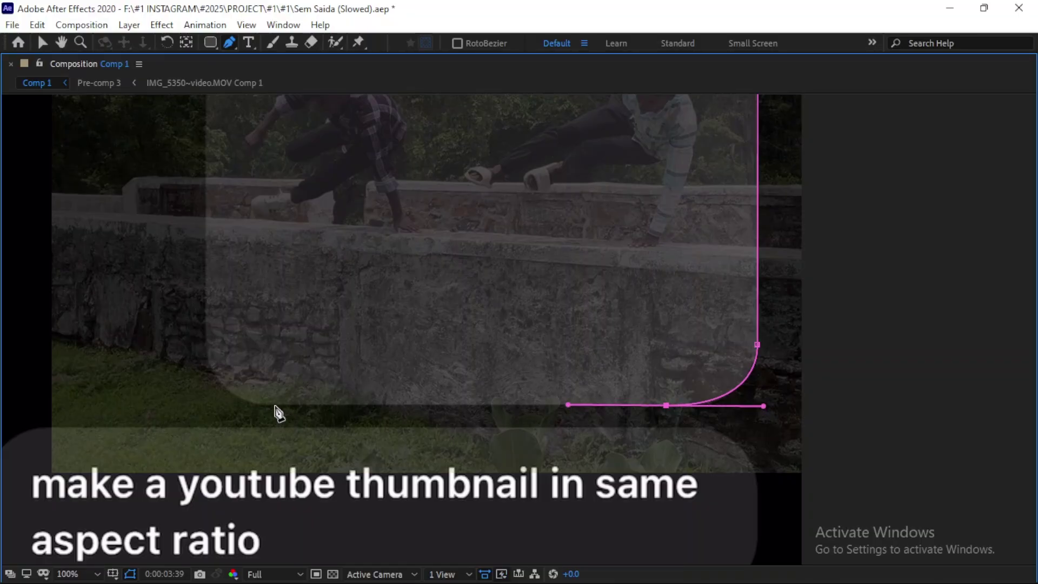
pyautogui.moveTo(208, 320)
pyautogui.mouseDown()
pyautogui.moveTo(412, 319)
pyautogui.moveTo(414, 211)
pyautogui.mouseUp()
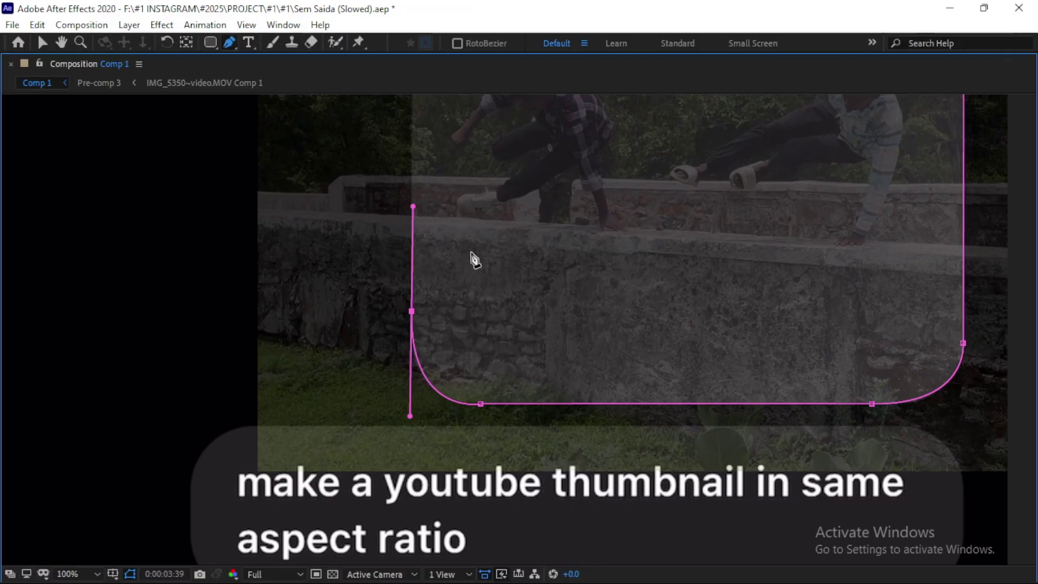
pyautogui.scroll(5, 470, 257)
pyautogui.moveTo(496, 166); pyautogui.dragTo(553, 169)
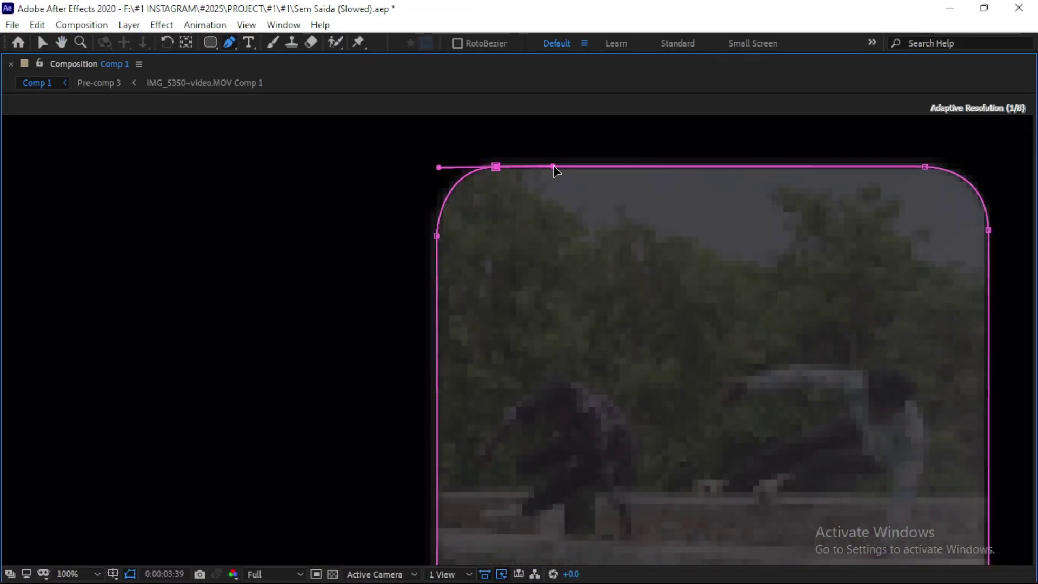
# - Restore the panel layout, fit the composition, and set the clip's Opacity to 100%
pyautogui.press('`')
pyautogui.hotkey('shift', '/')
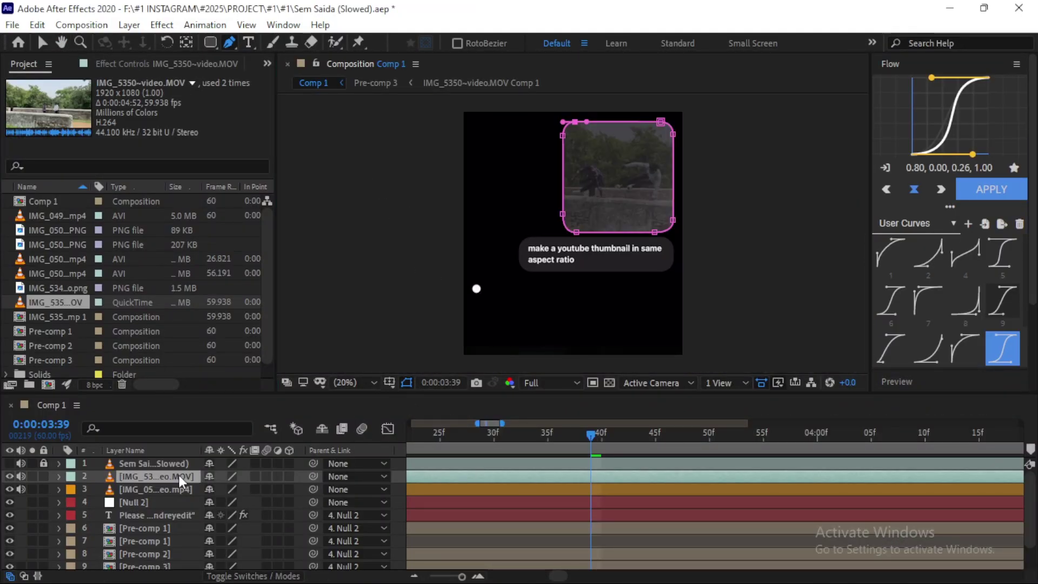
pyautogui.click(213, 552)
pyautogui.write('100')
pyautogui.press('Return')
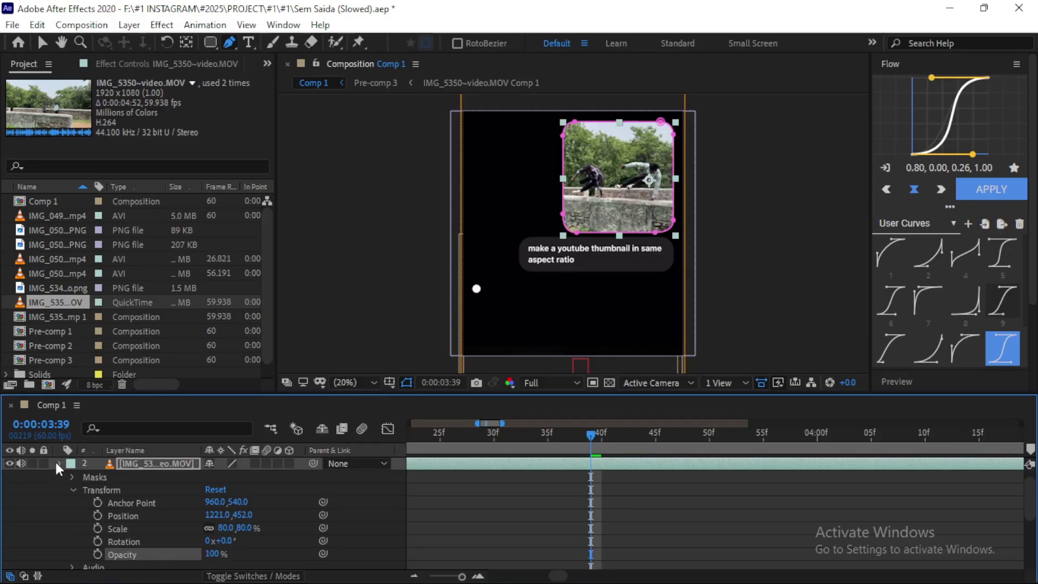
pyautogui.click(58, 463)
# - Review the clip's sharpen, glow and Looks effects and return to the Selection tool
pyautogui.press('v')
pyautogui.press('F3')
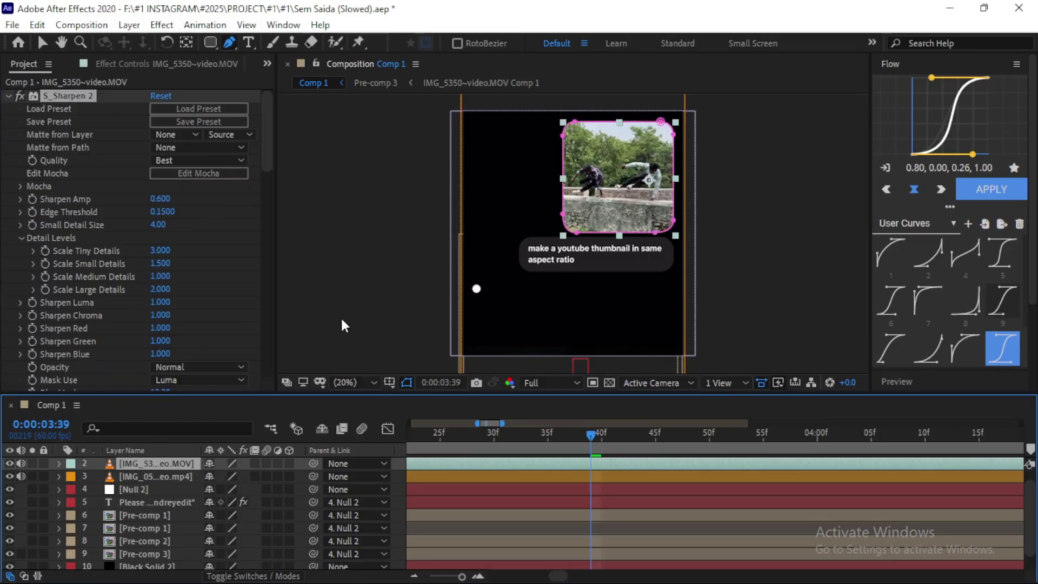
pyautogui.click(7, 95)
pyautogui.click(358, 273)
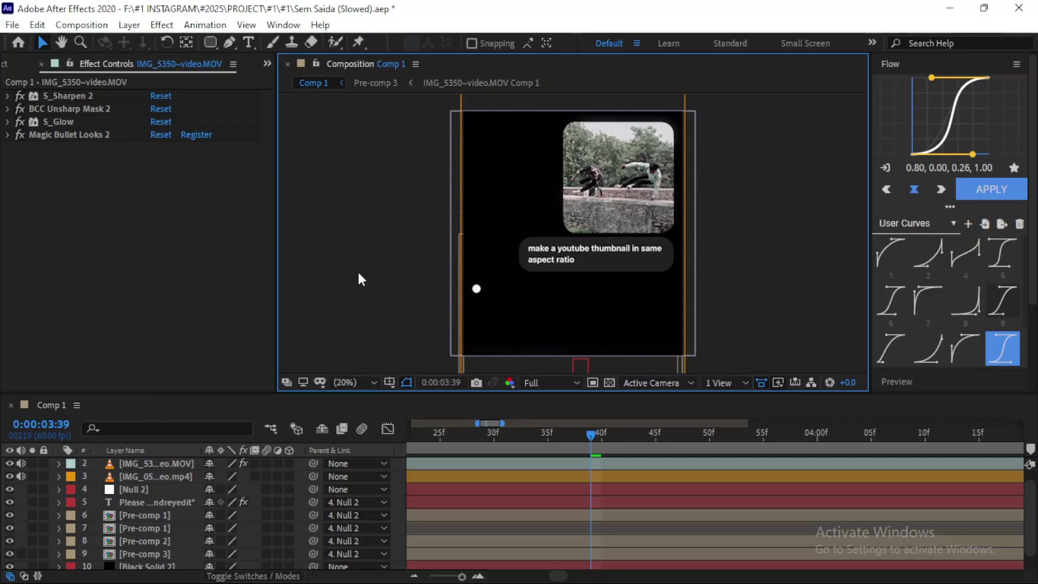
pyautogui.scroll(2, 492, 238)
pyautogui.scroll(3, 471, 246)
pyautogui.scroll(-4, 470, 243)
pyautogui.scroll(-2, 470, 243)
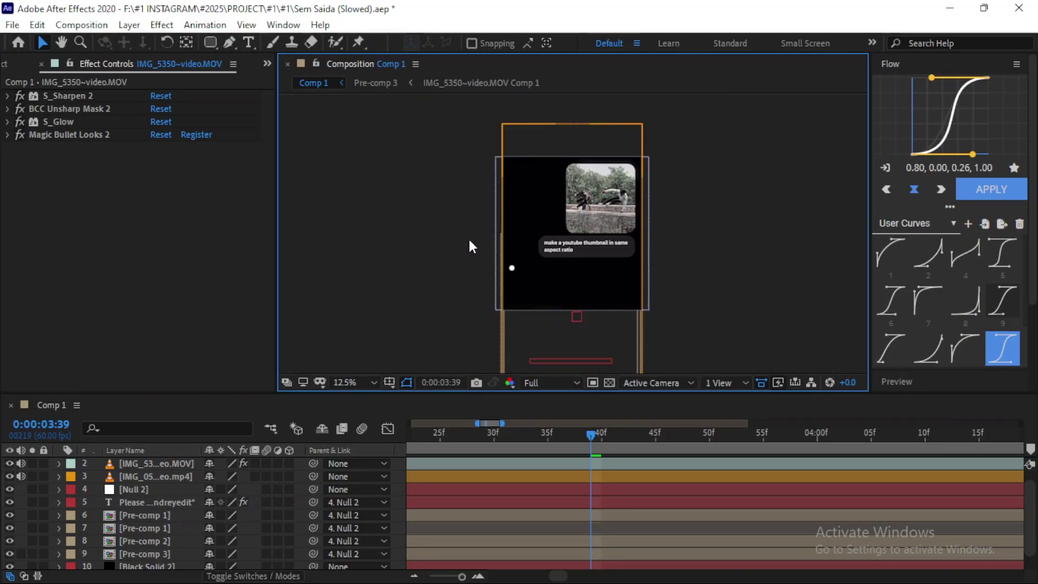
pyautogui.scroll(2, 469, 243)
# - Type the caption 'please make a edit like "chandreyedit"' as a new text layer
pyautogui.hotkey('ctrl', 't')
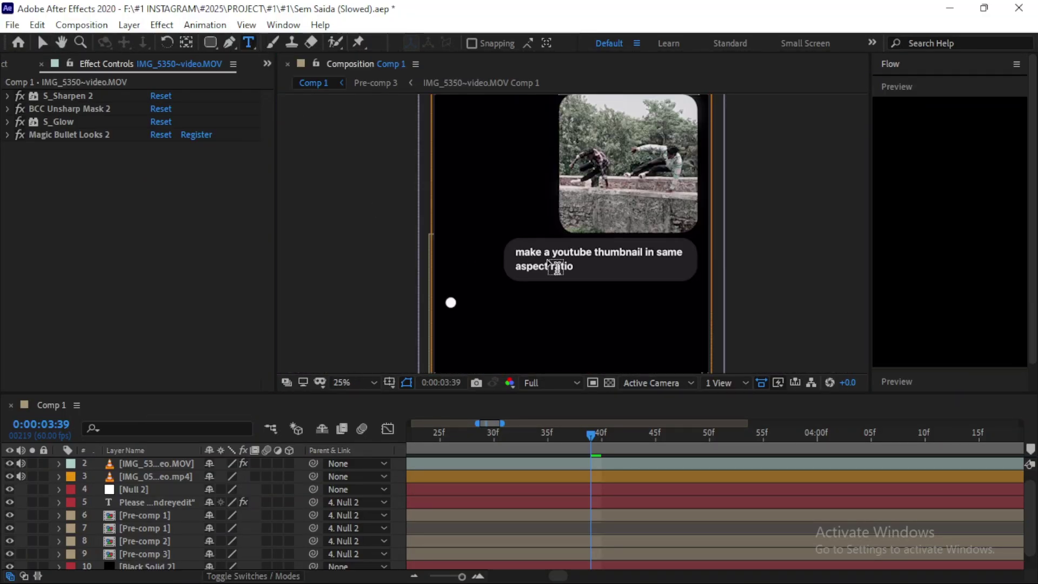
pyautogui.click(512, 306)
pyautogui.write('please mak')
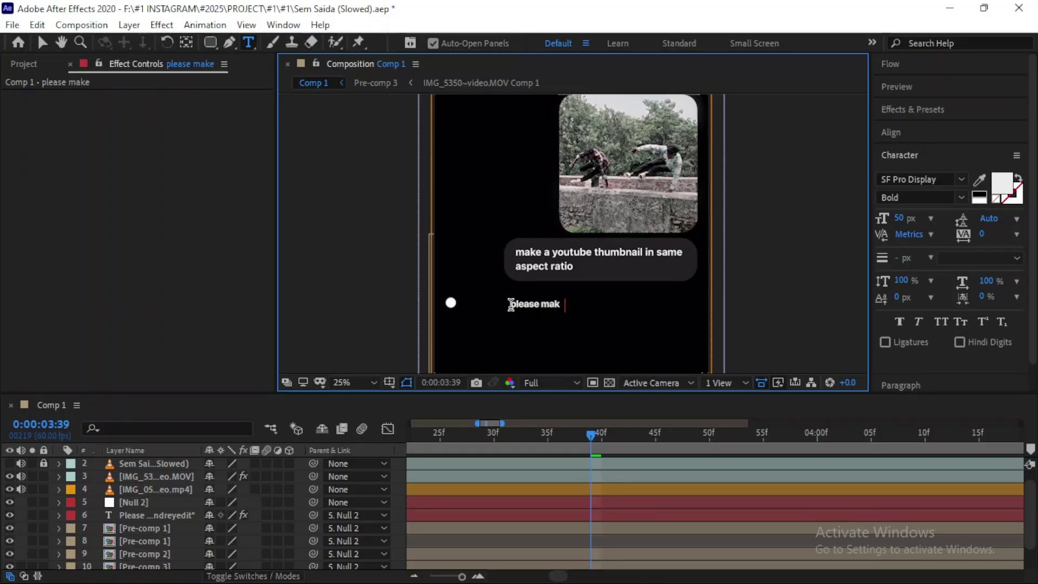
pyautogui.write('e a edit like')
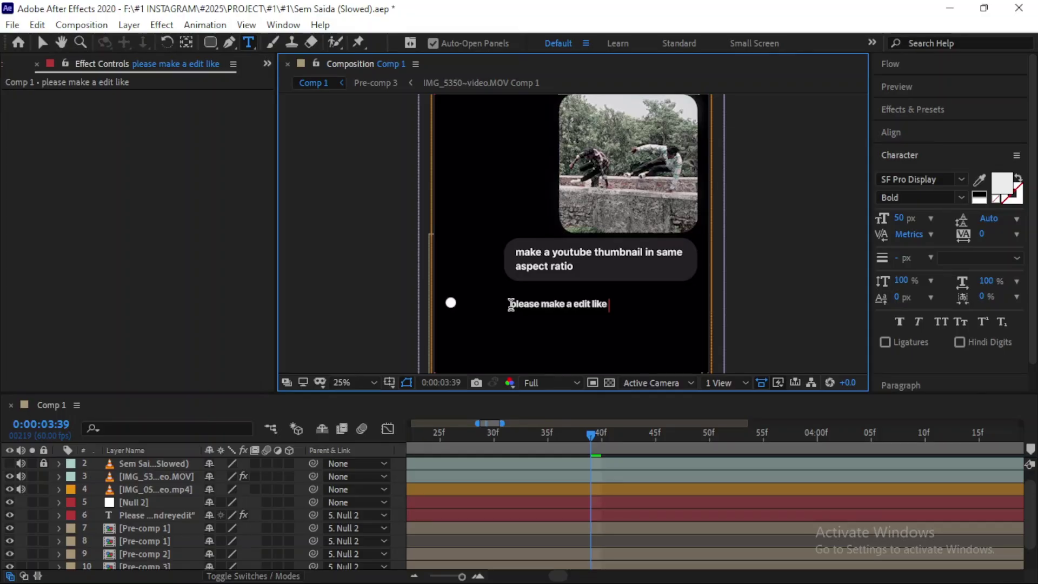
pyautogui.write(' "chandreyedit')
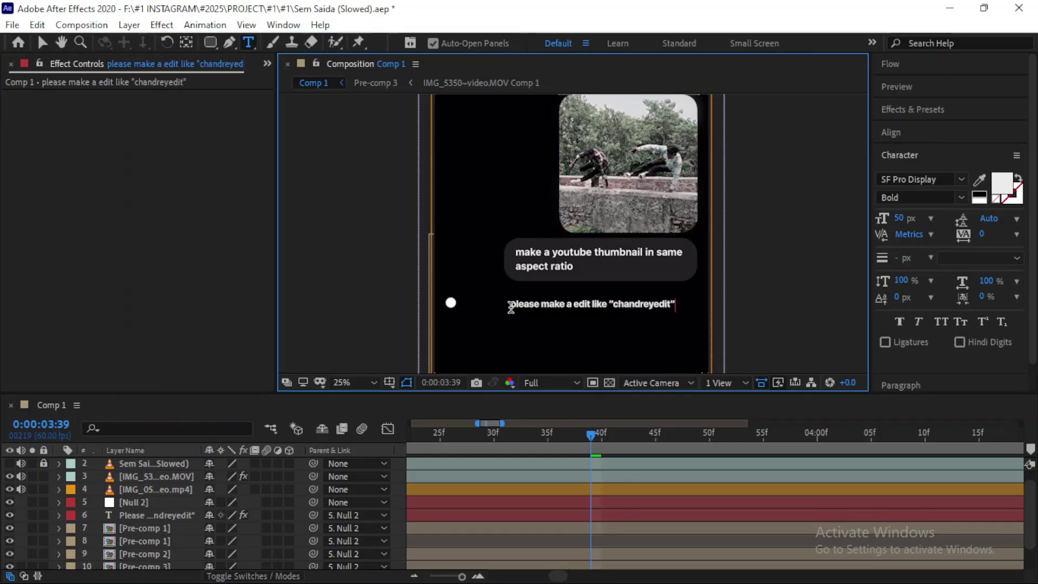
pyautogui.scroll(1, 583, 500)
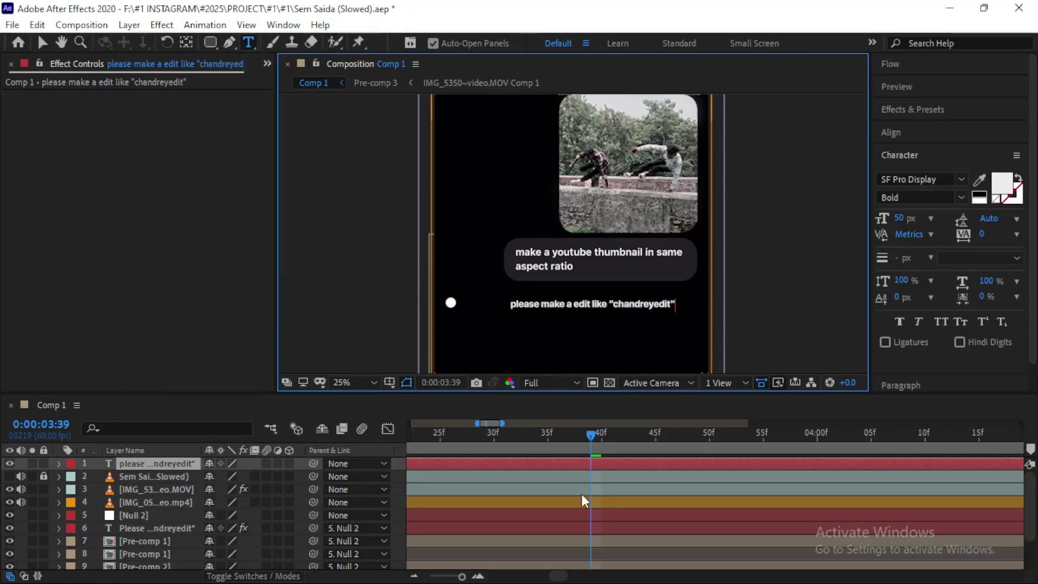
# - Move the caption layer lower in the stack and centre its anchor point in the layer content
pyautogui.moveTo(138, 468); pyautogui.dragTo(154, 492)
pyautogui.click(59, 489)
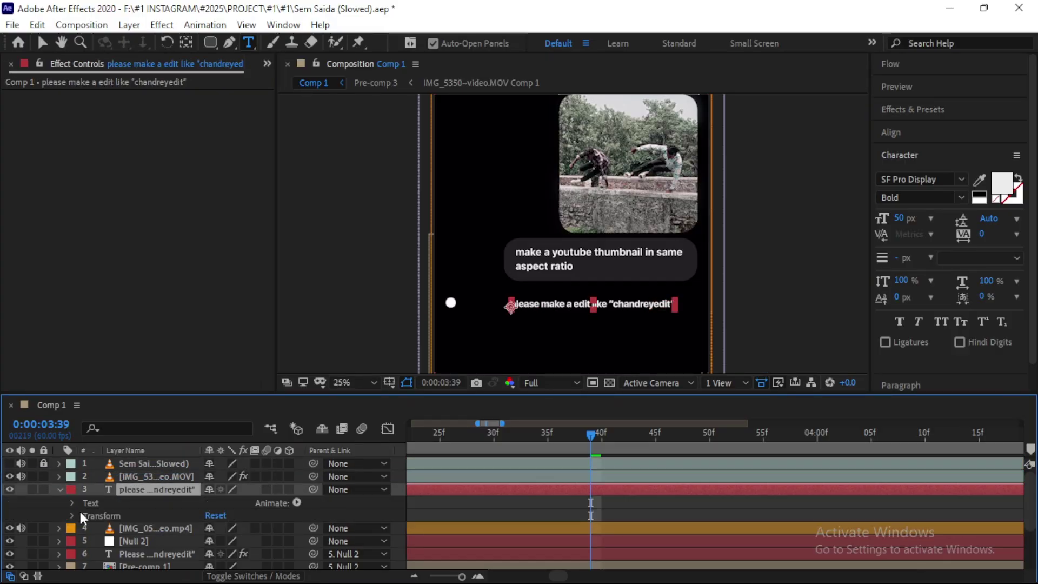
pyautogui.click(73, 515)
pyautogui.rightClick(150, 474)
pyautogui.moveTo(216, 96)
pyautogui.click(670, 206)
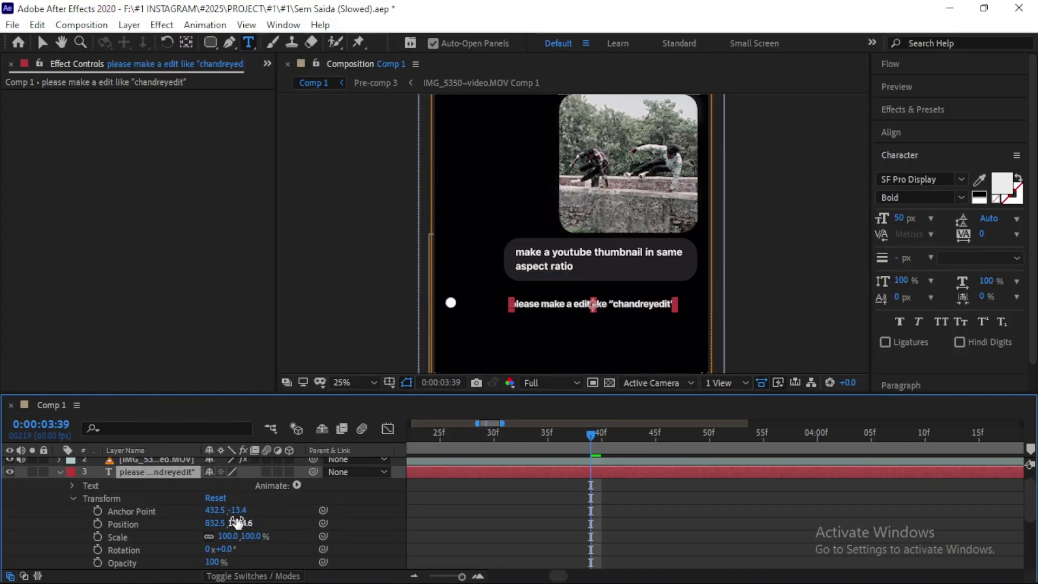
# - Position the caption over the chat bubble at 858.5, 903.6 using arrow-key nudges
pyautogui.moveTo(508, 340); pyautogui.dragTo(508, 327)
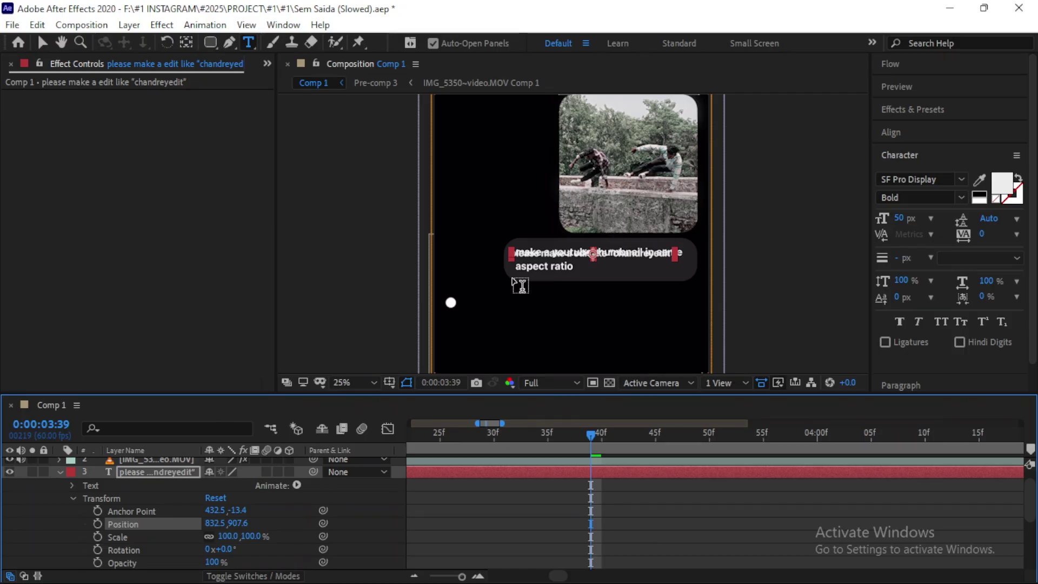
pyautogui.press('.')
pyautogui.press('Right')
pyautogui.press('Right')
pyautogui.press('Right')
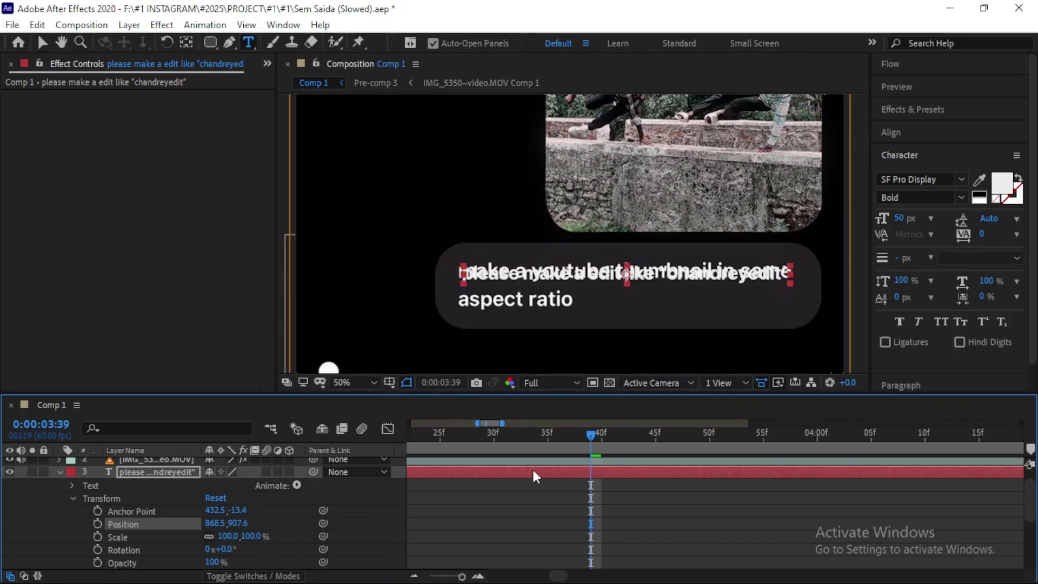
pyautogui.press('Left')
pyautogui.press('Left')
pyautogui.press('Left')
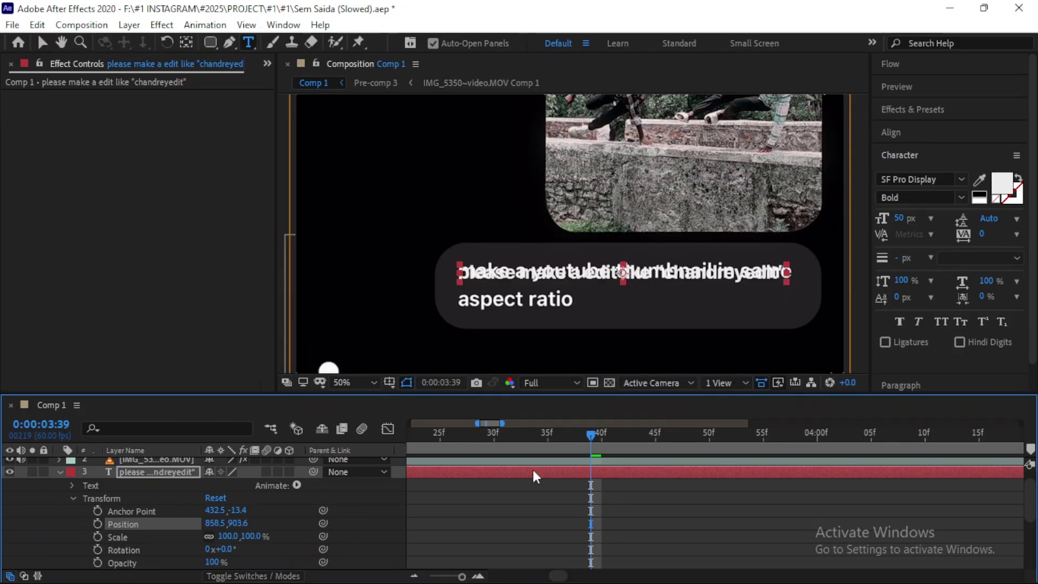
pyautogui.press('Up')
pyautogui.press('Up')
pyautogui.press('Up')
pyautogui.press('u')
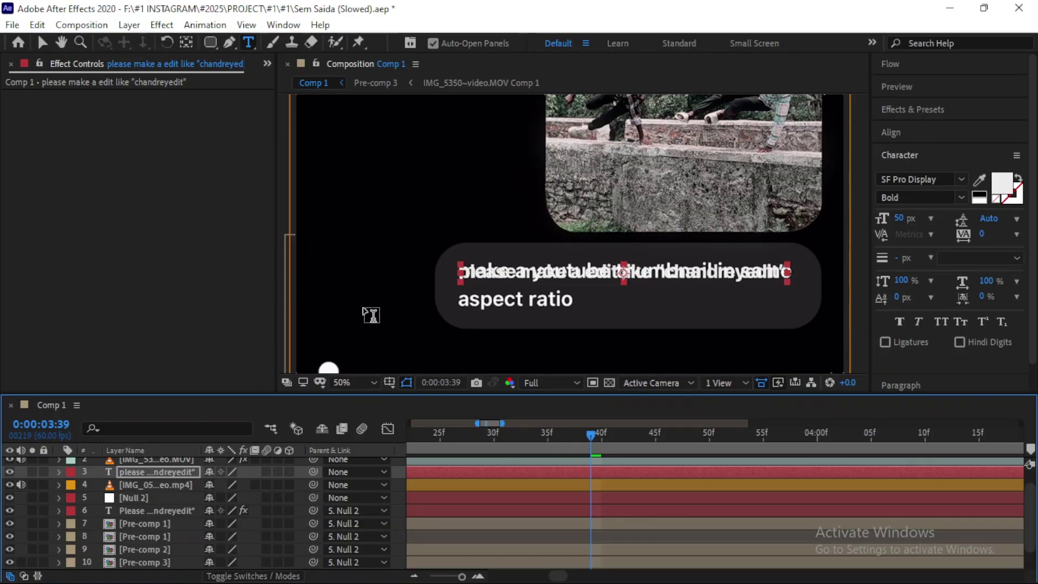
pyautogui.click(45, 44)
pyautogui.scroll(-2, 482, 324)
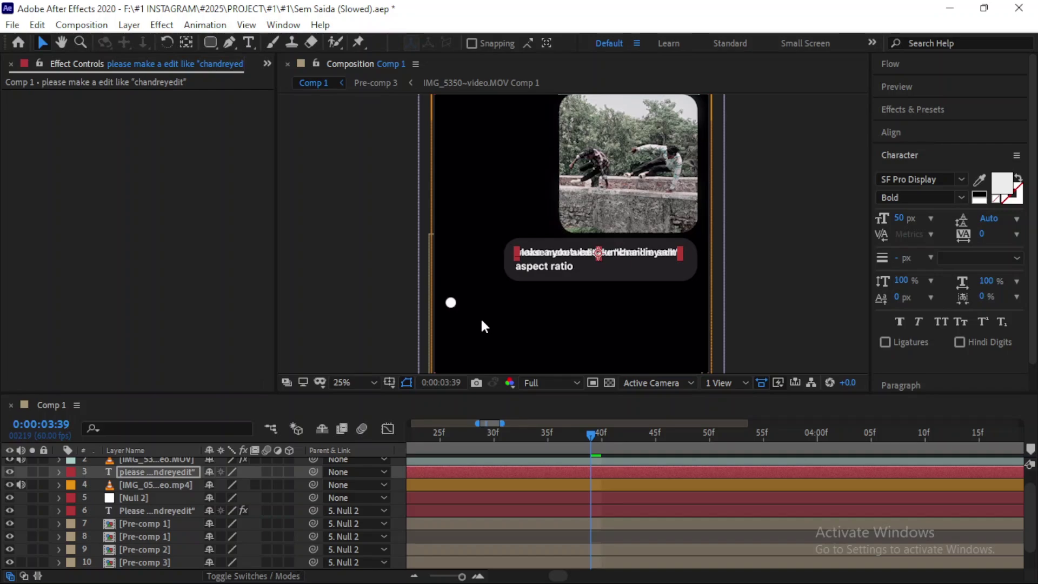
# - Hide layer 4 and add IMG_0508-video.mp4 from the Project panel to Comp 1
pyautogui.click(265, 65)
pyautogui.click(49, 261)
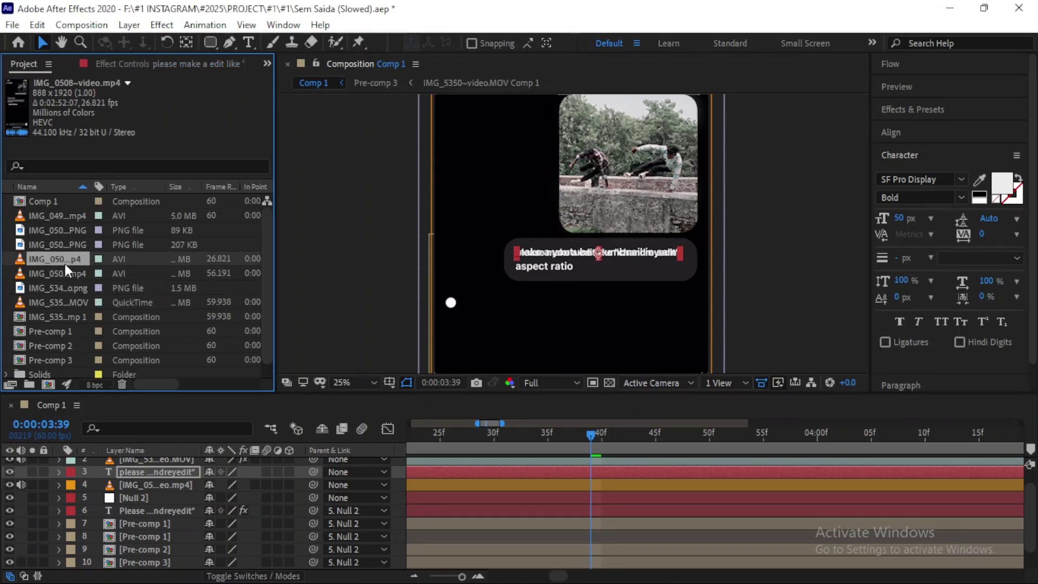
pyautogui.click(163, 482)
pyautogui.click(10, 484)
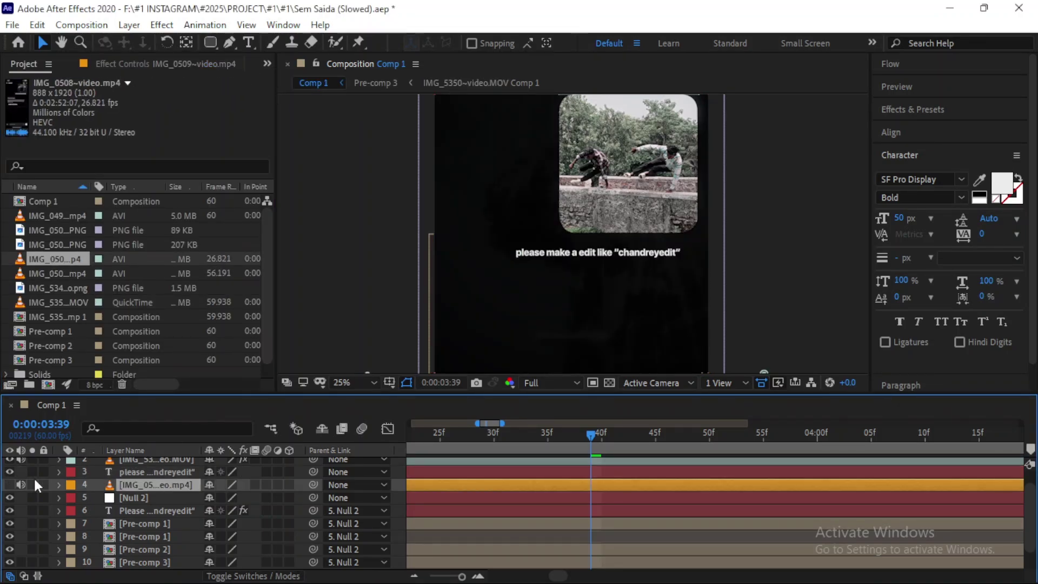
pyautogui.moveTo(139, 475); pyautogui.dragTo(142, 491)
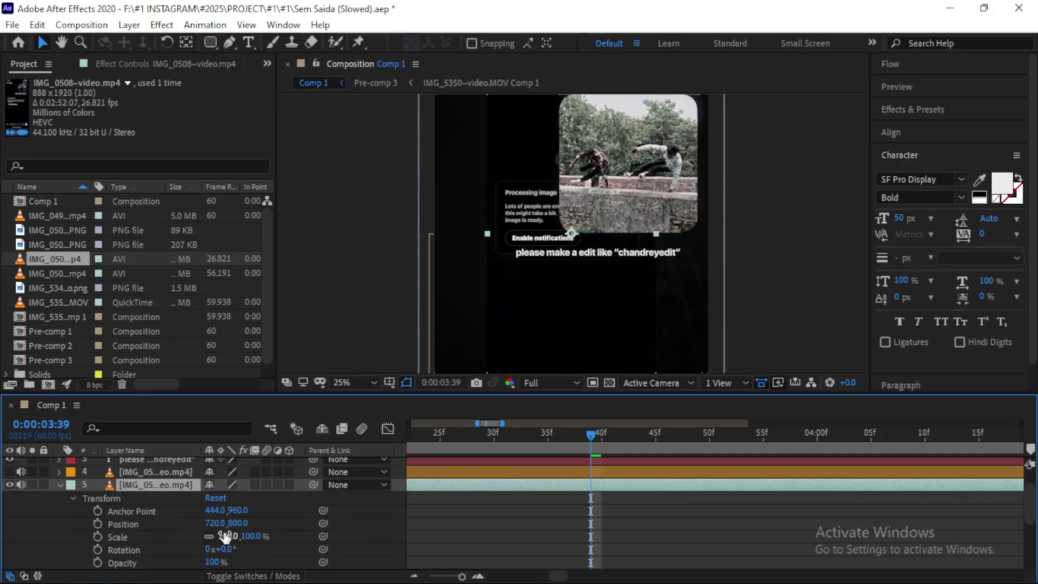
# - Scale the new footage to 166% and set its Position to 720, 1549 beneath the caption
pyautogui.press('Return')
pyautogui.moveTo(227, 536); pyautogui.dragTo(476, 317)
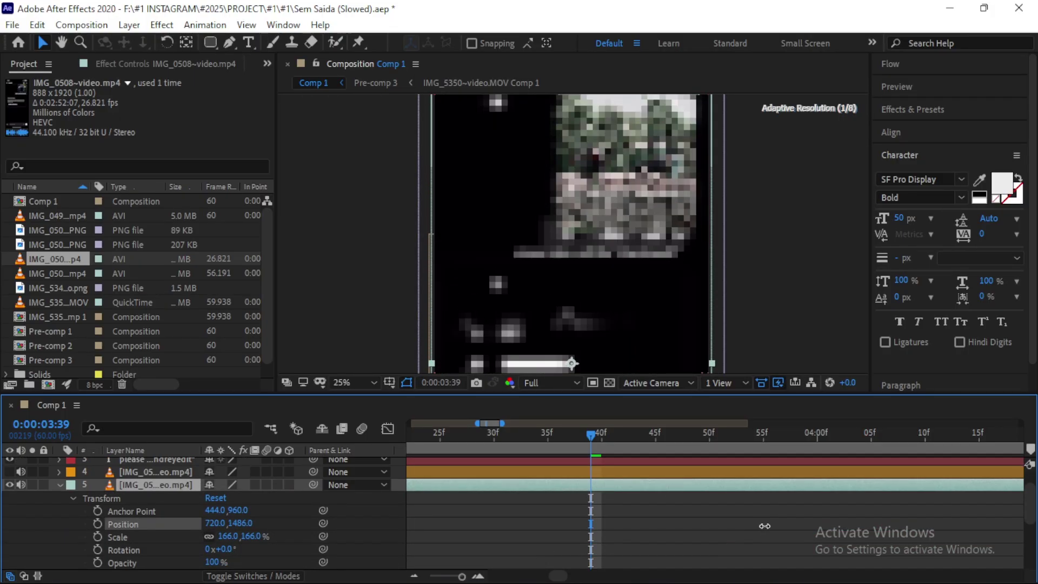
pyautogui.press('.')
pyautogui.press('.')
pyautogui.moveTo(241, 523); pyautogui.dragTo(261, 536)
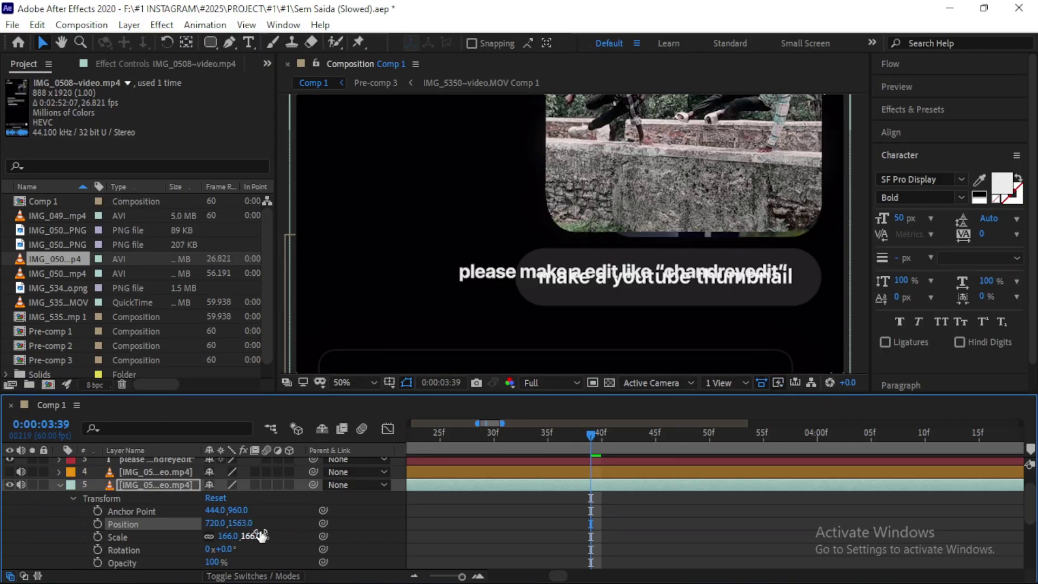
pyautogui.press('Up')
pyautogui.press('Up')
pyautogui.press('Up')
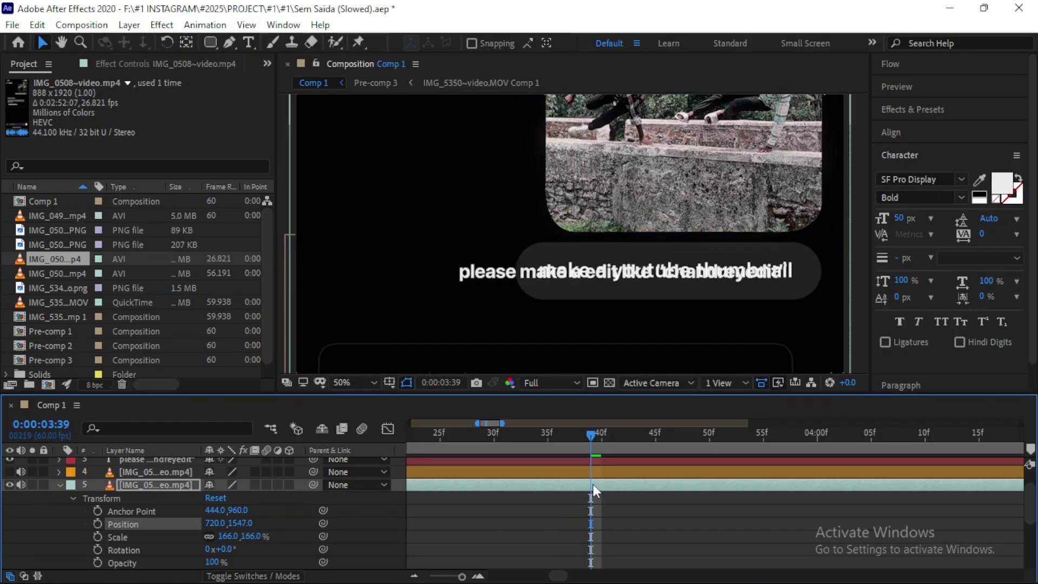
pyautogui.scroll(2, 592, 484)
pyautogui.click(605, 492)
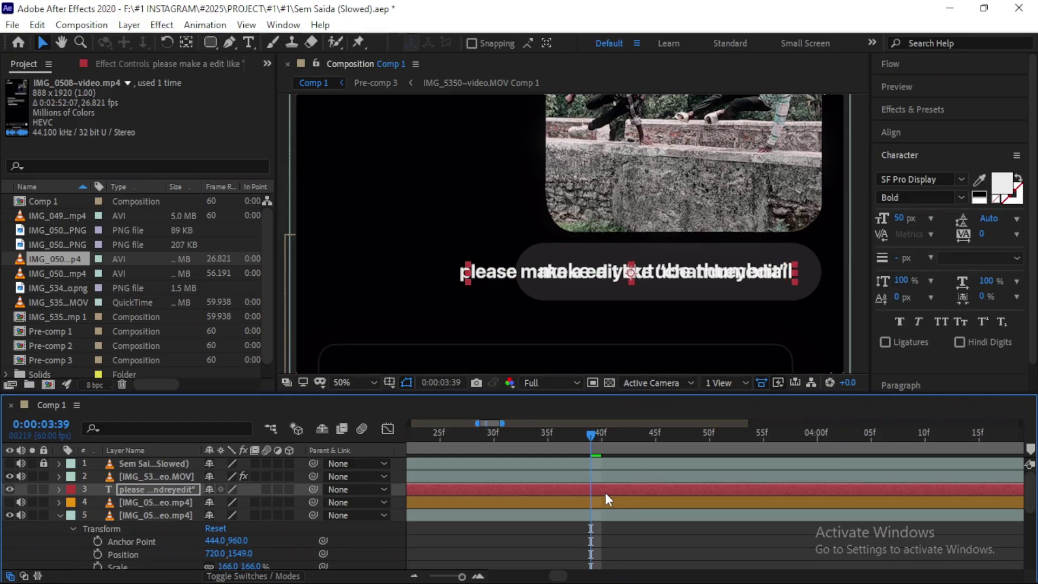
pyautogui.press('u')
pyautogui.scroll(-2, 471, 327)
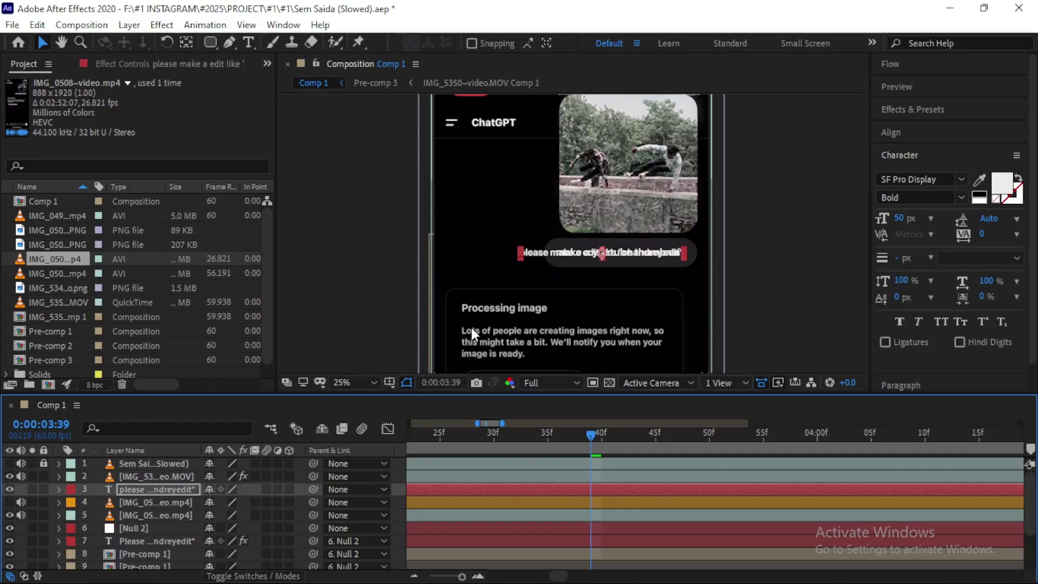
# - Draw a rounded rectangle over the caption and move Shape Layer 1 below the text layer
pyautogui.click(211, 43)
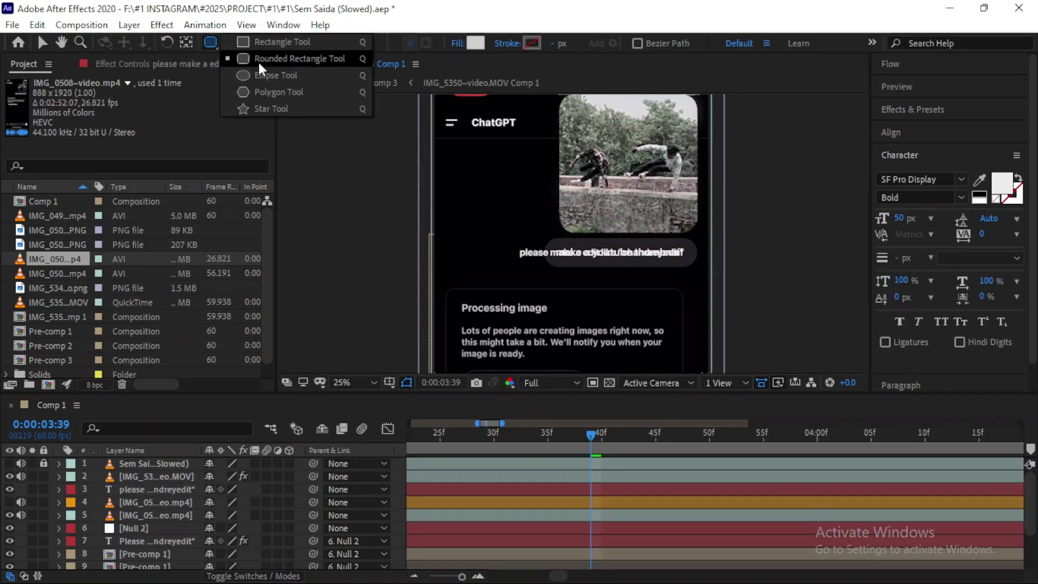
pyautogui.click(287, 58)
pyautogui.moveTo(683, 239); pyautogui.dragTo(514, 265)
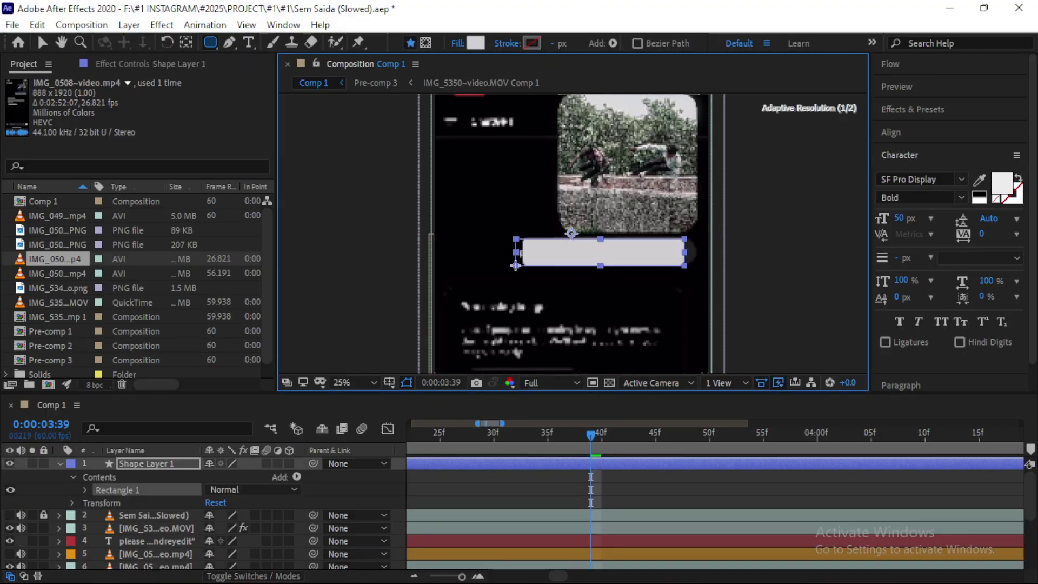
pyautogui.press('v')
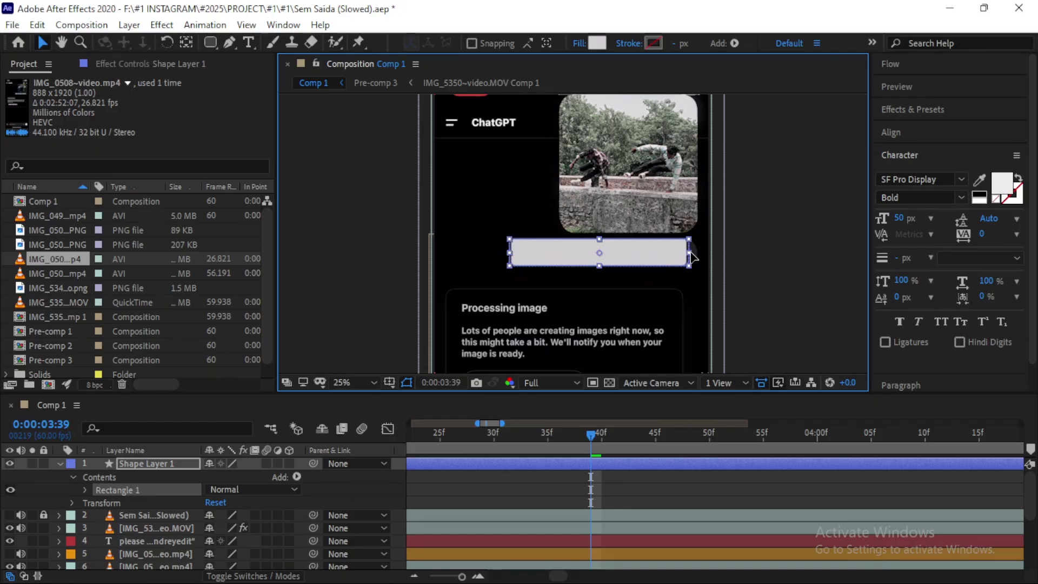
pyautogui.doubleClick(608, 262)
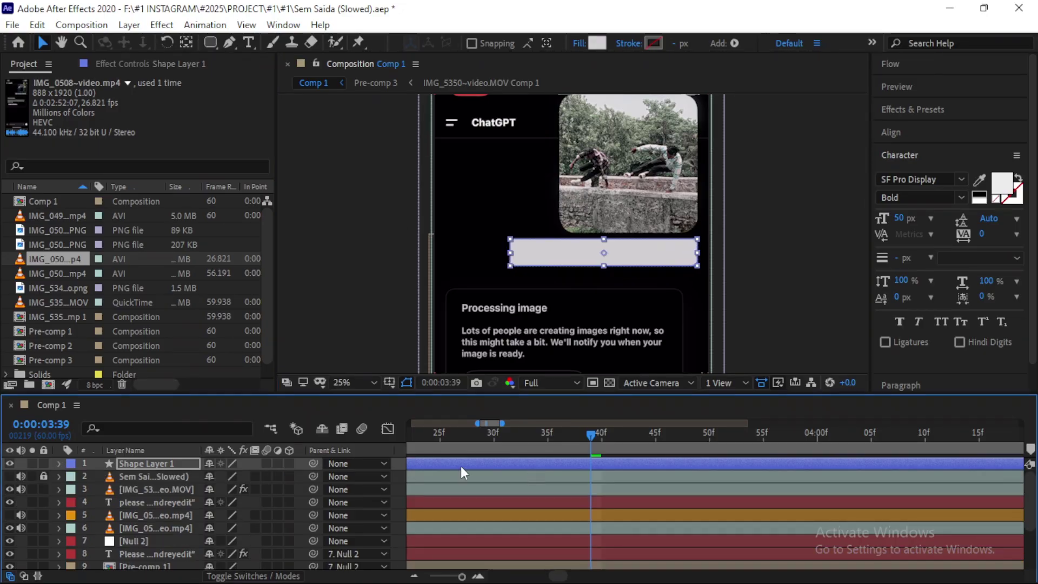
pyautogui.moveTo(156, 463); pyautogui.dragTo(327, 493)
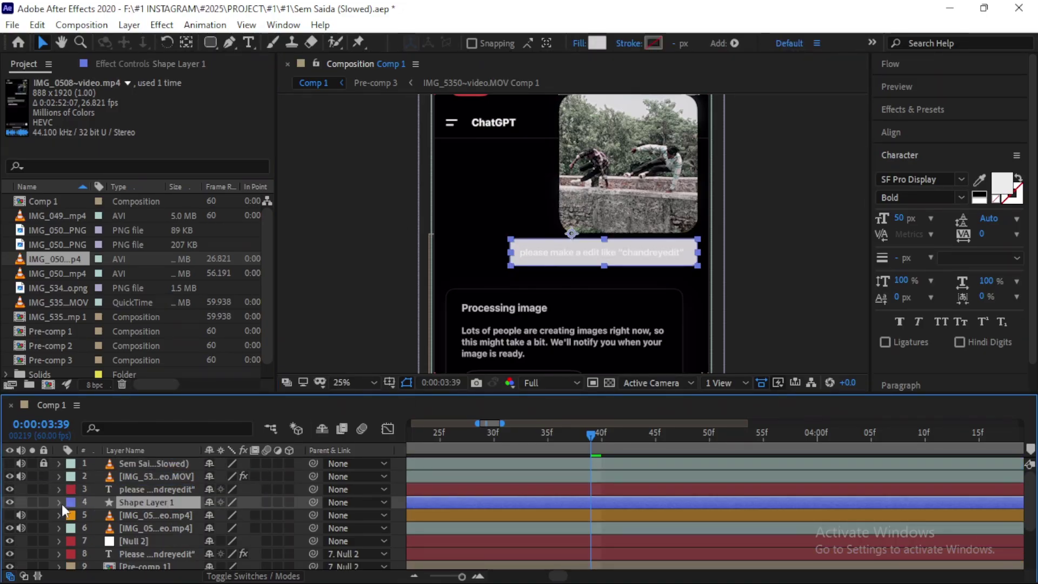
# - Try a purple fill on the box, then cancel that colour choice
pyautogui.click(59, 502)
pyautogui.scroll(-3, 76, 527)
pyautogui.scroll(2, 76, 527)
pyautogui.click(60, 488)
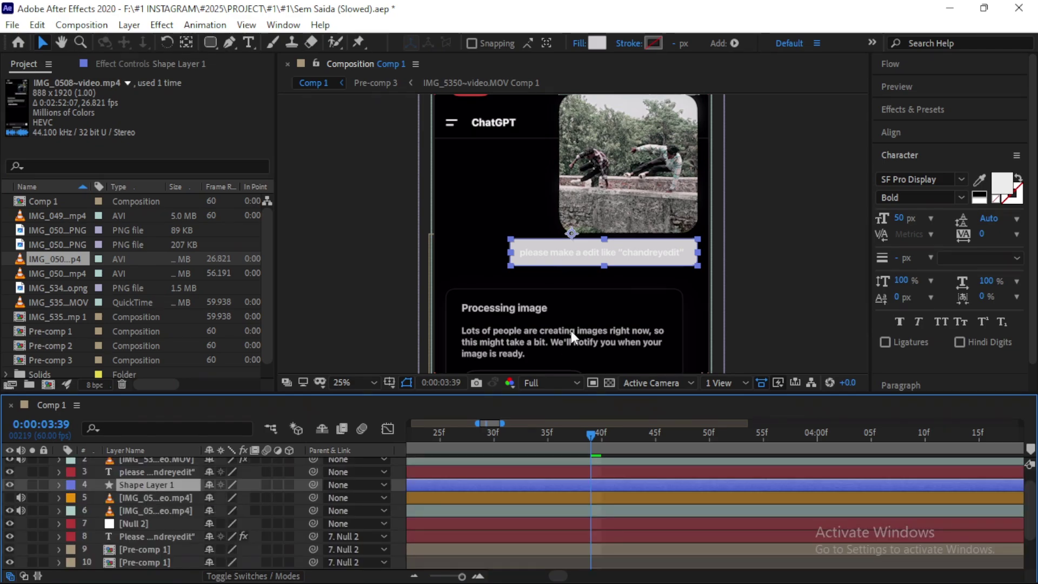
pyautogui.click(598, 42)
pyautogui.click(444, 386)
pyautogui.moveTo(540, 287); pyautogui.dragTo(548, 352)
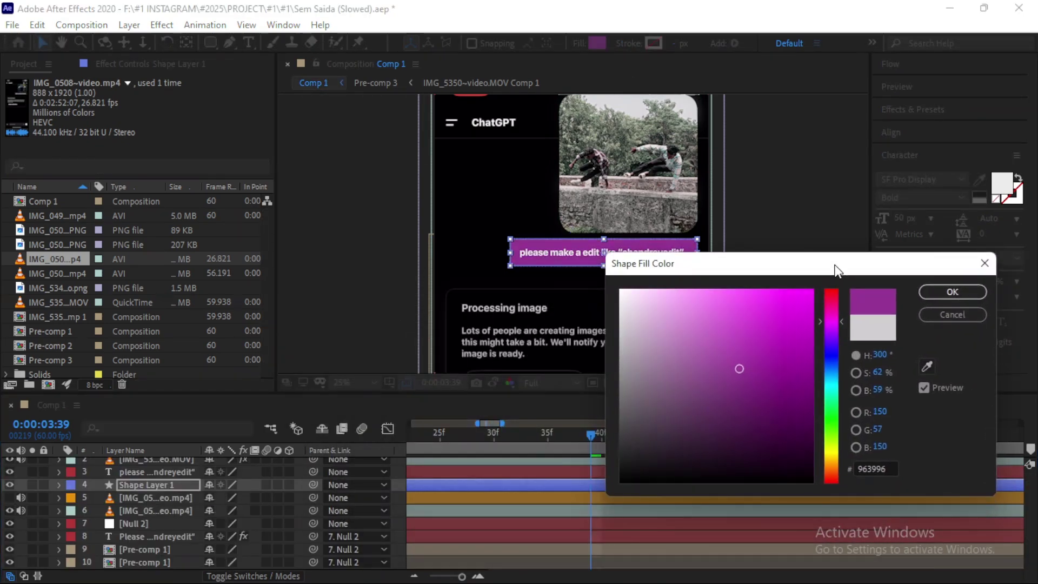
pyautogui.press('Escape')
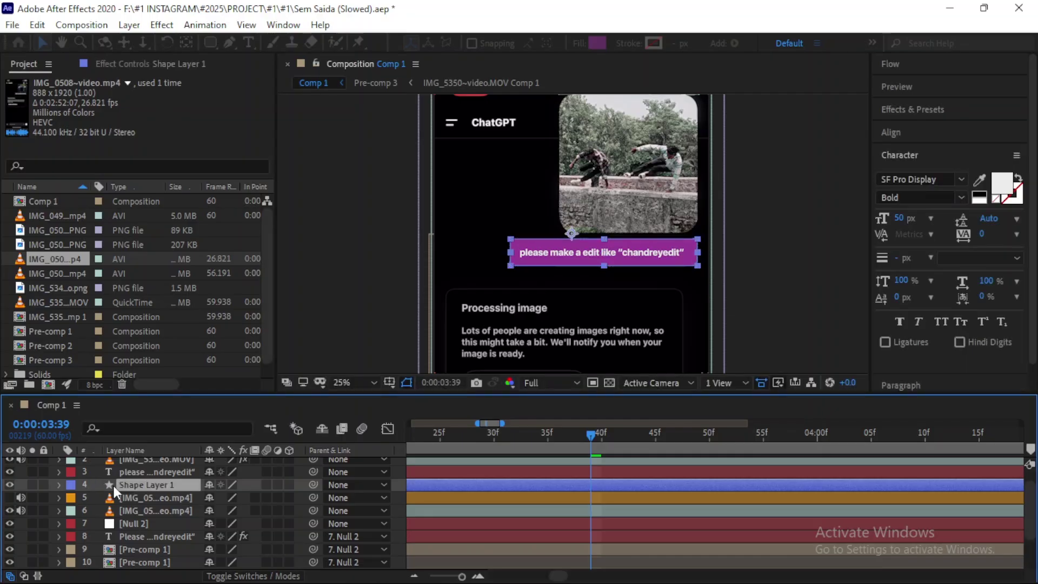
# - Give the box a dark fill and round its corners to 71
pyautogui.click(9, 485)
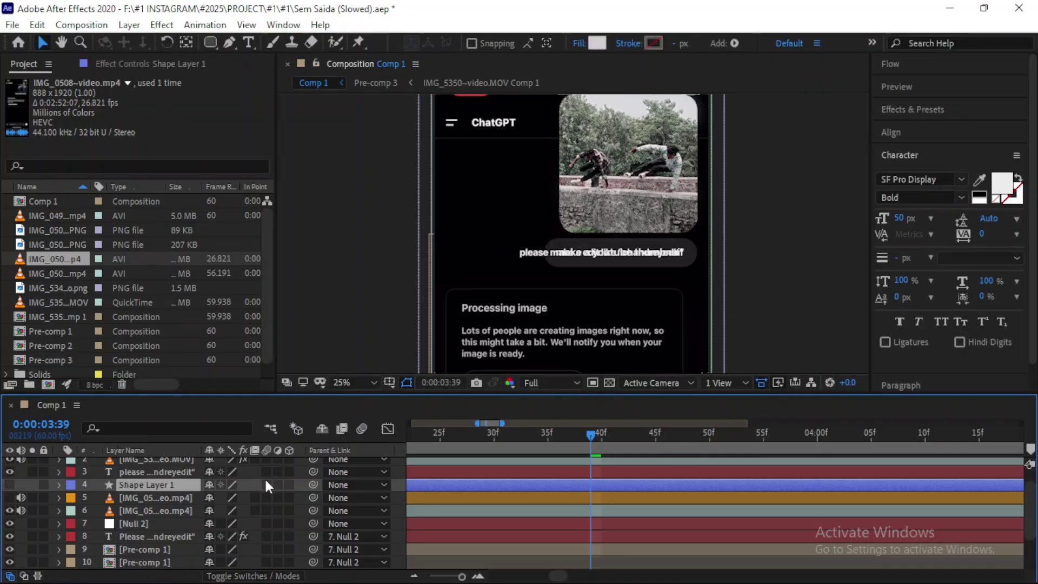
pyautogui.click(598, 42)
pyautogui.click(762, 327)
pyautogui.click(9, 485)
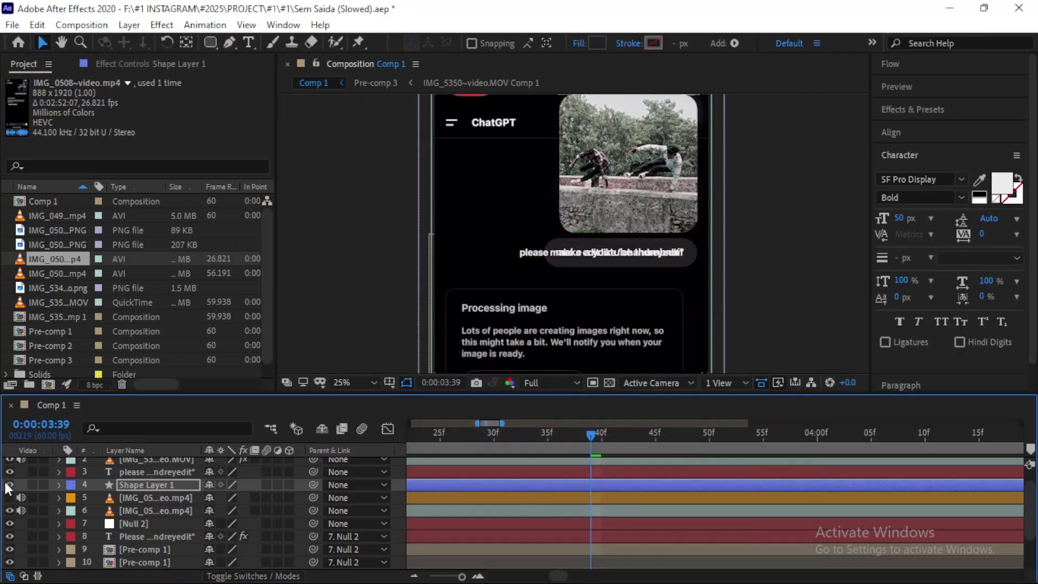
pyautogui.click(58, 484)
pyautogui.click(100, 511)
pyautogui.moveTo(213, 548); pyautogui.dragTo(256, 557)
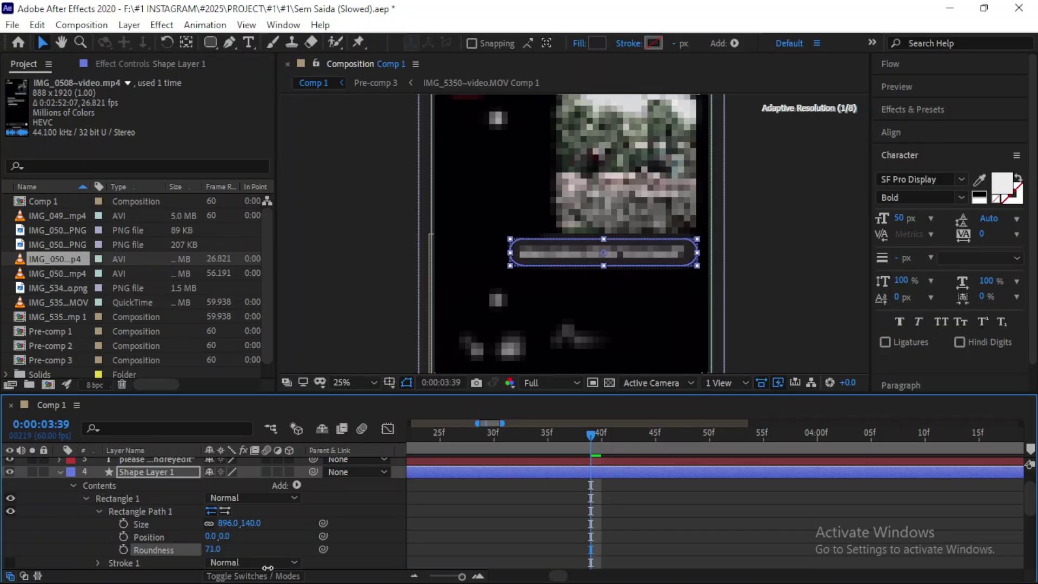
# - Hide the ChatGPT footage layer and delete the duplicate Processing image footage layer
pyautogui.press('u')
pyautogui.click(139, 484)
pyautogui.click(143, 495)
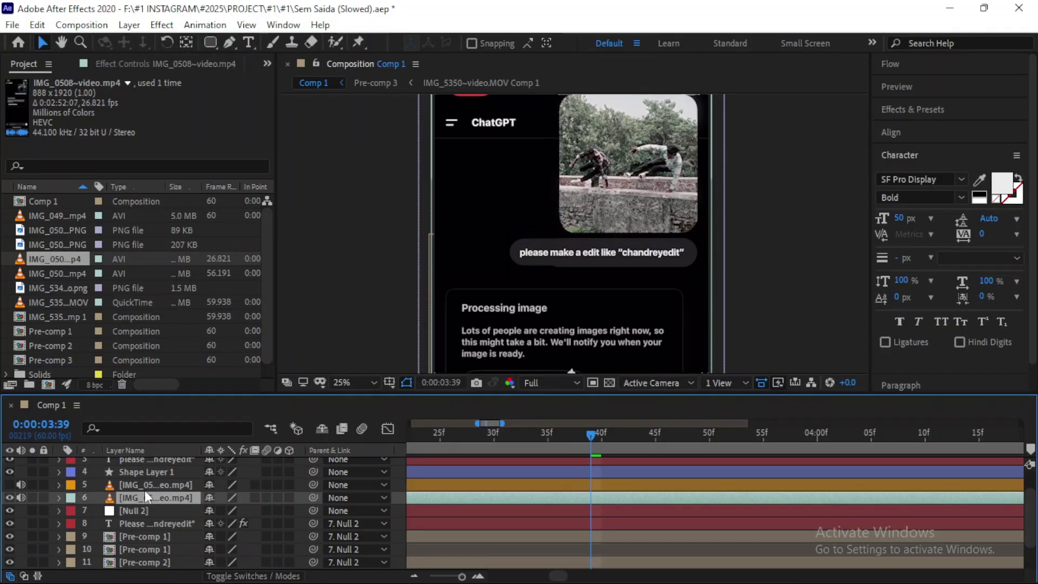
pyautogui.click(8, 497)
pyautogui.click(7, 497)
pyautogui.press('Delete')
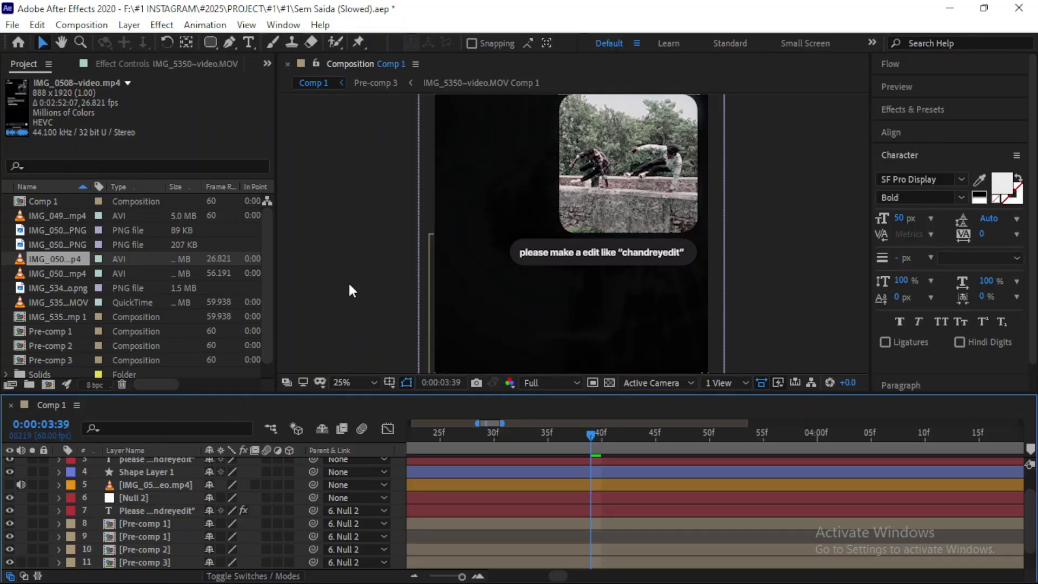
# - Set the bubble shape's corner roundness to 60 and reselect it in the composition
pyautogui.hotkey('ctrl', 'Up')
pyautogui.press('.')
pyautogui.press('u')
pyautogui.click(212, 540)
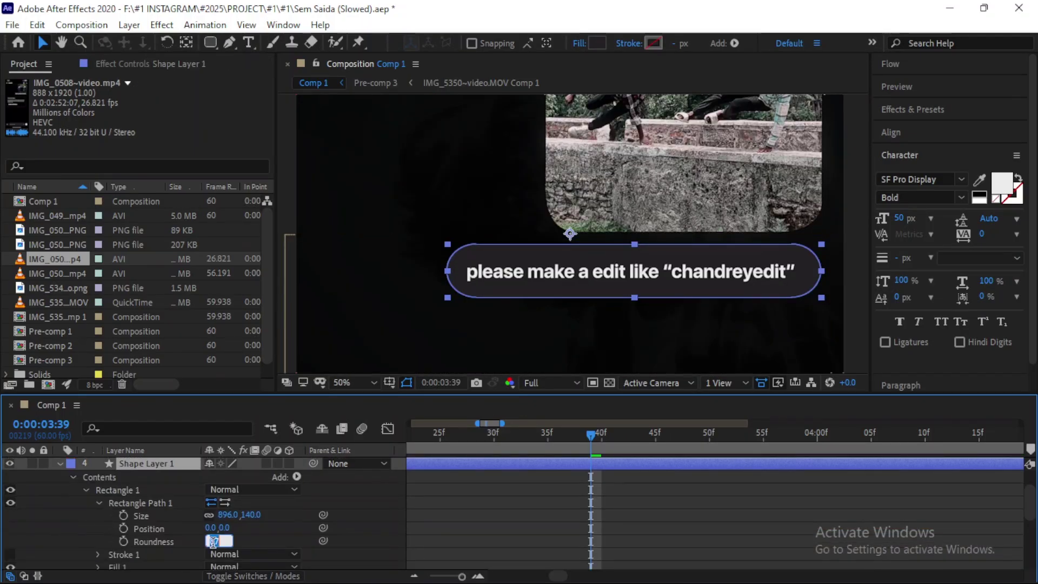
pyautogui.write('60')
pyautogui.press('Return')
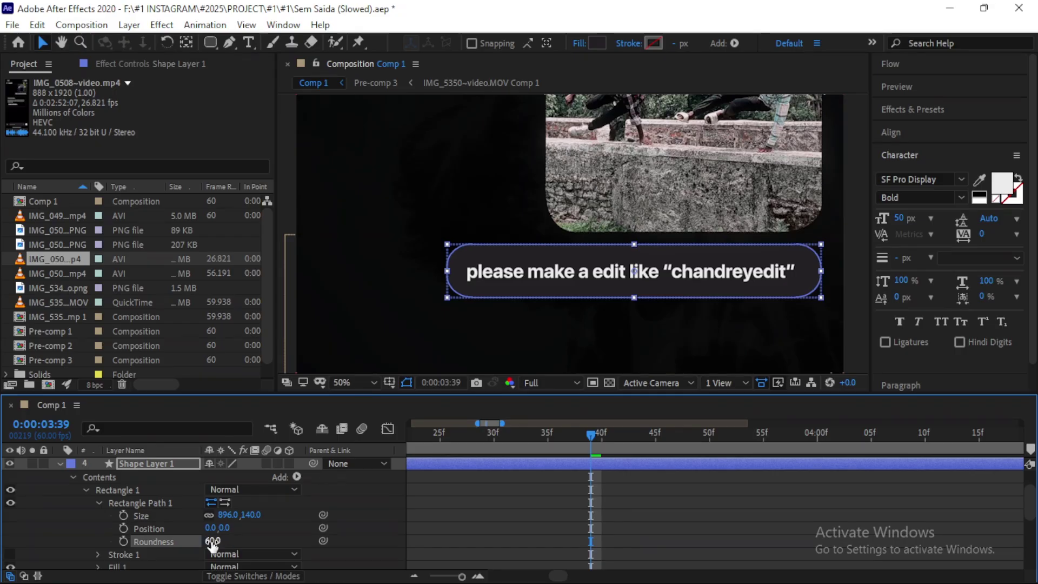
pyautogui.click(518, 370)
pyautogui.click(568, 281)
pyautogui.scroll(-1, 743, 308)
pyautogui.click(744, 308)
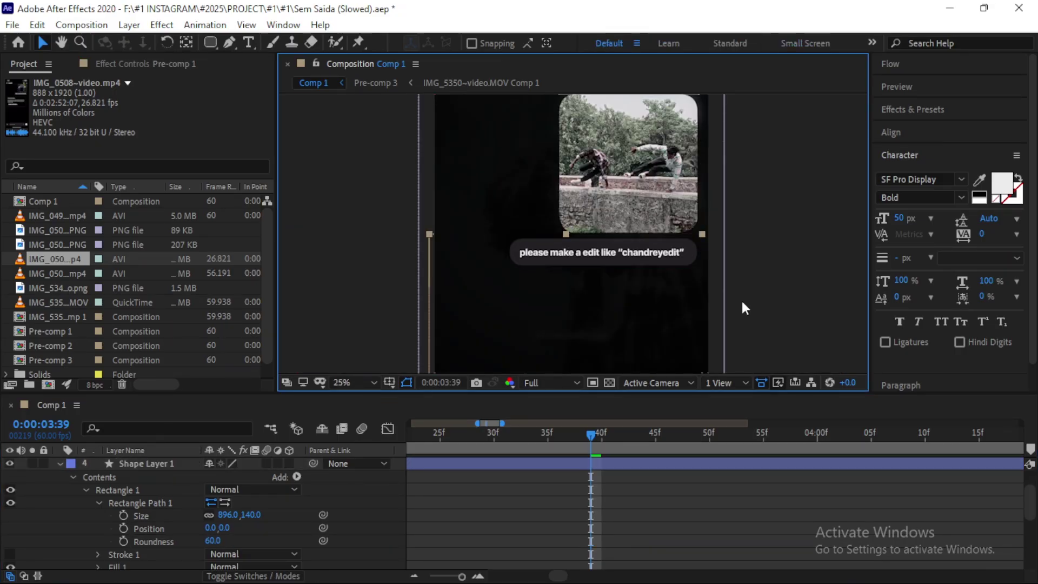
# - Move the bubble shape layer below the caption text layer
pyautogui.press('u')
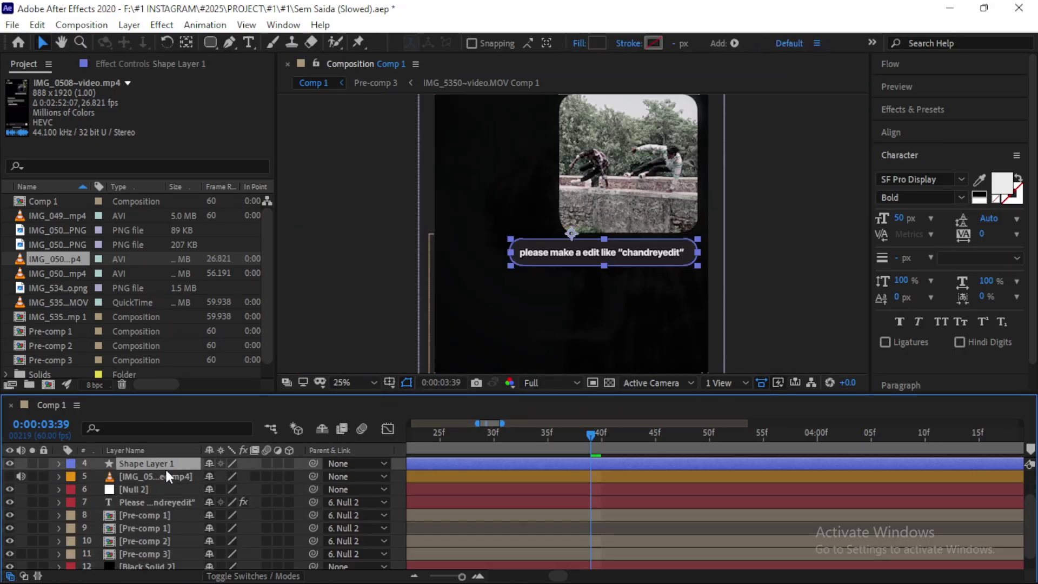
pyautogui.moveTo(166, 466); pyautogui.dragTo(179, 493)
pyautogui.click(173, 490)
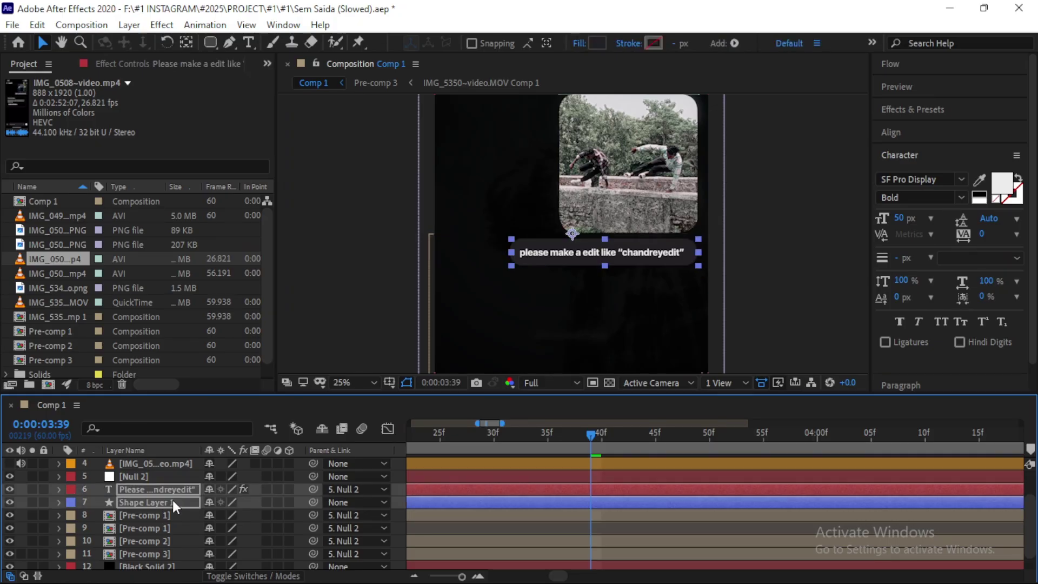
pyautogui.click(725, 342)
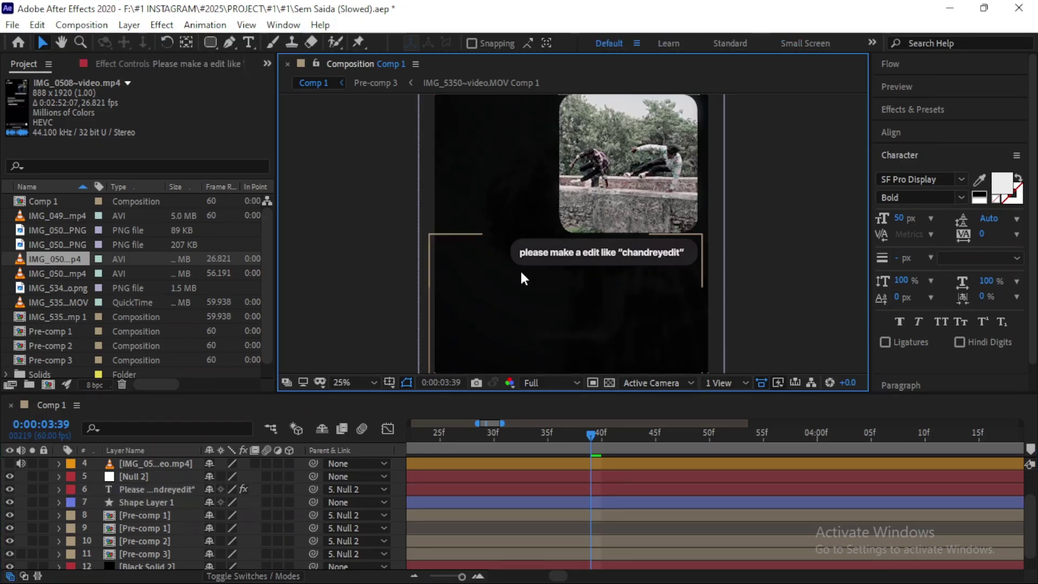
pyautogui.click(598, 488)
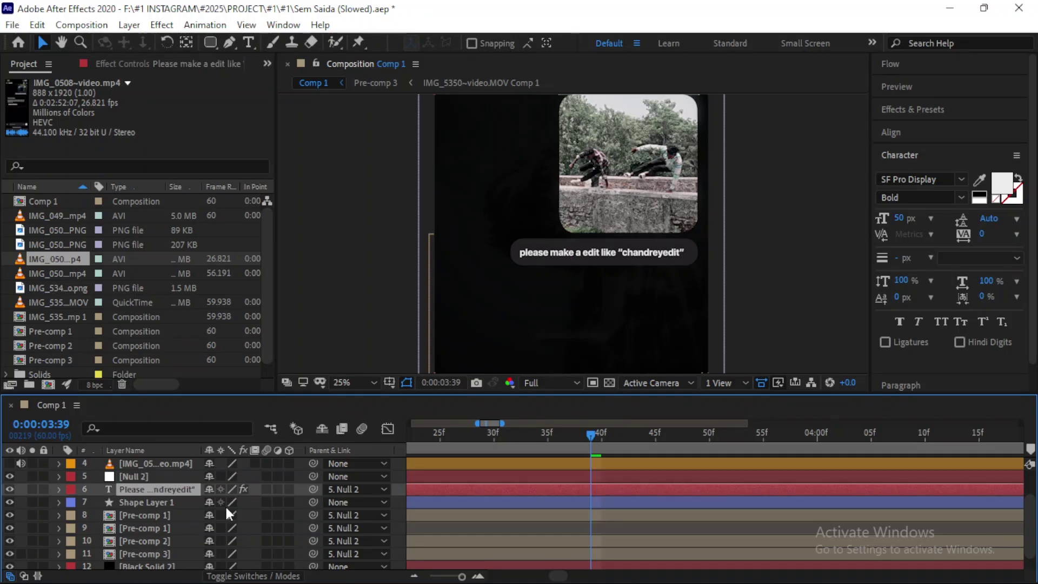
# - Make the capitalised caption text layer visible
pyautogui.scroll(2, 159, 485)
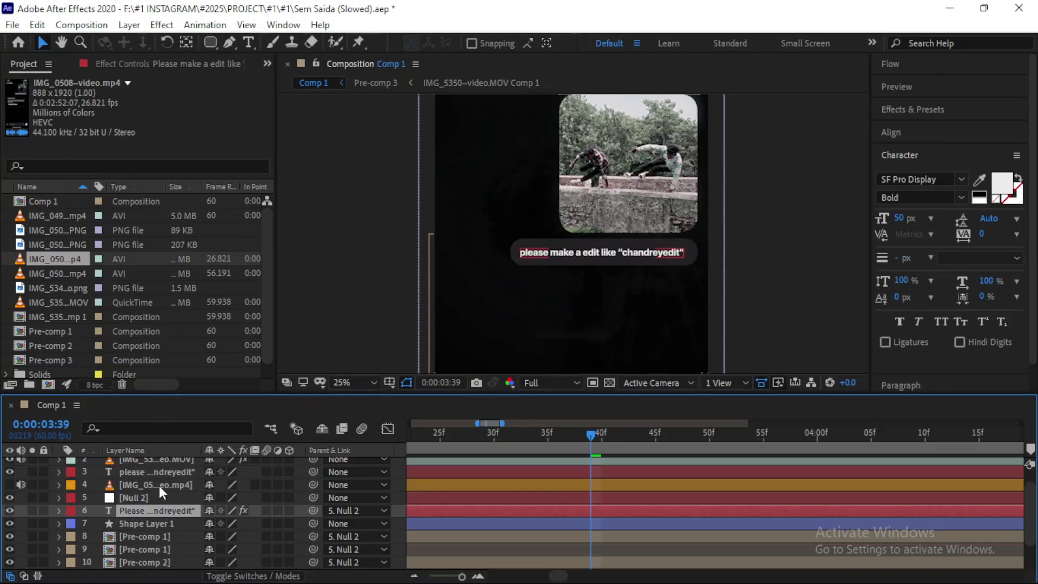
pyautogui.click(515, 501)
pyautogui.click(516, 507)
pyautogui.click(151, 524)
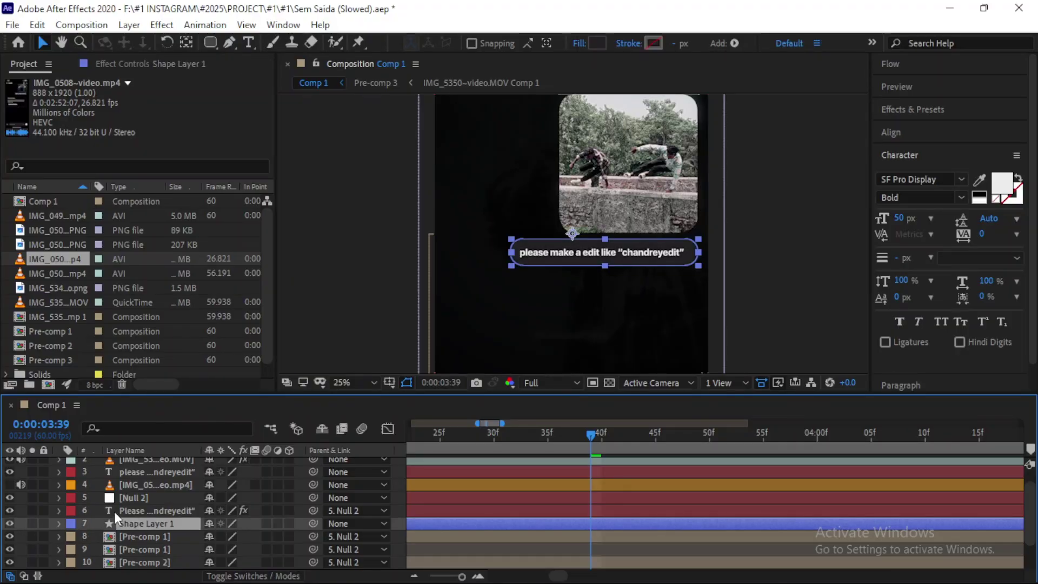
pyautogui.click(114, 510)
pyautogui.click(9, 509)
# - Place the bubble shape directly beneath the lowercase caption, hiding the caption briefly to compare
pyautogui.scroll(1, 156, 509)
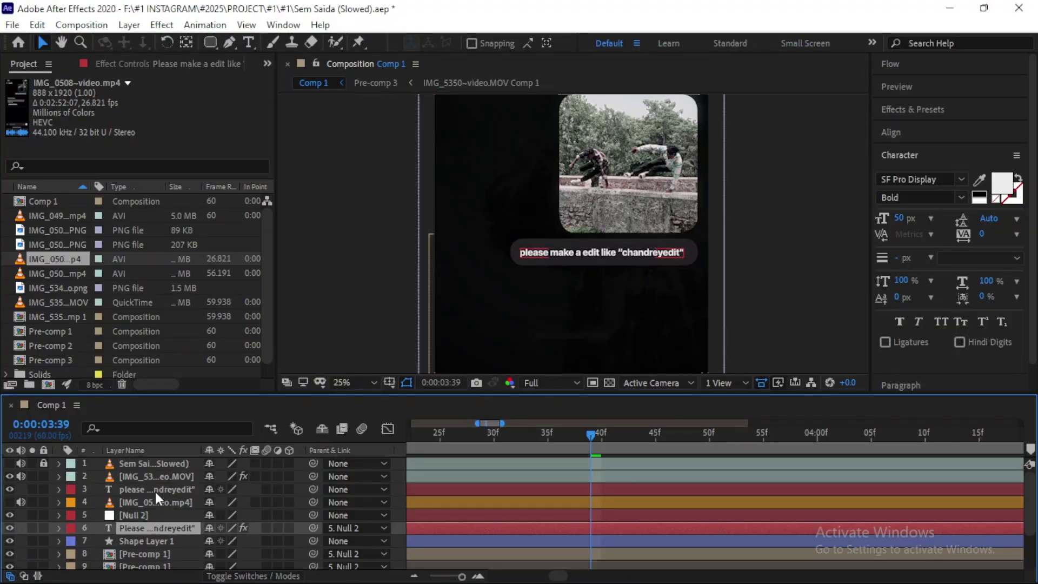
pyautogui.click(154, 491)
pyautogui.click(9, 488)
pyautogui.moveTo(150, 540); pyautogui.dragTo(148, 497)
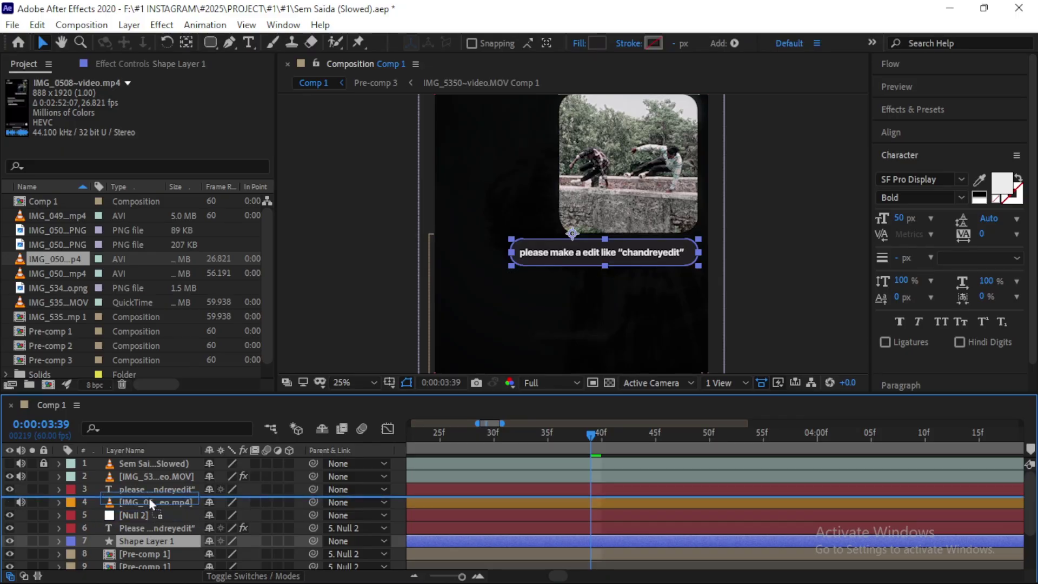
pyautogui.click(9, 489)
pyautogui.click(682, 341)
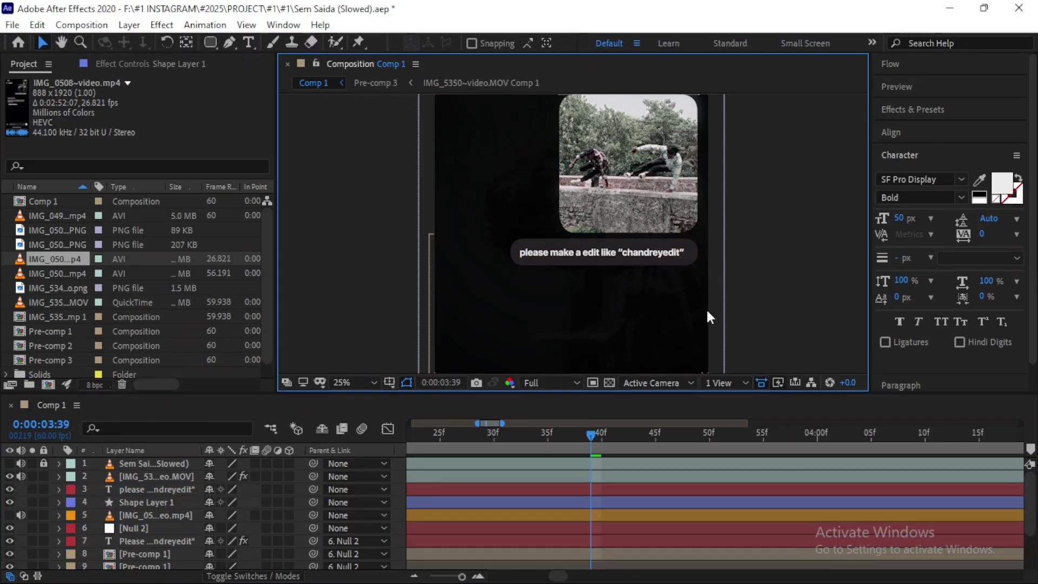
pyautogui.click(590, 489)
# - Bring the lowercase caption's Deep Glow effect controls forward
pyautogui.scroll(2, 766, 321)
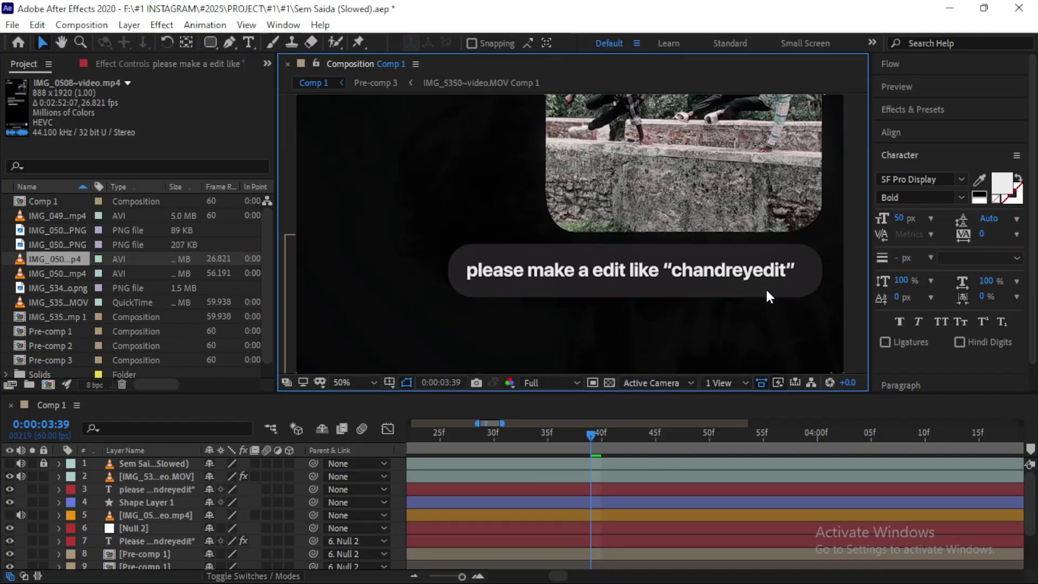
pyautogui.scroll(-2, 765, 287)
pyautogui.click(283, 25)
pyautogui.click(410, 509)
# - Commit the caption's Deep Glow Exposure value
pyautogui.click(157, 135)
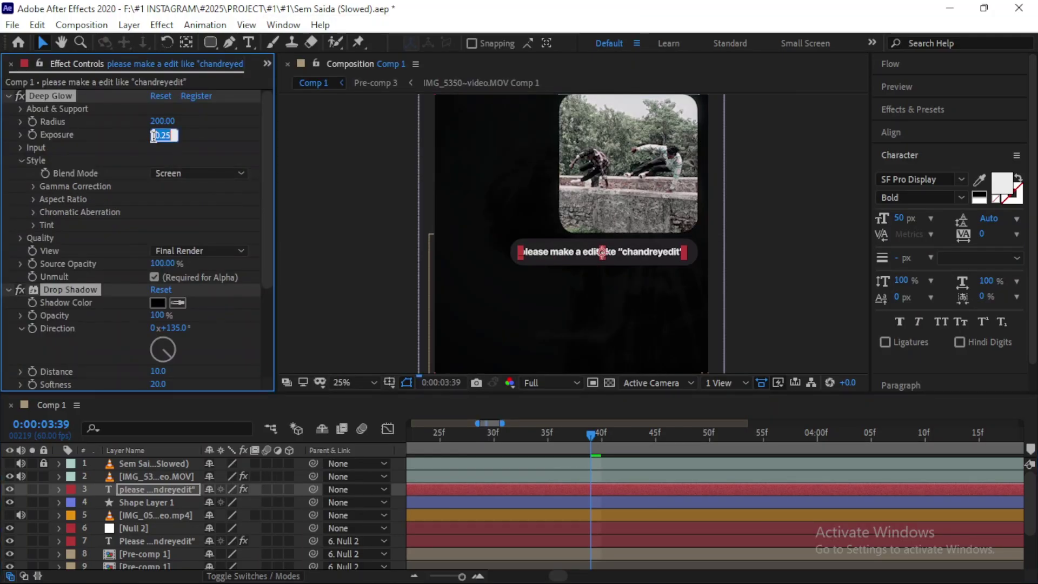
pyautogui.press('Return')
pyautogui.click(267, 63)
pyautogui.click(311, 102)
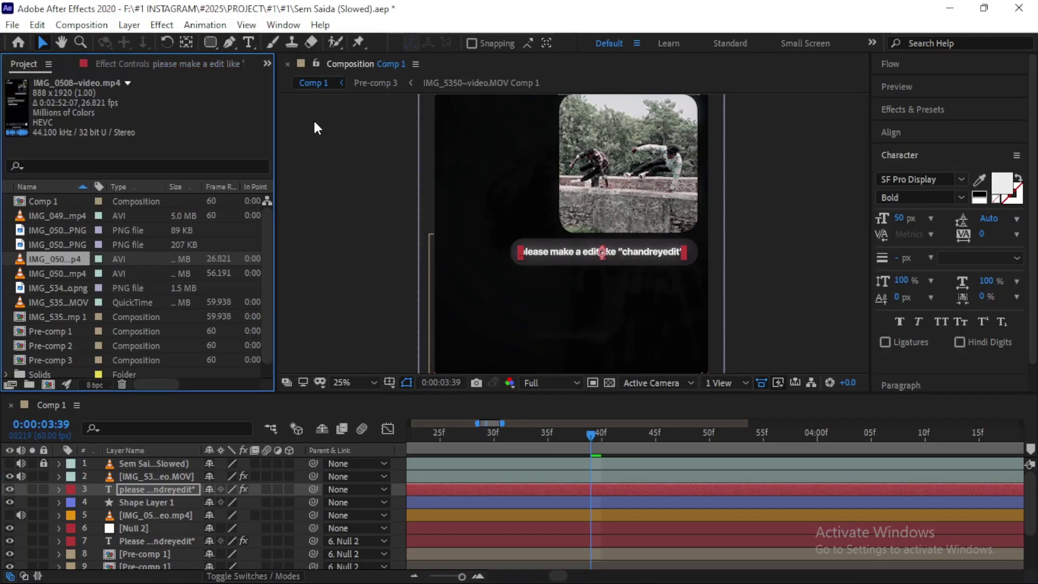
pyautogui.click(320, 201)
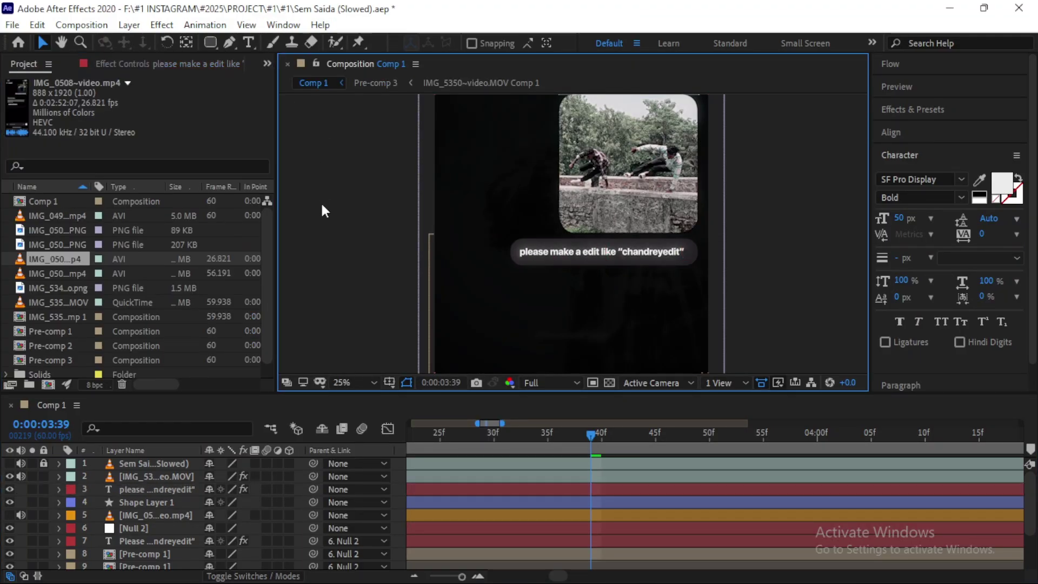
# - Rename the IMG_5350 clip layer to 'frame'
pyautogui.click(162, 476)
pyautogui.rightClick(161, 478)
pyautogui.click(209, 452)
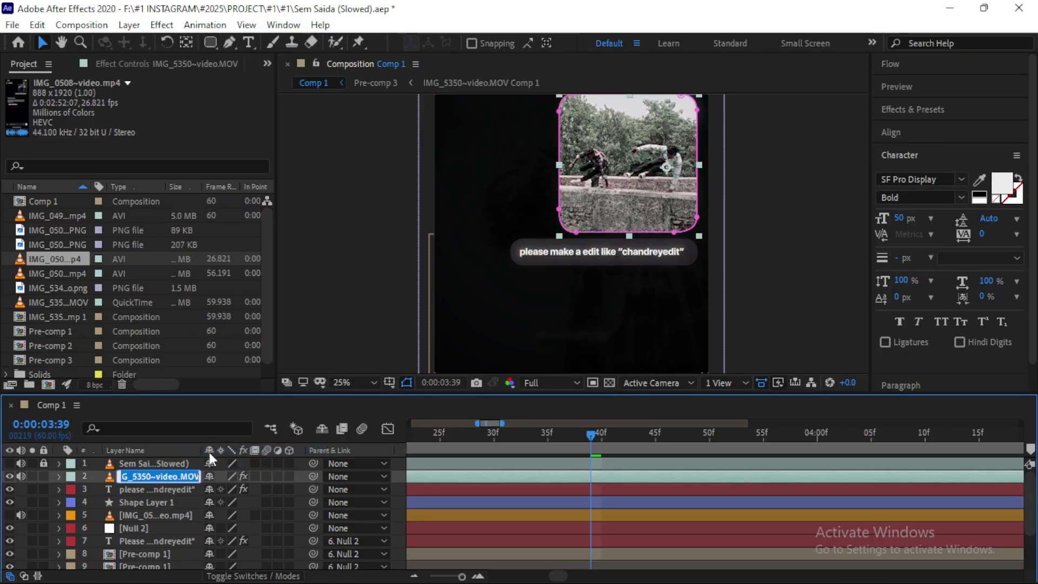
pyautogui.write('frame')
pyautogui.click(145, 515)
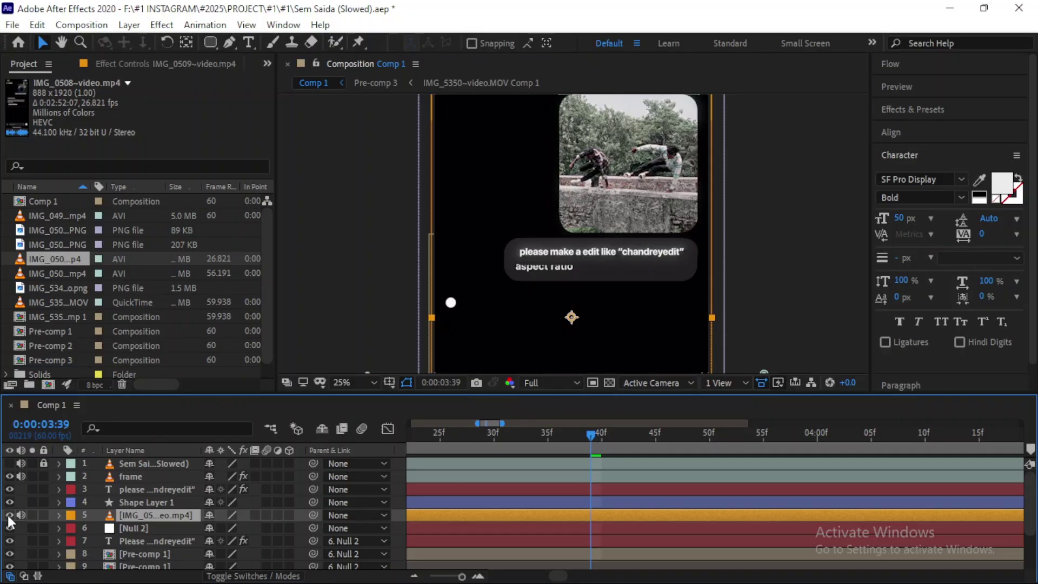
# - Move the IMG_0509 video layer above the frame layer and check the layer order
pyautogui.moveTo(153, 513); pyautogui.dragTo(159, 469)
pyautogui.click(141, 528)
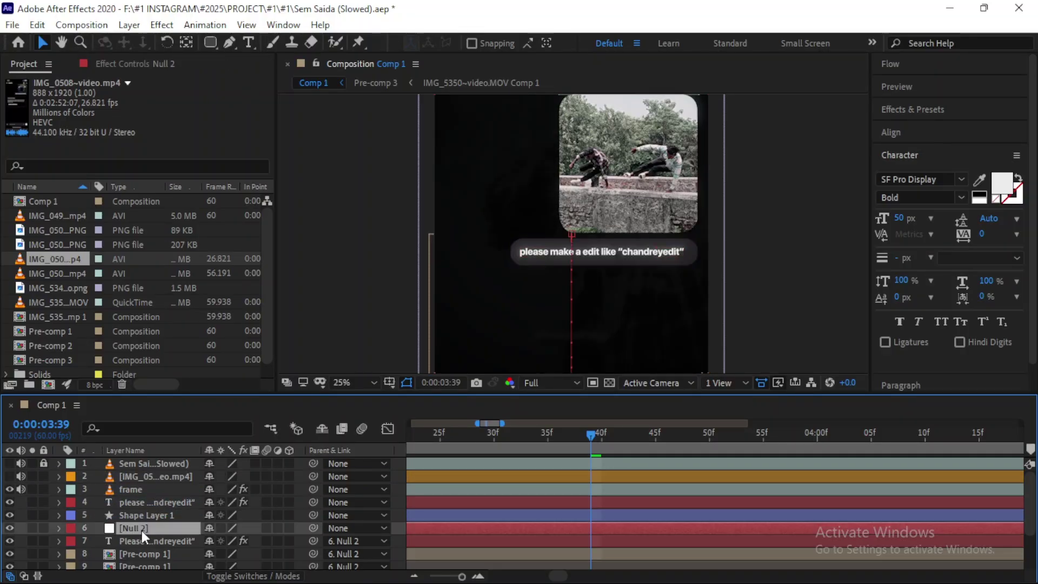
pyautogui.click(157, 515)
pyautogui.click(144, 488)
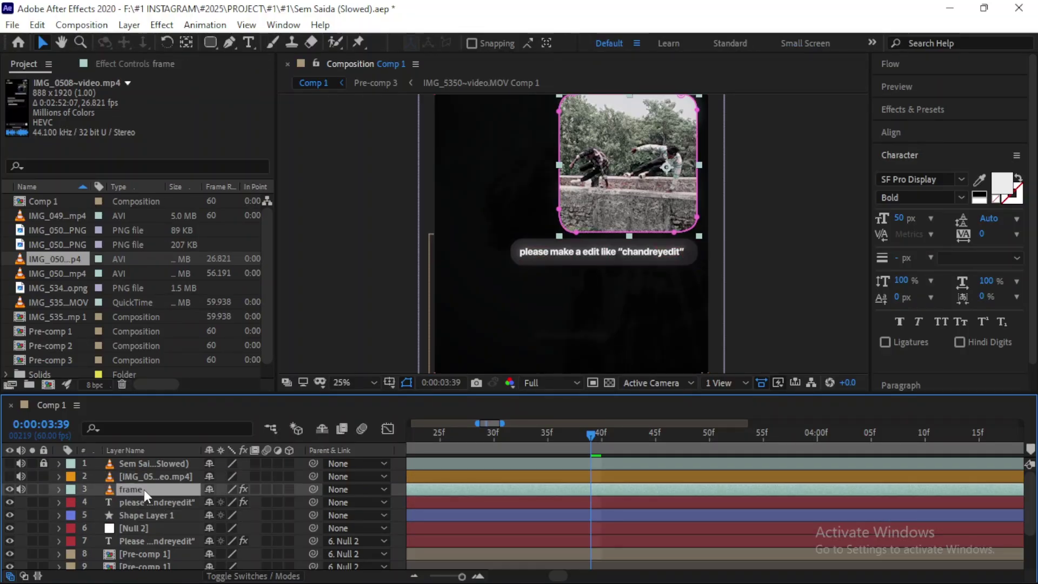
pyautogui.rightClick(145, 502)
pyautogui.press('Escape')
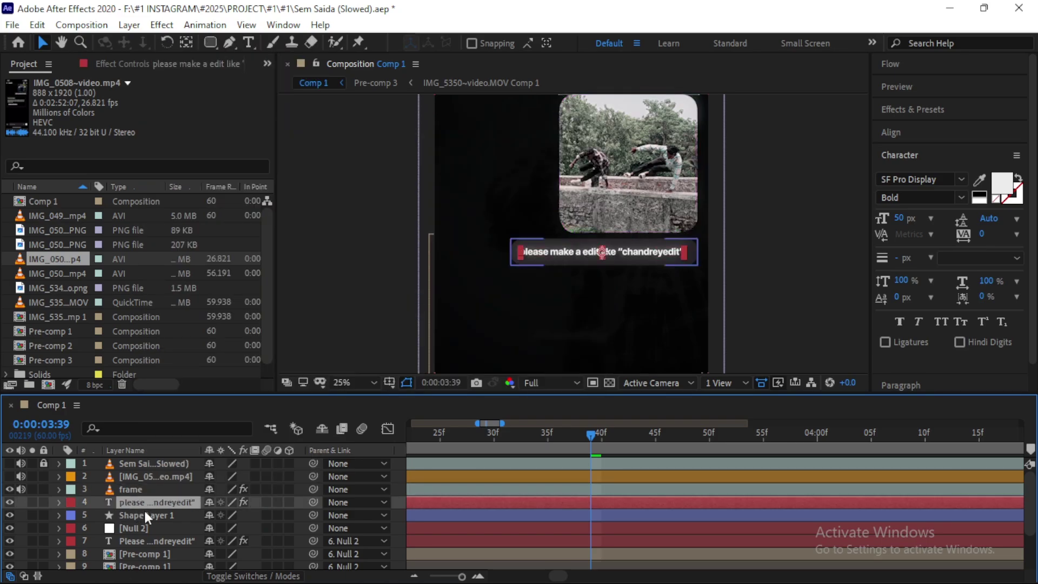
pyautogui.rightClick(145, 515)
pyautogui.press('Escape')
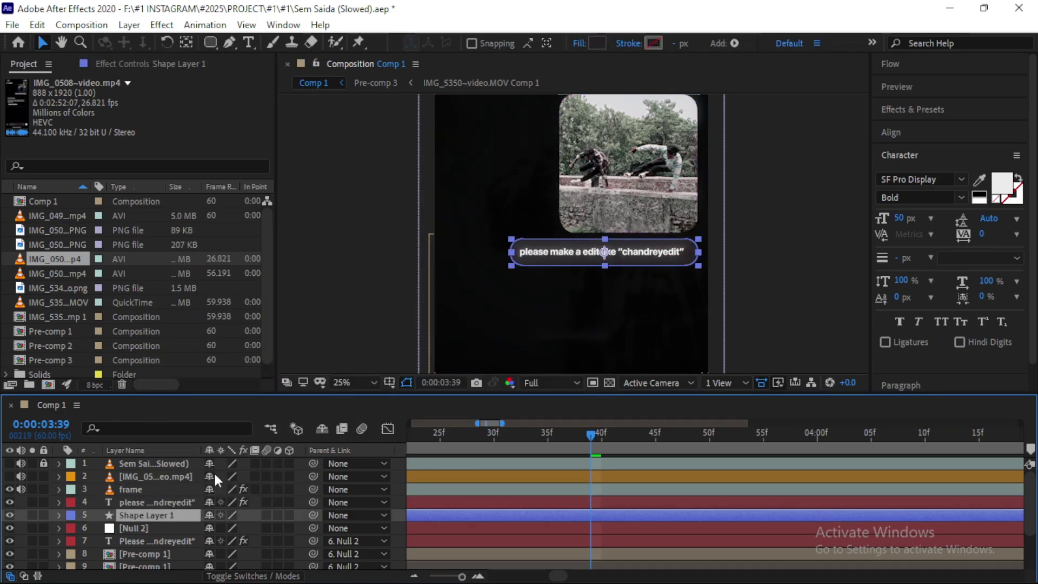
# - Pre-compose the caption and bubble layers into Pre-comp 4
pyautogui.keyDown('ctrl'); pyautogui.click(164, 503); pyautogui.keyUp('ctrl')
pyautogui.hotkey('ctrl', 'shift', 'c')
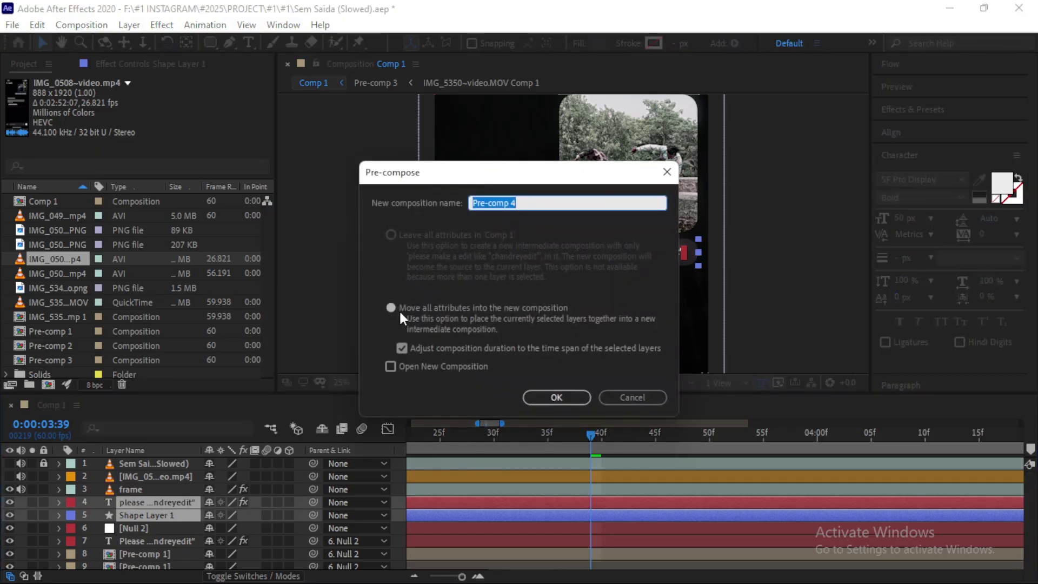
pyautogui.press('Return')
# - Freeze the frame clip on its current image
pyautogui.click(601, 488)
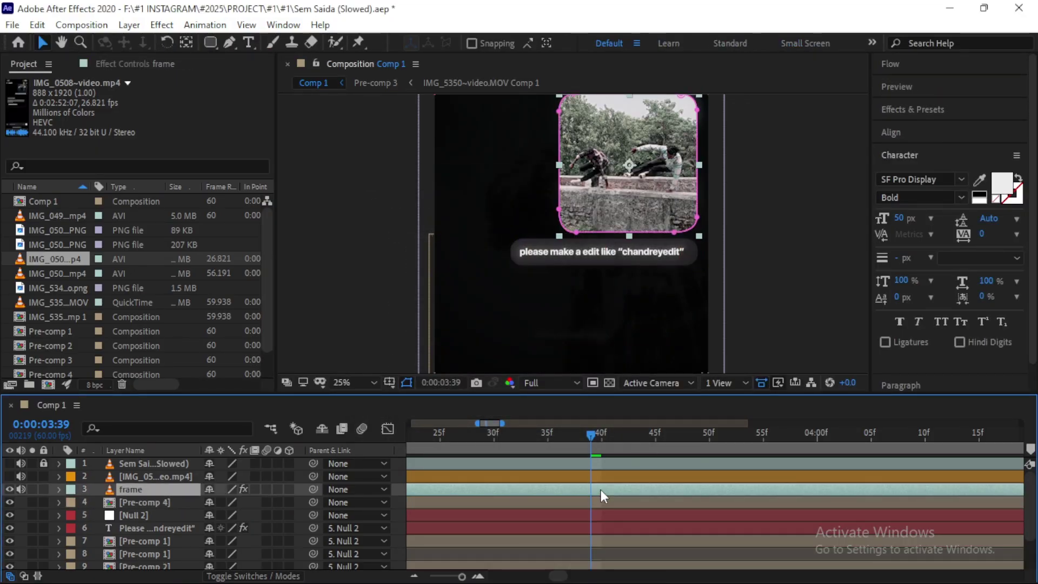
pyautogui.rightClick(601, 488)
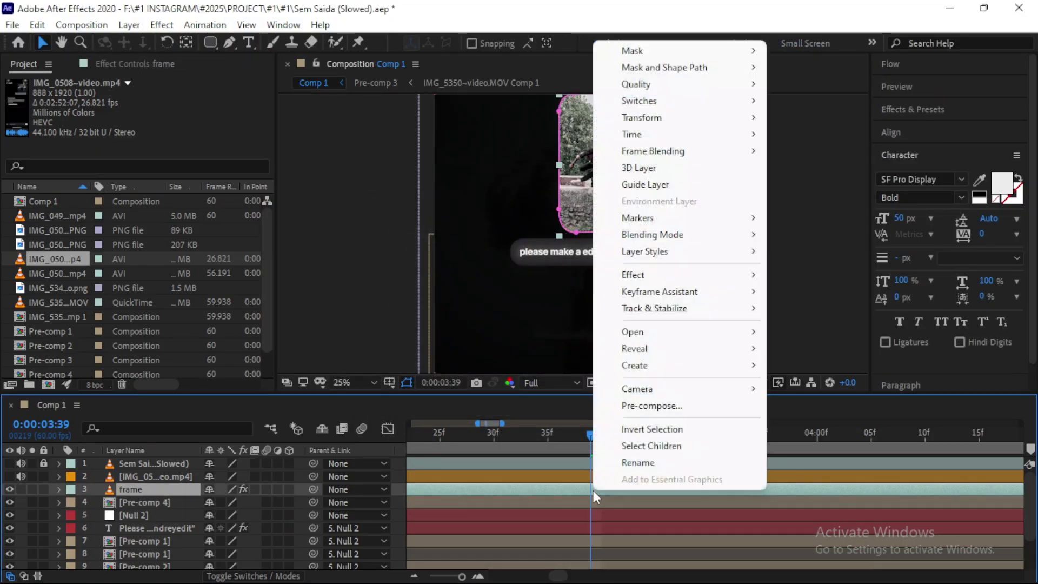
pyautogui.moveTo(632, 134)
pyautogui.click(813, 183)
# - Pre-compose the frame layer as frame Comp 1
pyautogui.click(59, 489)
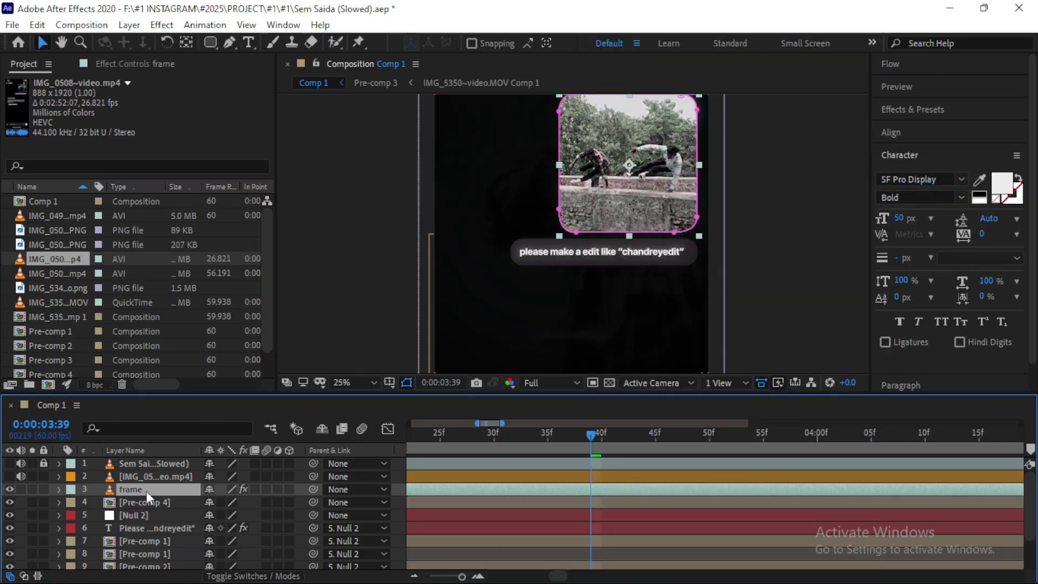
pyautogui.hotkey('ctrl', 'shift', 'c')
pyautogui.click(554, 397)
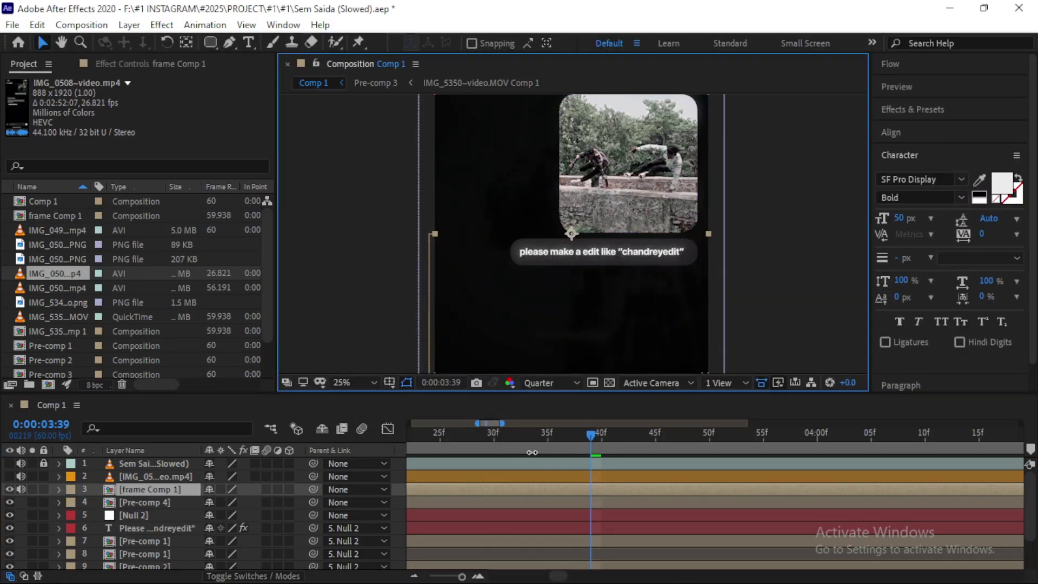
# - Step the playhead back two frames and rename the Pre-comp 4 layer to 'text'
pyautogui.scroll(-1, 573, 270)
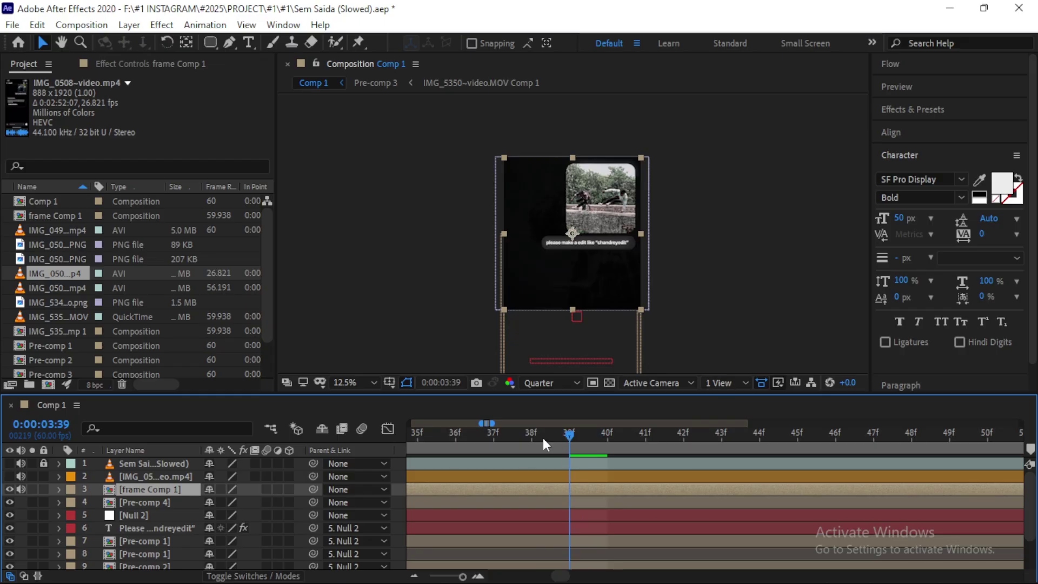
pyautogui.moveTo(542, 437)
pyautogui.mouseDown()
pyautogui.moveTo(480, 439)
pyautogui.moveTo(521, 444)
pyautogui.mouseUp()
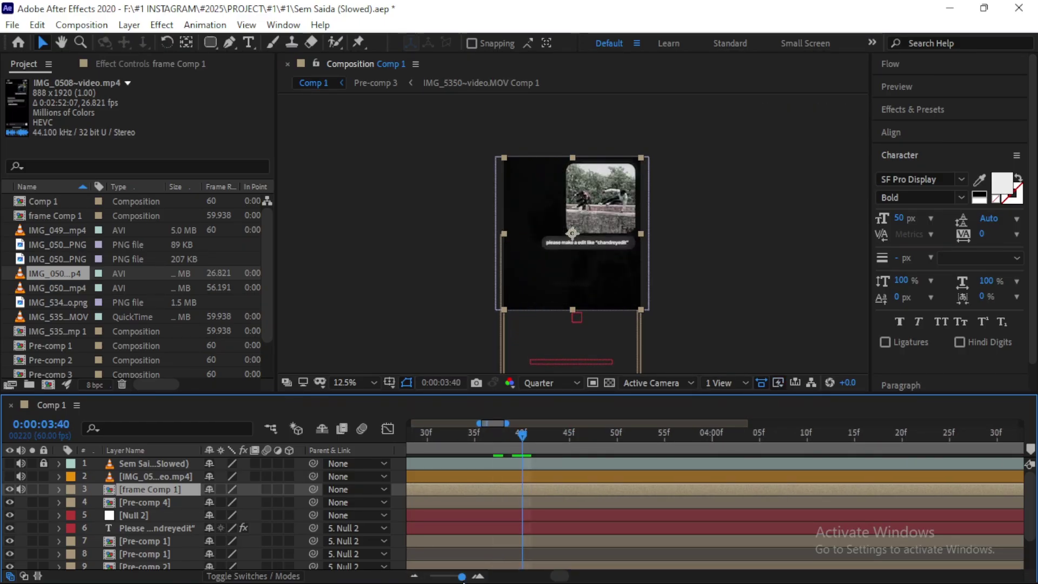
pyautogui.moveTo(461, 576); pyautogui.dragTo(462, 576)
pyautogui.click(526, 500)
pyautogui.click(59, 501)
pyautogui.scroll(-1, 88, 527)
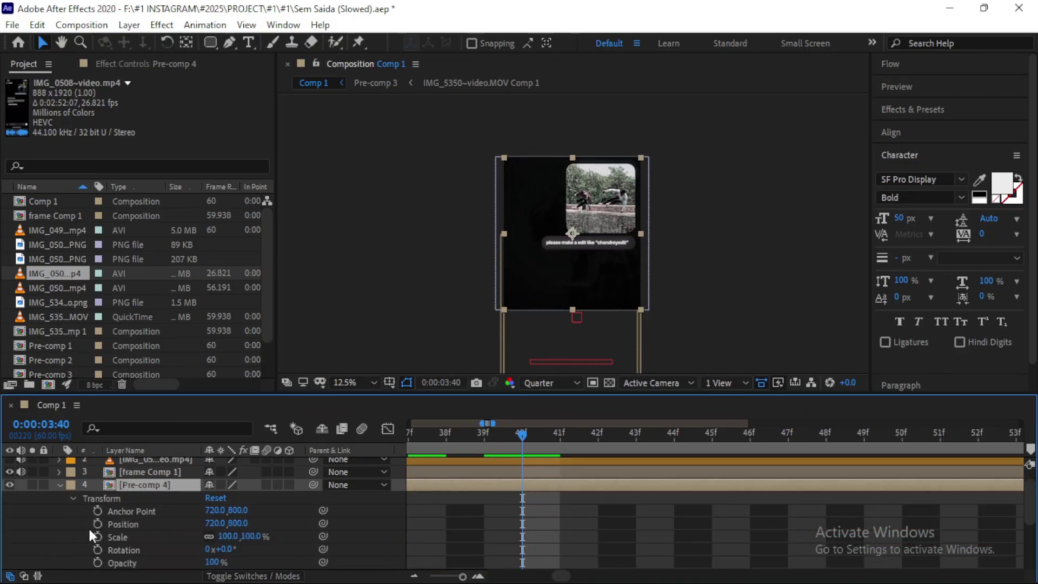
pyautogui.click(60, 484)
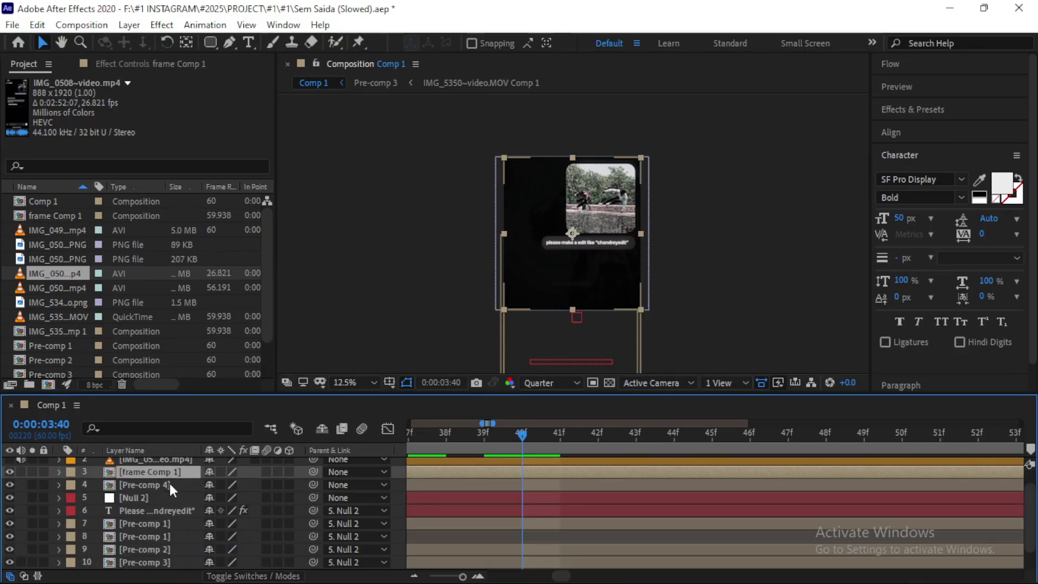
pyautogui.press('Return')
pyautogui.write('text')
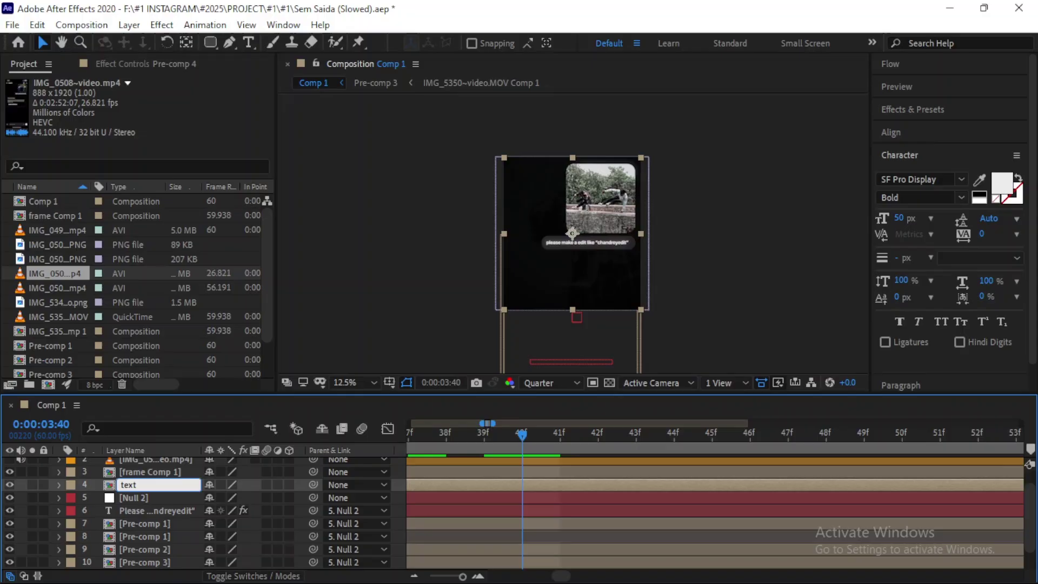
pyautogui.scroll(1, 397, 469)
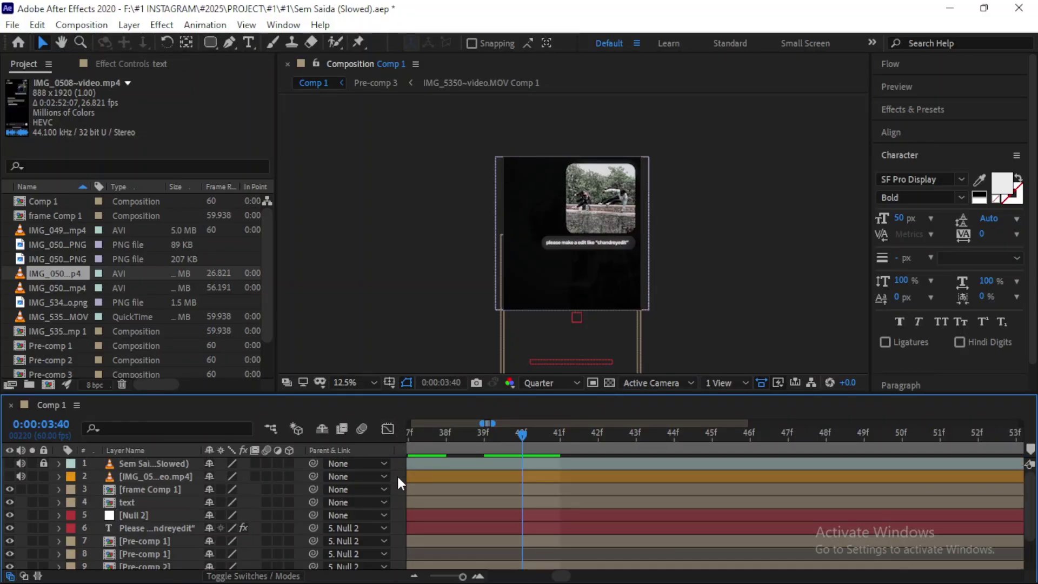
# - Add a Null Object above the frame Comp 1 and text layers
pyautogui.rightClick(396, 474)
pyautogui.moveTo(432, 301)
pyautogui.click(649, 399)
pyautogui.moveTo(182, 484); pyautogui.dragTo(183, 486)
pyautogui.click(195, 511)
pyautogui.hotkey('ctrl', 'shift', 'Up')
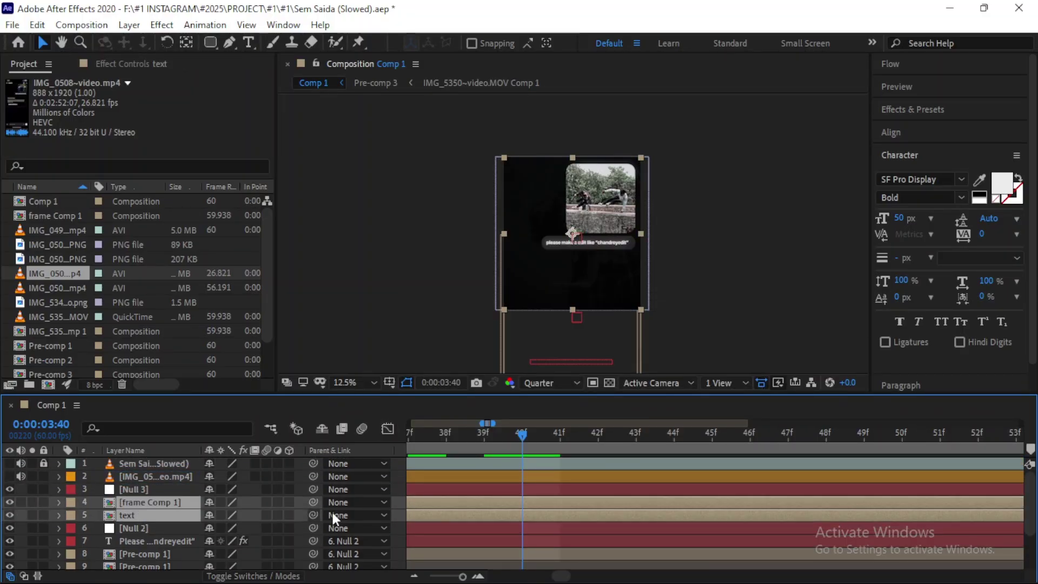
pyautogui.click(522, 489)
pyautogui.hotkey('ctrl', '`')
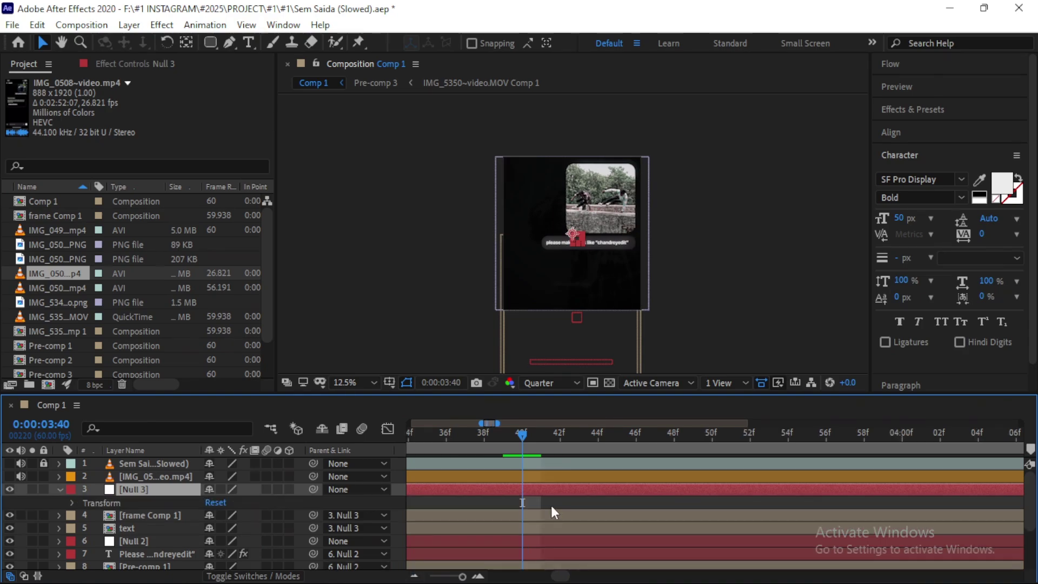
# - Delete the helper null and show the text layer's Transform properties
pyautogui.press('Delete')
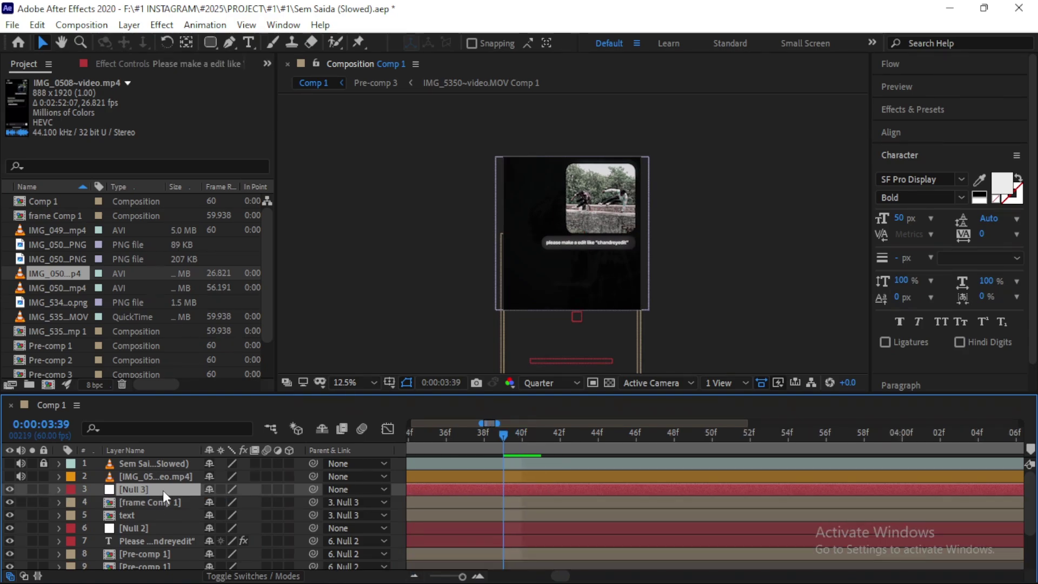
pyautogui.click(164, 491)
pyautogui.click(62, 503)
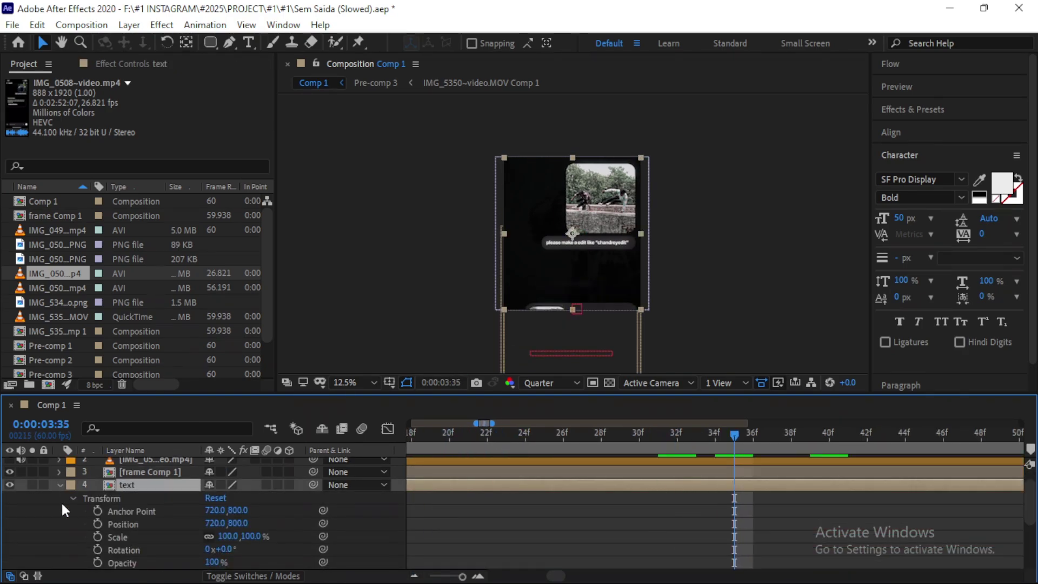
pyautogui.press('space')
# - Keyframe frame Comp 1's Position Y from 685 at 3:35 to 800 at 3:39
pyautogui.click(90, 477)
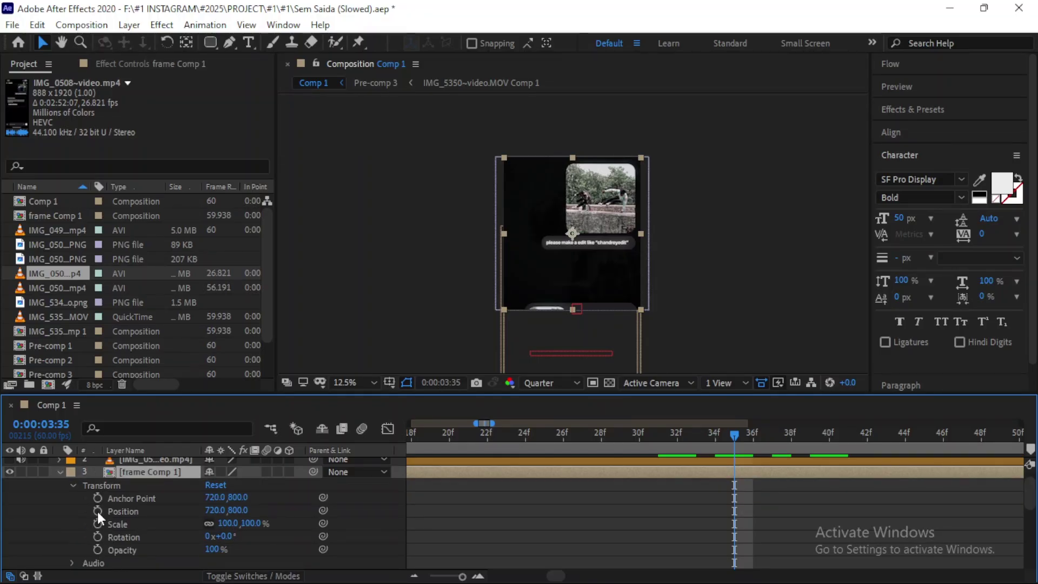
pyautogui.moveTo(214, 513); pyautogui.dragTo(176, 513)
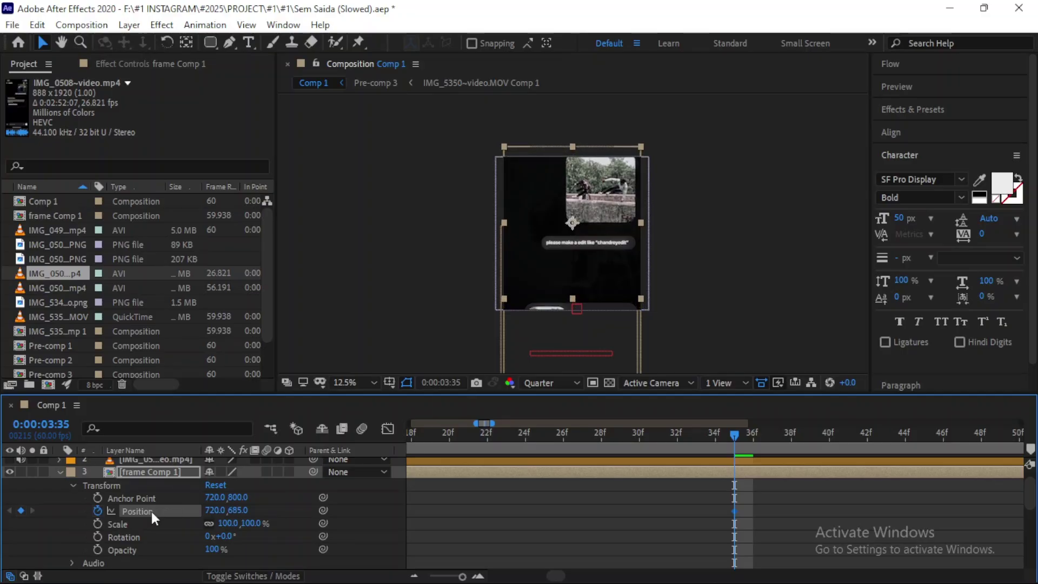
pyautogui.press('space')
pyautogui.write('00')
pyautogui.press('Return')
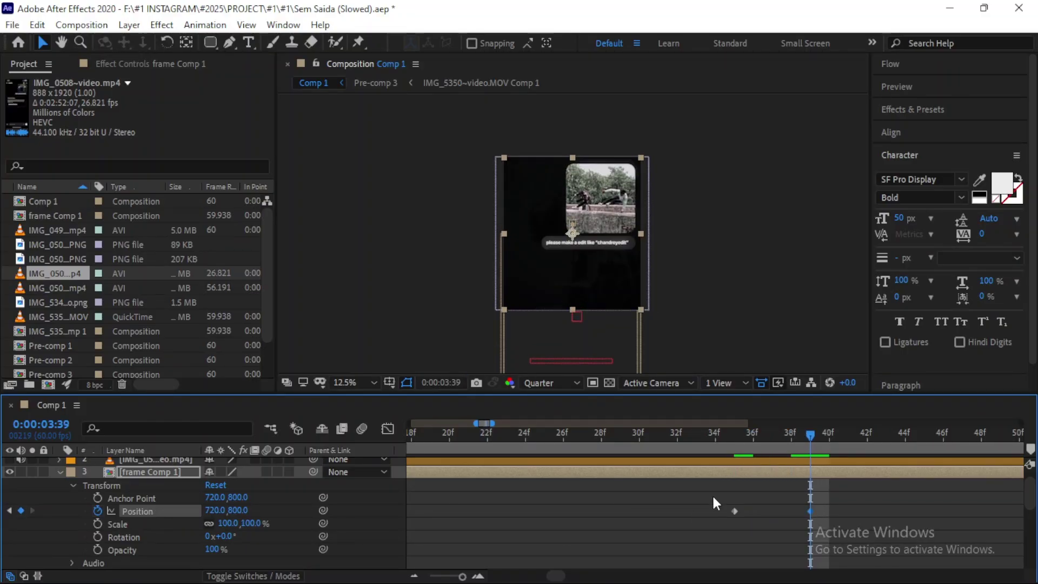
pyautogui.moveTo(822, 488); pyautogui.dragTo(804, 502)
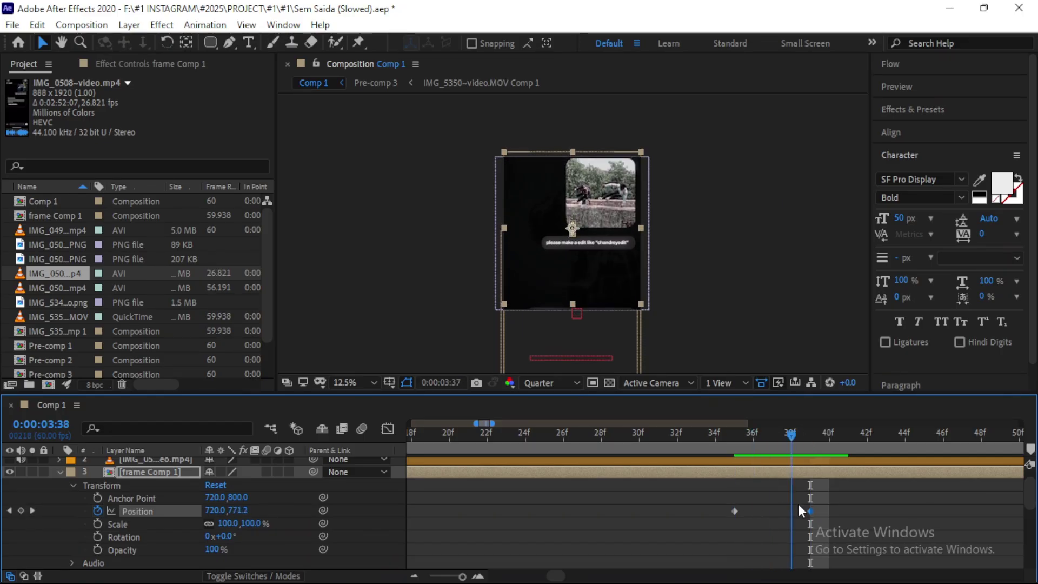
# - Adjust the text's position at 3:42 and scrub through frame Comp 1's slide
pyautogui.hotkey('ctrl', 'Down')
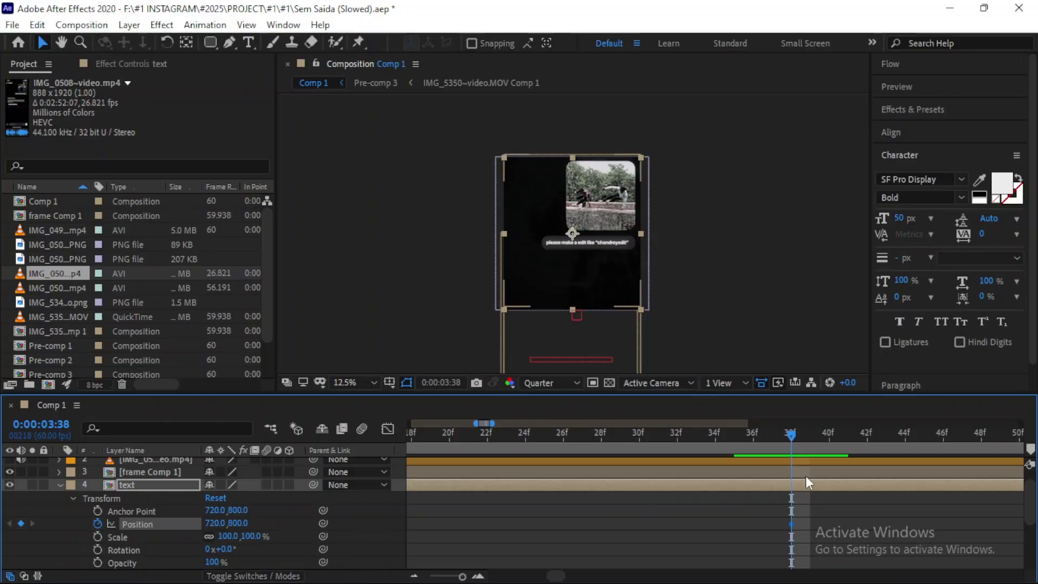
pyautogui.press('pagedown')
pyautogui.press('pagedown')
pyautogui.press('pagedown')
pyautogui.press('pagedown')
pyautogui.moveTo(237, 522); pyautogui.dragTo(199, 514)
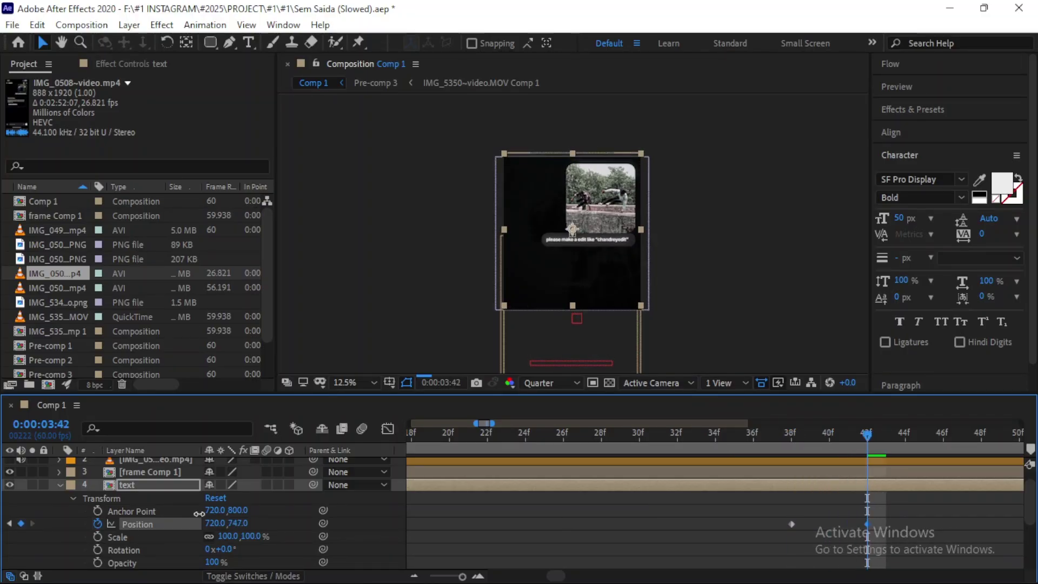
pyautogui.press('pageup')
pyautogui.press('pageup')
pyautogui.press('pageup')
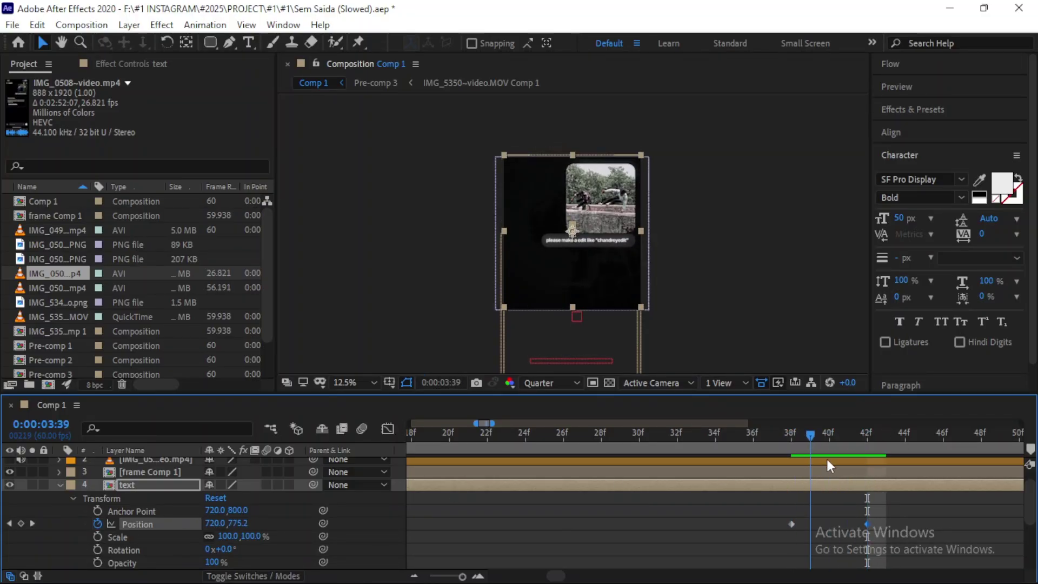
pyautogui.hotkey('ctrl', 'Up')
pyautogui.moveTo(734, 449); pyautogui.dragTo(735, 486)
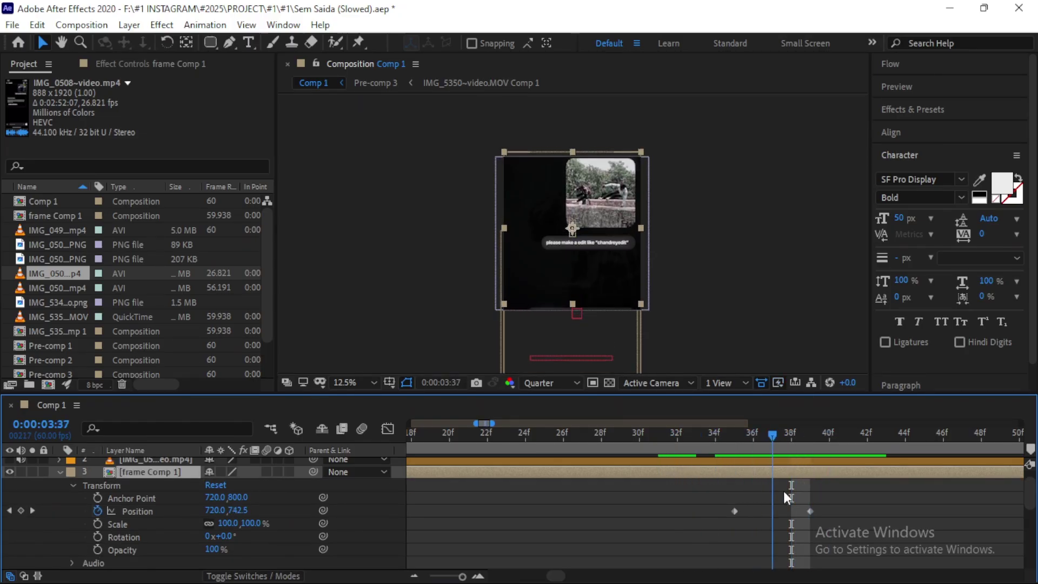
pyautogui.moveTo(735, 485)
pyautogui.mouseDown()
pyautogui.moveTo(808, 500)
pyautogui.moveTo(712, 506)
pyautogui.moveTo(807, 511)
pyautogui.mouseUp()
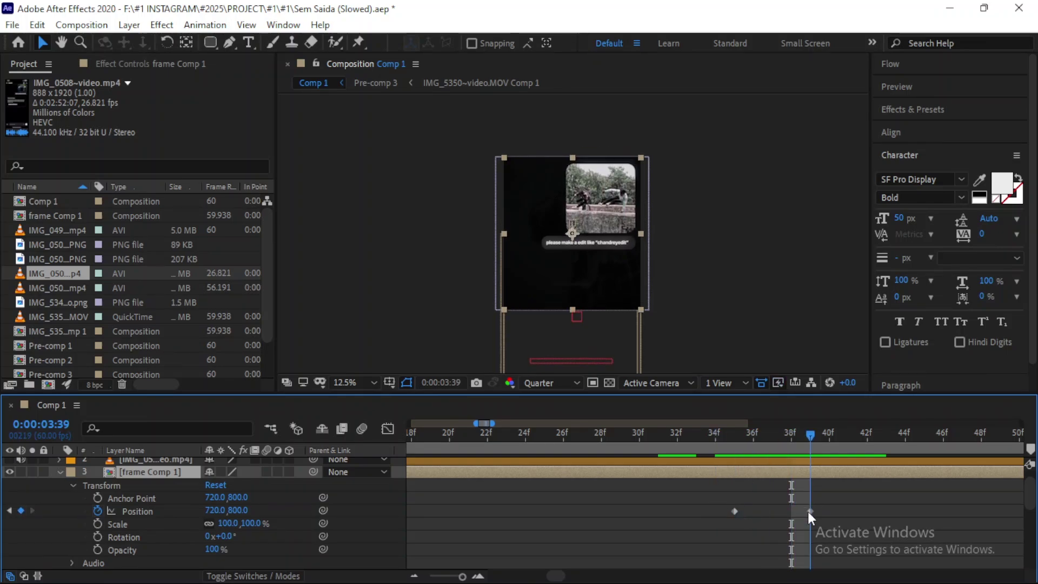
# - Keyframe the text layer's Position Y from 719 at 3:38 to 800 at 3:42
pyautogui.click(60, 471)
pyautogui.click(97, 523)
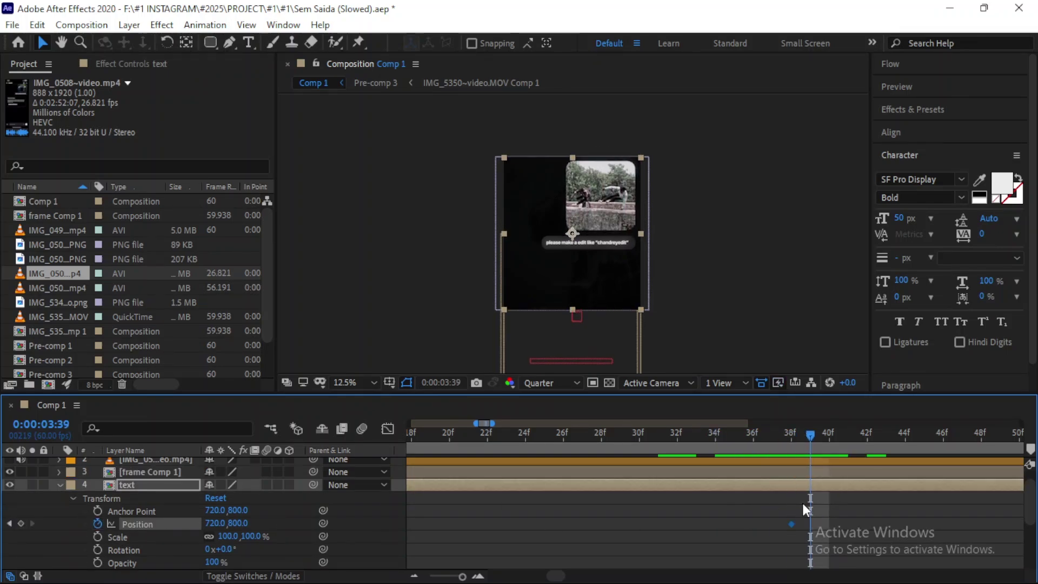
pyautogui.press('space')
pyautogui.press('space')
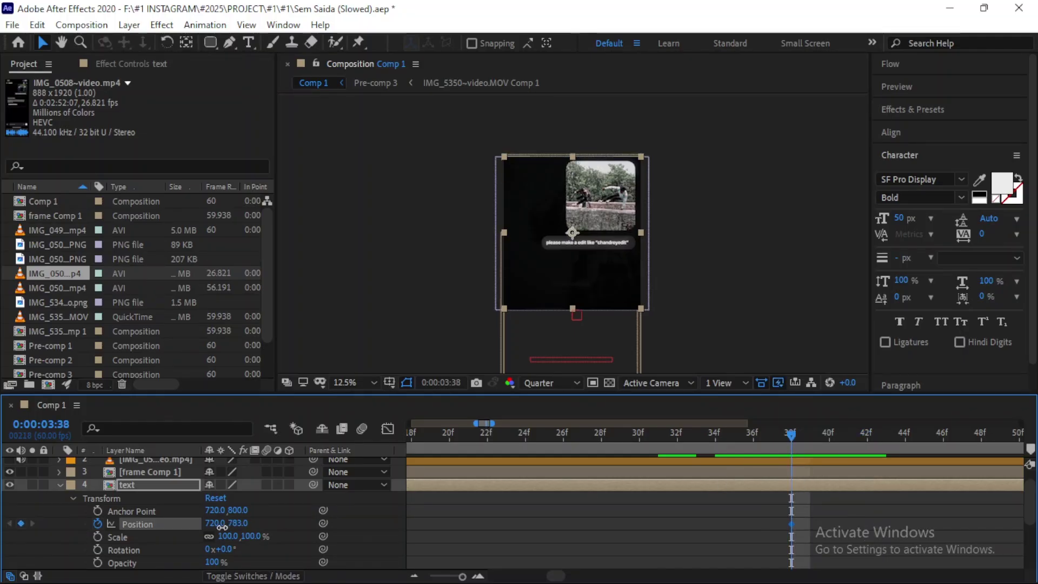
pyautogui.moveTo(236, 522); pyautogui.dragTo(206, 527)
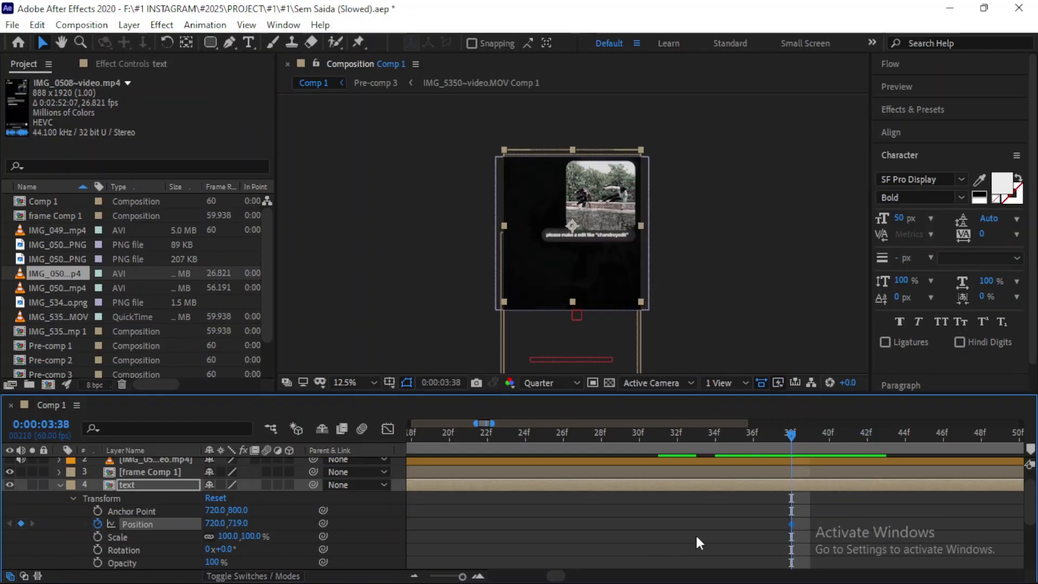
pyautogui.press('space')
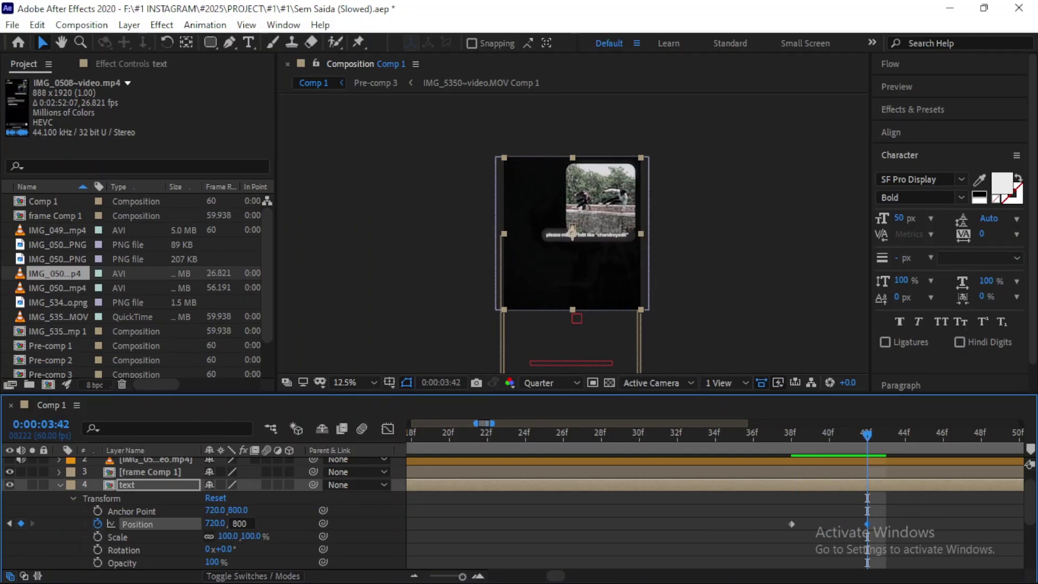
pyautogui.press('space')
# - Preview frame Comp 1's slide from its first Position keyframe
pyautogui.click(60, 485)
pyautogui.click(135, 471)
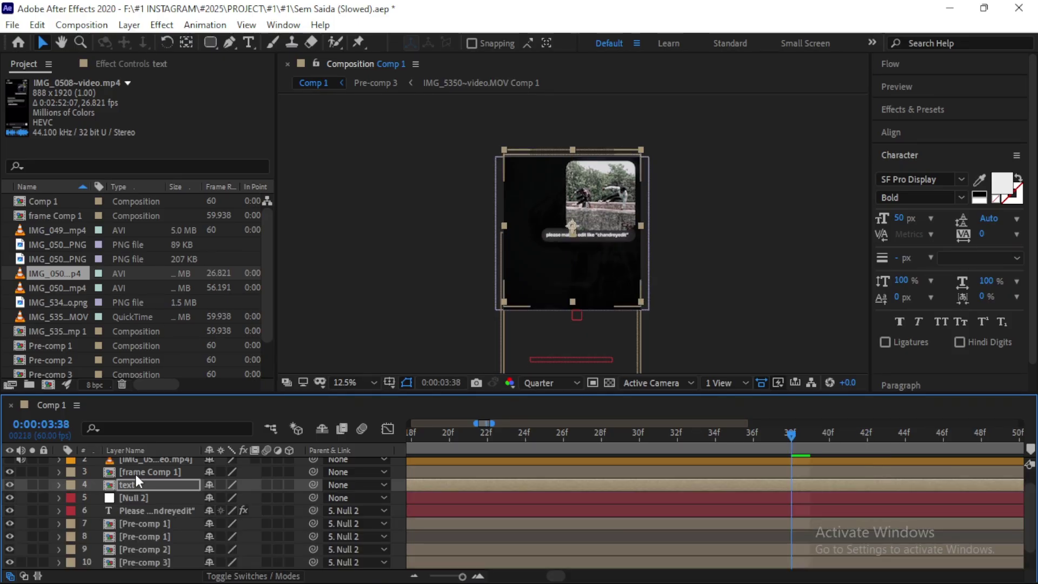
pyautogui.click(59, 471)
pyautogui.press('j')
pyautogui.click(60, 472)
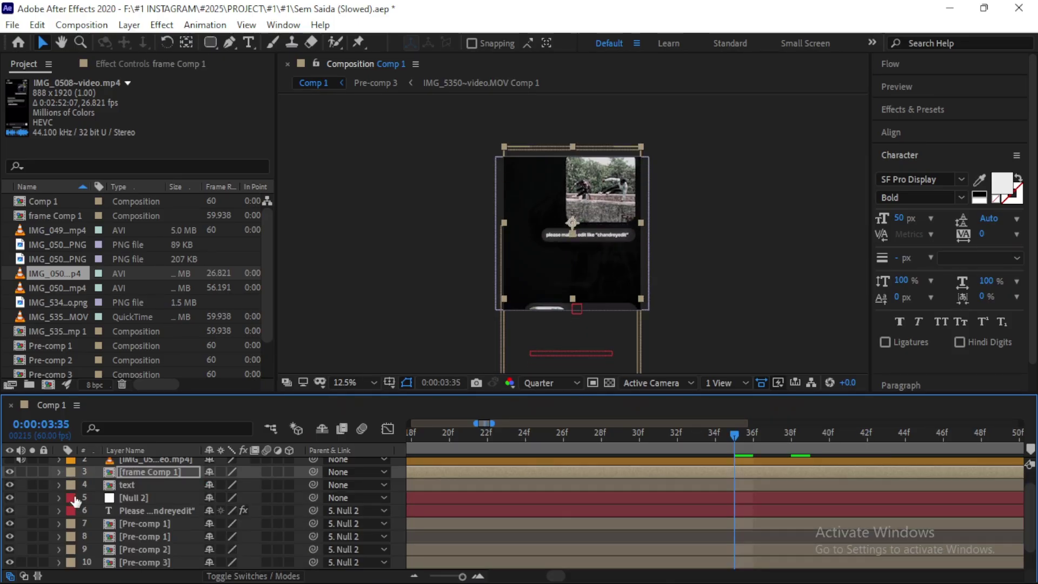
pyautogui.press('j')
pyautogui.press('space')
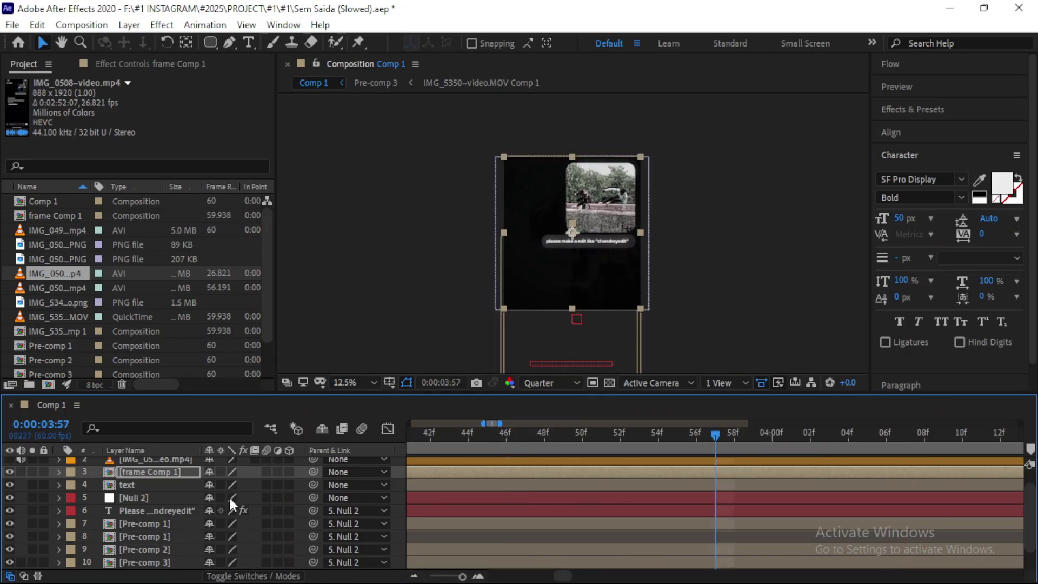
pyautogui.scroll(-1, 583, 491)
pyautogui.scroll(1, 582, 487)
# - Paste the bounce expression (freq = 3, decay = 6) onto both layers' Position
pyautogui.click(59, 464)
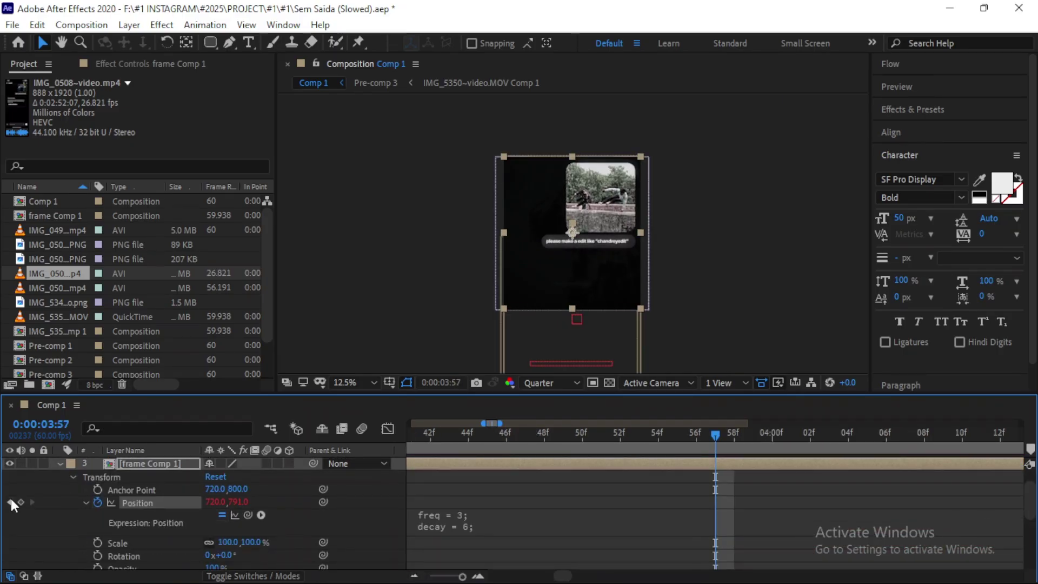
pyautogui.press('j')
pyautogui.press('j')
pyautogui.hotkey('ctrl', 'Down')
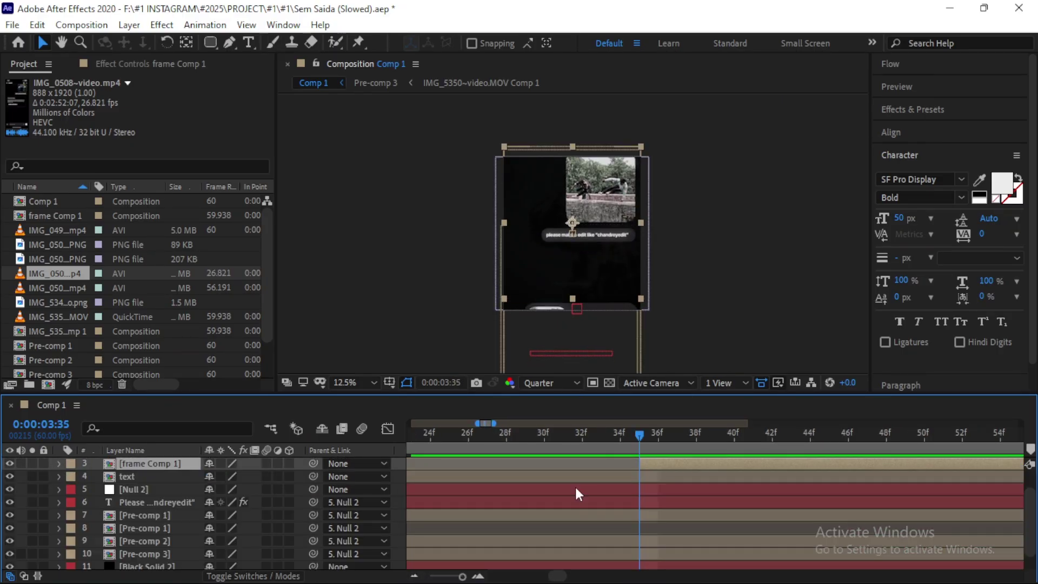
pyautogui.scroll(2, 696, 463)
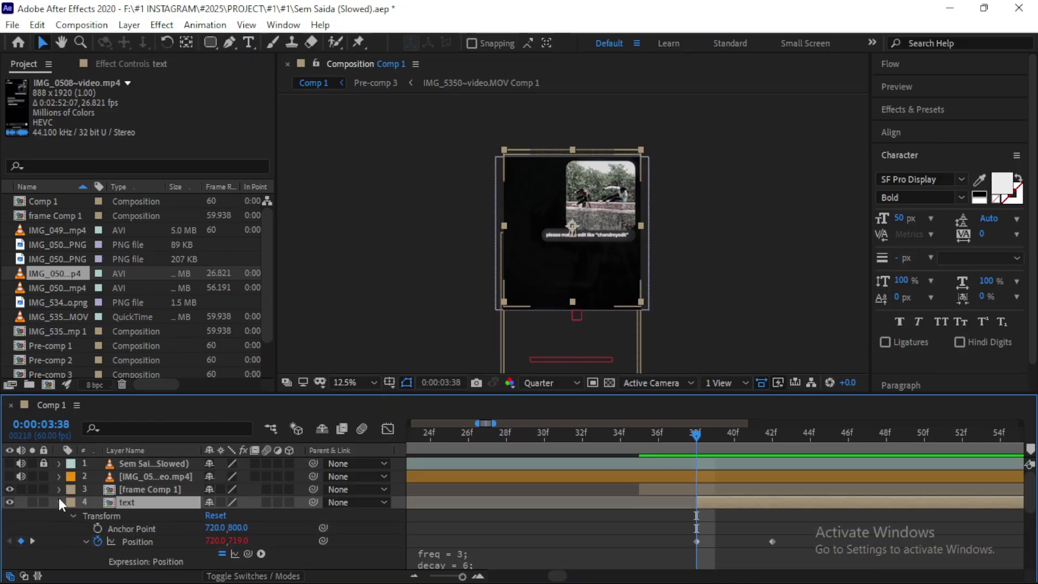
pyautogui.click(58, 502)
# - Move the time to 3:35 and show frame Comp 1's transform properties
pyautogui.click(562, 432)
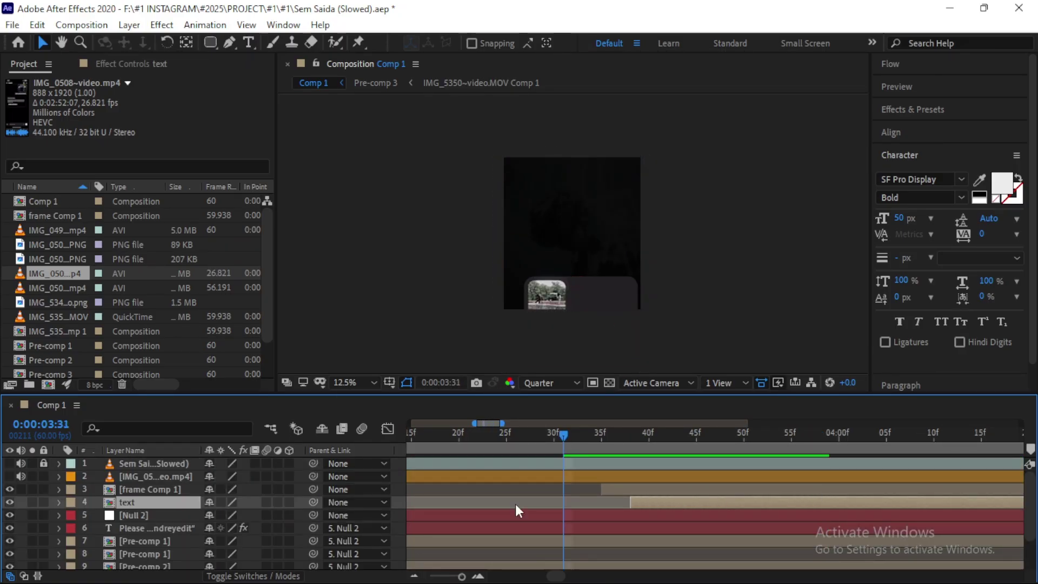
pyautogui.click(601, 433)
pyautogui.click(61, 489)
pyautogui.click(61, 489)
# - Change frame Comp 1's Position Y value at the 3:35 keyframe
pyautogui.press('k')
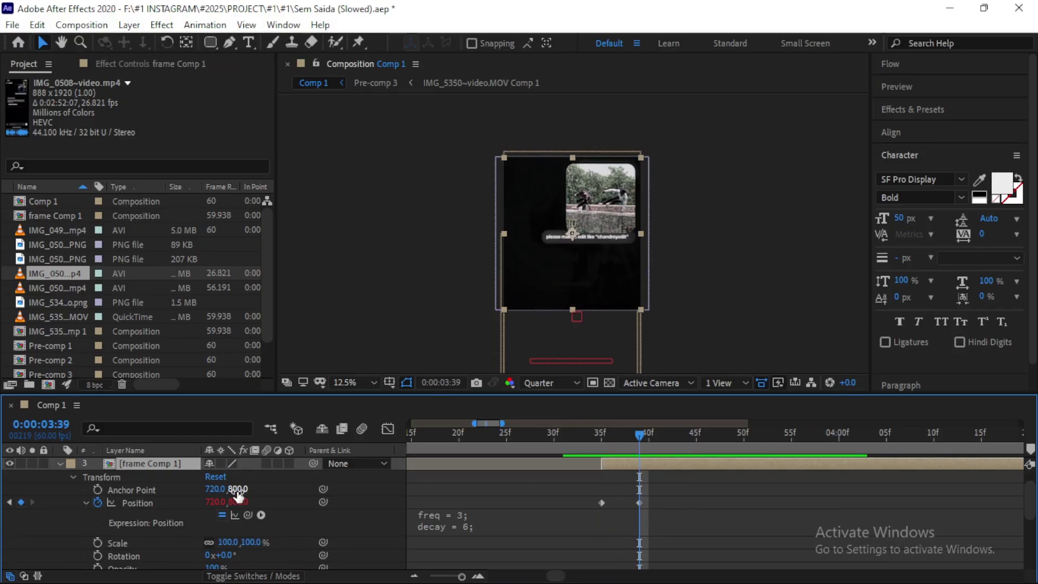
pyautogui.click(601, 434)
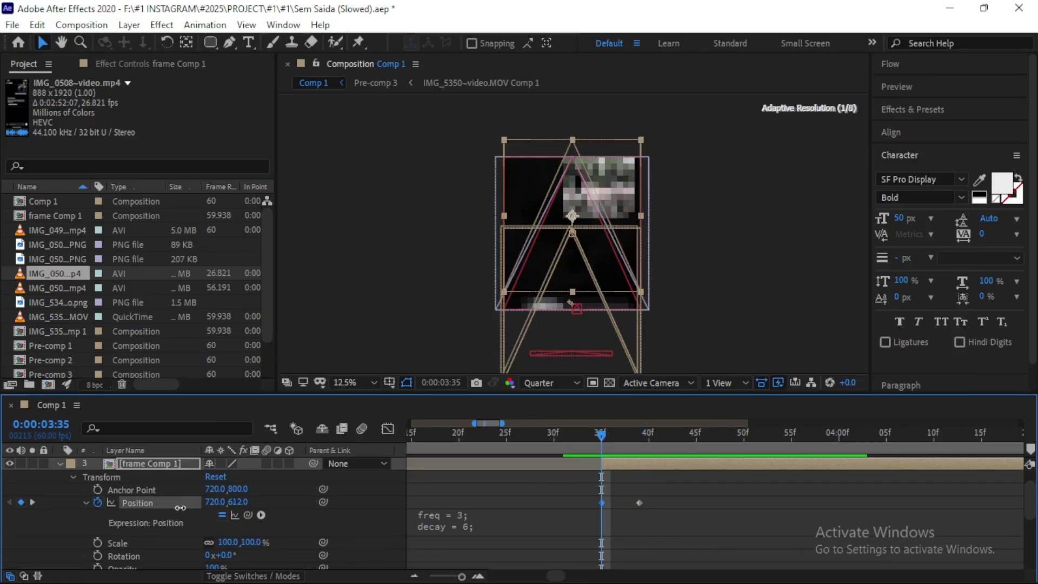
pyautogui.moveTo(242, 508); pyautogui.dragTo(270, 505)
pyautogui.click(237, 502)
pyautogui.write('500')
pyautogui.press('Return')
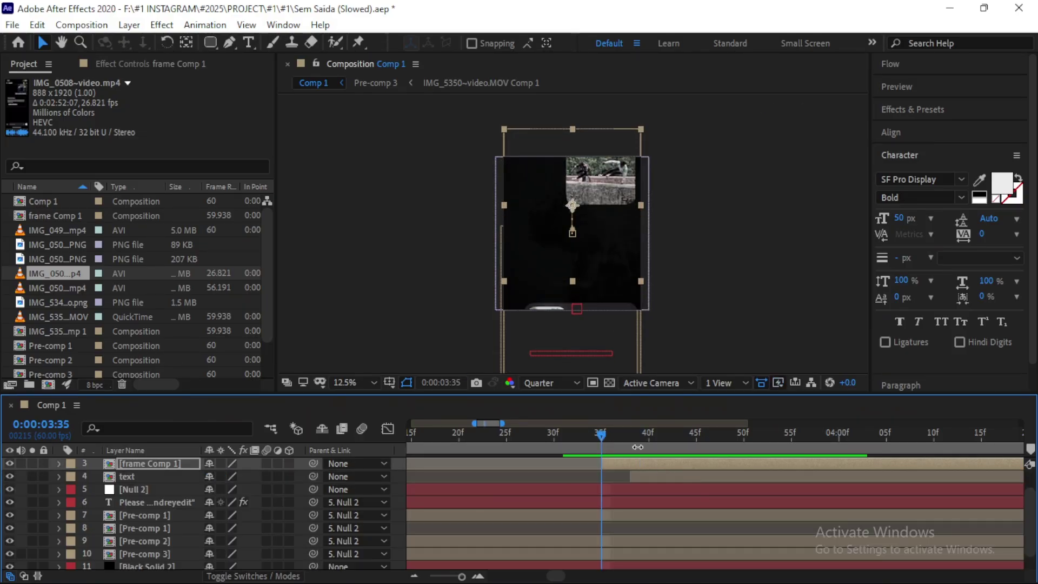
# - Preview the slide-up animation from around 3:14
pyautogui.click(88, 487)
pyautogui.press('k')
pyautogui.click(59, 487)
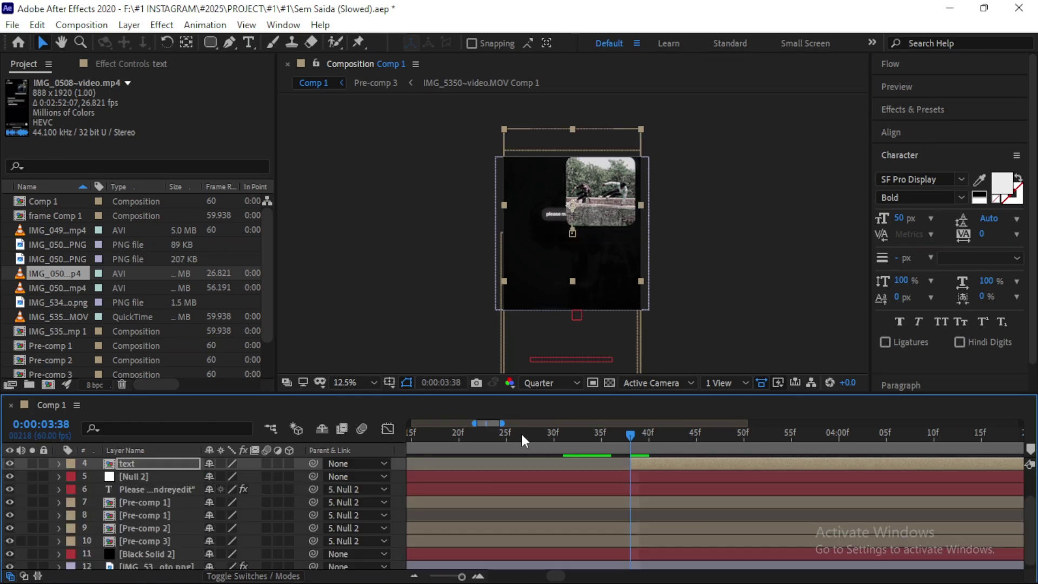
pyautogui.click(520, 432)
pyautogui.press('space')
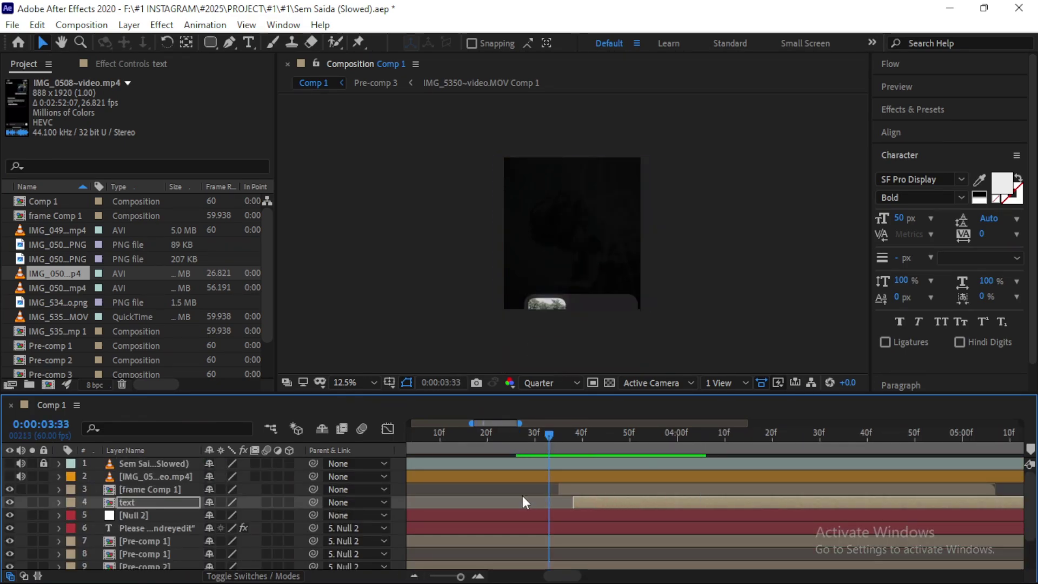
pyautogui.click(460, 432)
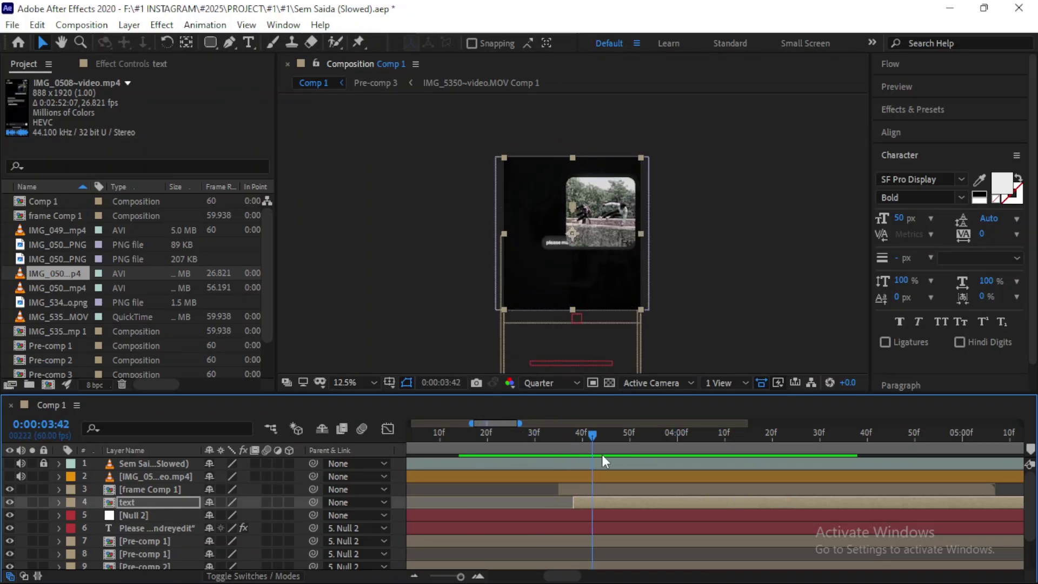
pyautogui.press('space')
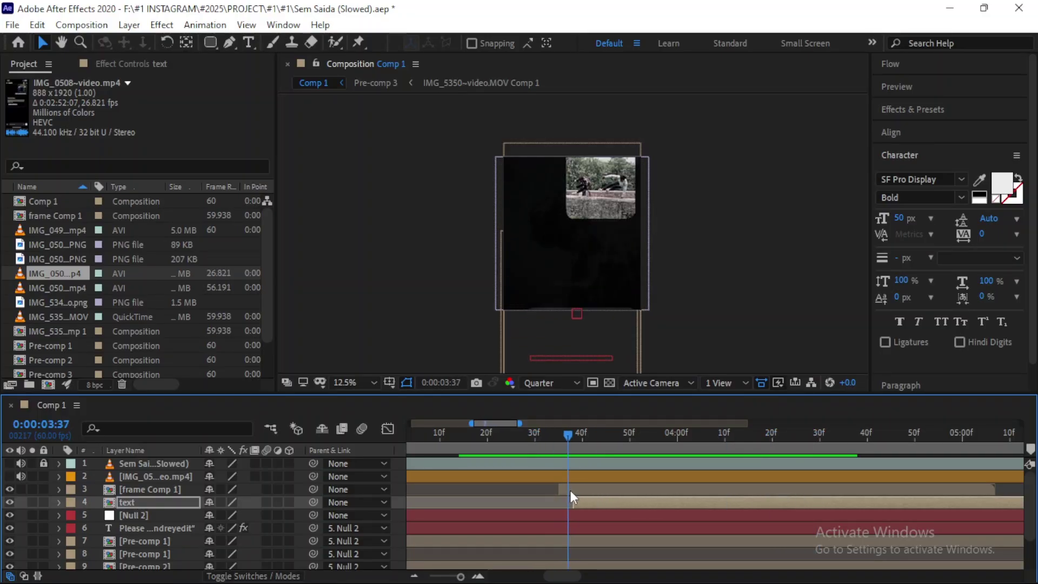
# - Zoom in on the text layer's keyframes and play the bounce up to 3:44
pyautogui.press('u')
pyautogui.click(478, 576)
pyautogui.press('space')
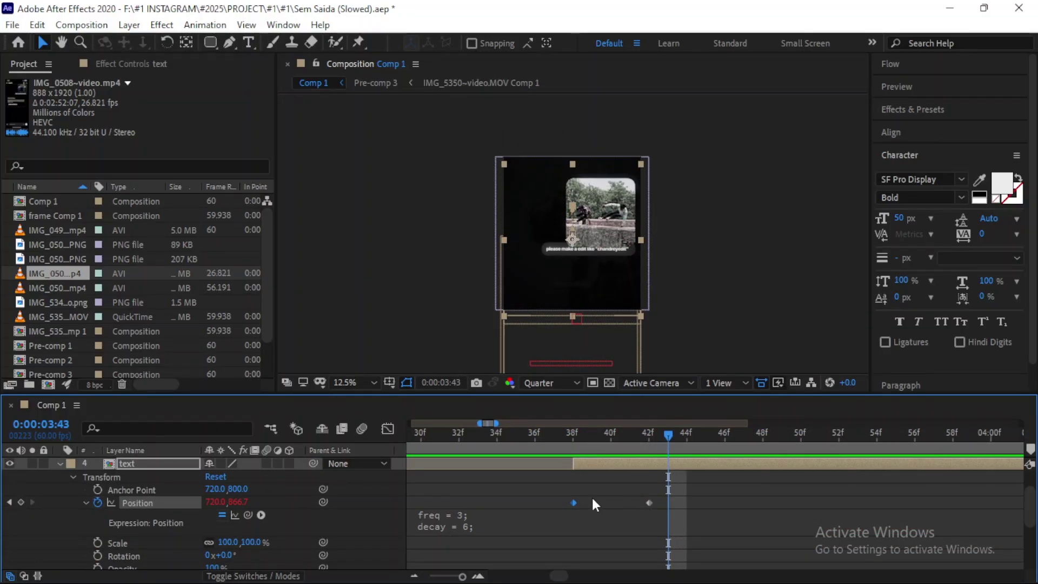
pyautogui.scroll(-3, 540, 505)
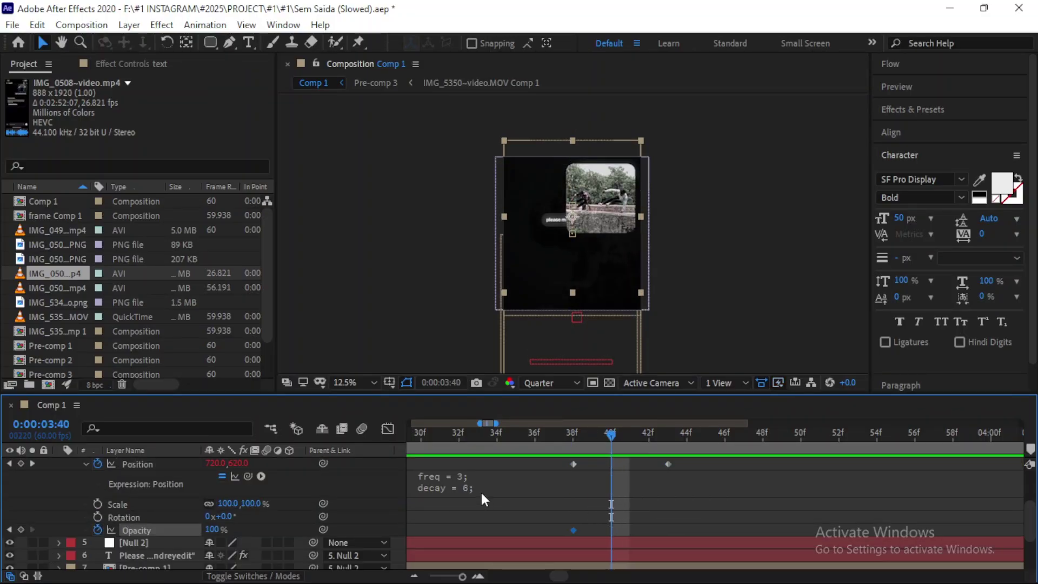
pyautogui.press('space')
# - Keyframe the text's Opacity from 0% at 3:38 to 100% at 3:44 with Easy Ease
pyautogui.hotkey('alt', 'shift', 't')
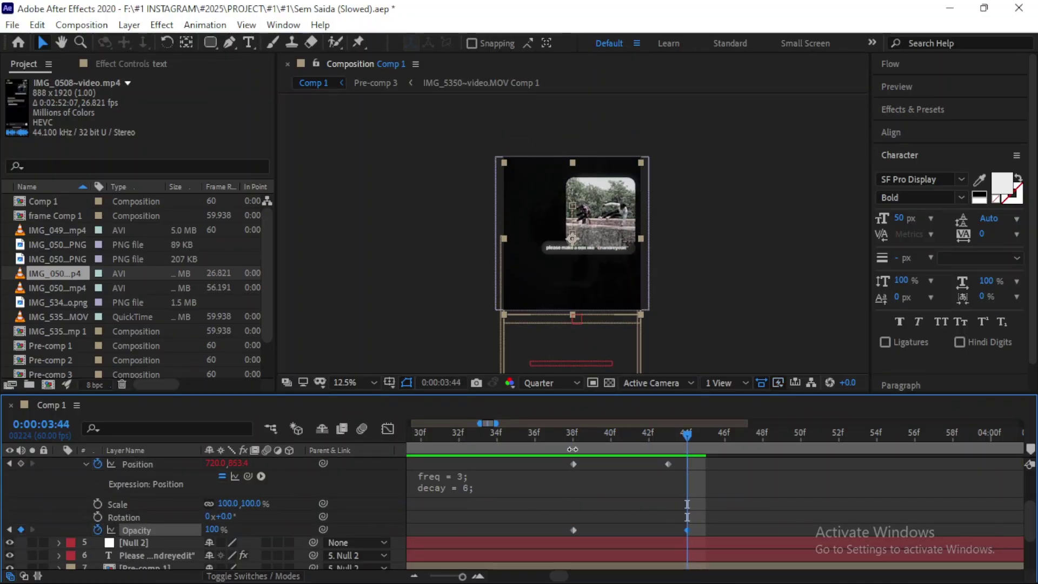
pyautogui.click(572, 449)
pyautogui.moveTo(702, 537); pyautogui.dragTo(562, 523)
pyautogui.rightClick(686, 529)
pyautogui.click(908, 500)
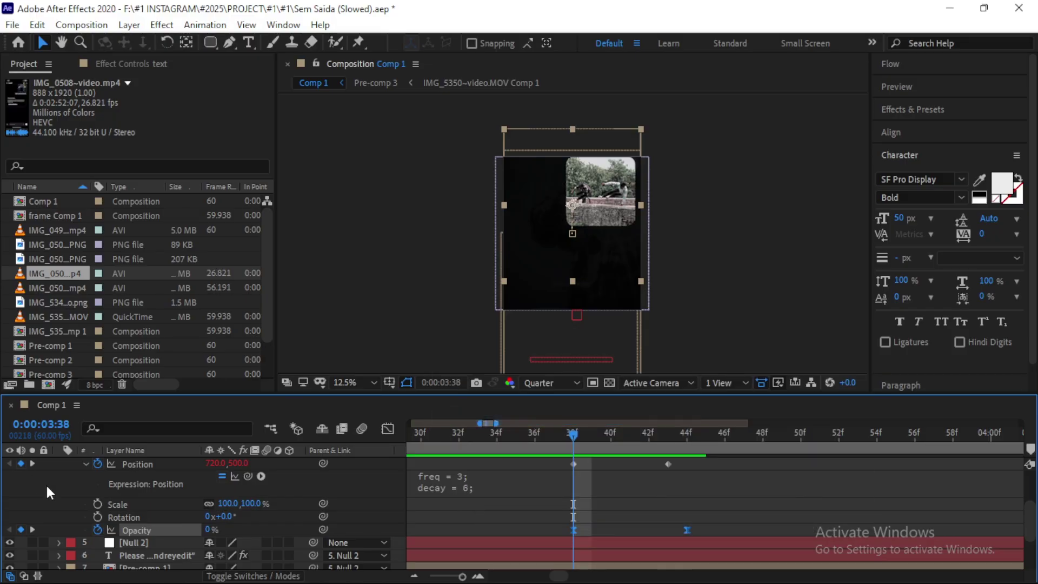
pyautogui.press('u')
pyautogui.click(414, 576)
pyautogui.press('space')
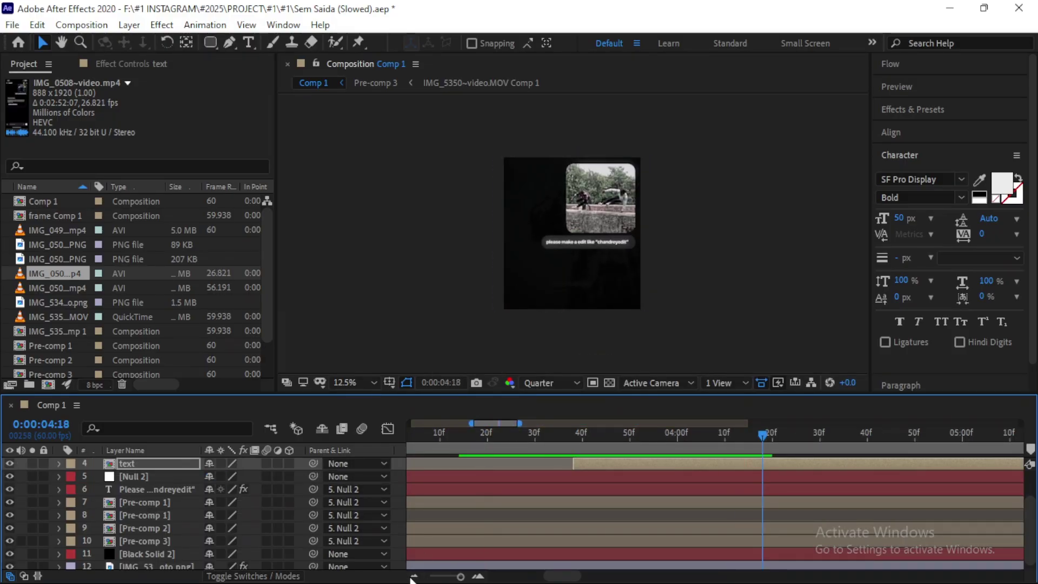
pyautogui.click(414, 576)
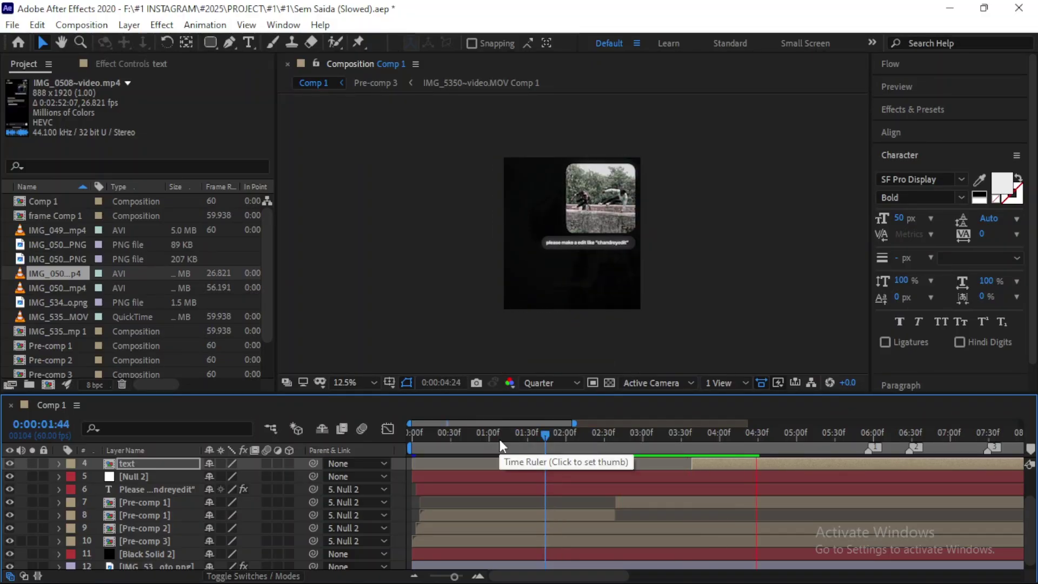
pyautogui.press('Home')
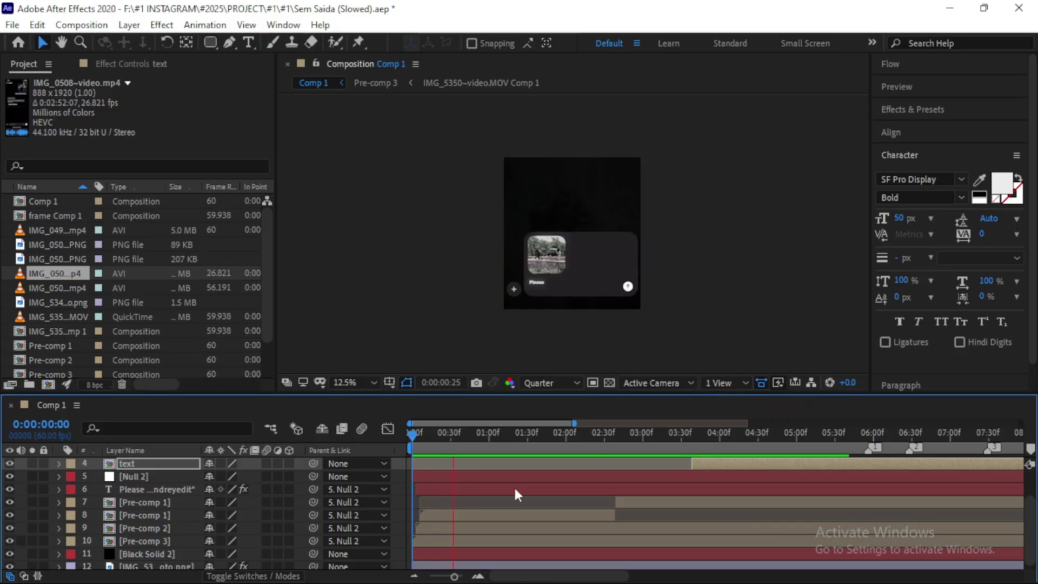
pyautogui.press('space')
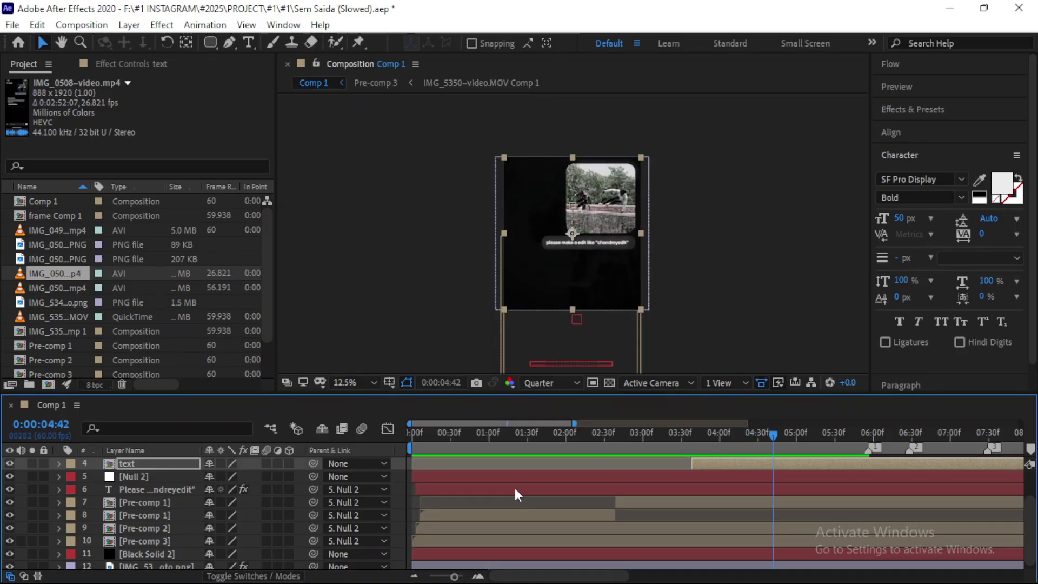
pyautogui.moveTo(724, 446); pyautogui.dragTo(764, 456)
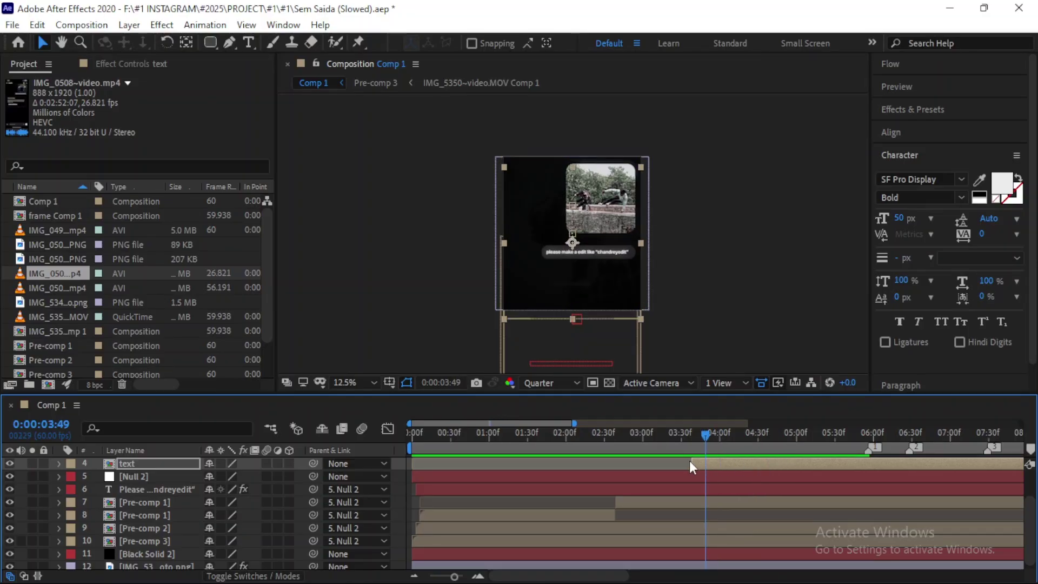
pyautogui.moveTo(690, 461); pyautogui.dragTo(656, 481)
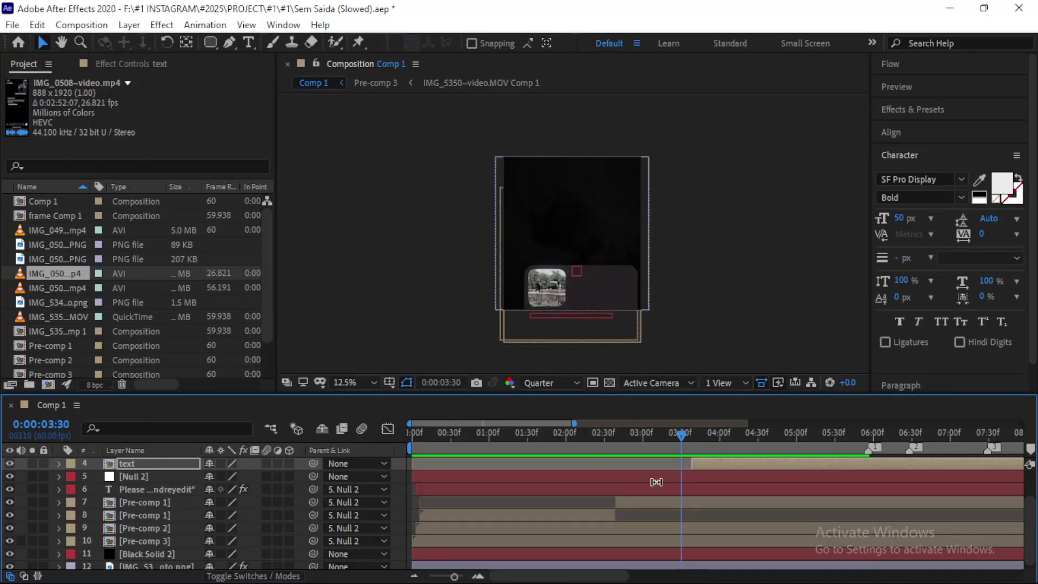
pyautogui.moveTo(661, 451); pyautogui.dragTo(567, 480)
pyautogui.press('space')
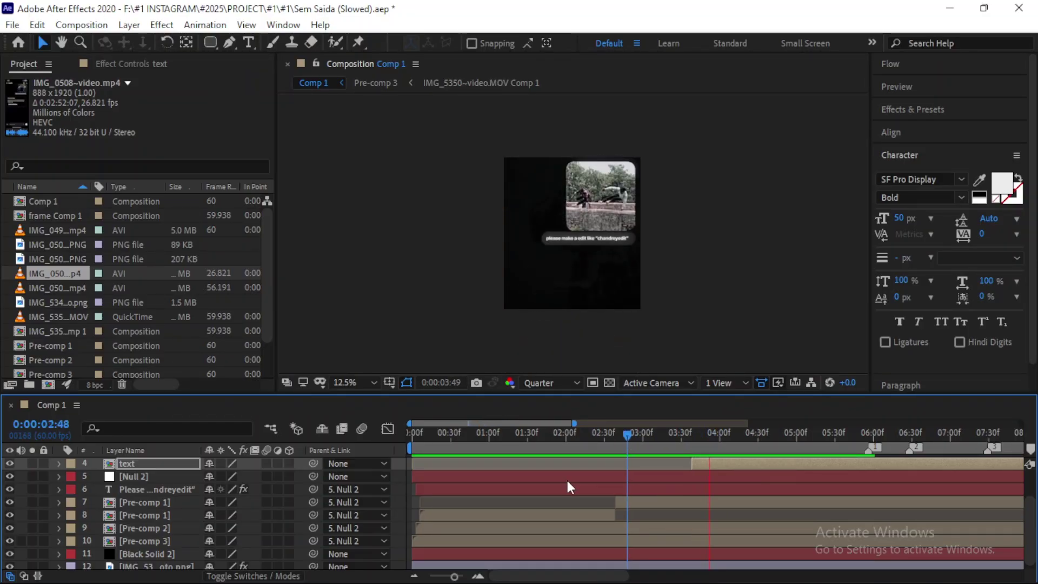
pyautogui.moveTo(673, 440); pyautogui.dragTo(633, 474)
pyautogui.press('Home')
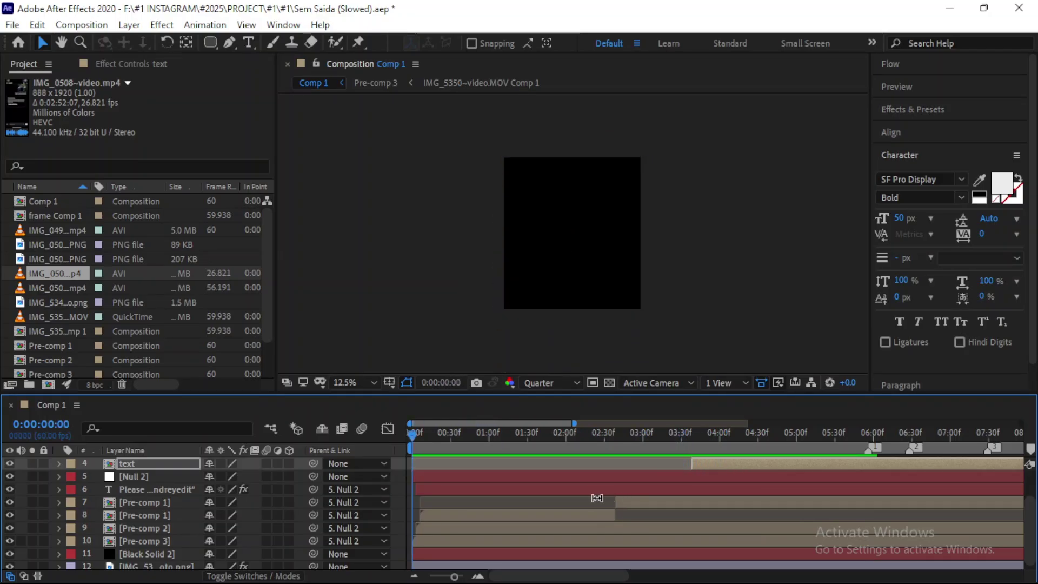
pyautogui.moveTo(703, 446); pyautogui.dragTo(528, 470)
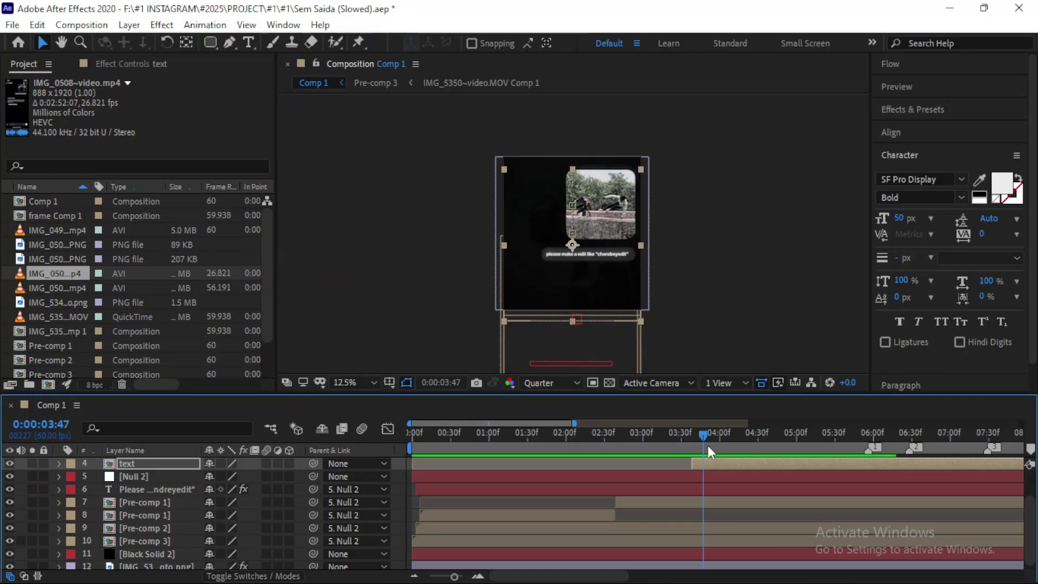
pyautogui.press('Home')
pyautogui.press('space')
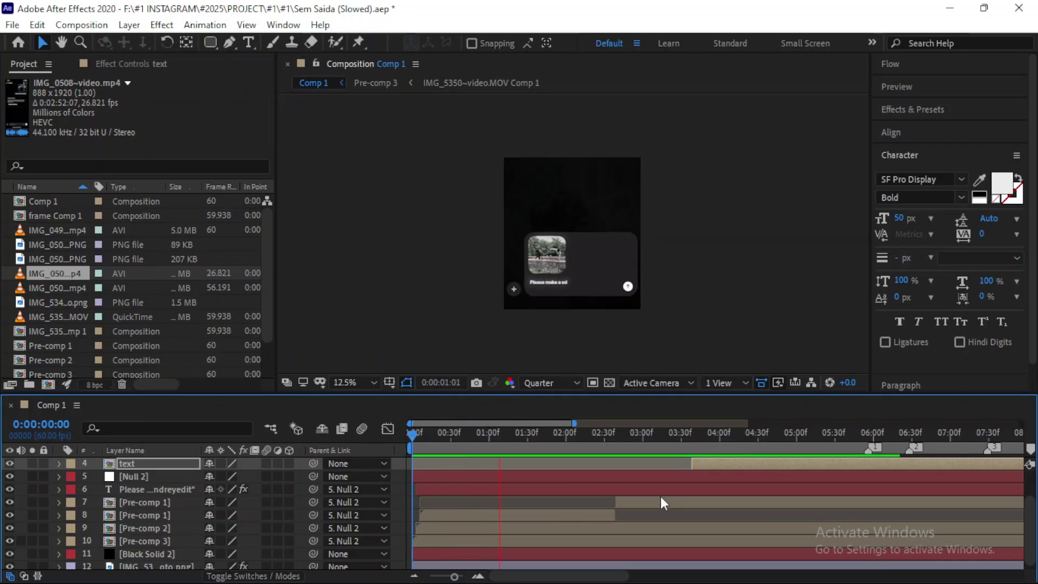
pyautogui.moveTo(661, 445); pyautogui.dragTo(760, 451)
# - Preview the composition from the start, then set the reply text's font size to 55 px
pyautogui.press('Home')
pyautogui.press('space')
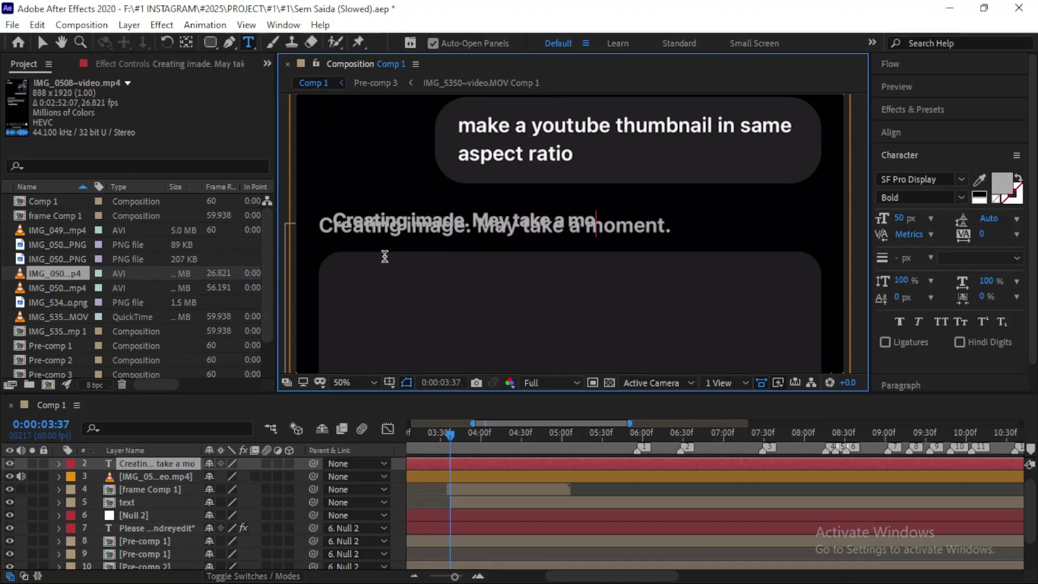
pyautogui.click(901, 218)
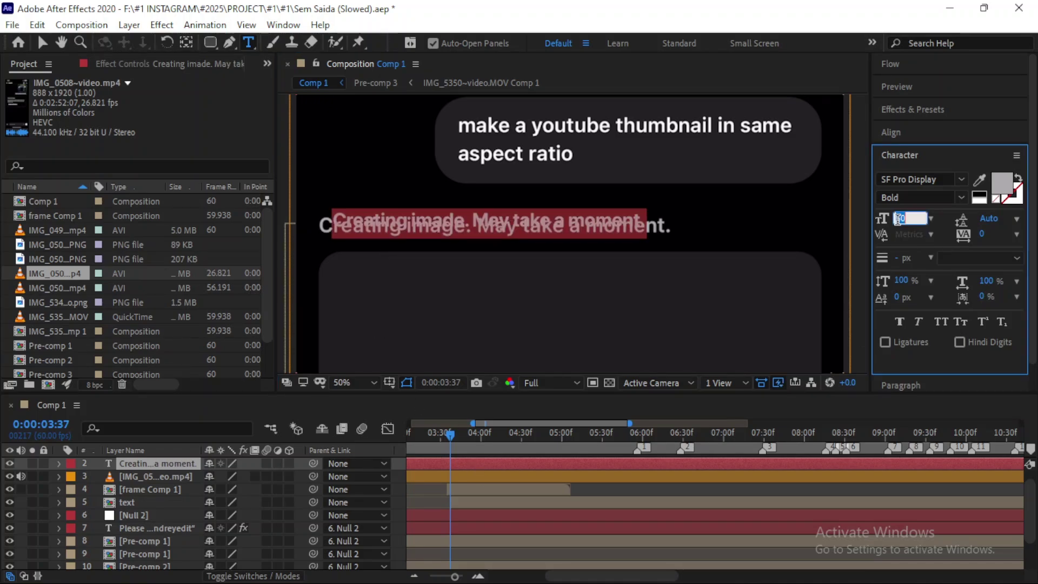
pyautogui.write('55')
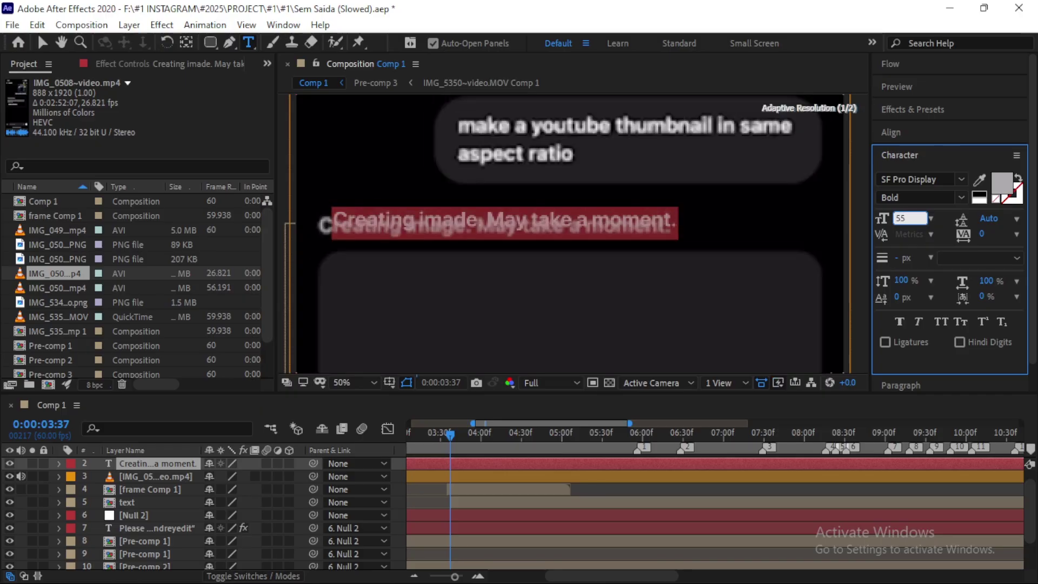
pyautogui.press('Return')
pyautogui.click(466, 465)
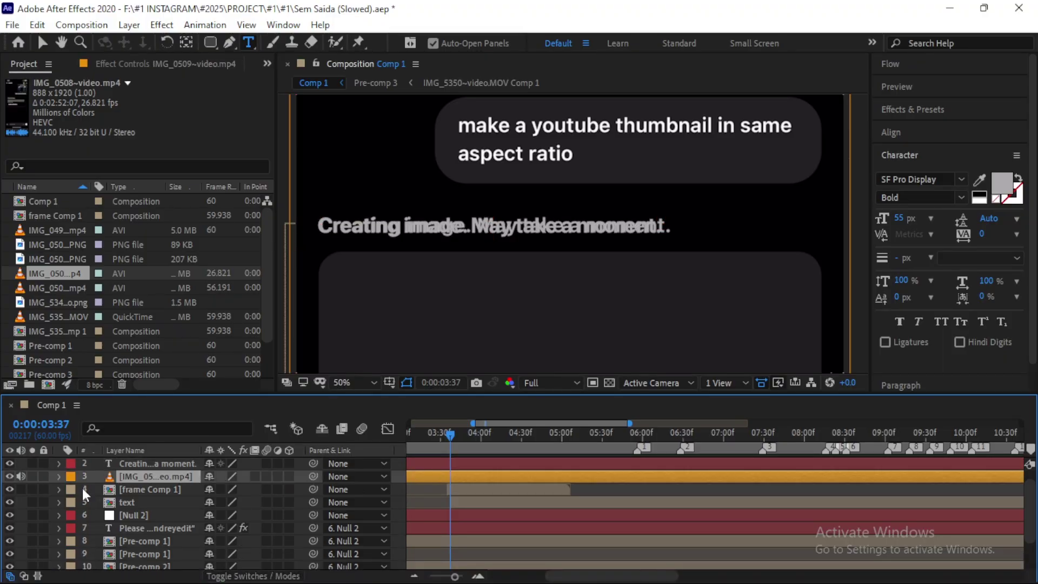
# - Hide the chat footage and correct the typo in 'image' in the reply text
pyautogui.click(9, 476)
pyautogui.click(452, 223)
pyautogui.press('BackSpace')
pyautogui.write('g')
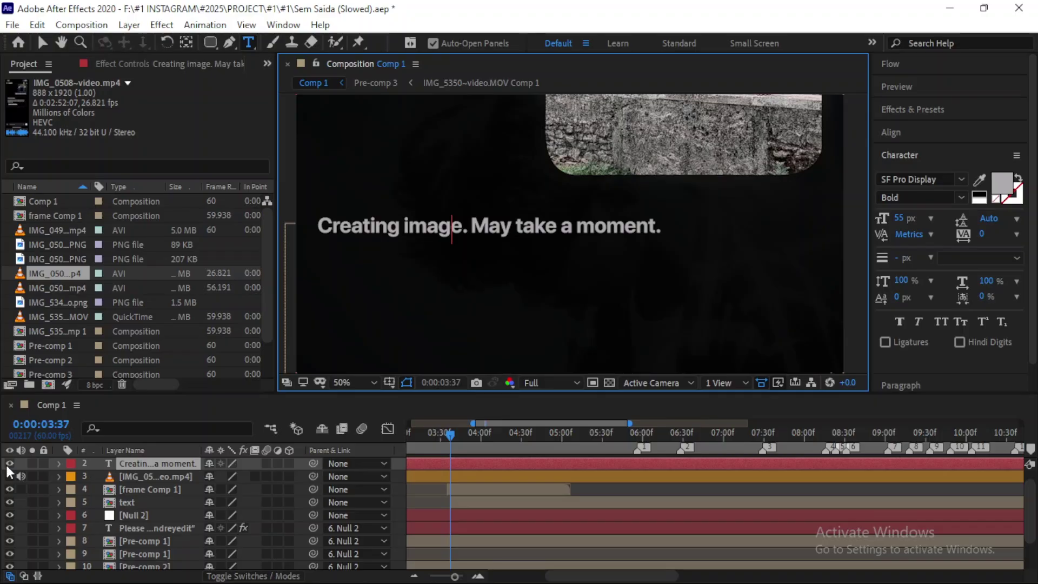
pyautogui.press('Escape')
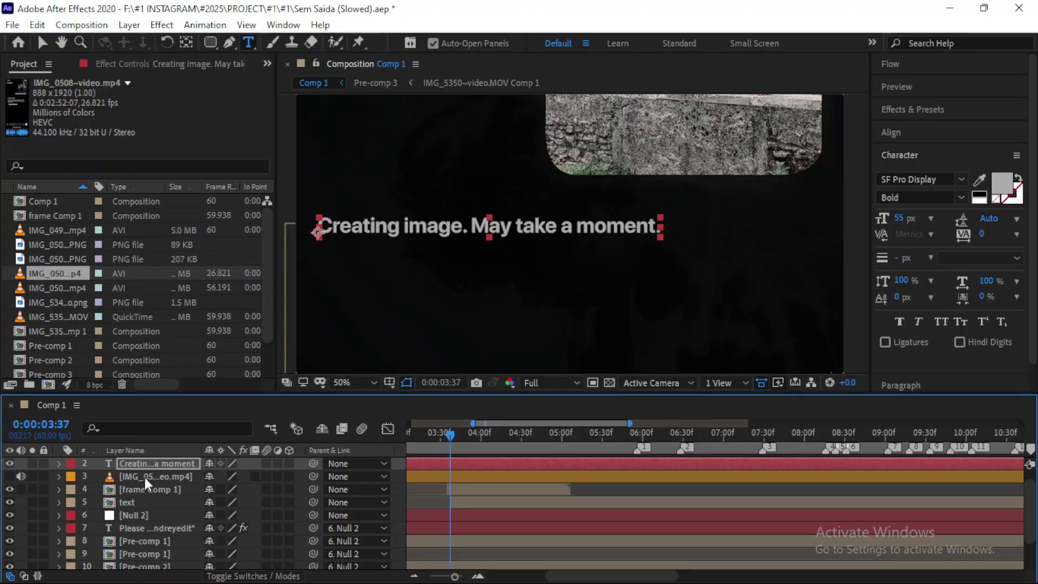
pyautogui.hotkey('ctrl', 'Down')
# - Show the chat footage layer again, raise it to Y 782 and delete its mask
pyautogui.press('v')
pyautogui.click(9, 476)
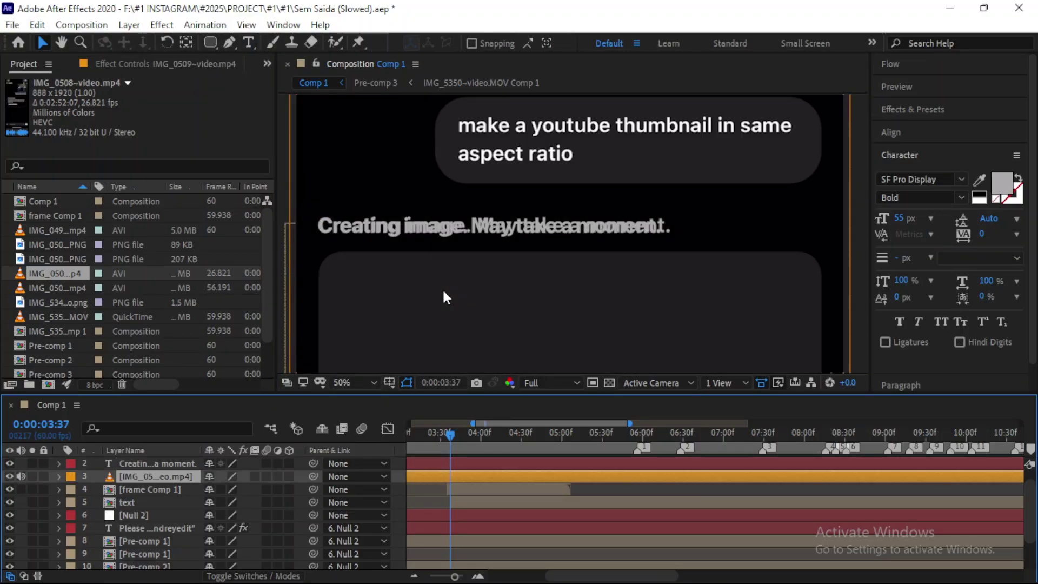
pyautogui.scroll(-2, 442, 287)
pyautogui.click(59, 476)
pyautogui.click(60, 463)
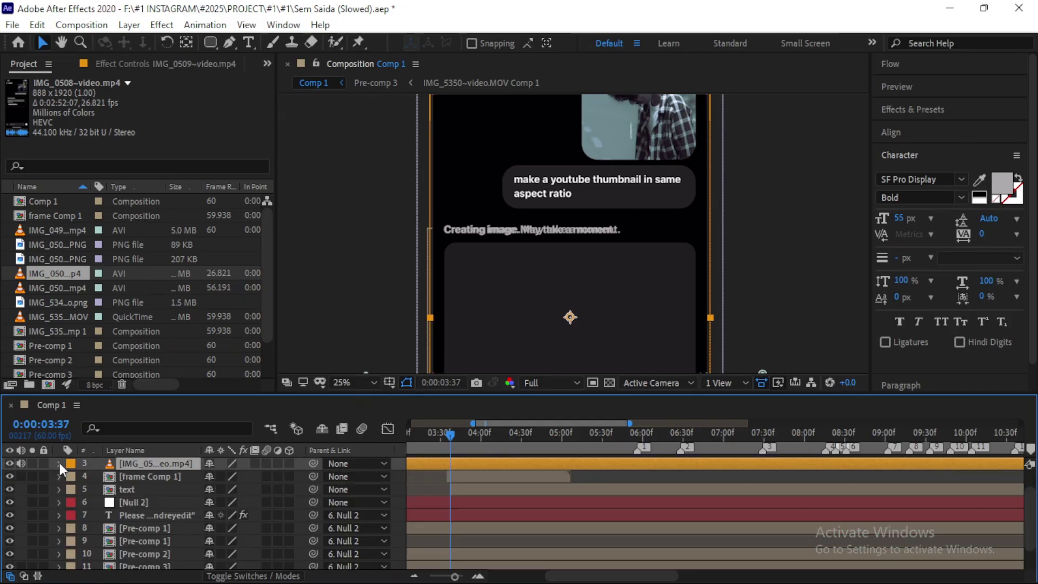
pyautogui.click(60, 463)
pyautogui.click(72, 477)
pyautogui.moveTo(248, 517); pyautogui.dragTo(228, 517)
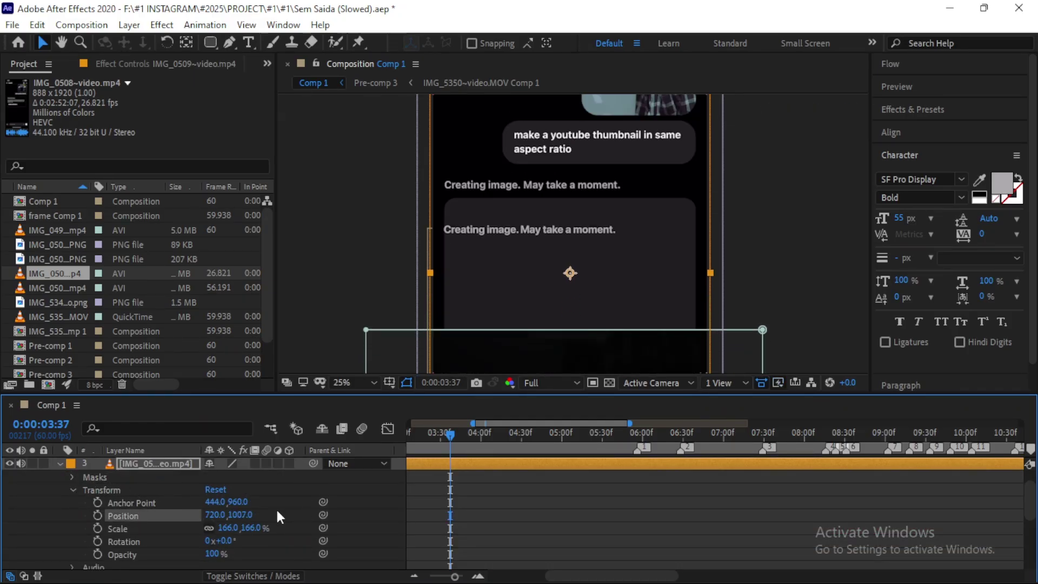
pyautogui.press('Delete')
# - Raise the chat footage's Position further to 720, 578 and check the full frame
pyautogui.click(124, 502)
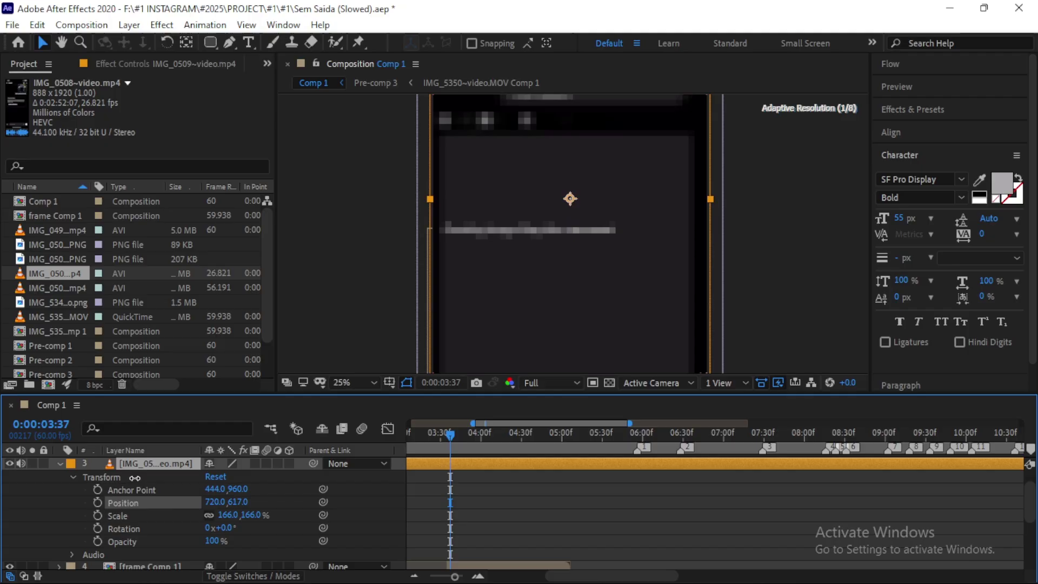
pyautogui.moveTo(237, 501)
pyautogui.mouseDown()
pyautogui.moveTo(211, 501)
pyautogui.moveTo(234, 501)
pyautogui.mouseUp()
pyautogui.press(',')
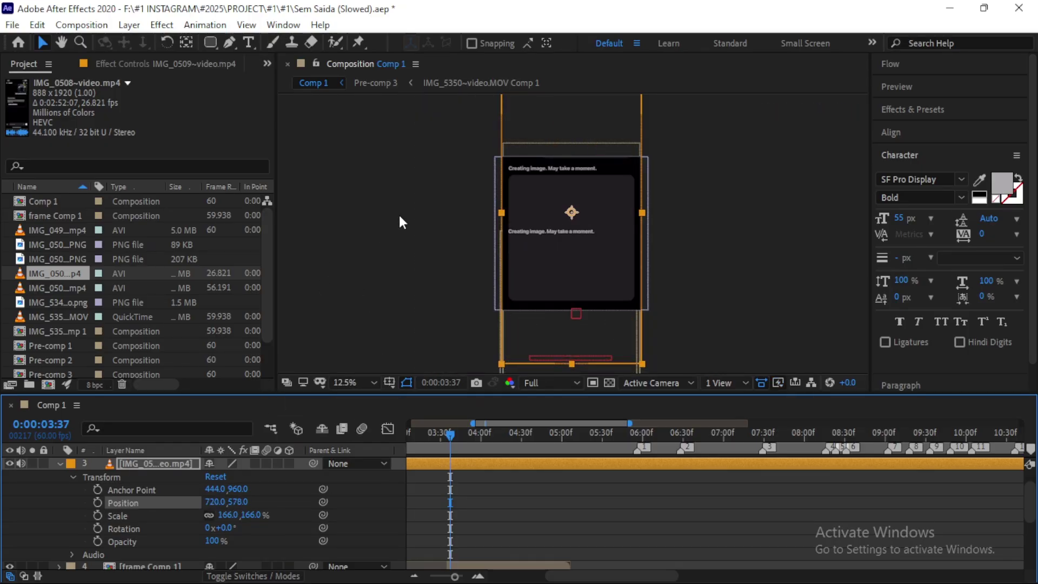
pyautogui.press('.')
pyautogui.press('`')
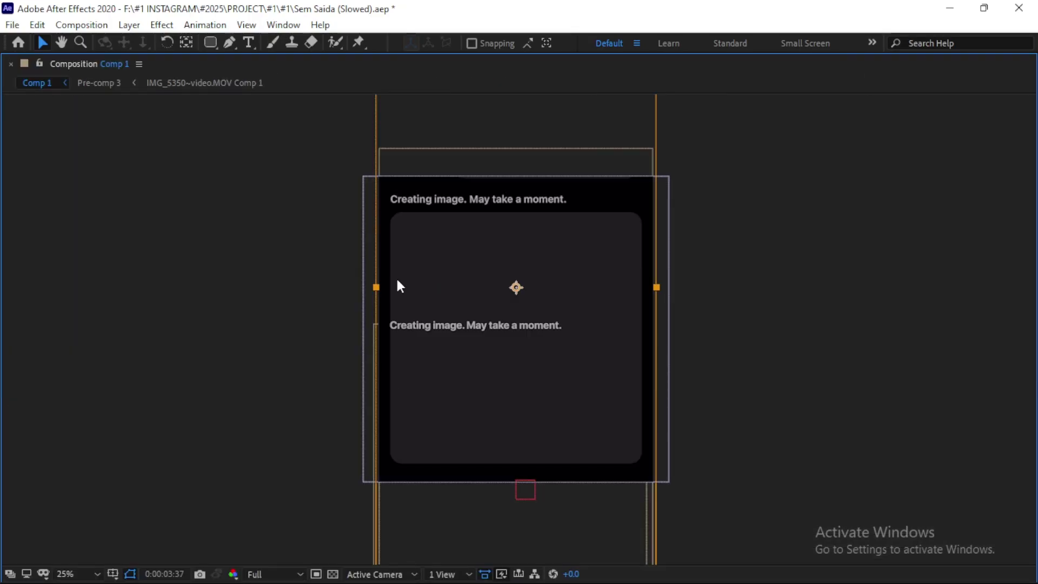
pyautogui.press('.')
pyautogui.press('.')
pyautogui.press('.')
pyautogui.scroll(5, 378, 216)
pyautogui.hscroll(-5, 378, 216)
pyautogui.press('`')
# - Start a mask path with two points along the dark panel's top edge
pyautogui.press('g')
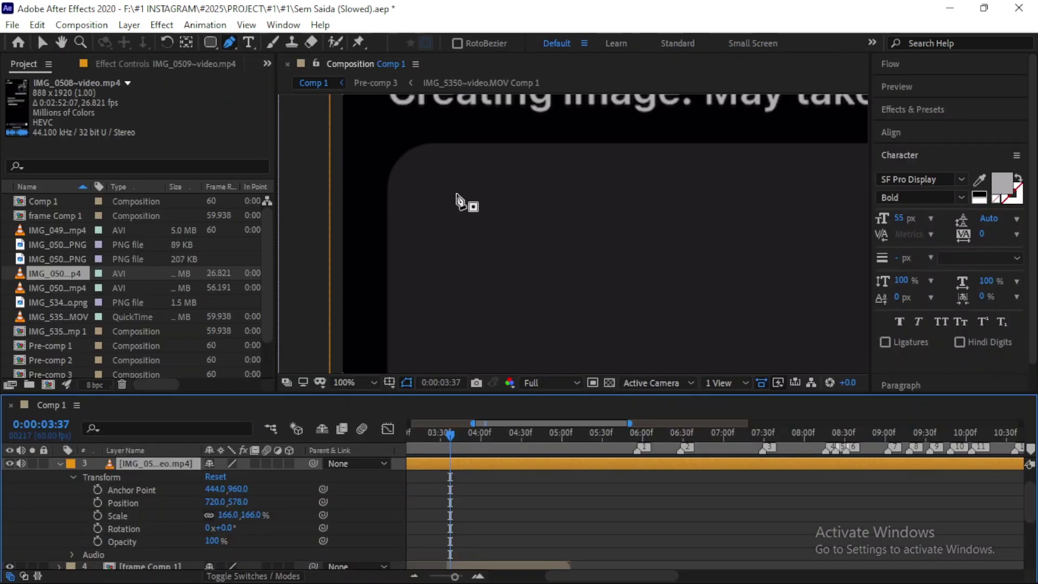
pyautogui.press('`')
pyautogui.click(378, 240)
pyautogui.hscroll(10, 750, 278)
pyautogui.click(655, 228)
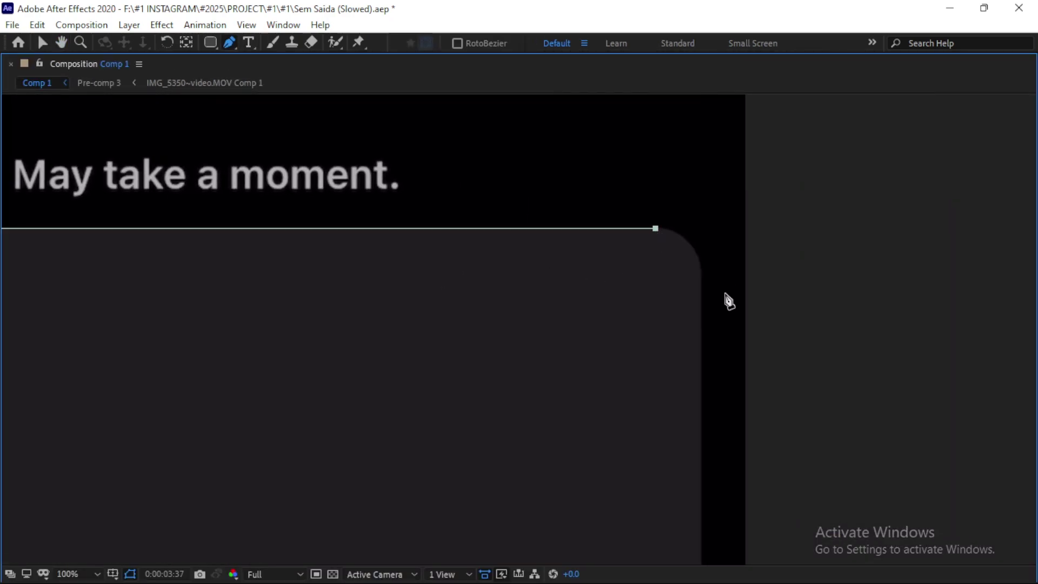
pyautogui.scroll(5, 625, 301)
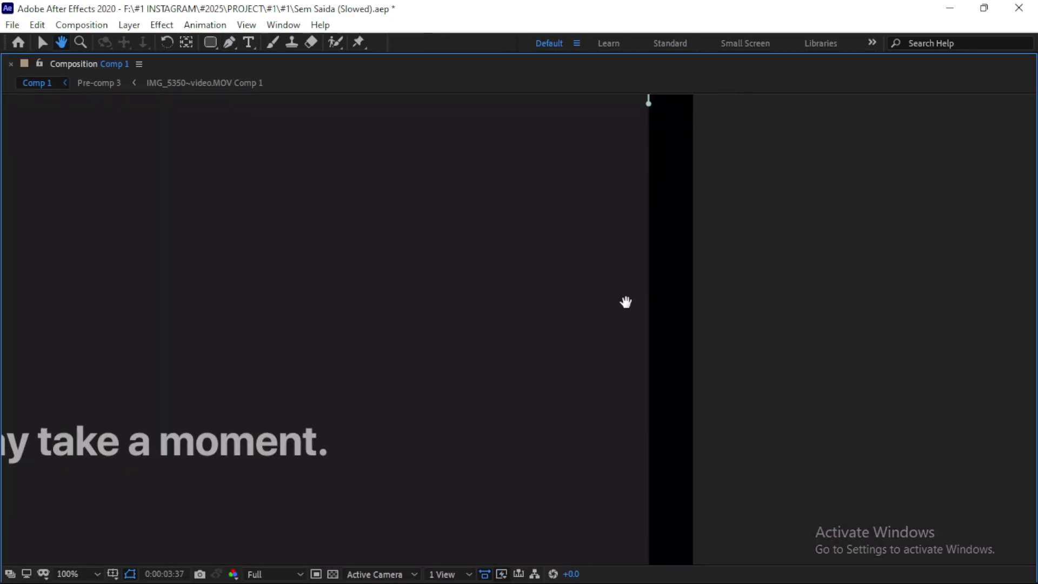
pyautogui.scroll(-12, 660, 371)
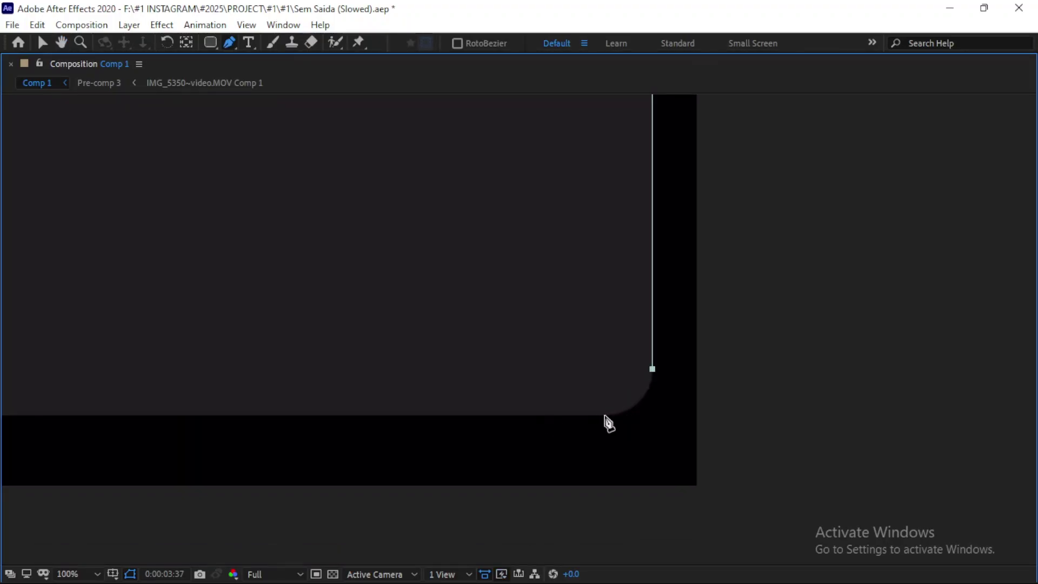
pyautogui.hscroll(-15, 358, 416)
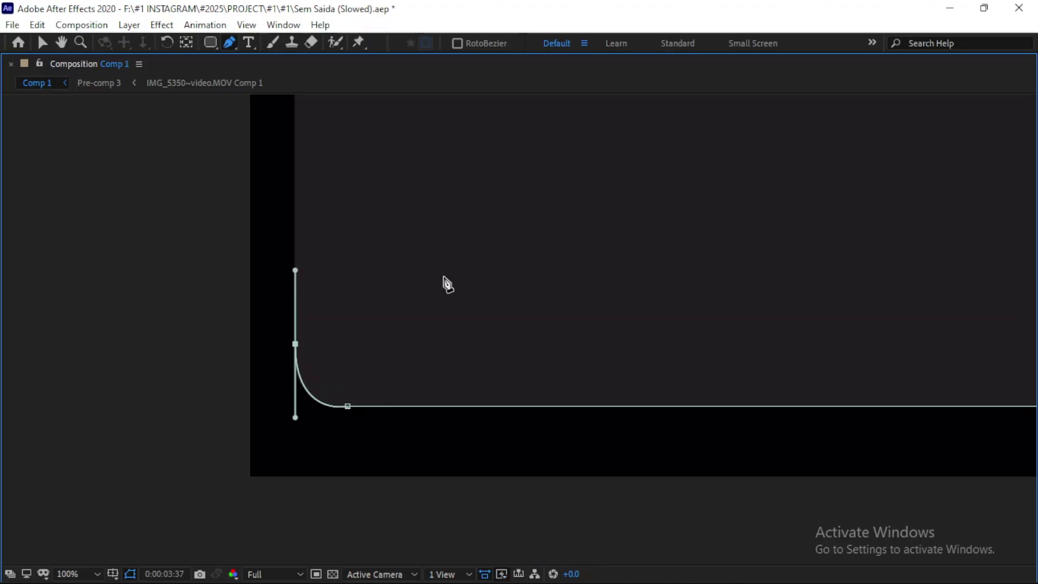
pyautogui.scroll(12, 459, 422)
pyautogui.hscroll(-3, 459, 422)
pyautogui.scroll(-3, 429, 329)
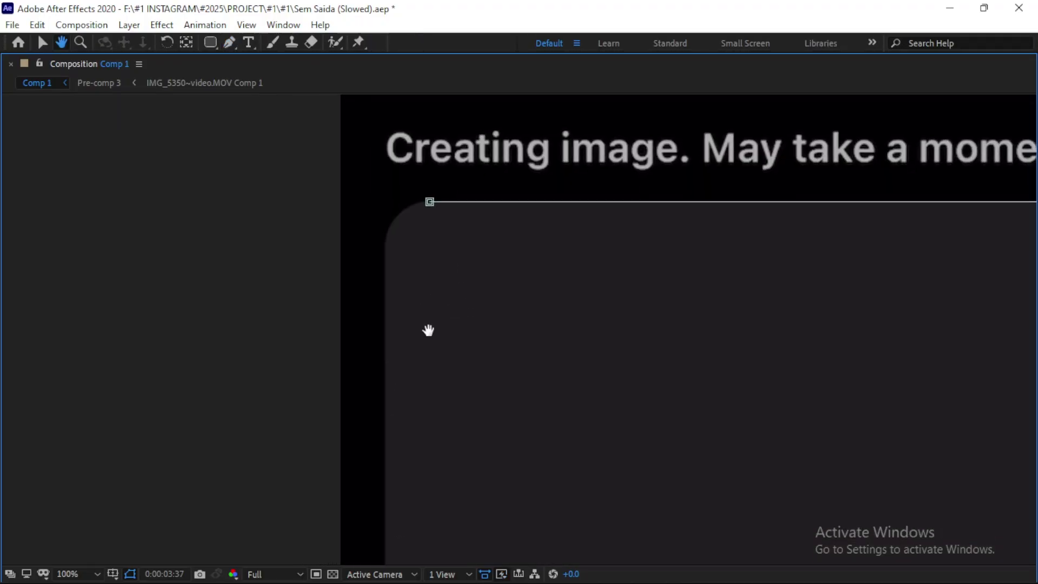
# - Add a left-edge point, adjust the mask's top-left rounded corner, then fit the composition
pyautogui.click(386, 250)
pyautogui.click(430, 205)
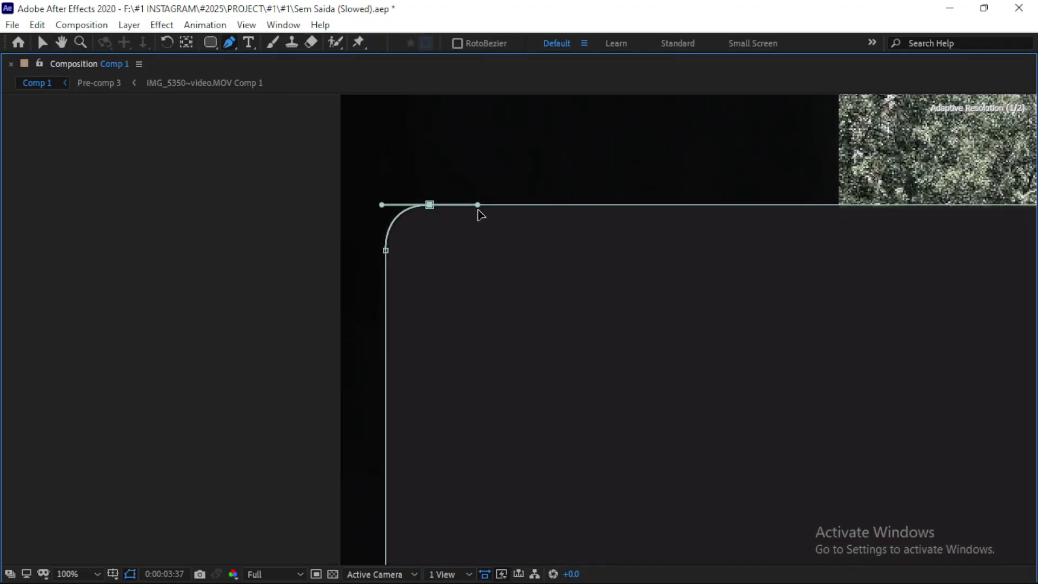
pyautogui.click(97, 574)
pyautogui.click(88, 299)
pyautogui.press('`')
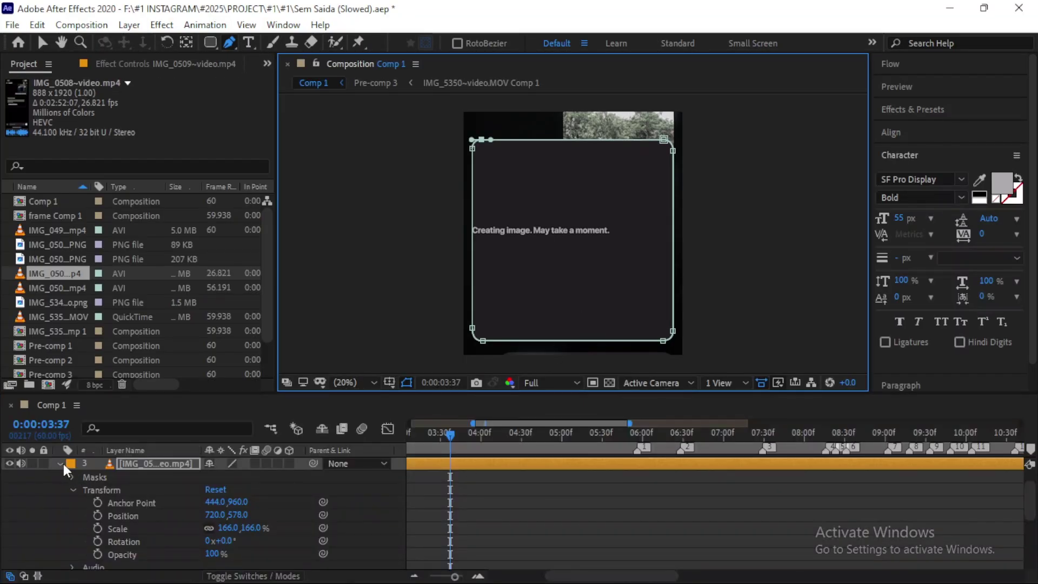
# - Trim the parkour clip to start at the current time and pre-compose it
pyautogui.click(464, 491)
pyautogui.hotkey('alt', '[')
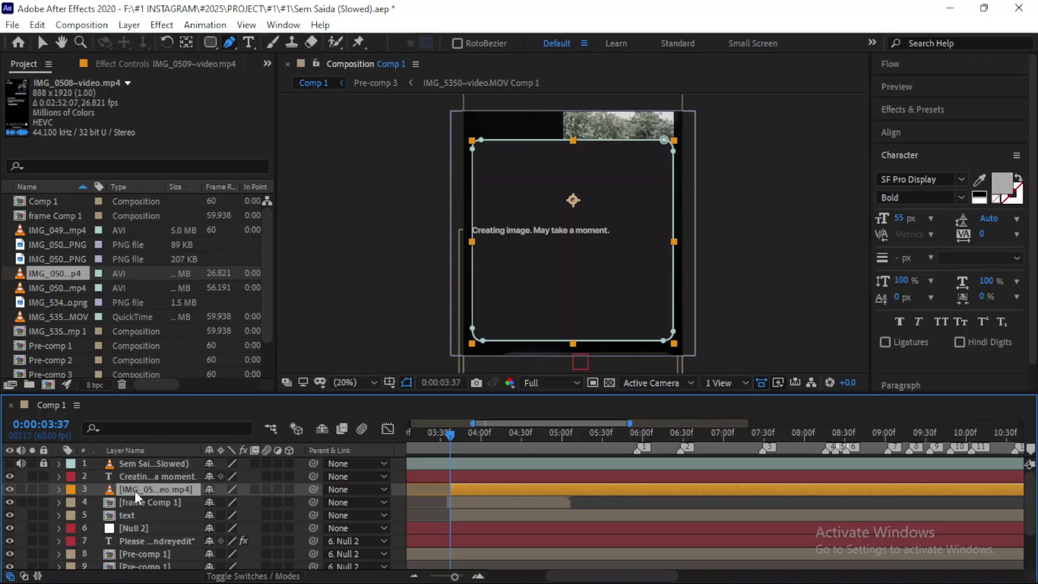
pyautogui.hotkey('ctrl', 'shift', 'c')
pyautogui.press('Return')
# - Move the new precomp down to Position 720, 1452
pyautogui.click(58, 485)
pyautogui.click(74, 497)
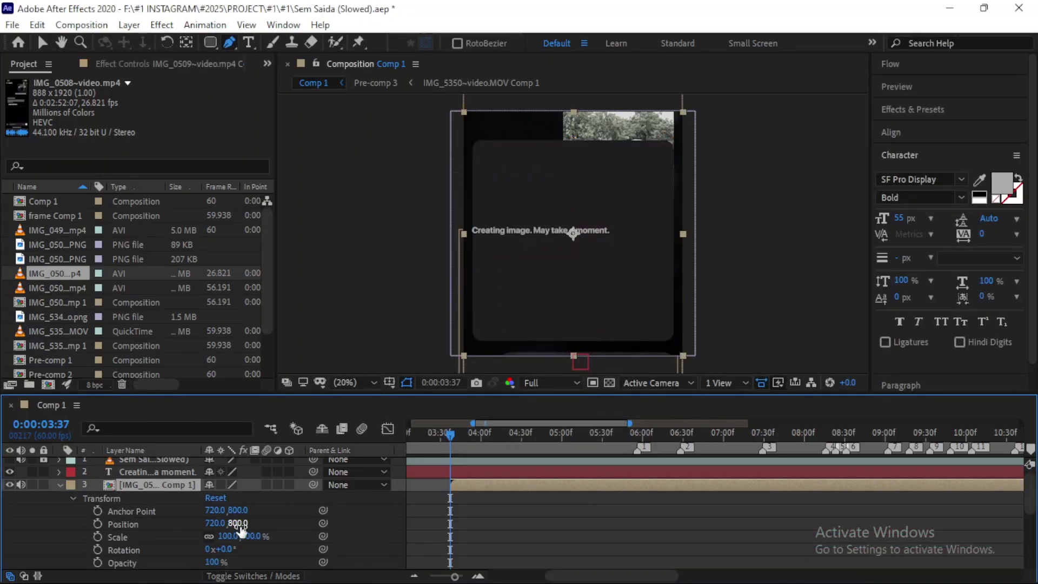
pyautogui.write('1431')
pyautogui.press('.')
pyautogui.press('.')
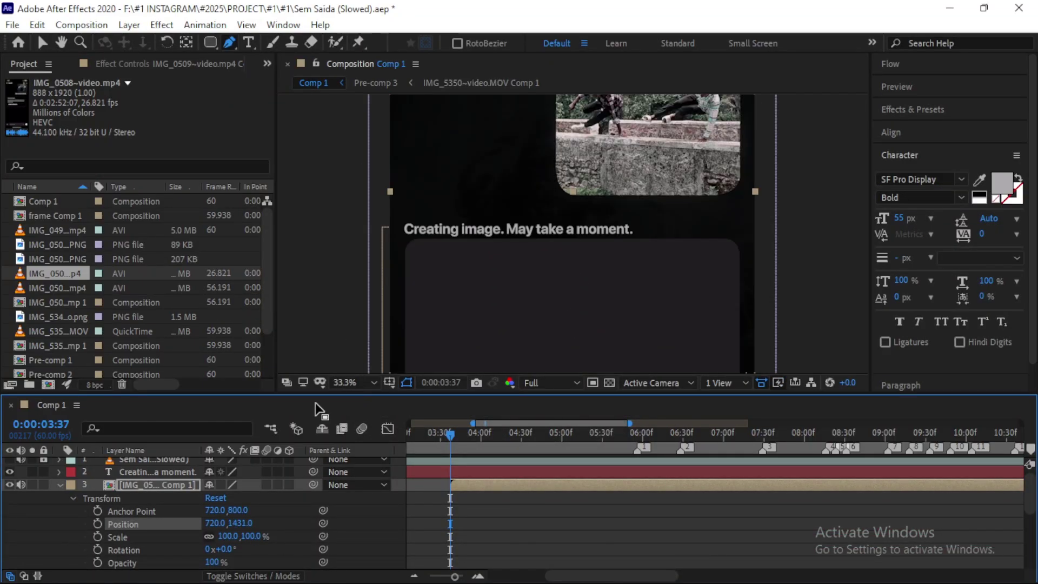
pyautogui.moveTo(233, 523); pyautogui.dragTo(252, 530)
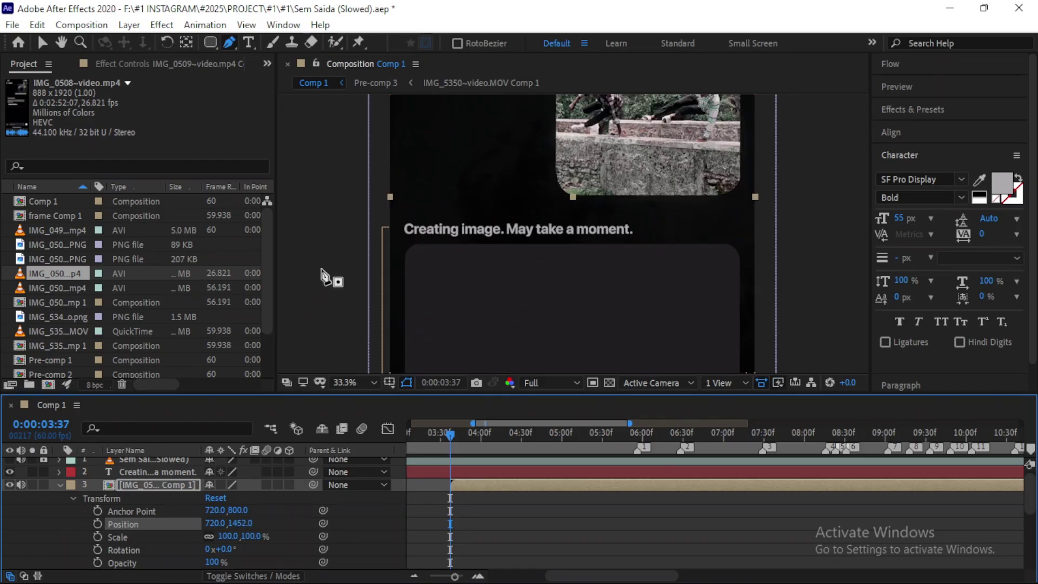
pyautogui.press(',')
pyautogui.press(',')
# - Scrub the current time from 3:51 to 4:41
pyautogui.click(59, 485)
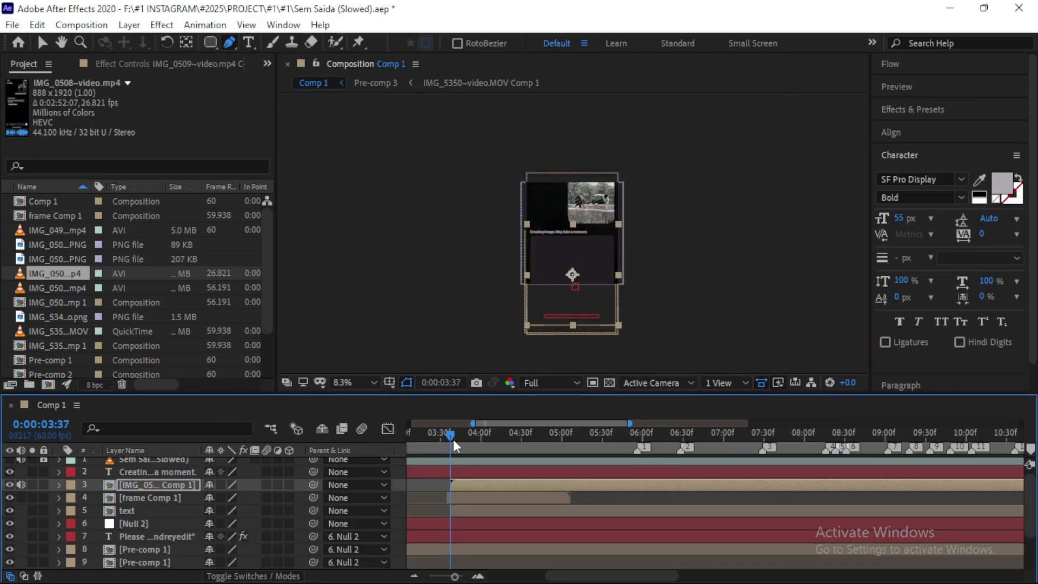
pyautogui.click(469, 432)
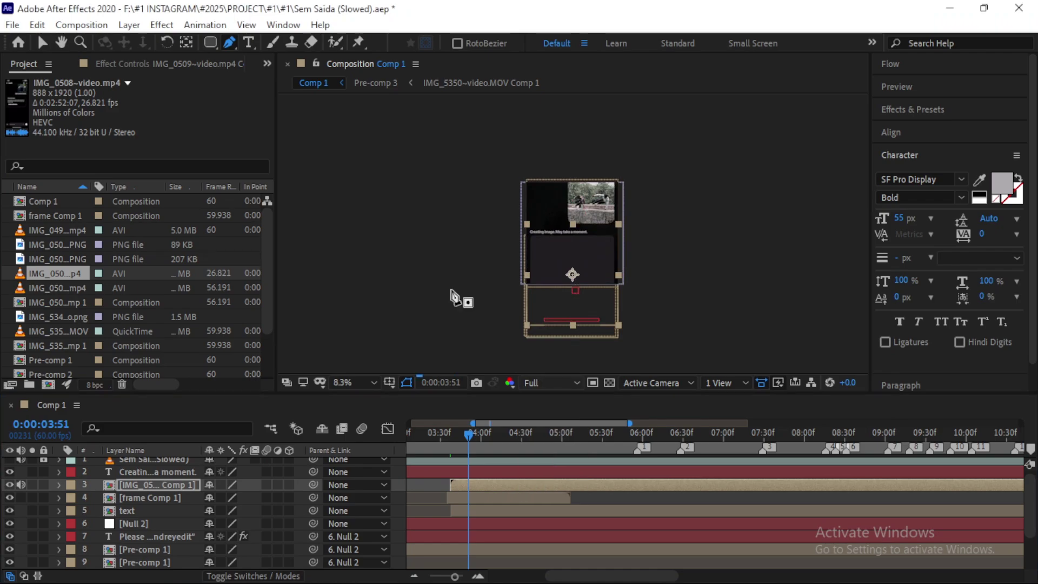
pyautogui.press('.')
pyautogui.click(507, 434)
pyautogui.moveTo(507, 433); pyautogui.dragTo(536, 429)
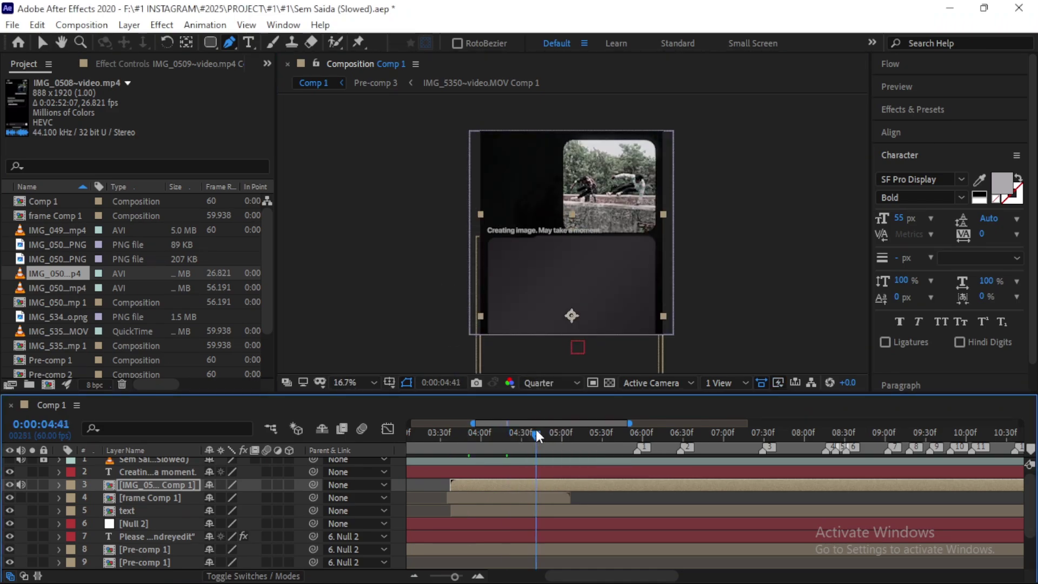
# - Select the precomp and Creating image text layers and locate the precomp's start at 3:37
pyautogui.click(502, 475)
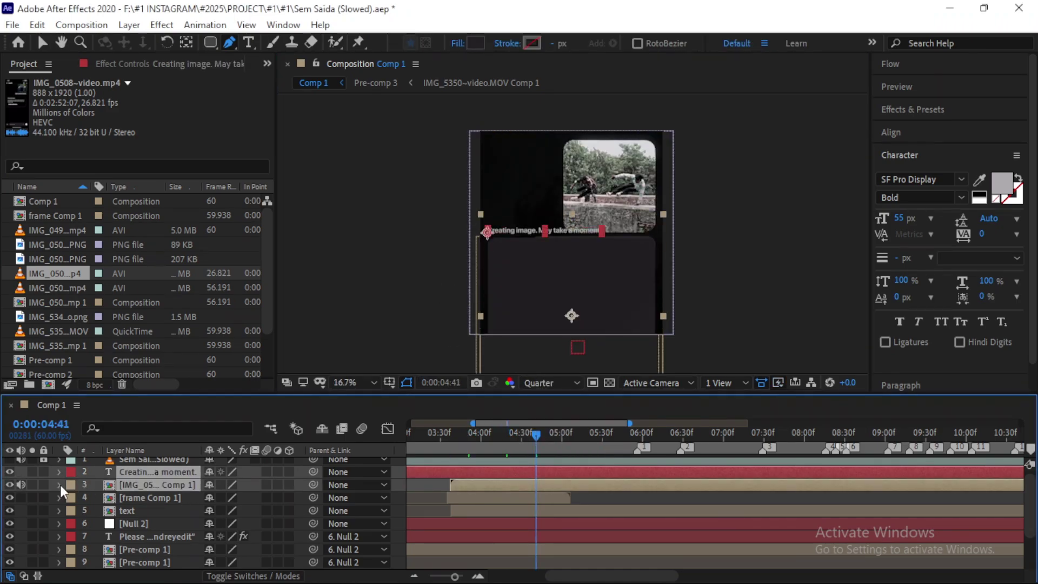
pyautogui.click(186, 485)
pyautogui.press('i')
pyautogui.click(478, 576)
pyautogui.click(478, 576)
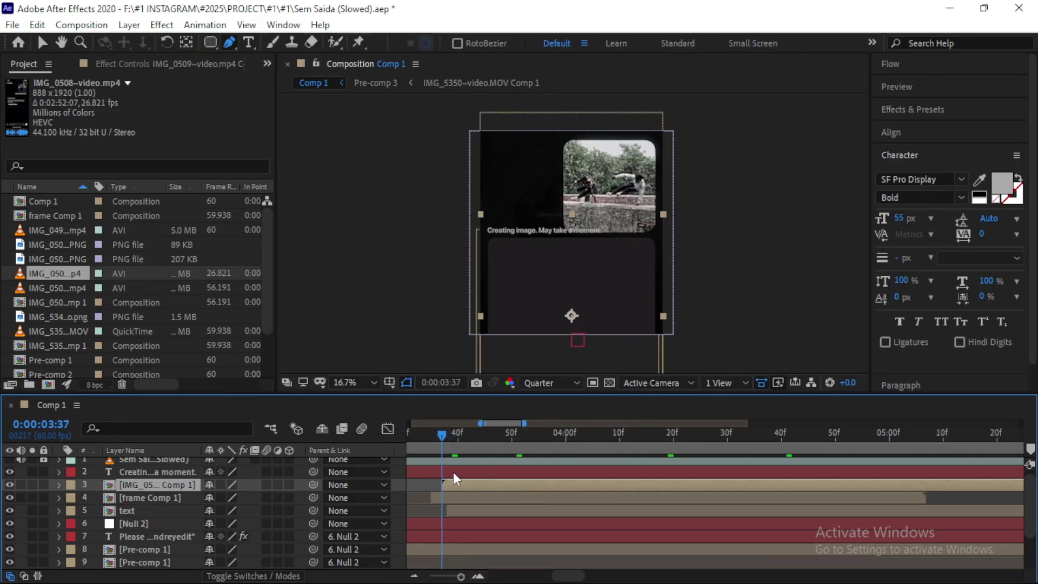
pyautogui.click(453, 471)
pyautogui.click(443, 487)
pyautogui.press('i')
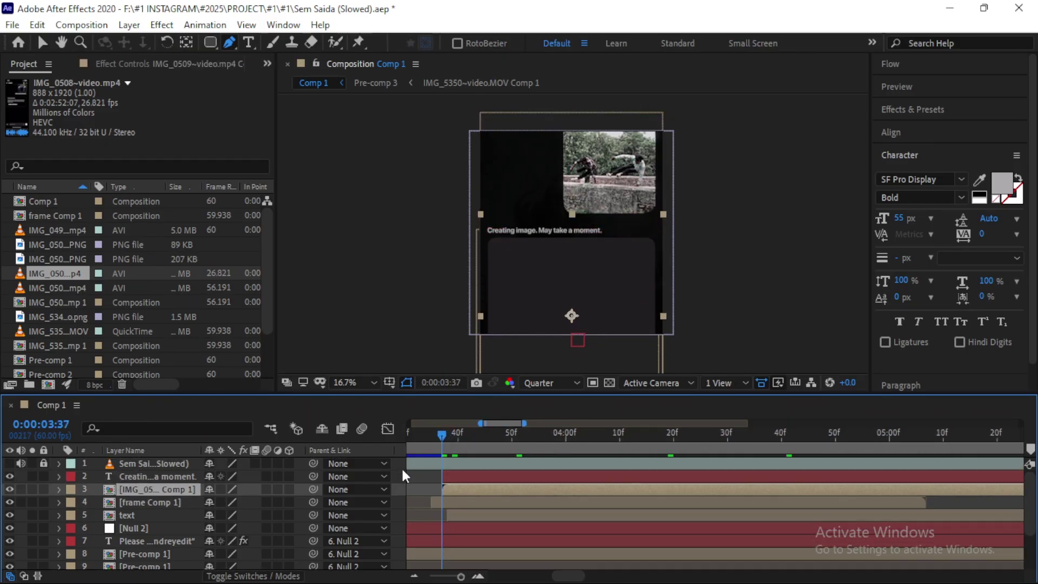
# - Add Null 4 below the audio layer and parent the text and precomp layers to it
pyautogui.click(399, 464)
pyautogui.rightClick(397, 462)
pyautogui.click(631, 378)
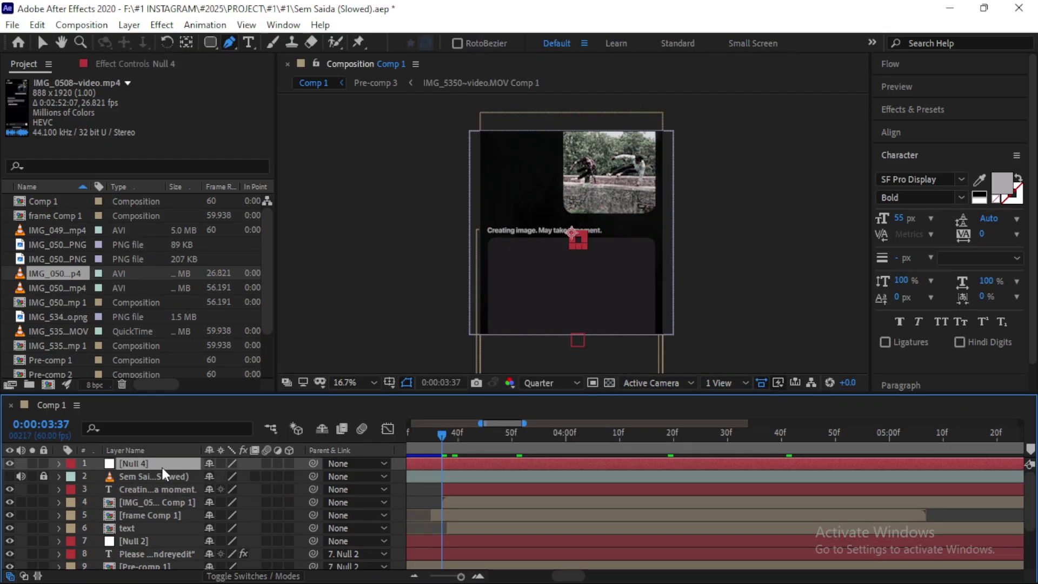
pyautogui.moveTo(161, 467); pyautogui.dragTo(165, 481)
pyautogui.click(168, 498)
pyautogui.keyDown('ctrl'); pyautogui.click(169, 490); pyautogui.keyUp('ctrl')
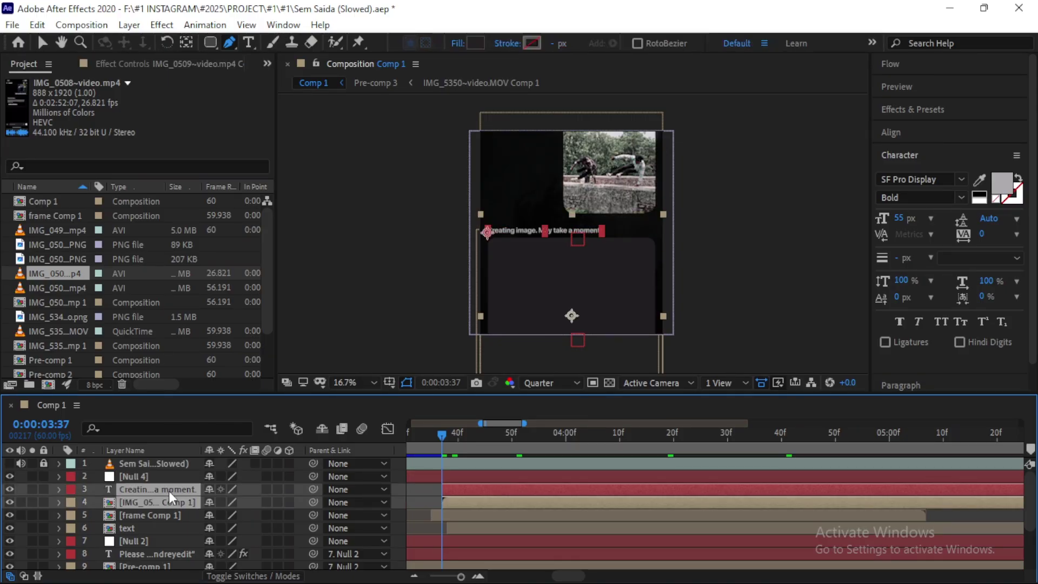
pyautogui.moveTo(312, 489); pyautogui.dragTo(125, 477)
pyautogui.click(129, 477)
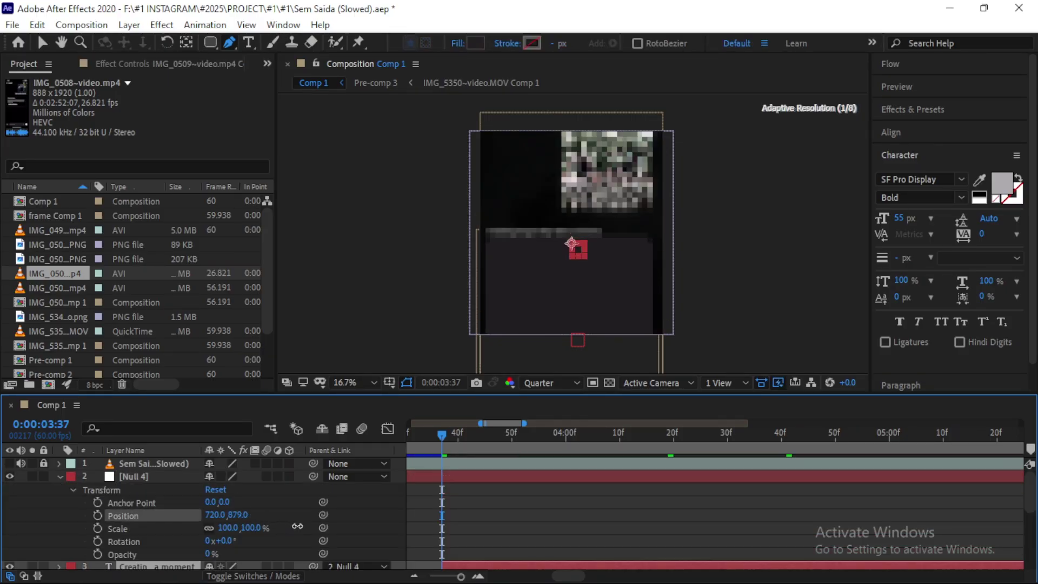
# - Reveal the text layer's keyframes and step through its animation from 3:56 to 4:24
pyautogui.click(544, 435)
pyautogui.click(630, 435)
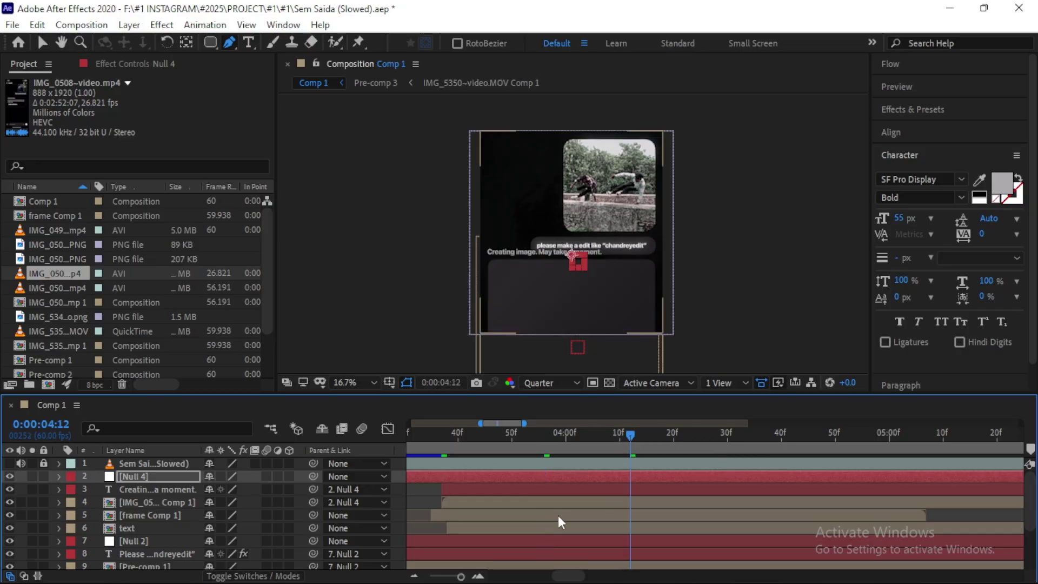
pyautogui.click(543, 526)
pyautogui.press('u')
pyautogui.moveTo(675, 441); pyautogui.dragTo(715, 438)
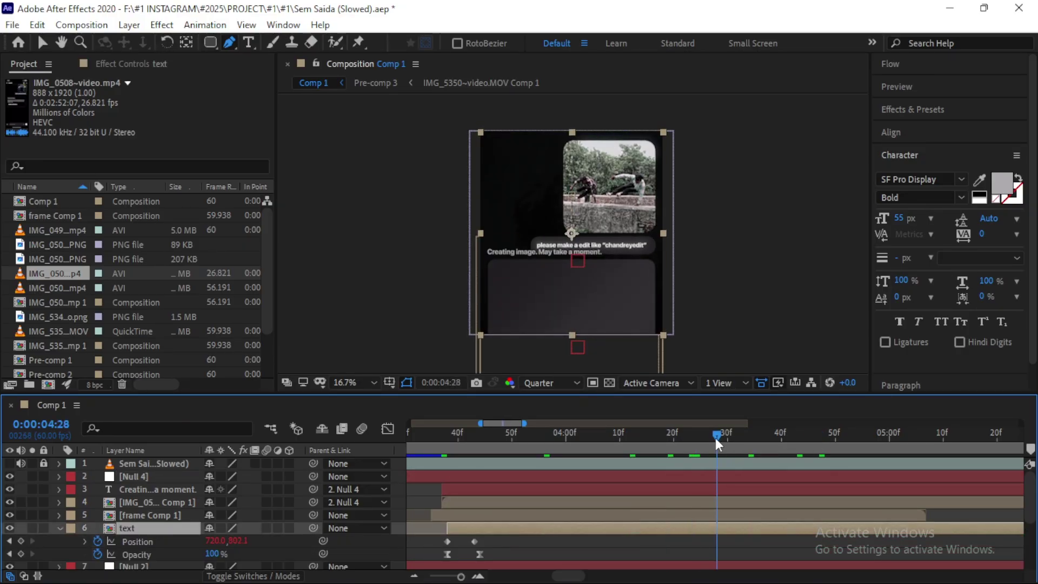
# - Lower Null 4 to Y 1104 so the reply moves down
pyautogui.click(130, 477)
pyautogui.click(60, 476)
pyautogui.moveTo(238, 518); pyautogui.dragTo(252, 521)
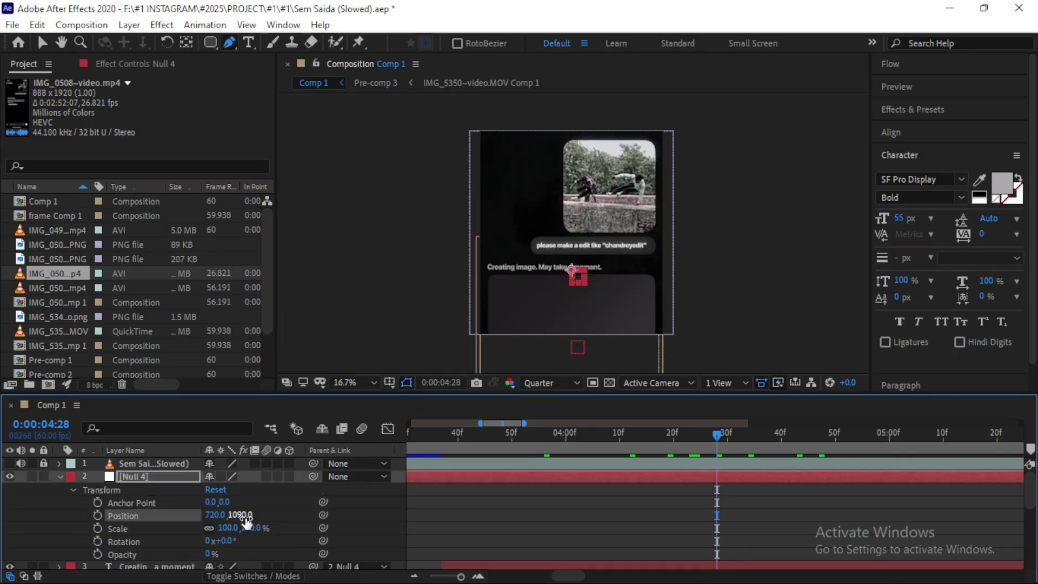
pyautogui.moveTo(252, 521); pyautogui.dragTo(249, 519)
pyautogui.click(59, 477)
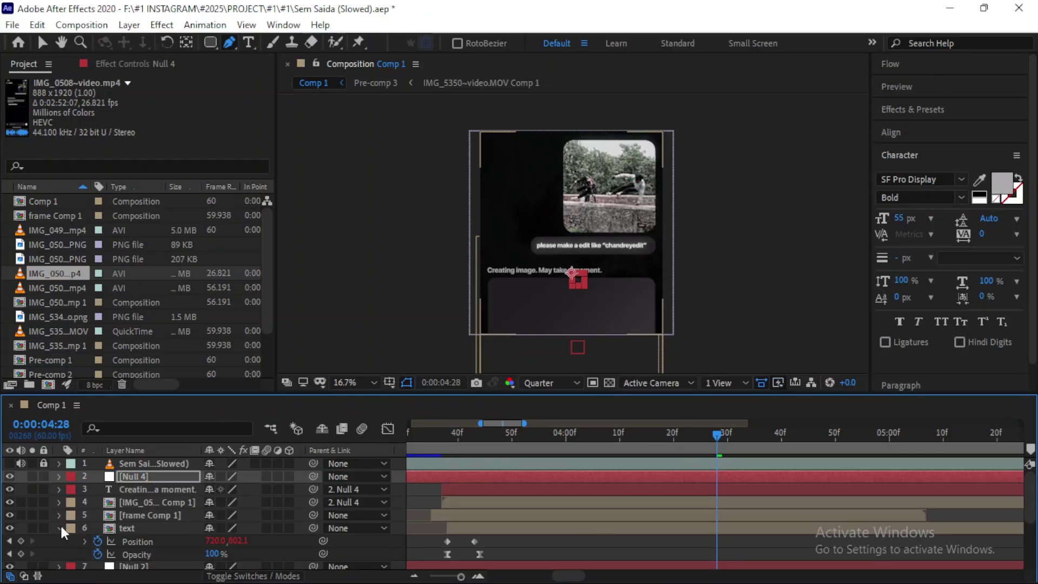
pyautogui.click(60, 528)
# - Select Null 4, zoom the timeline out and return to 3:18 showing the prompt card
pyautogui.click(705, 502)
pyautogui.click(711, 488)
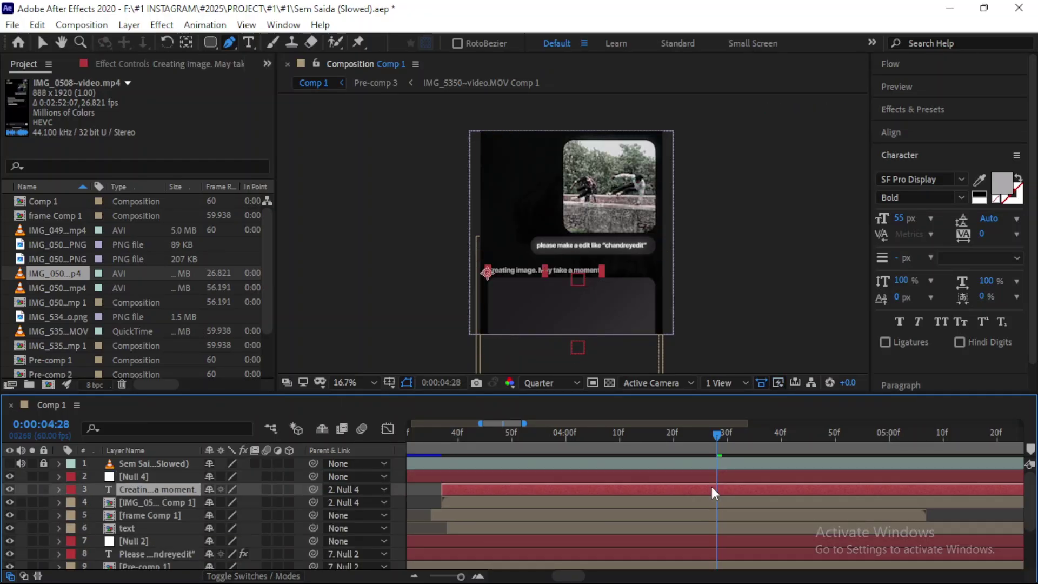
pyautogui.click(443, 432)
pyautogui.click(453, 475)
pyautogui.click(724, 435)
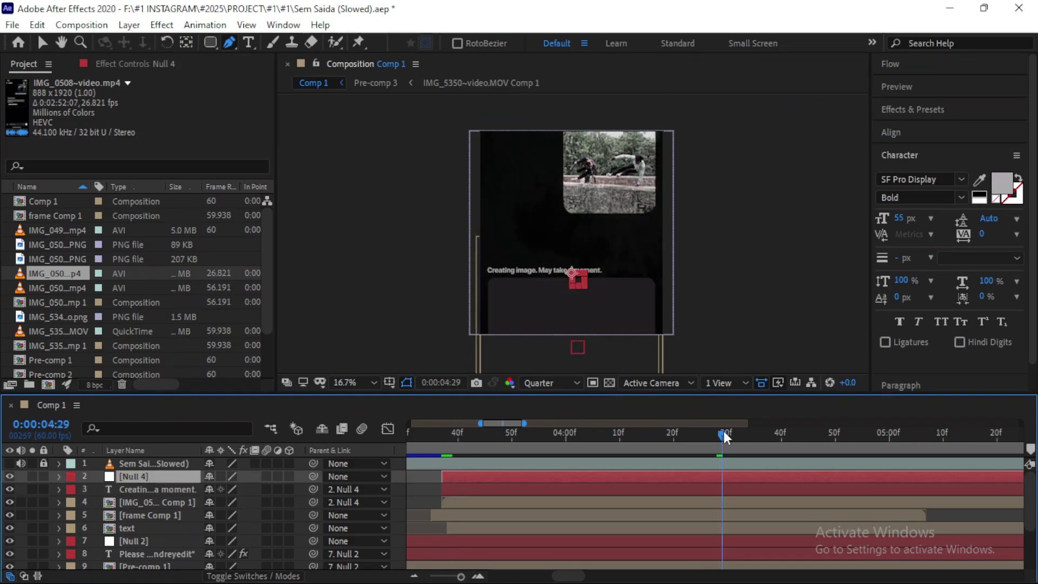
pyautogui.click(414, 576)
pyautogui.click(626, 432)
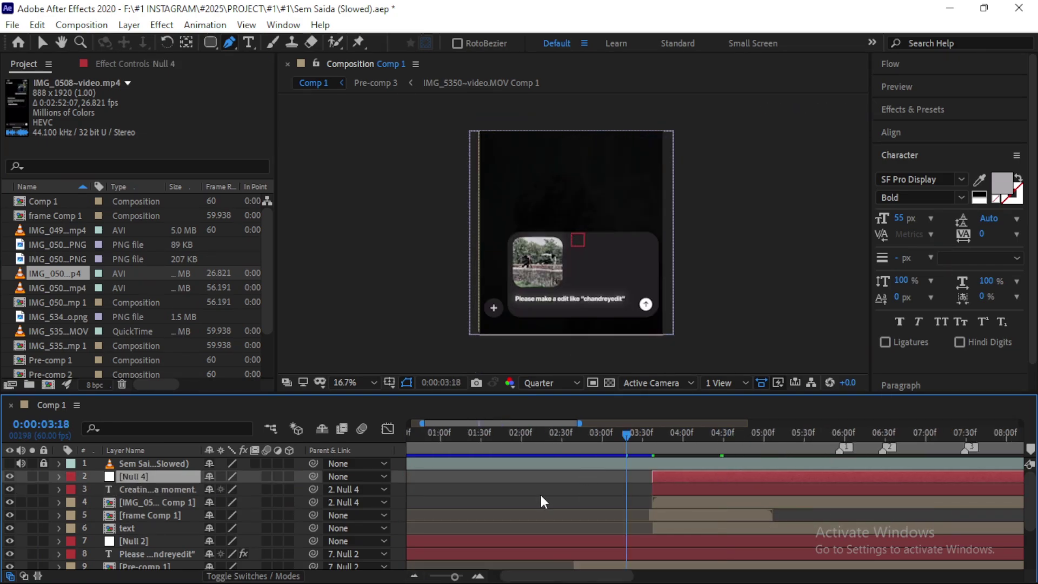
# - Preview the slide-up animation, stopping at 4:19
pyautogui.press('space')
pyautogui.click(633, 434)
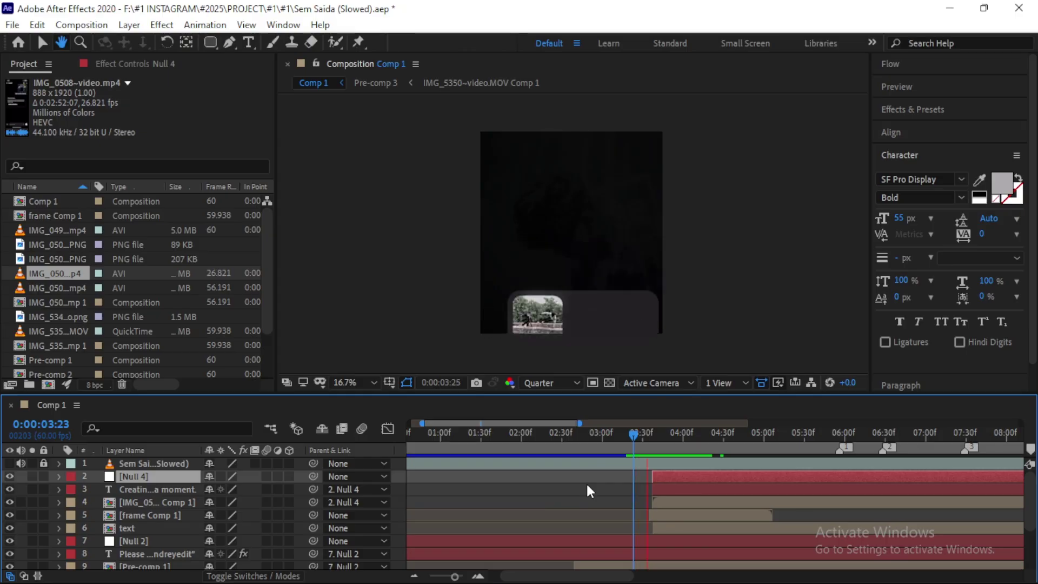
pyautogui.press('space')
pyautogui.press('g')
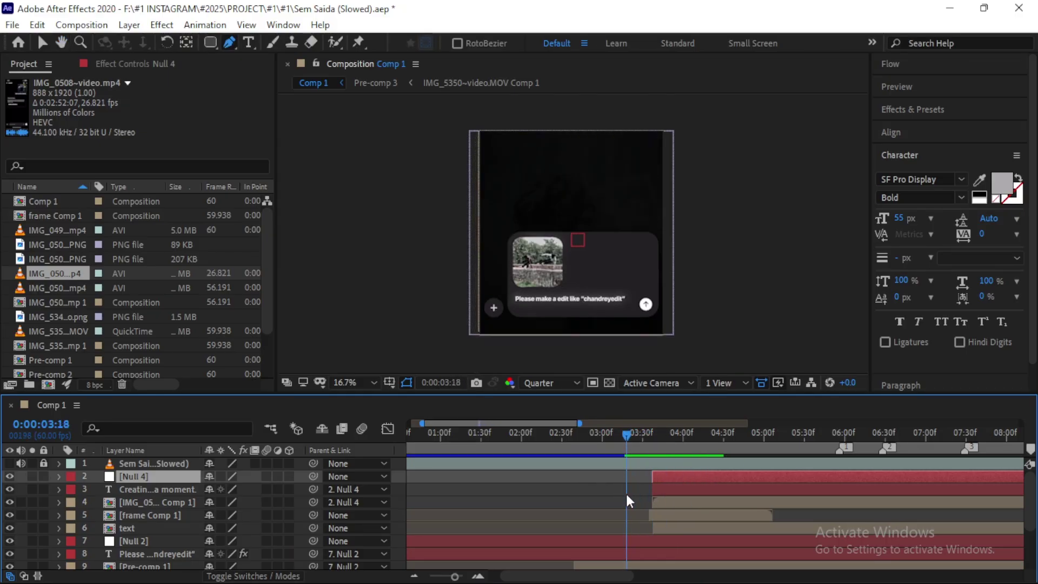
pyautogui.press('space')
pyautogui.press('space')
pyautogui.click(478, 575)
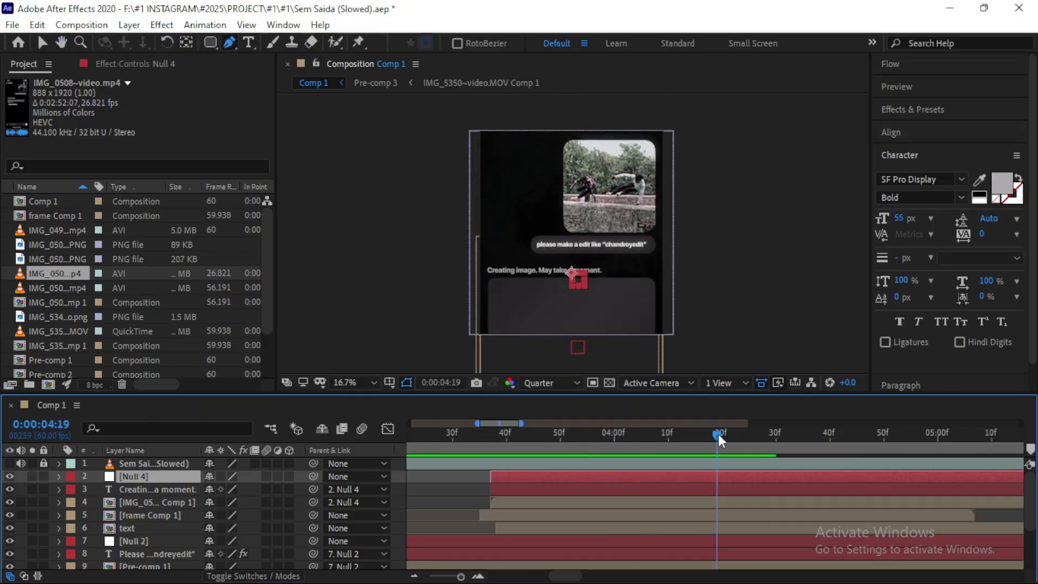
# - Set the current time to 4:36 and select the image comp and Creating image text layers
pyautogui.moveTo(718, 434); pyautogui.dragTo(741, 440)
pyautogui.click(749, 490)
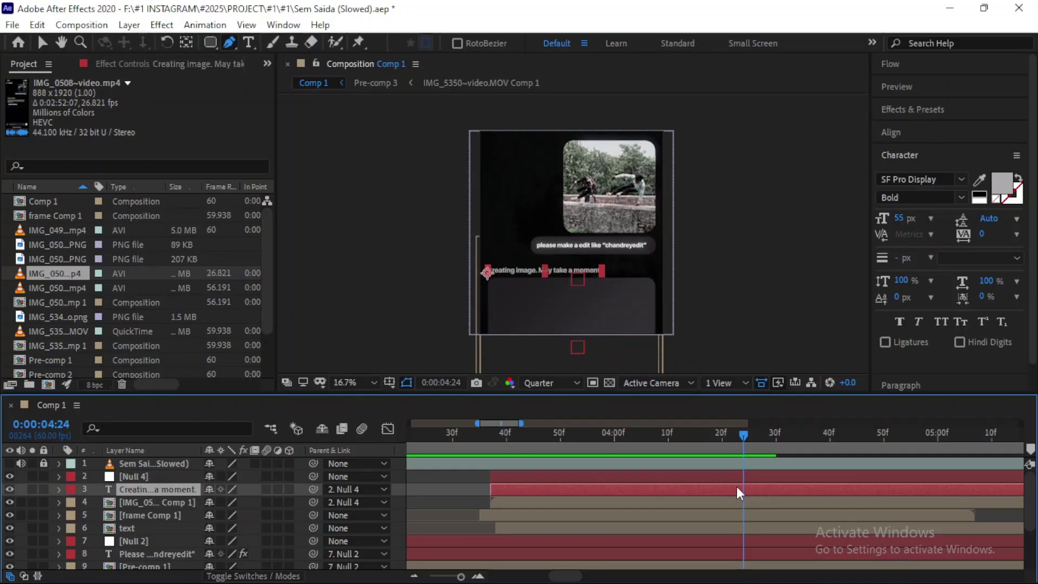
pyautogui.moveTo(744, 437); pyautogui.dragTo(808, 445)
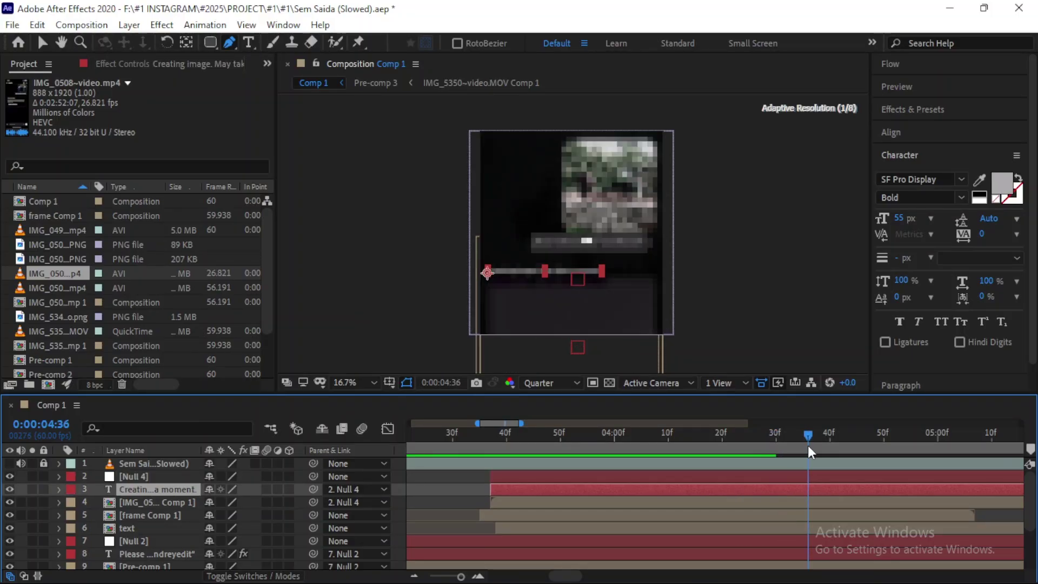
pyautogui.click(574, 502)
pyautogui.keyDown('ctrl'); pyautogui.click(530, 489); pyautogui.keyUp('ctrl')
pyautogui.moveTo(531, 489); pyautogui.dragTo(847, 493)
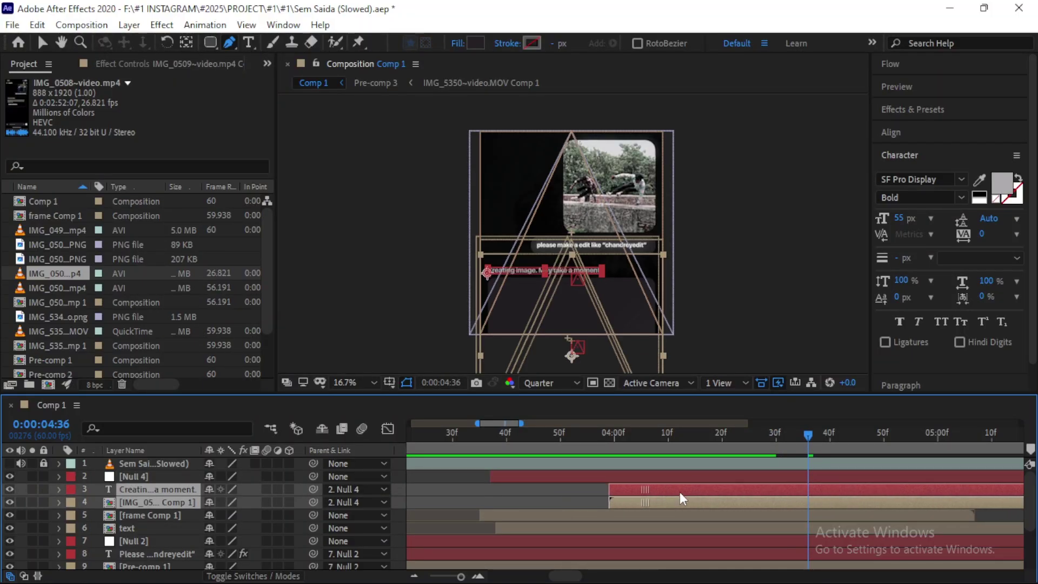
pyautogui.press('space')
pyautogui.press('-')
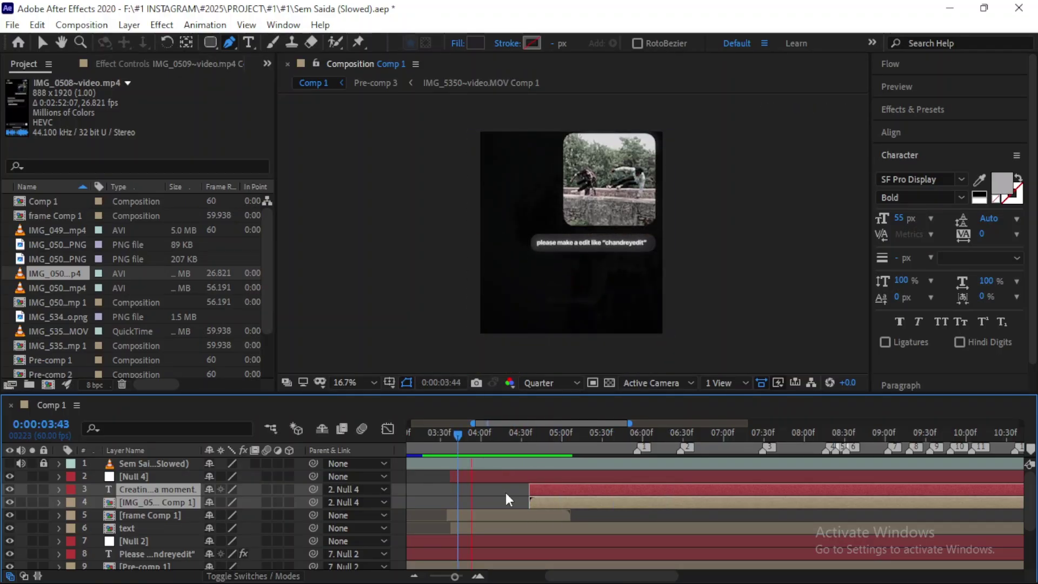
pyautogui.click(530, 434)
pyautogui.hotkey('shift', 'alt', 'pageup')
pyautogui.hotkey('shift', 'alt', 'pageup')
pyautogui.hotkey('shift', 'alt', 'pageup')
pyautogui.hotkey('shift', 'alt', 'pageup')
pyautogui.hotkey('shift', 'alt', 'pageup')
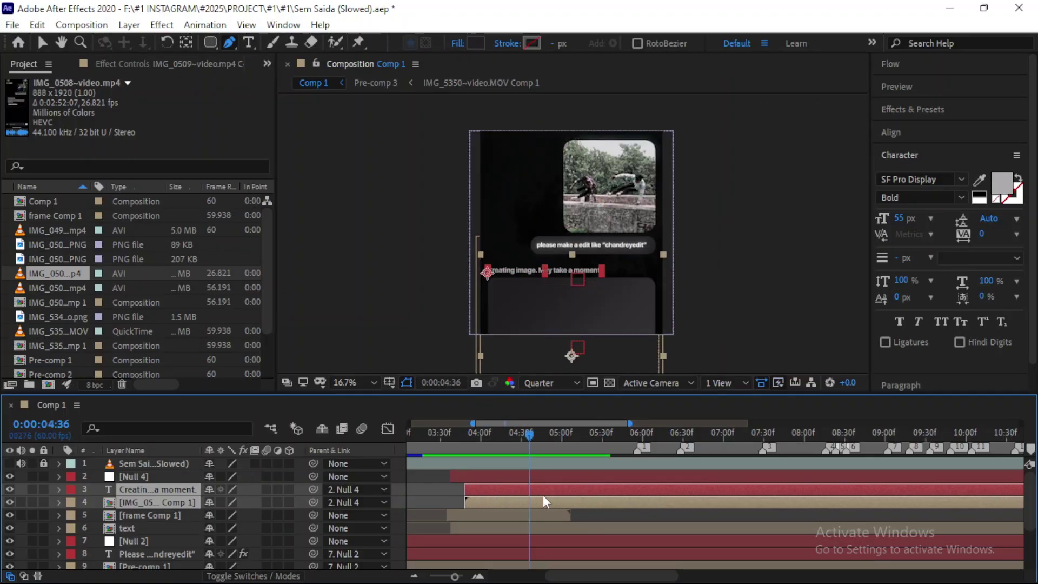
pyautogui.hotkey('ctrl', 'z')
pyautogui.click(486, 434)
pyautogui.moveTo(485, 435)
pyautogui.mouseDown()
pyautogui.moveTo(539, 435)
pyautogui.moveTo(449, 439)
pyautogui.mouseUp()
pyautogui.press(';')
pyautogui.click(440, 478)
pyautogui.press('space')
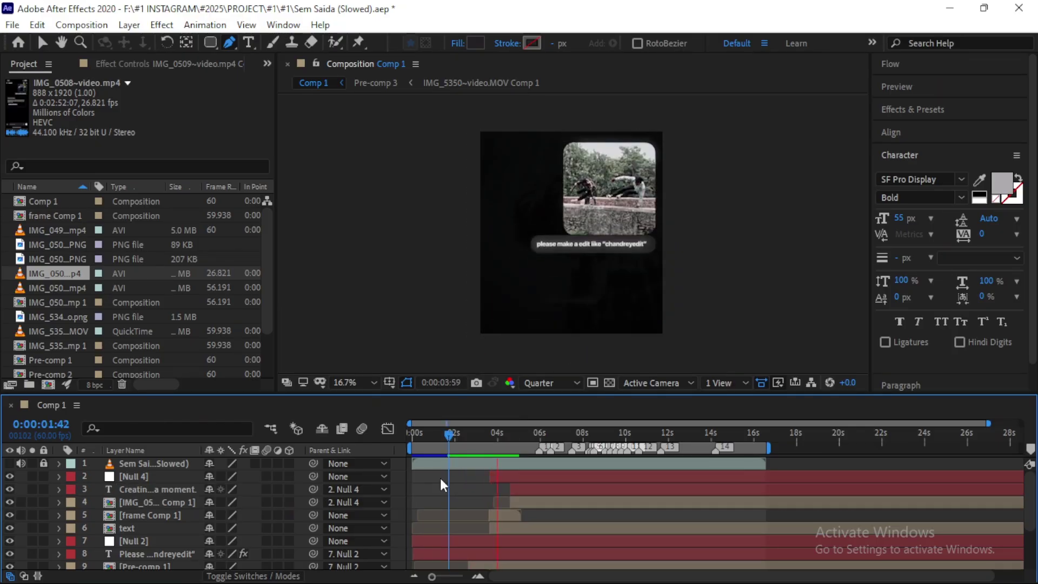
pyautogui.moveTo(466, 437); pyautogui.dragTo(437, 481)
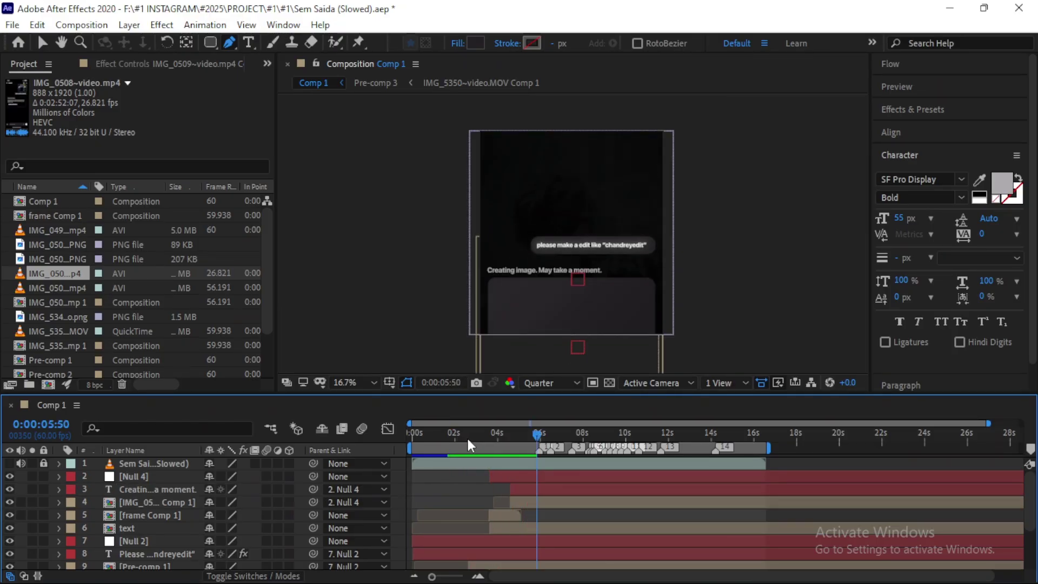
pyautogui.press('space')
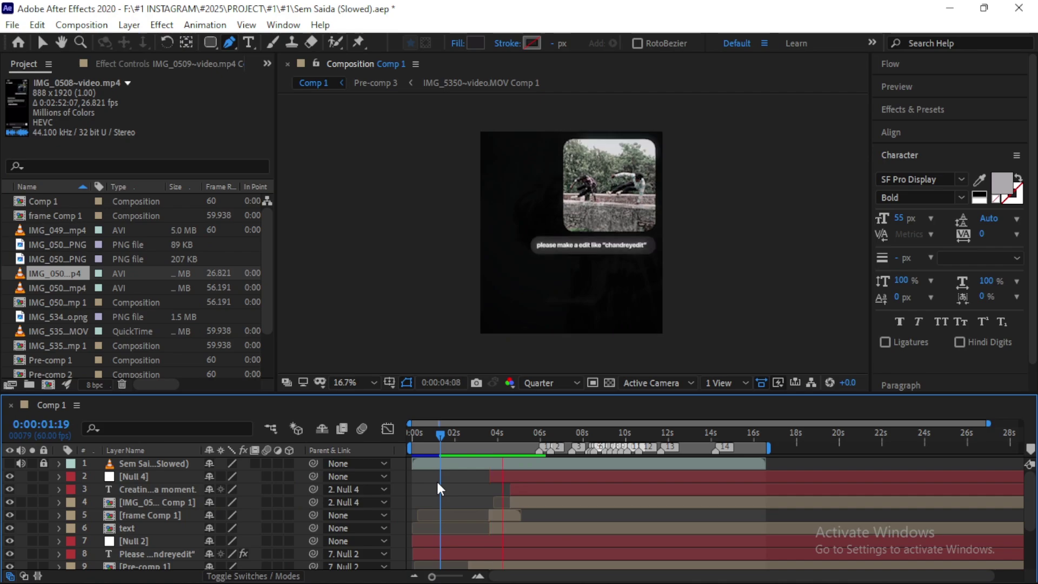
pyautogui.click(506, 515)
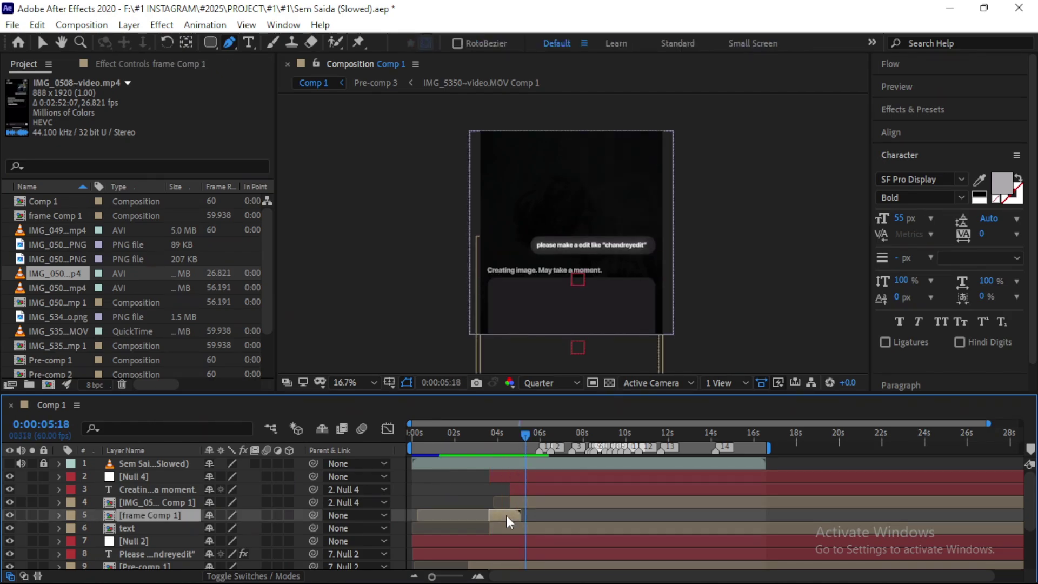
# - Scrub to 4:58 on the frame Comp 1 layer and split it there
pyautogui.hotkey('ctrl', '`')
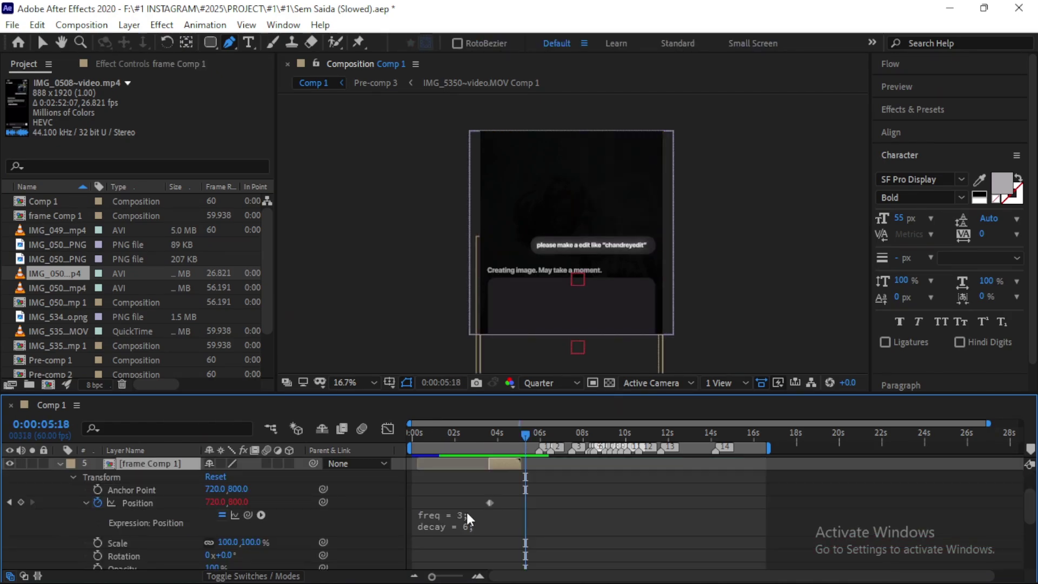
pyautogui.moveTo(432, 576); pyautogui.dragTo(459, 576)
pyautogui.click(589, 434)
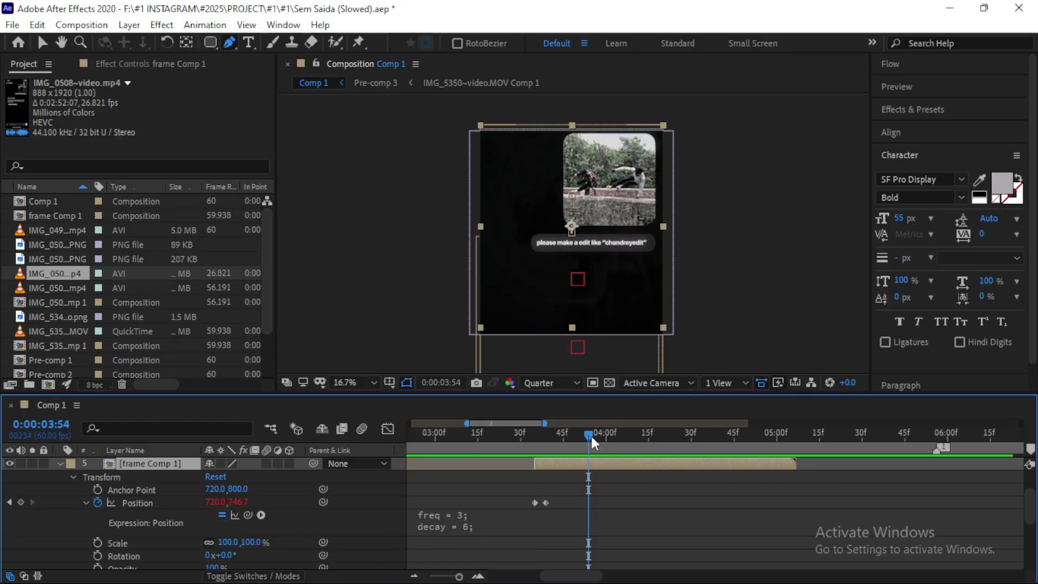
pyautogui.moveTo(592, 436); pyautogui.dragTo(780, 469)
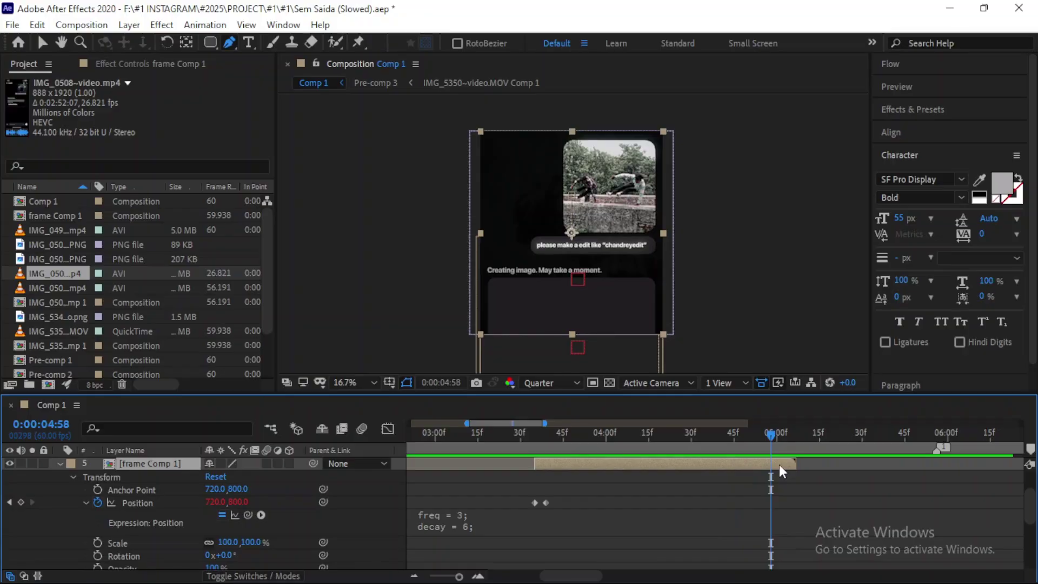
pyautogui.rightClick(780, 470)
pyautogui.hotkey('ctrl', 'shift', 'd')
# - Zoom the timeline out to about 16 seconds and preview the animation from 5:09 to 5:14
pyautogui.click(58, 476)
pyautogui.click(415, 576)
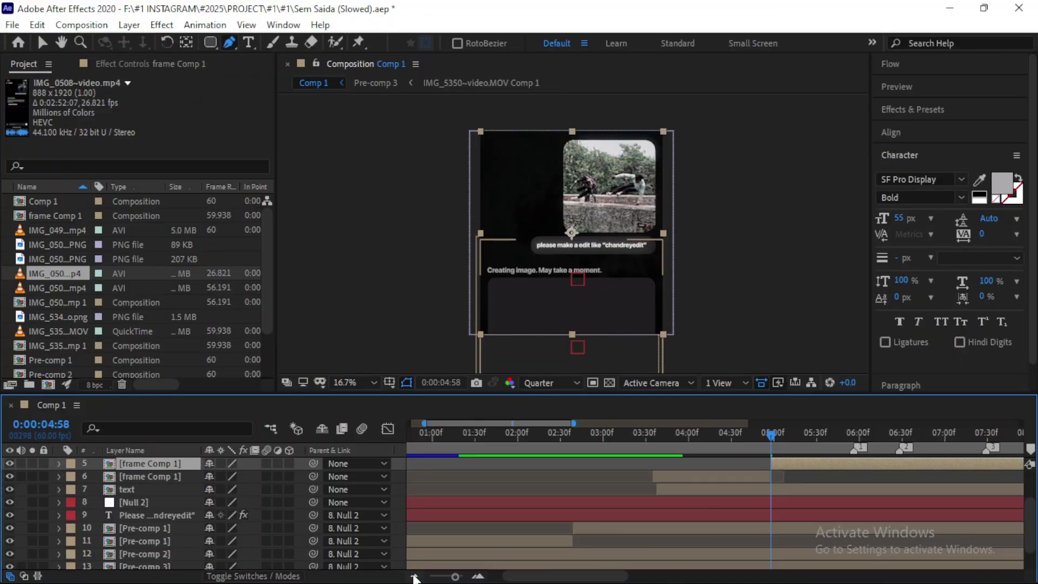
pyautogui.click(415, 576)
pyautogui.moveTo(533, 432); pyautogui.dragTo(597, 459)
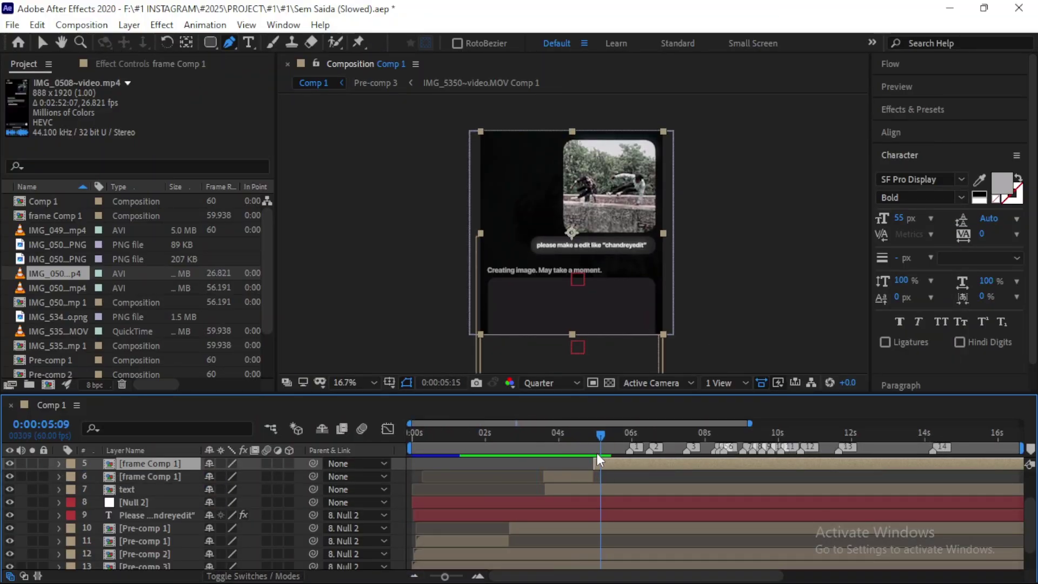
pyautogui.press('space')
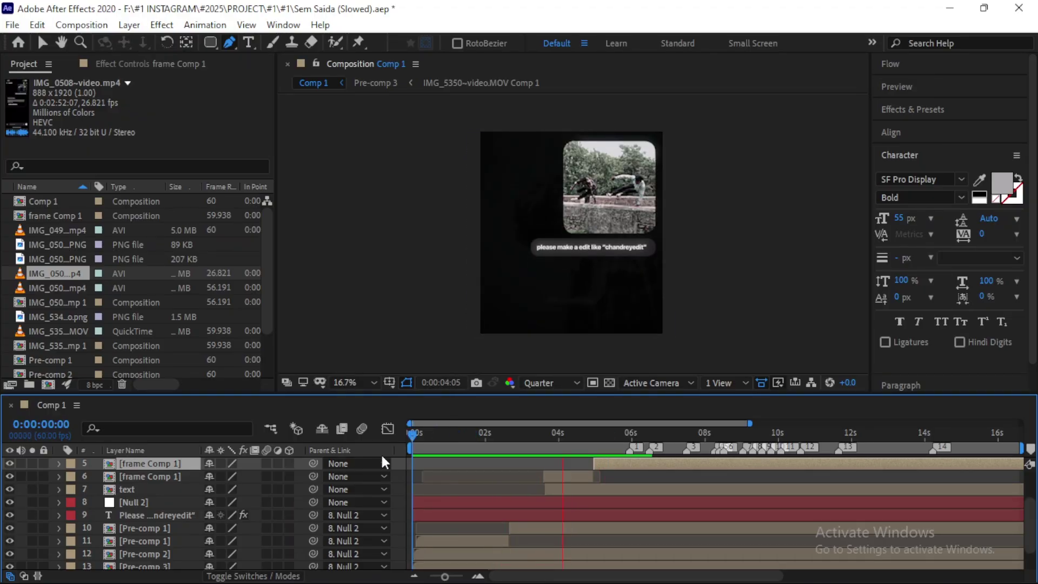
pyautogui.press('space')
pyautogui.scroll(2, 457, 476)
# - Add a new null object, Null 5, and make Null 4 its child
pyautogui.rightClick(394, 473)
pyautogui.moveTo(541, 301)
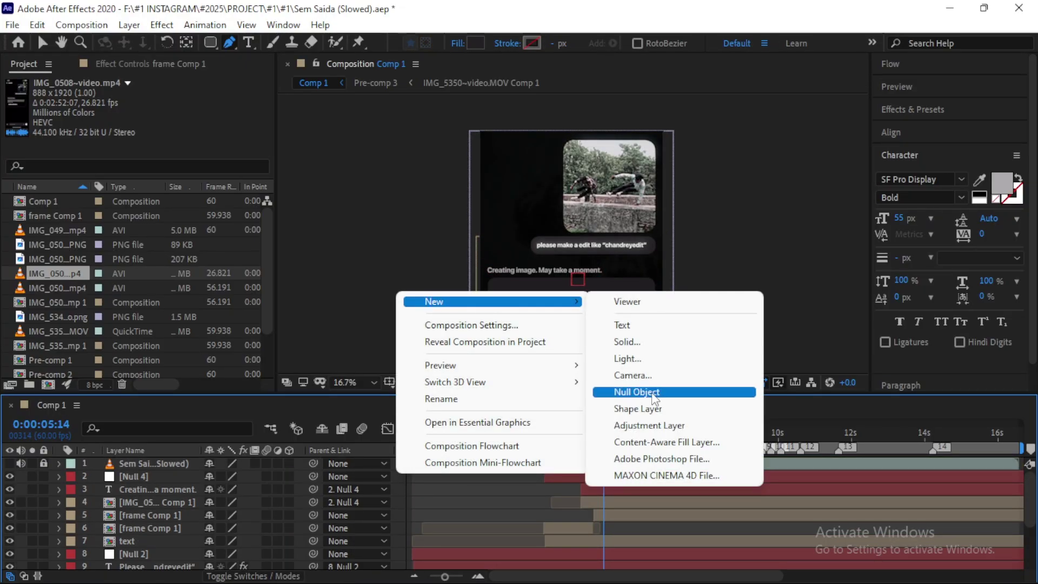
pyautogui.click(654, 392)
pyautogui.moveTo(313, 489); pyautogui.dragTo(135, 477)
# - Set a starting Position keyframe for Null 5 at 4:58 with Y 800
pyautogui.click(59, 476)
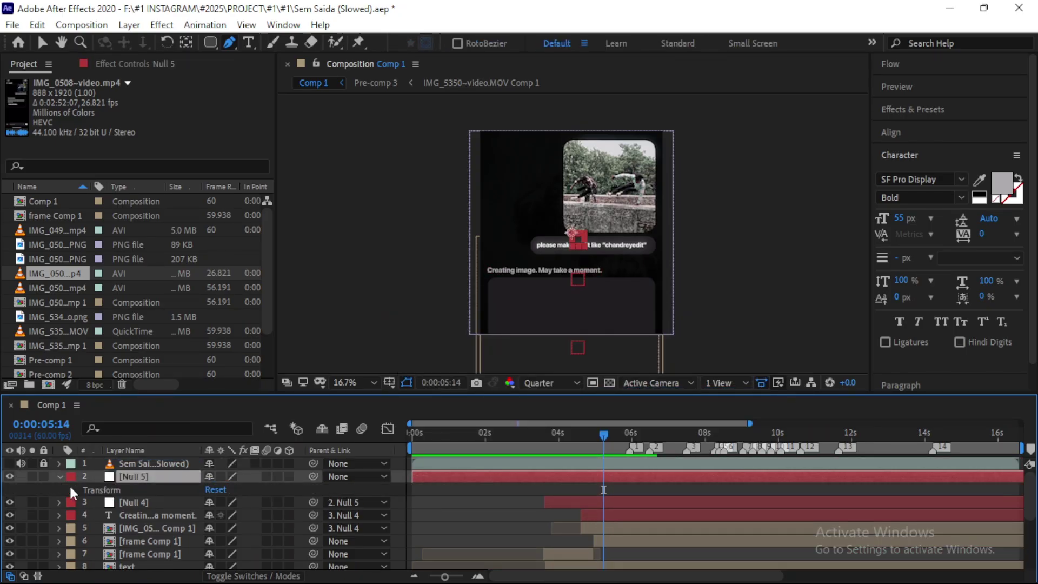
pyautogui.click(72, 490)
pyautogui.moveTo(599, 433); pyautogui.dragTo(588, 440)
pyautogui.scroll(-2, 508, 542)
pyautogui.press('=')
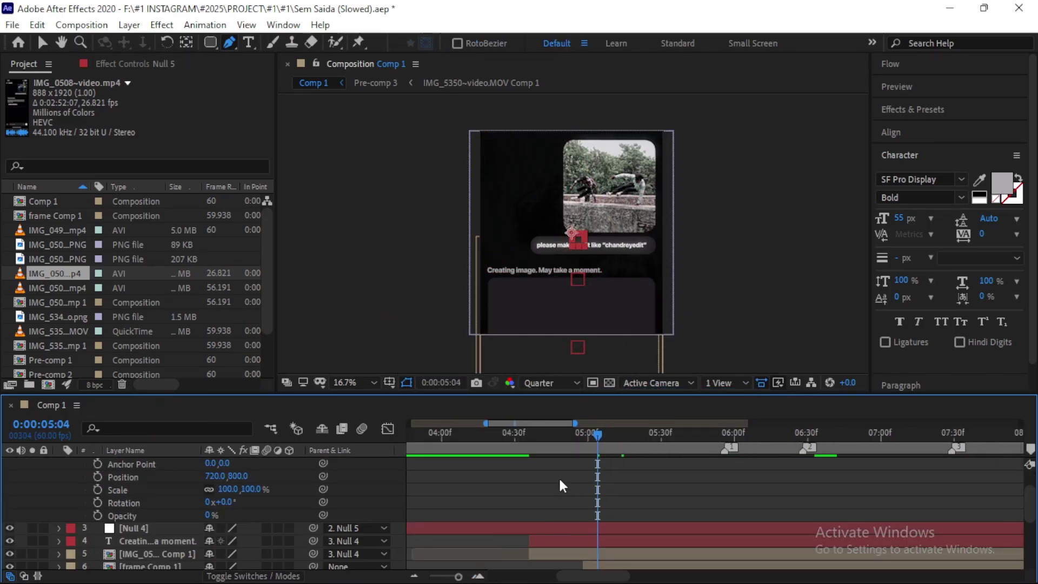
pyautogui.click(581, 439)
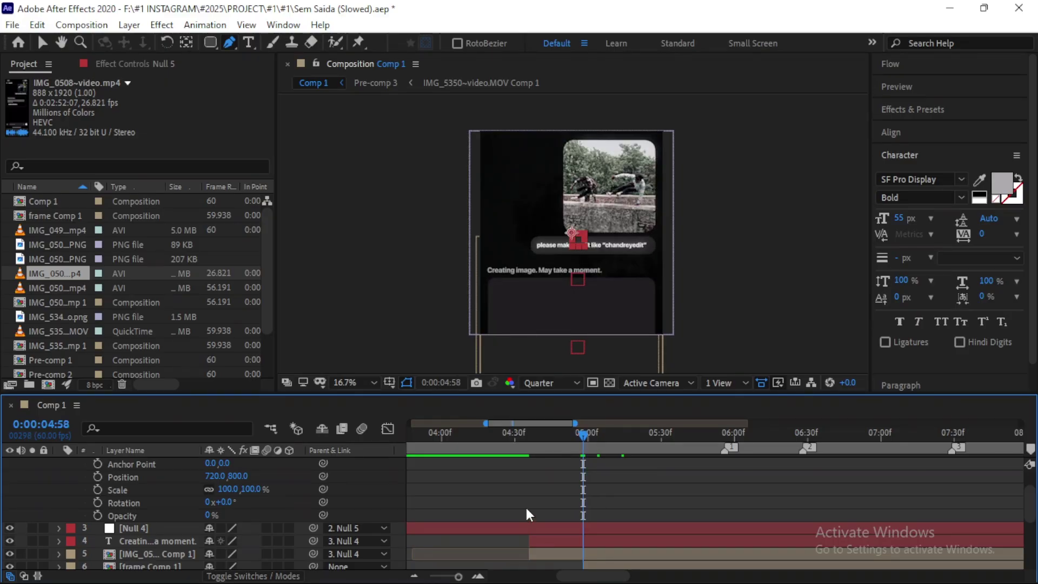
pyautogui.scroll(2, 527, 513)
pyautogui.hotkey('alt', 'shift', 'p')
pyautogui.moveTo(583, 435); pyautogui.dragTo(661, 435)
pyautogui.moveTo(240, 514); pyautogui.dragTo(121, 495)
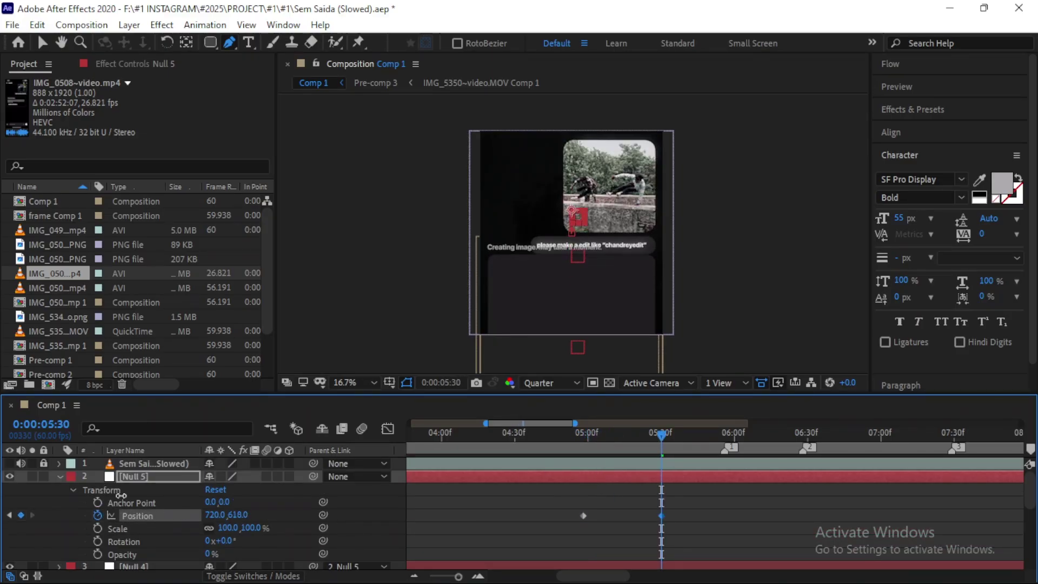
pyautogui.click(59, 476)
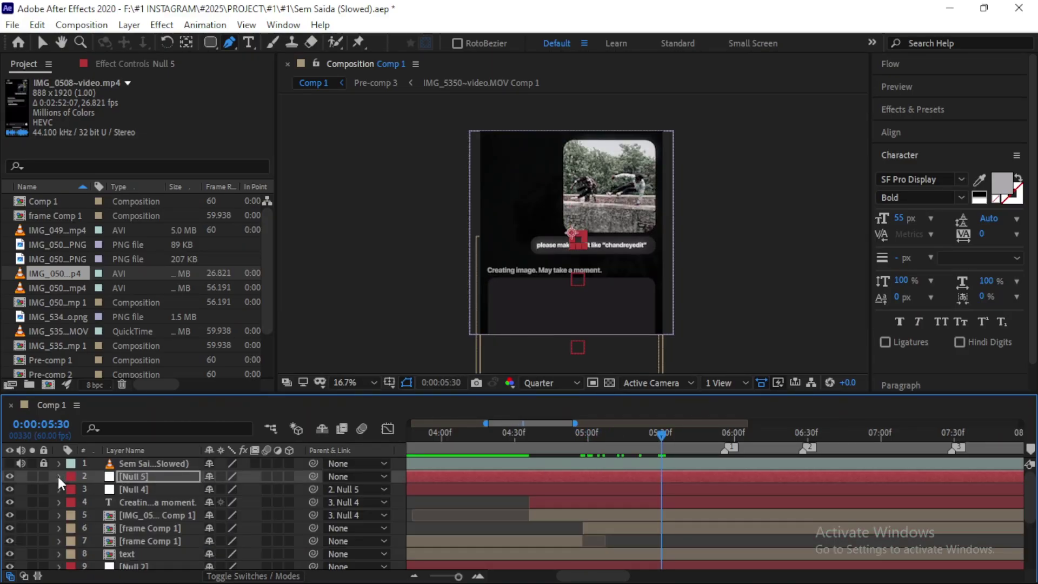
# - Parent both frame Comp 1 layers and the text to Null 5, then keyframe it to Y -186 at 5:30
pyautogui.click(166, 541)
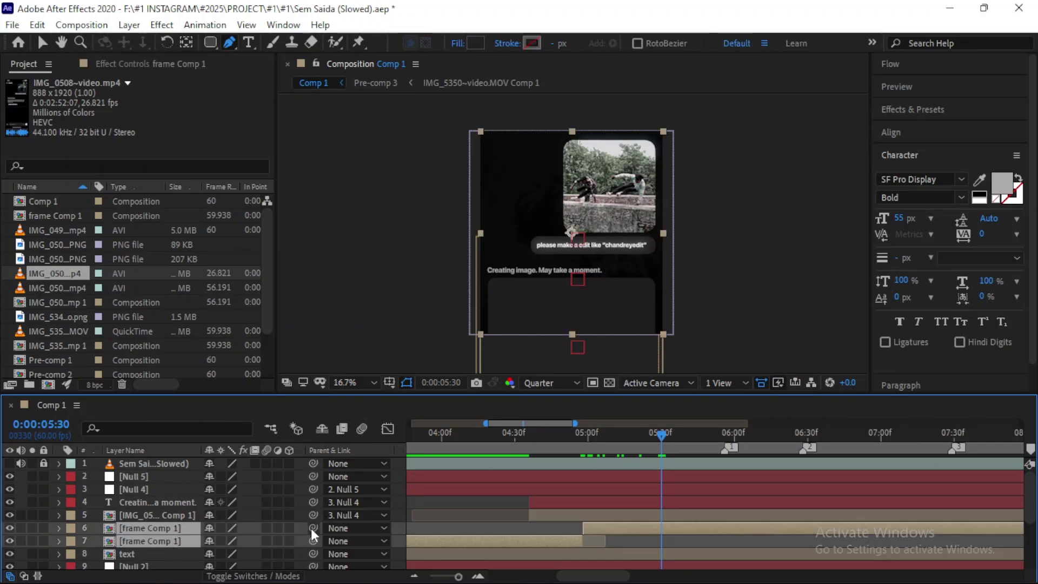
pyautogui.click(60, 476)
pyautogui.moveTo(227, 514); pyautogui.dragTo(180, 523)
pyautogui.click(59, 476)
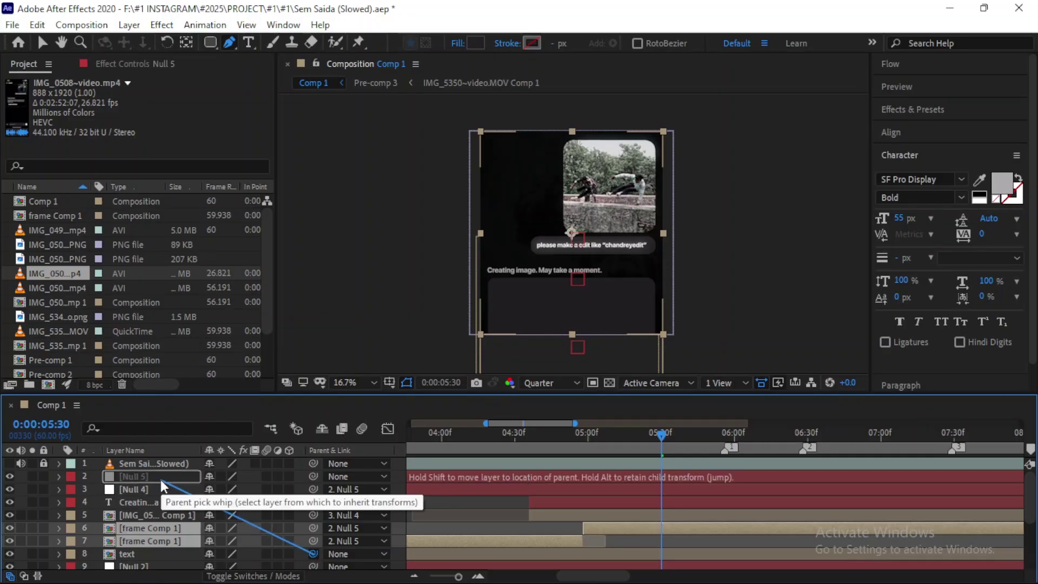
pyautogui.click(58, 477)
pyautogui.moveTo(237, 515)
pyautogui.mouseDown()
pyautogui.moveTo(250, 515)
pyautogui.moveTo(135, 519)
pyautogui.mouseUp()
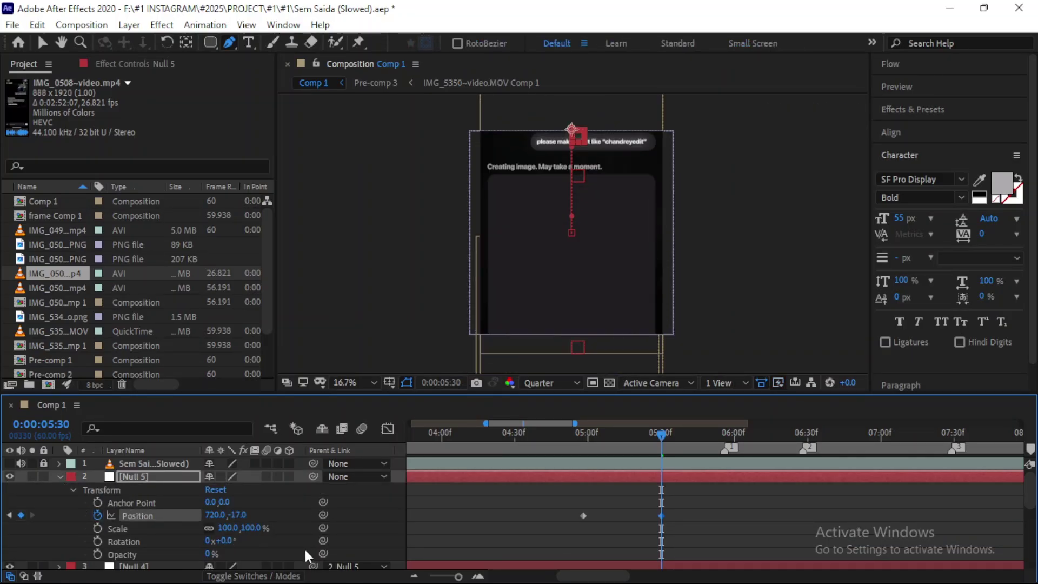
pyautogui.moveTo(232, 531); pyautogui.dragTo(226, 524)
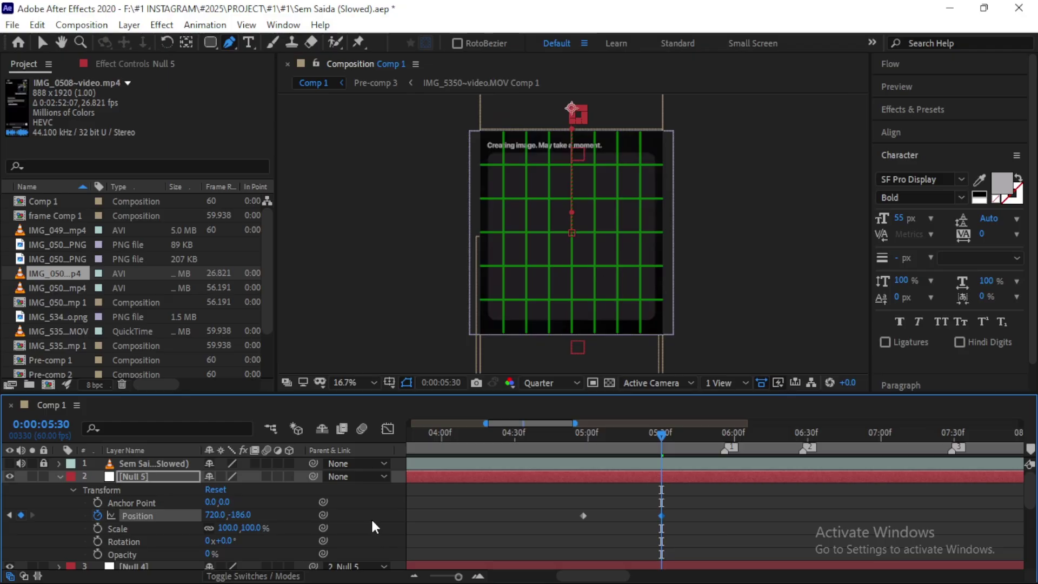
pyautogui.moveTo(567, 500); pyautogui.dragTo(670, 543)
# - Apply Easy Ease and the Flow curve 0.52, 0.01, 0.38, 1.00 to Null 5's Position keyframes
pyautogui.rightClick(662, 515)
pyautogui.click(465, 400)
pyautogui.click(890, 64)
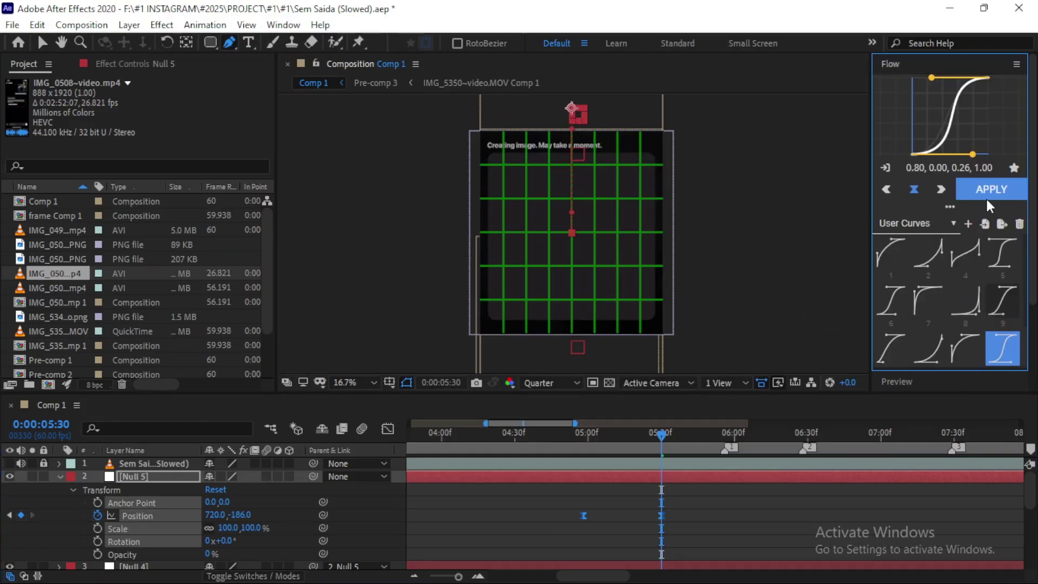
pyautogui.click(1002, 300)
pyautogui.click(991, 189)
# - Preview the eased slide-up from 4:39 and again from the start
pyautogui.click(536, 432)
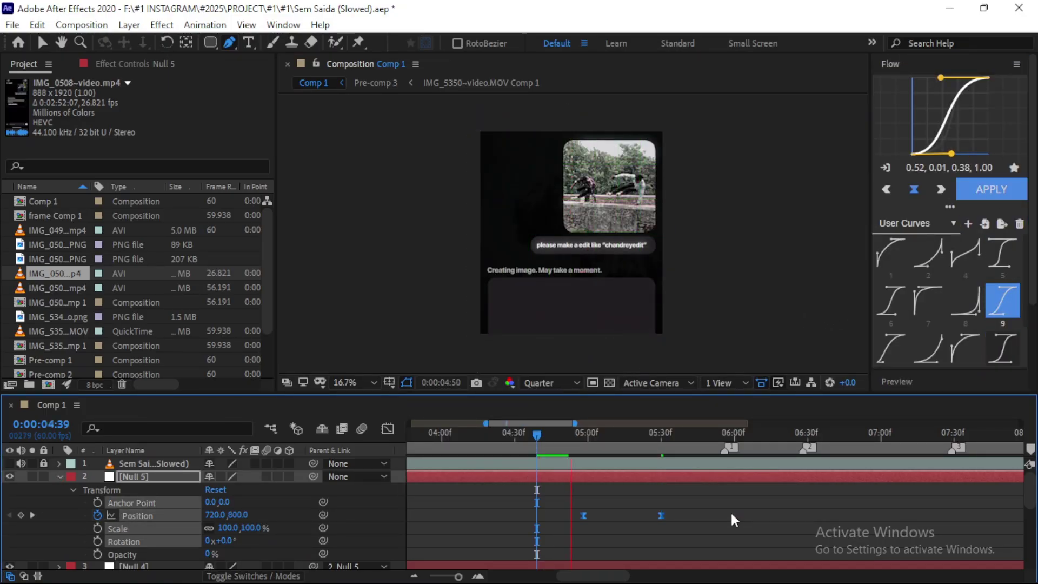
pyautogui.press('space')
pyautogui.press('space')
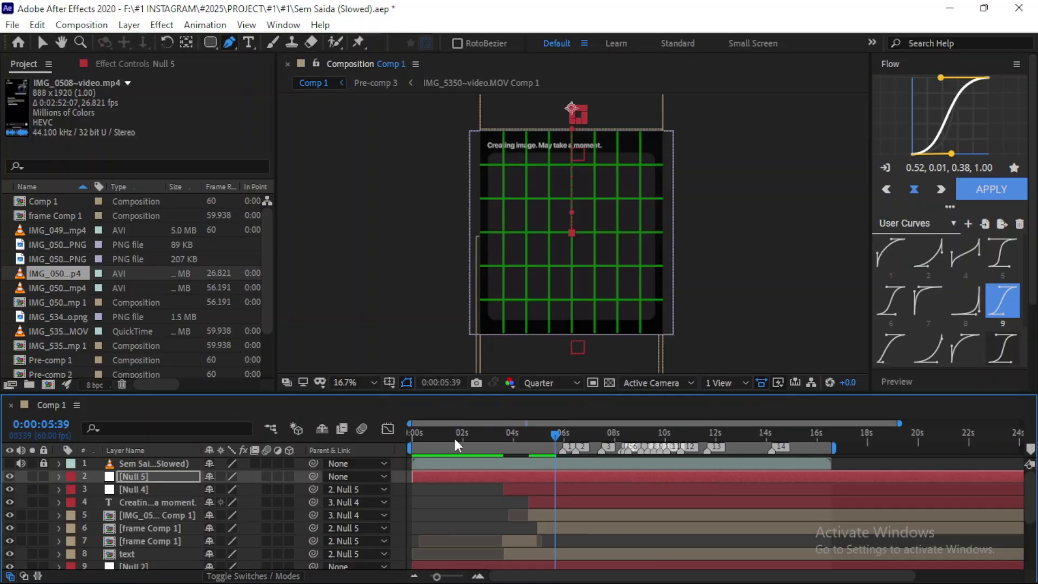
pyautogui.press('Home')
pyautogui.press('space')
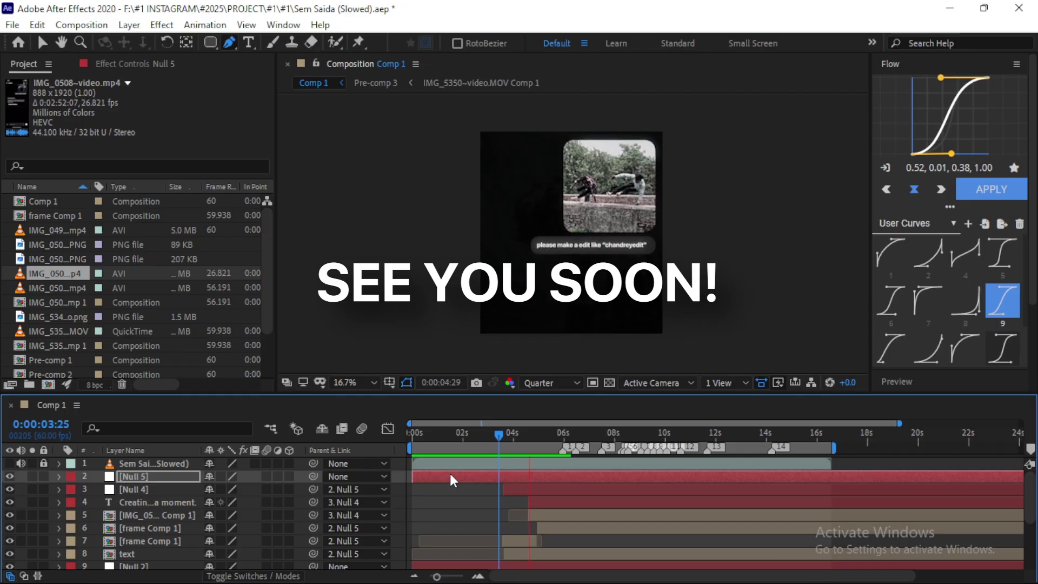
pyautogui.press('space')
pyautogui.press('space')
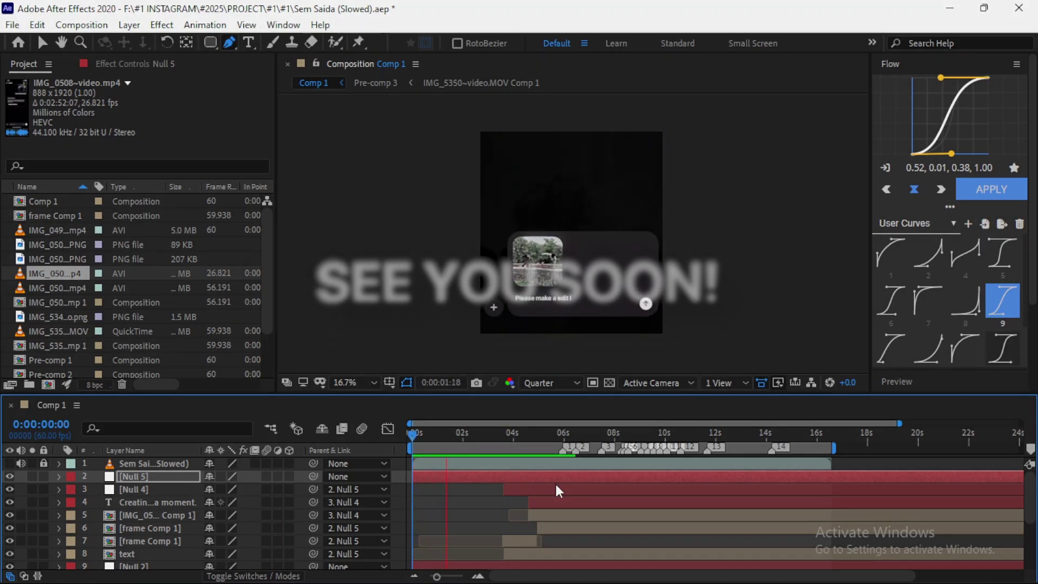